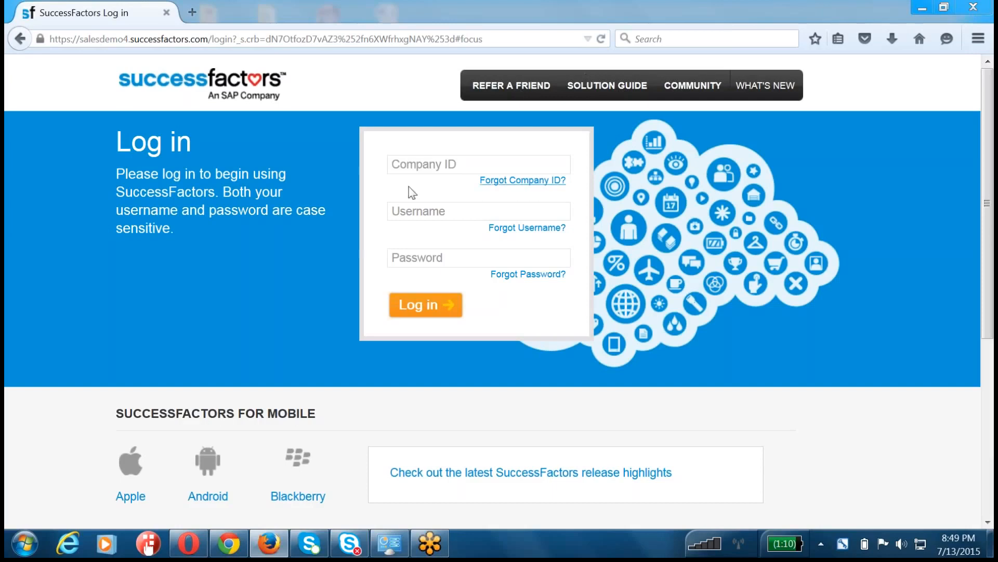
# - Switch to Chrome and load the provisioning_login page on salesdemo4.successfactors.com
pyautogui.click(428, 159)
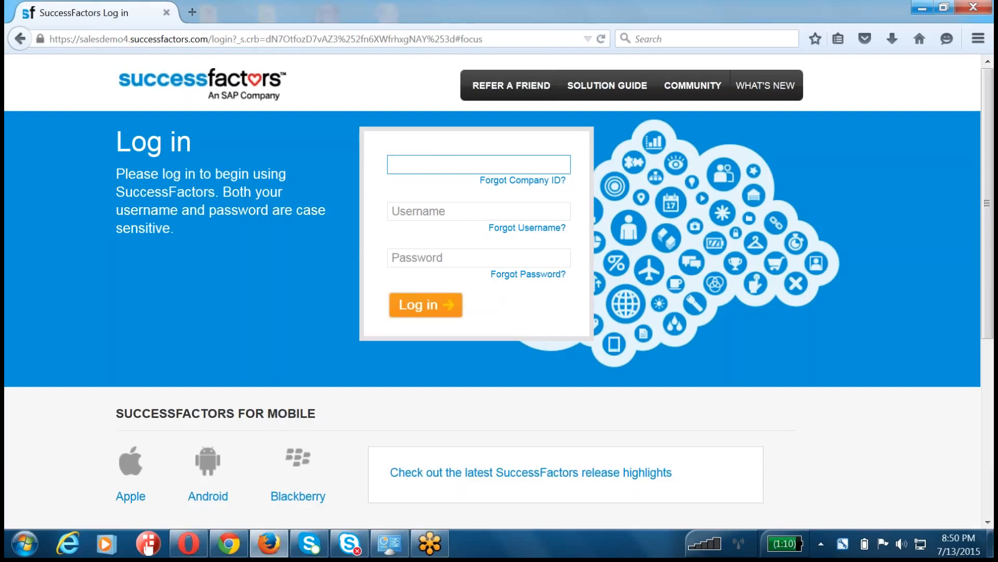
pyautogui.click(229, 545)
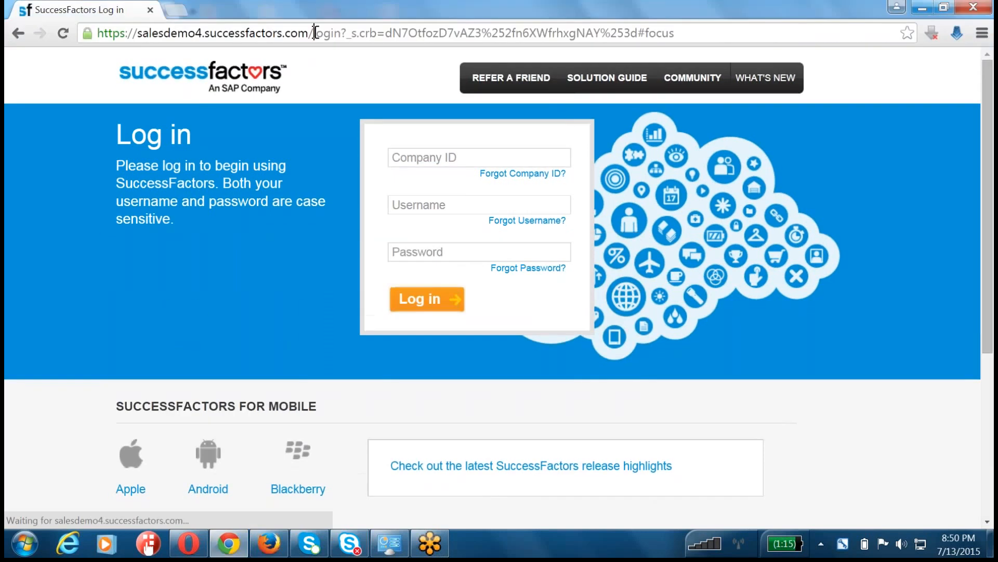
pyautogui.moveTo(314, 33); pyautogui.dragTo(763, 43)
pyautogui.write('p')
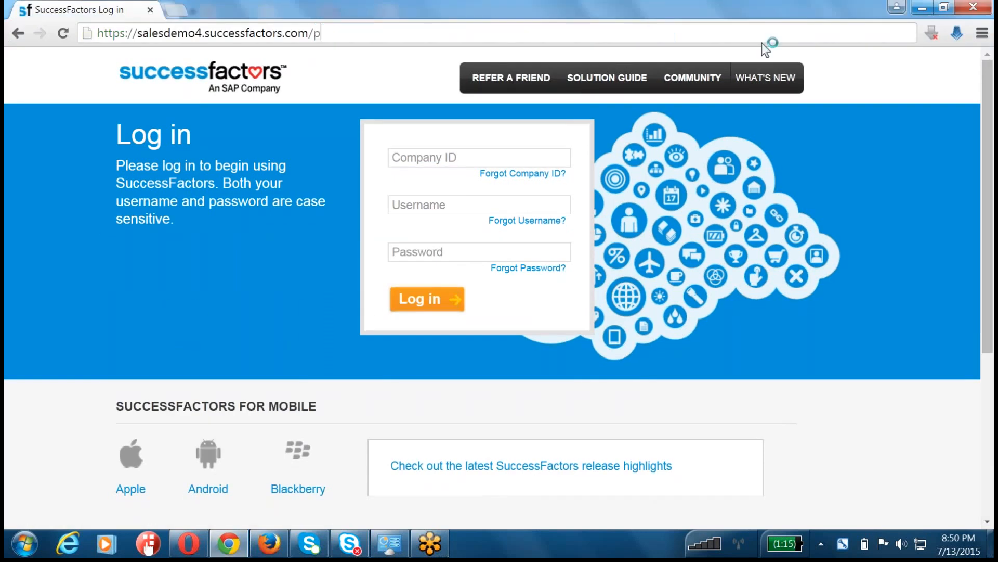
pyautogui.write('rovisioning_login')
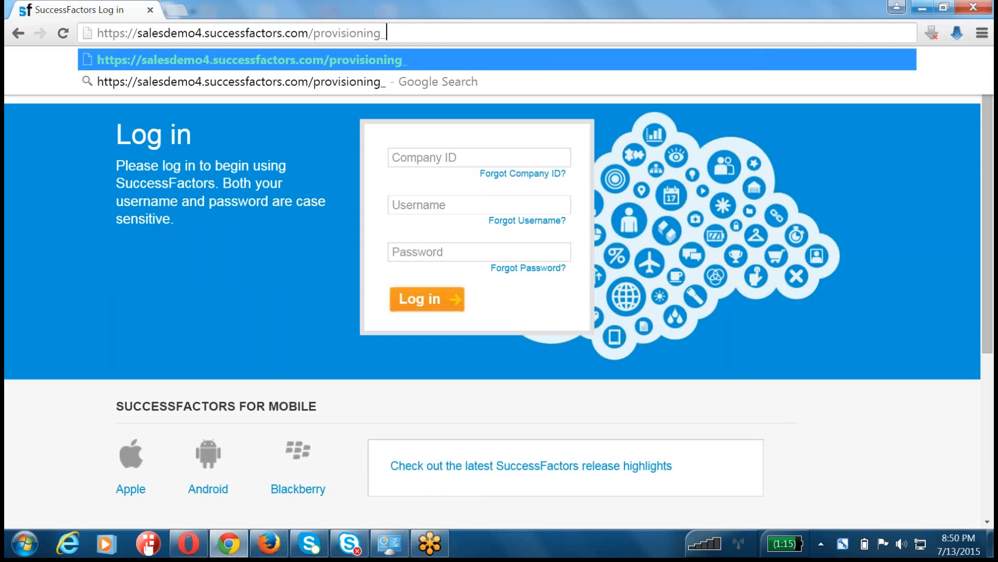
pyautogui.press('Return')
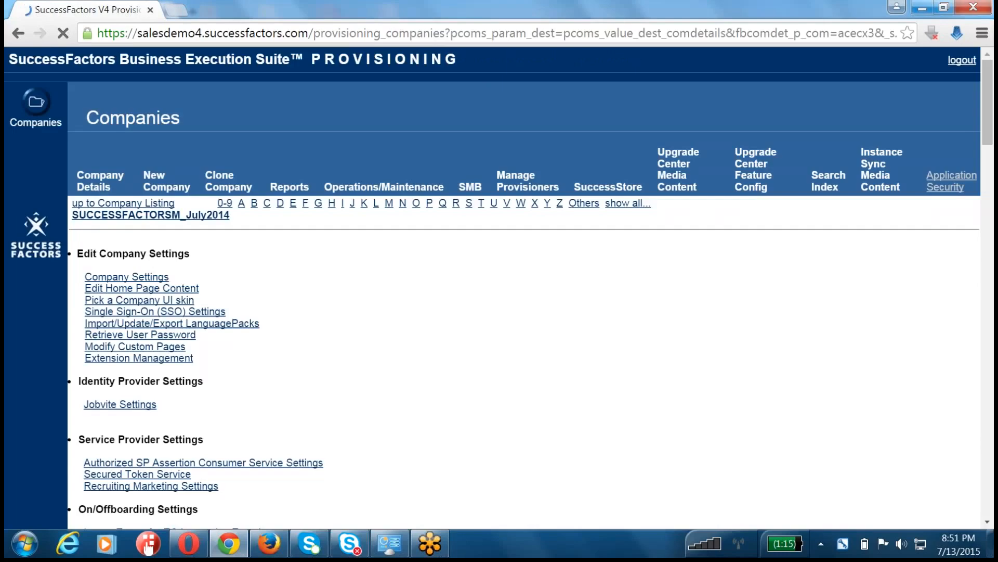
# - Open the company settings in Provisioning and search the page for "PM V12" to reach the PM v12 Acceleration option
pyautogui.click(97, 279)
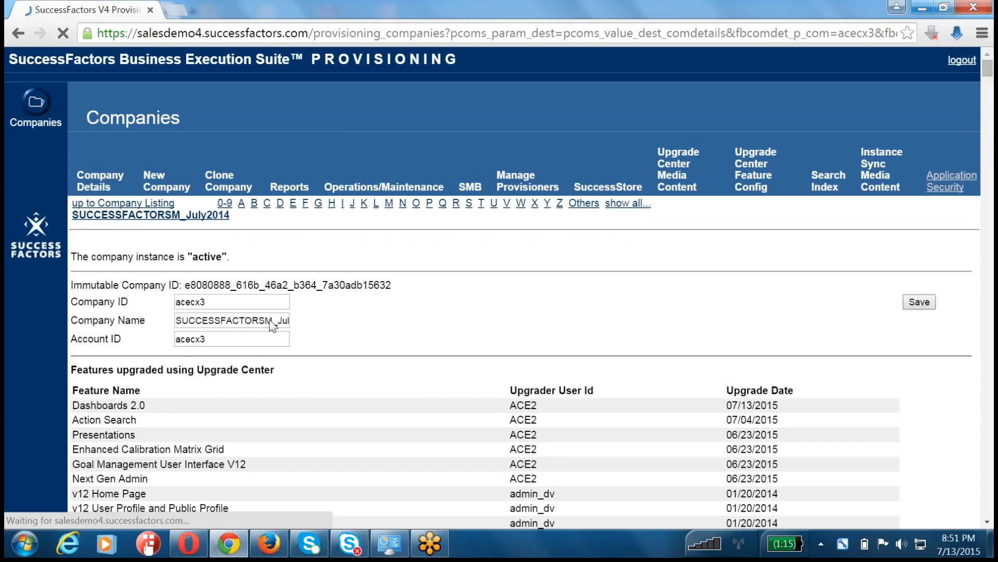
pyautogui.hotkey('ctrl', 'f')
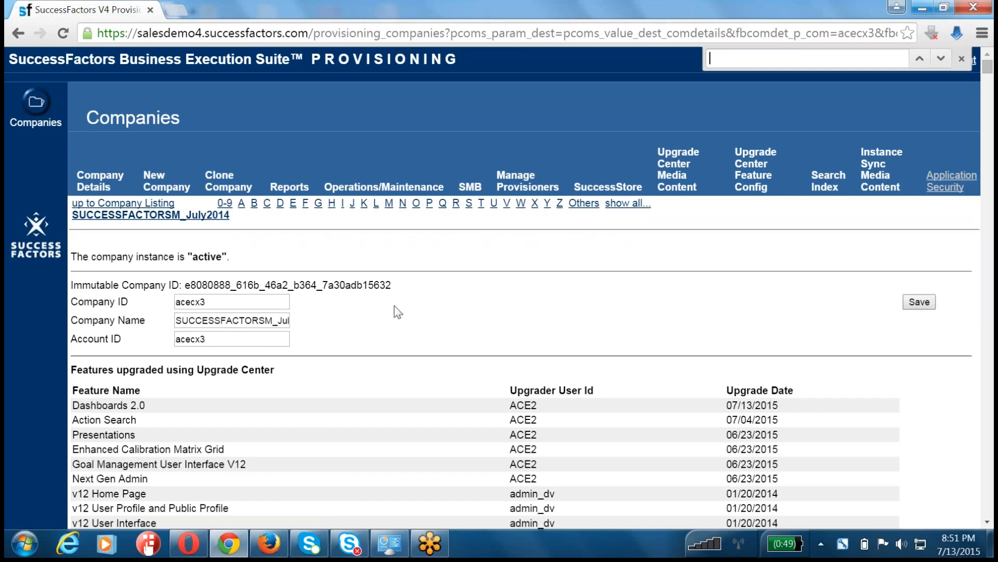
pyautogui.write('PM ')
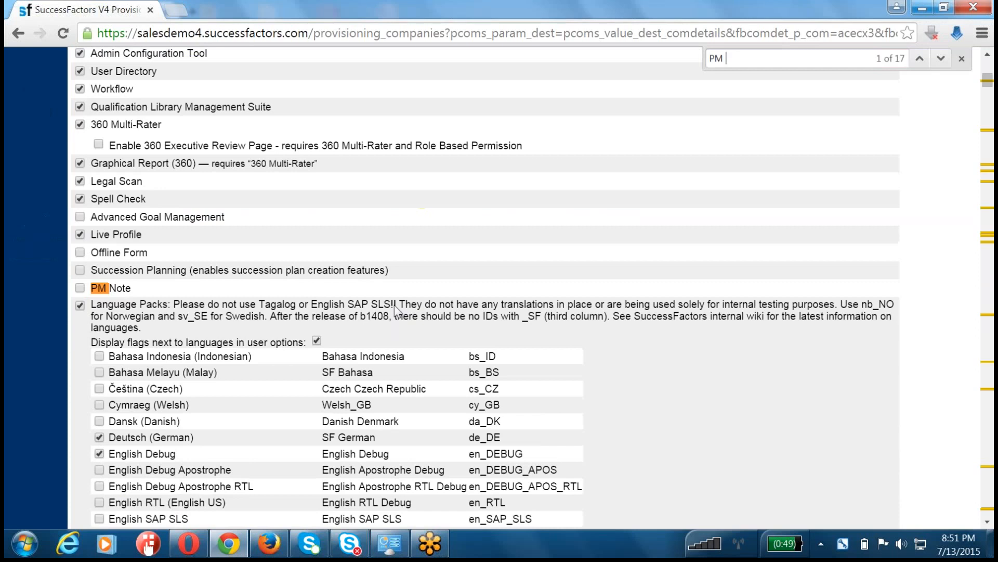
pyautogui.write('V12')
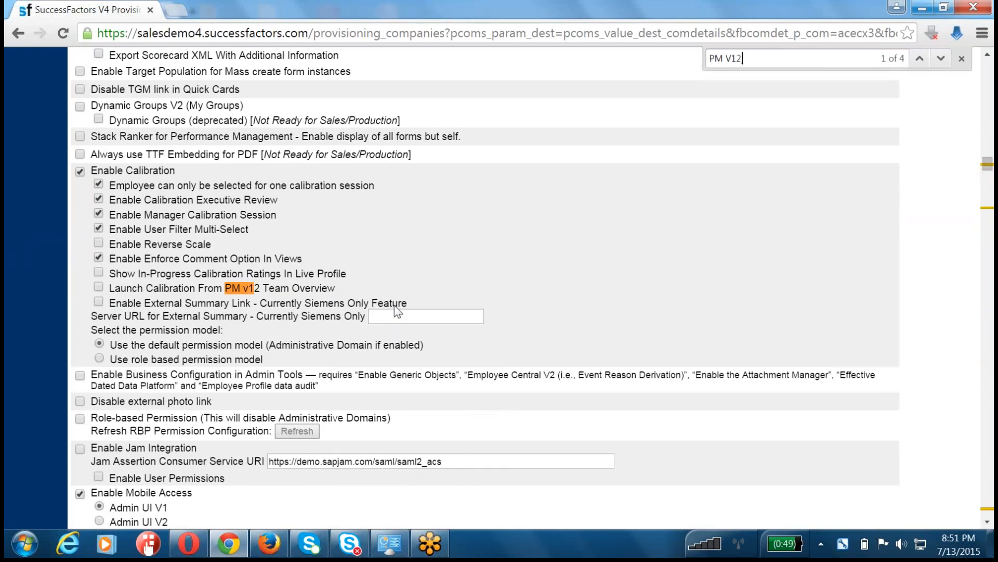
pyautogui.press('Return')
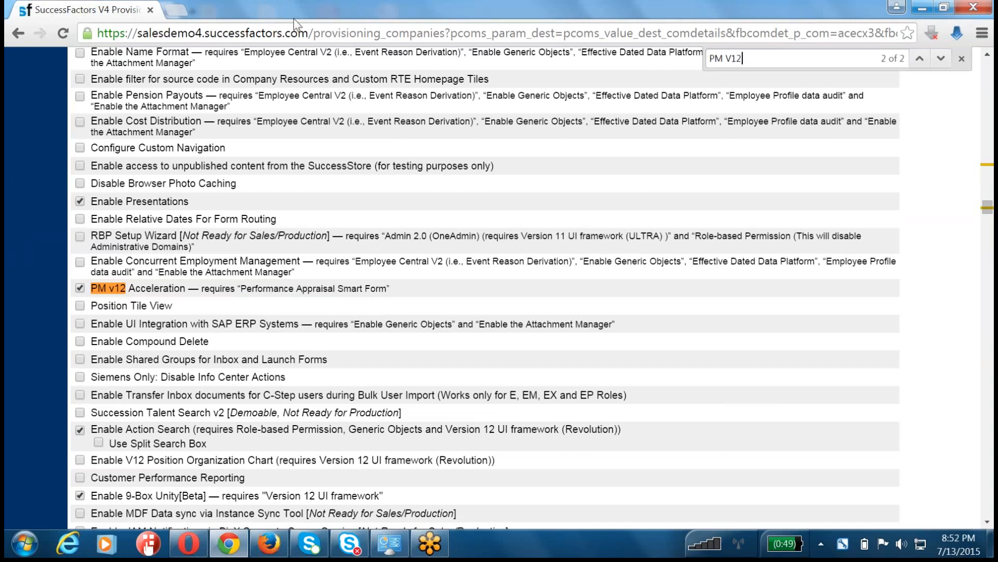
# - Return to the salesdemo4.successfactors.com/login page
pyautogui.moveTo(313, 32); pyautogui.dragTo(662, 33)
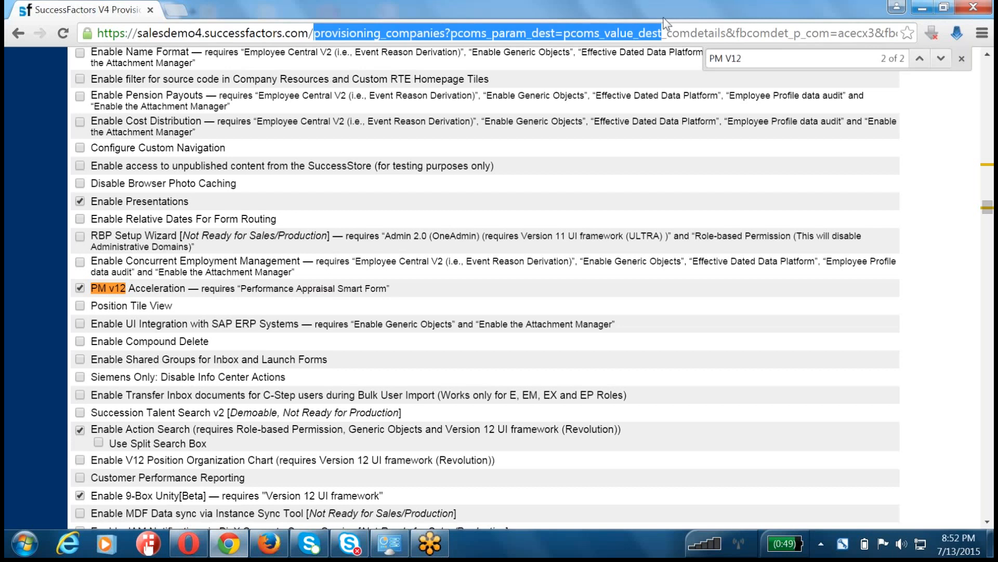
pyautogui.write('login')
pyautogui.hotkey('shift', 'End')
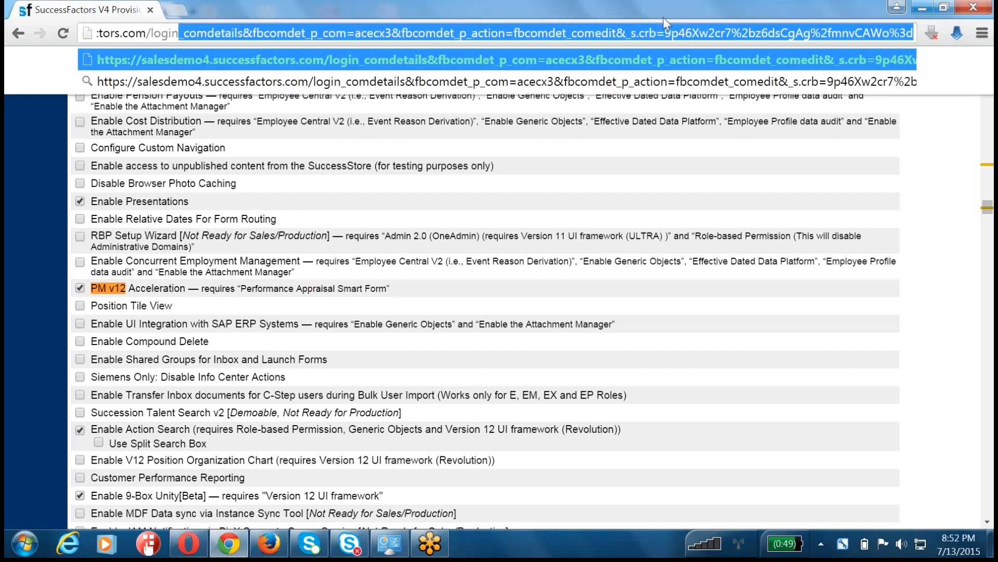
pyautogui.press('Delete')
pyautogui.press('Return')
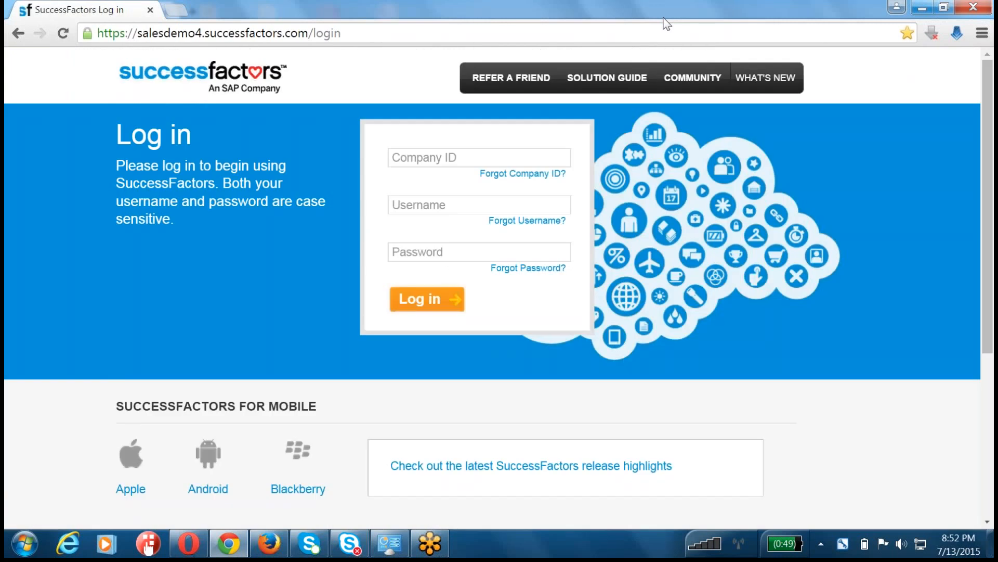
# - Log in to the company instance with the company ID, the HR admin username and the account password
pyautogui.click(433, 156)
pyautogui.write('acecx3')
pyautogui.press('Tab')
pyautogui.write('hradmin')
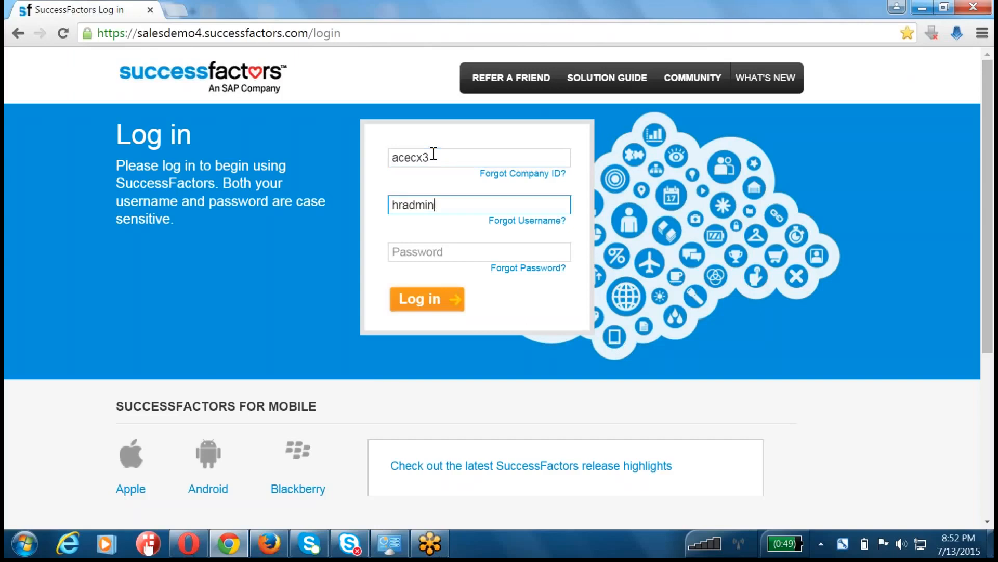
pyautogui.press('Tab')
pyautogui.write('••••••')
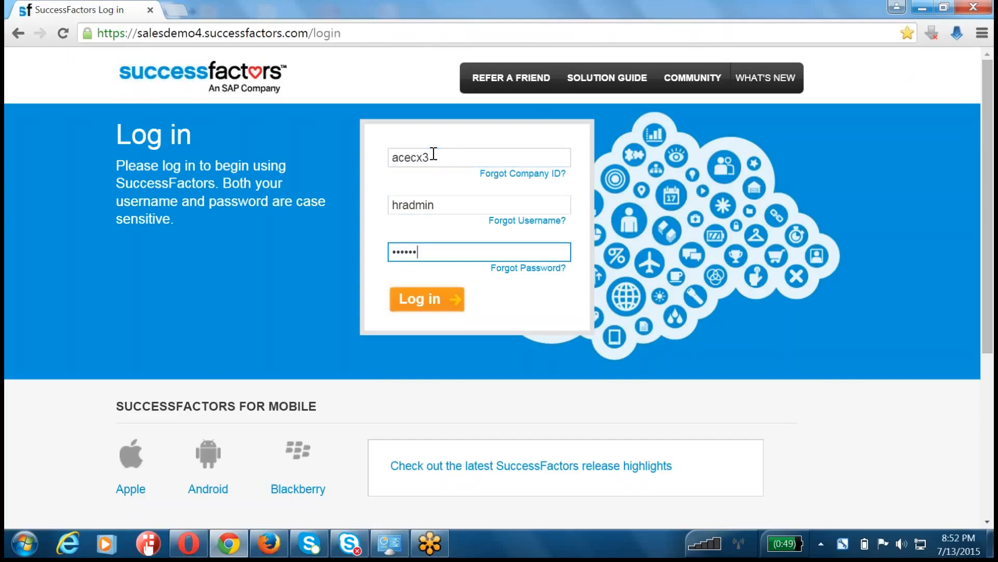
pyautogui.press('Return')
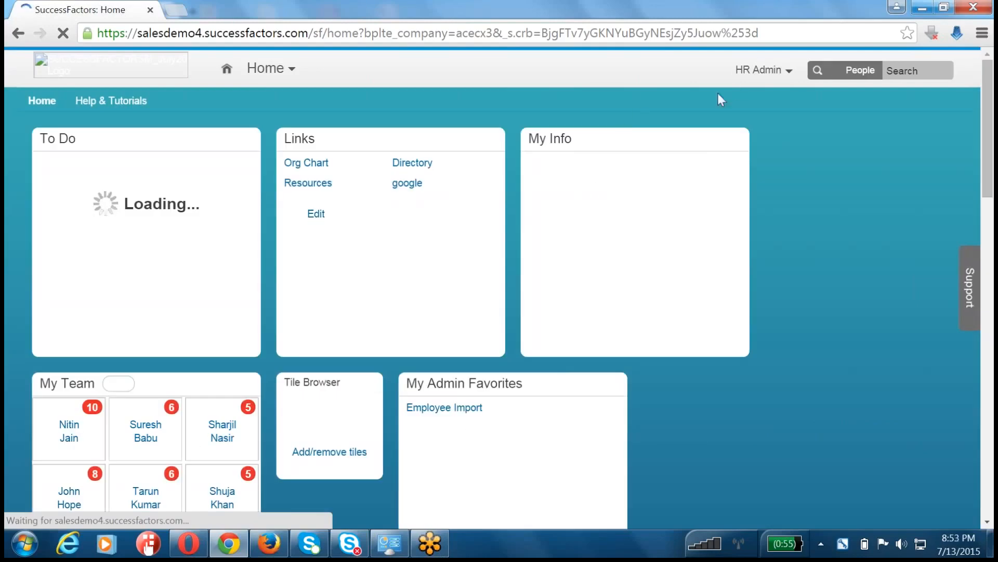
# - Open the Performance module and show All Forms in the My Forms list
pyautogui.click(269, 72)
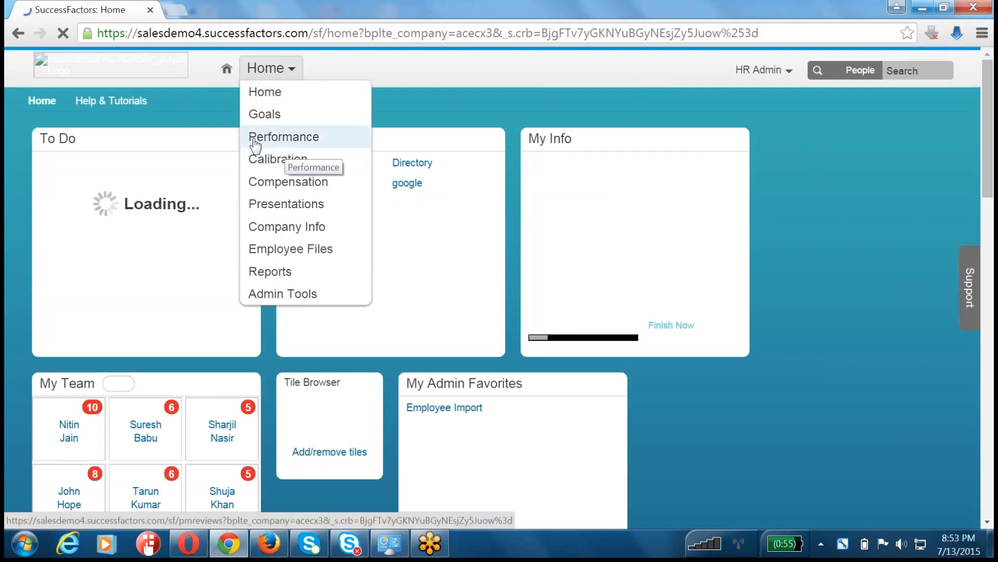
pyautogui.click(285, 138)
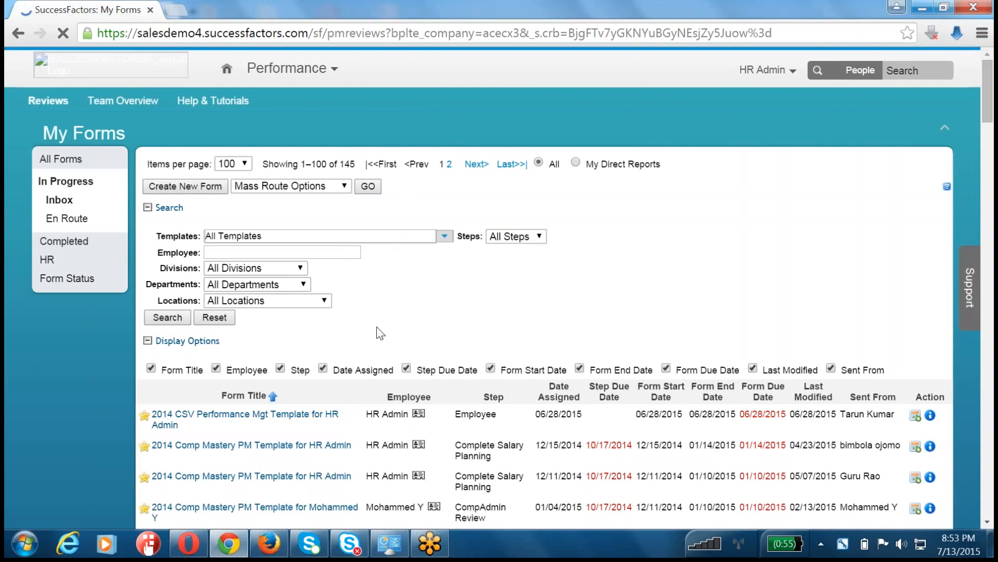
pyautogui.scroll(-5, 380, 333)
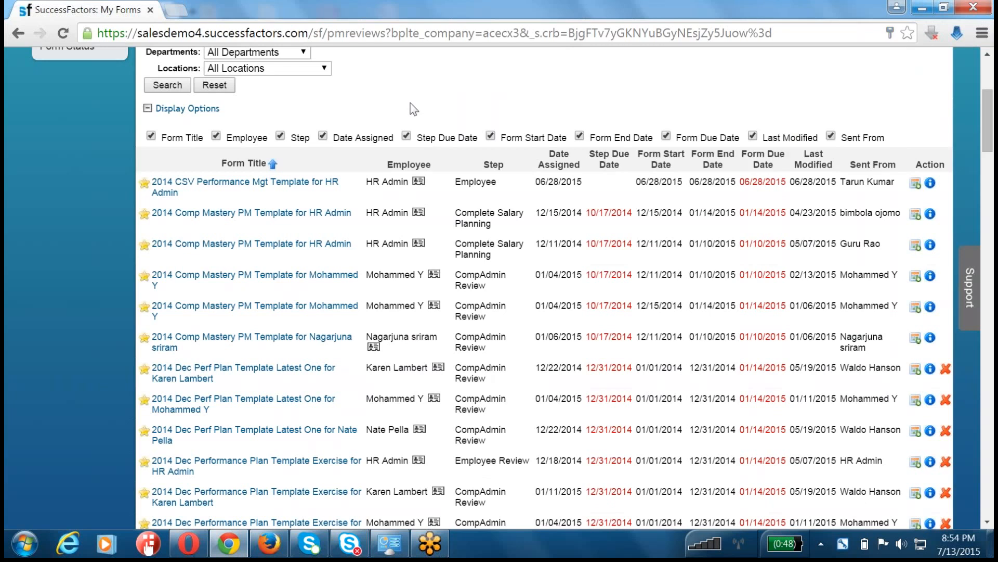
pyautogui.scroll(5, 410, 102)
pyautogui.click(74, 162)
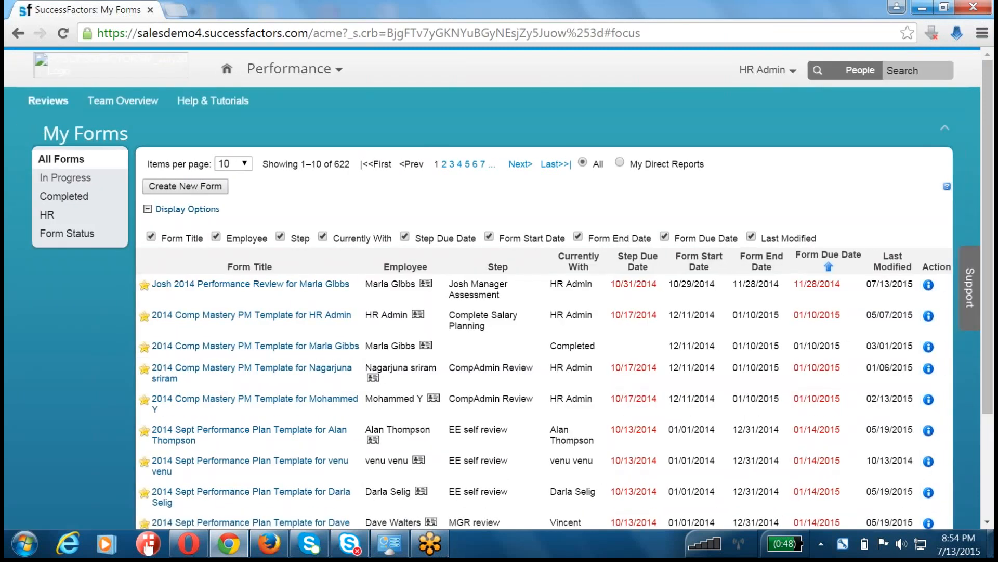
# - Open the fifth form in the list, a 2014 Comp Mastery PM Template at the CompAdmin Review step
pyautogui.scroll(-3, 257, 430)
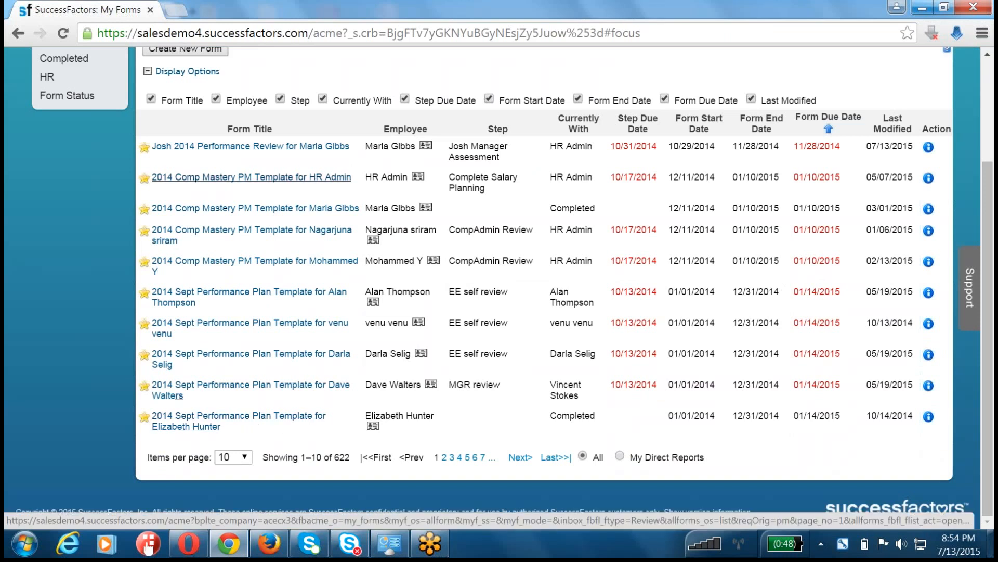
pyautogui.scroll(3, 185, 193)
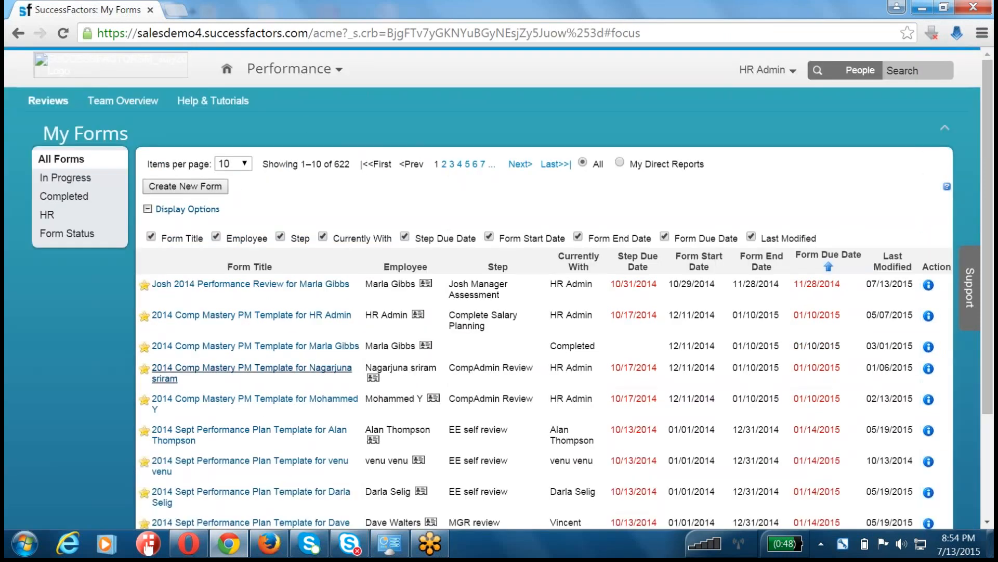
pyautogui.click(229, 401)
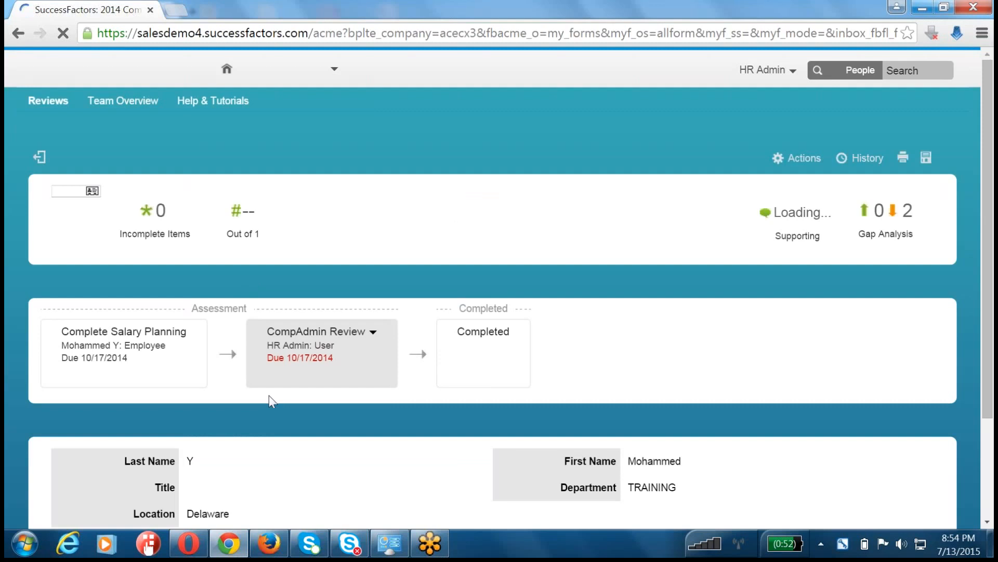
# - Examine the form's Route Map, Employee Information and Review Information sections
pyautogui.scroll(-5, 270, 395)
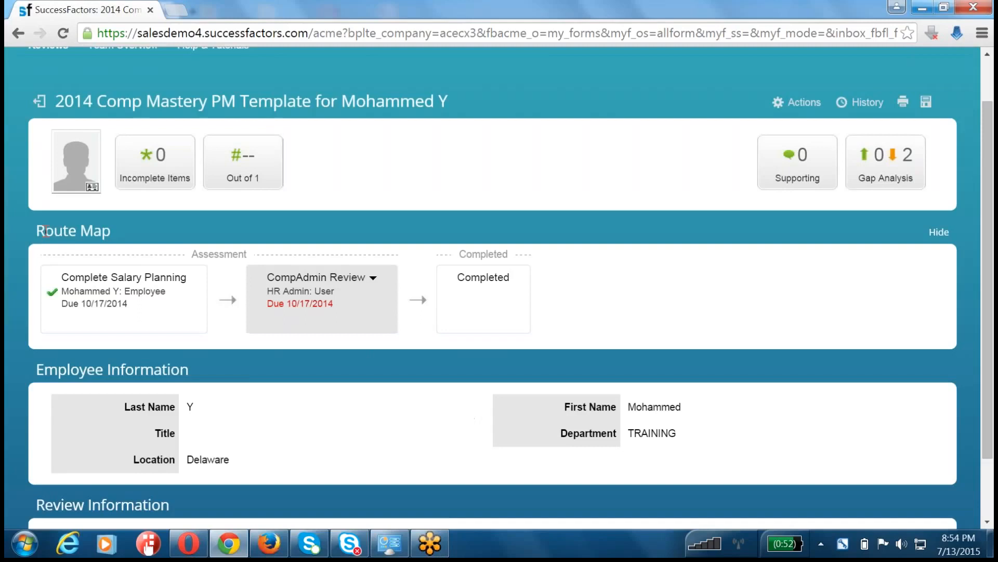
pyautogui.moveTo(45, 231); pyautogui.dragTo(36, 231)
pyautogui.moveTo(49, 371); pyautogui.dragTo(245, 368)
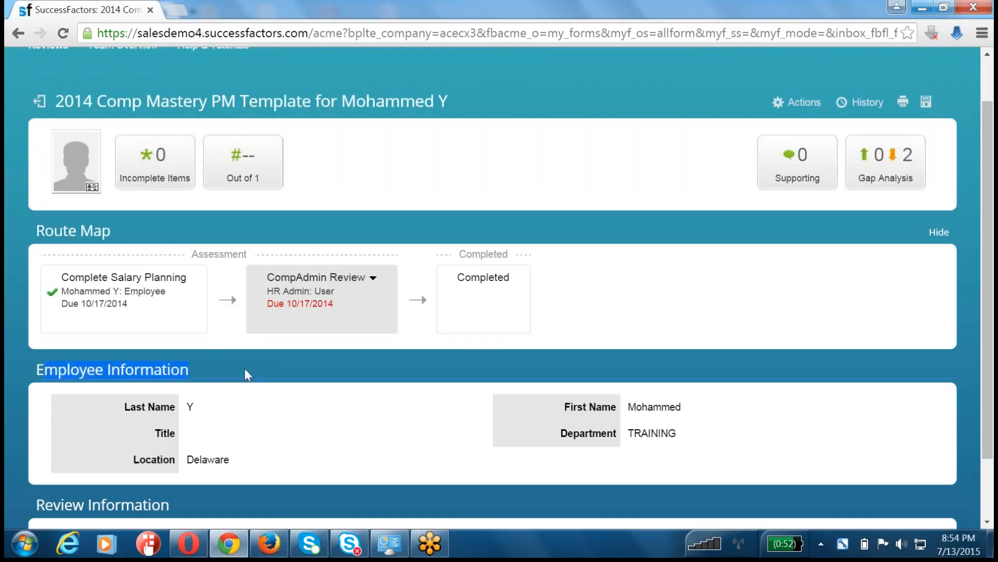
pyautogui.scroll(-4, 223, 361)
pyautogui.moveTo(107, 318); pyautogui.dragTo(273, 333)
pyautogui.click(198, 451)
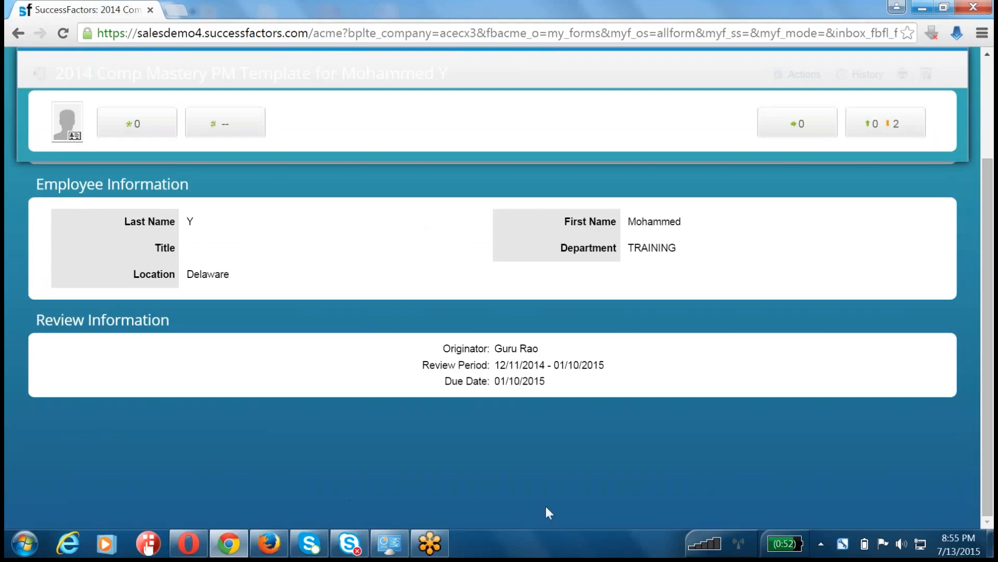
pyautogui.scroll(5, 558, 471)
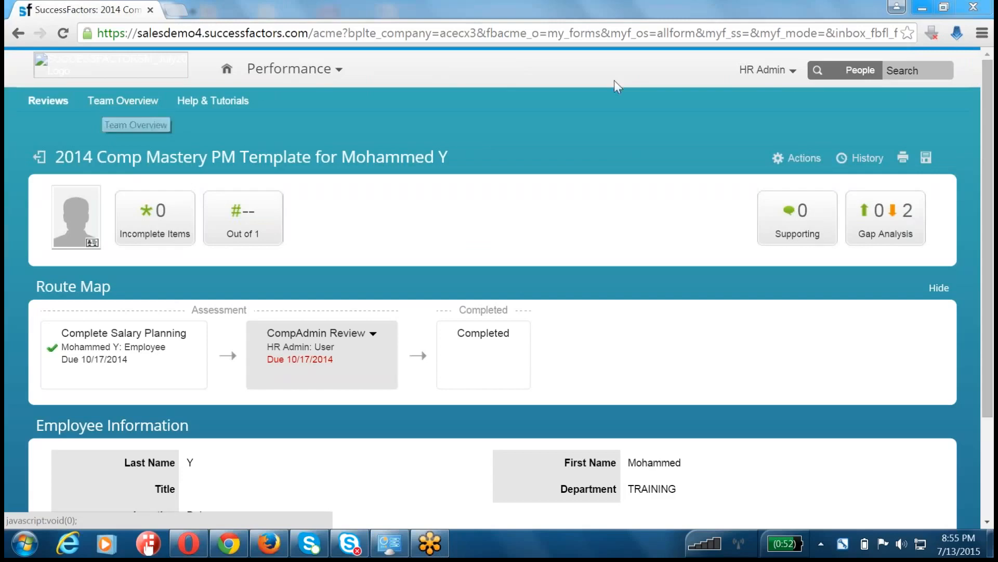
# - Go to Admin Tools, saving the open review form on leaving it
pyautogui.click(779, 72)
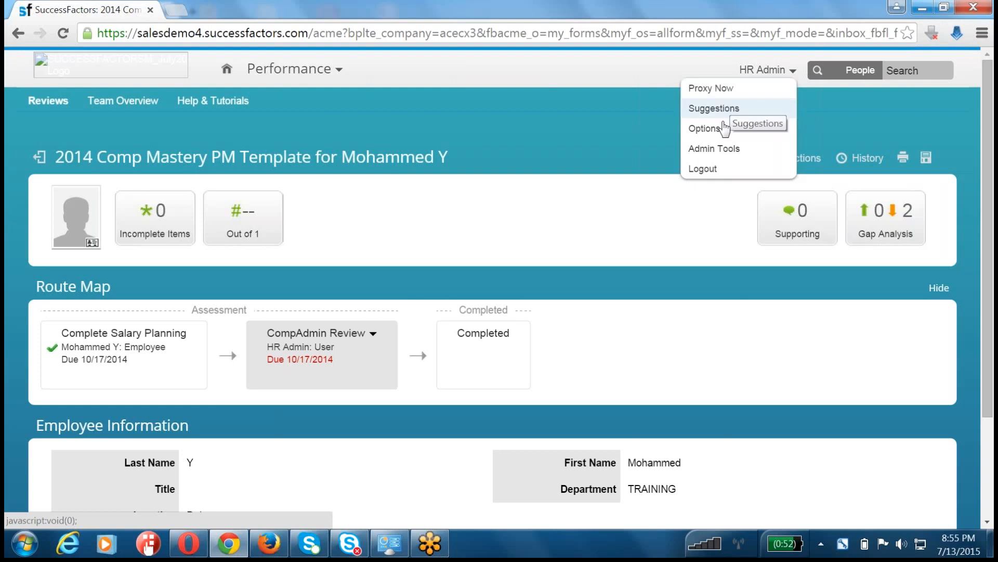
pyautogui.click(720, 151)
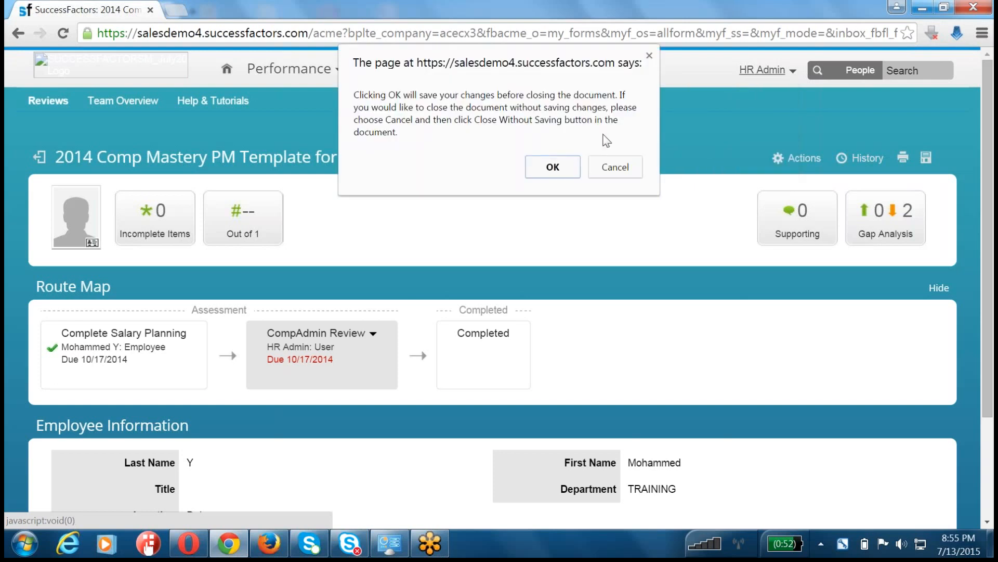
pyautogui.click(557, 165)
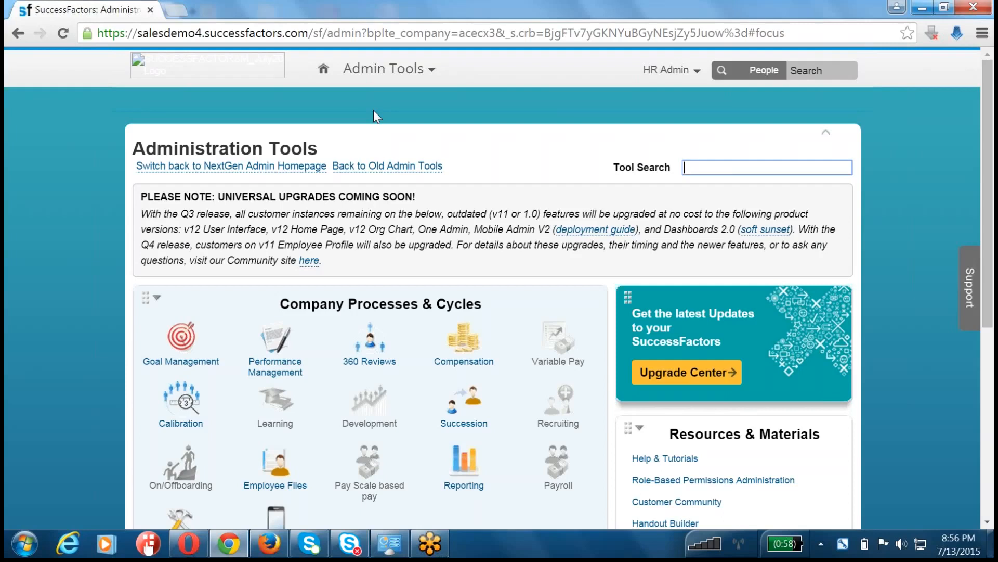
# - Switch to a new Notepad document and enter the heading "Peformance Plan Template::" followed by a blank line
pyautogui.click(52, 539)
pyautogui.click(24, 542)
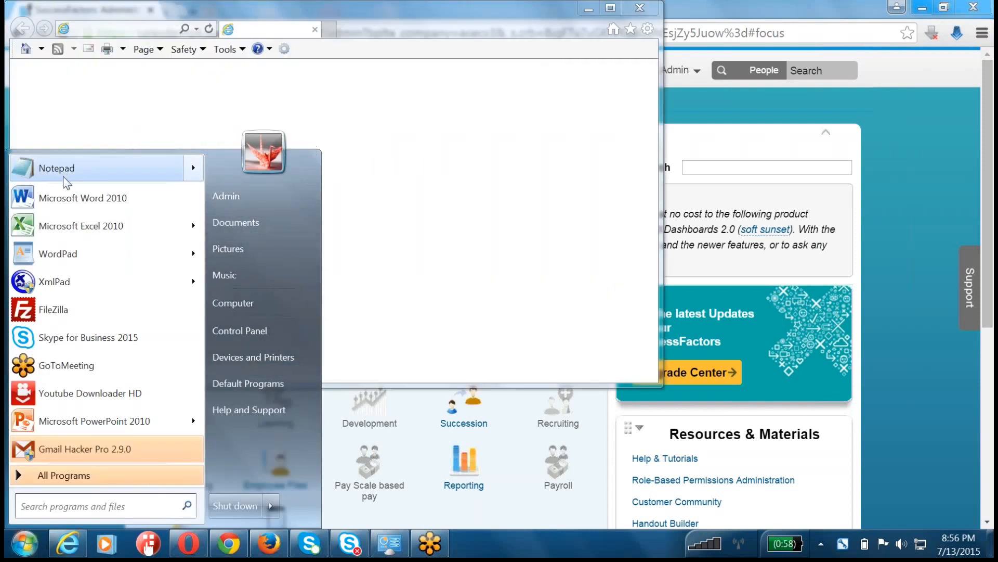
pyautogui.click(63, 177)
pyautogui.click(718, 8)
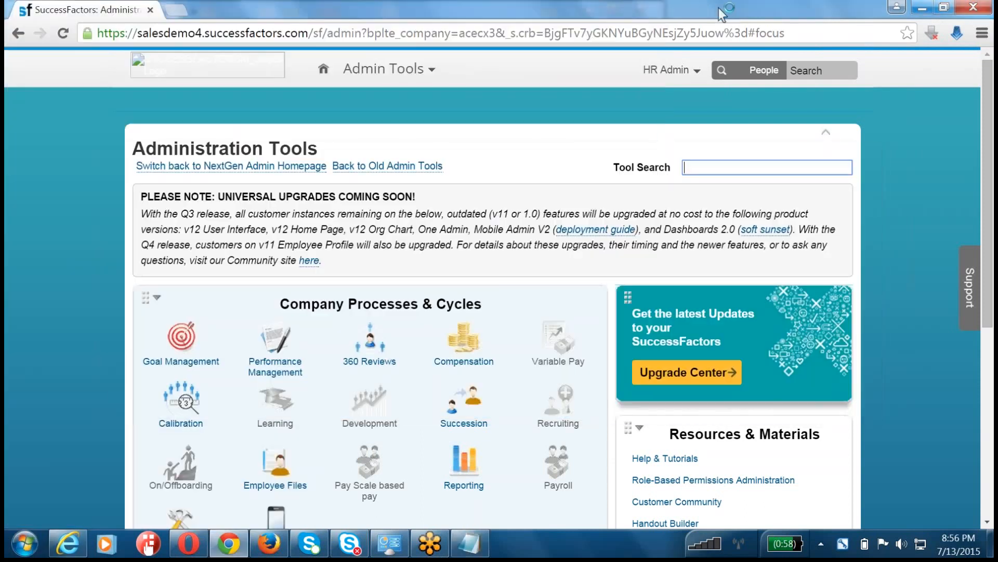
pyautogui.click(484, 536)
pyautogui.write('P')
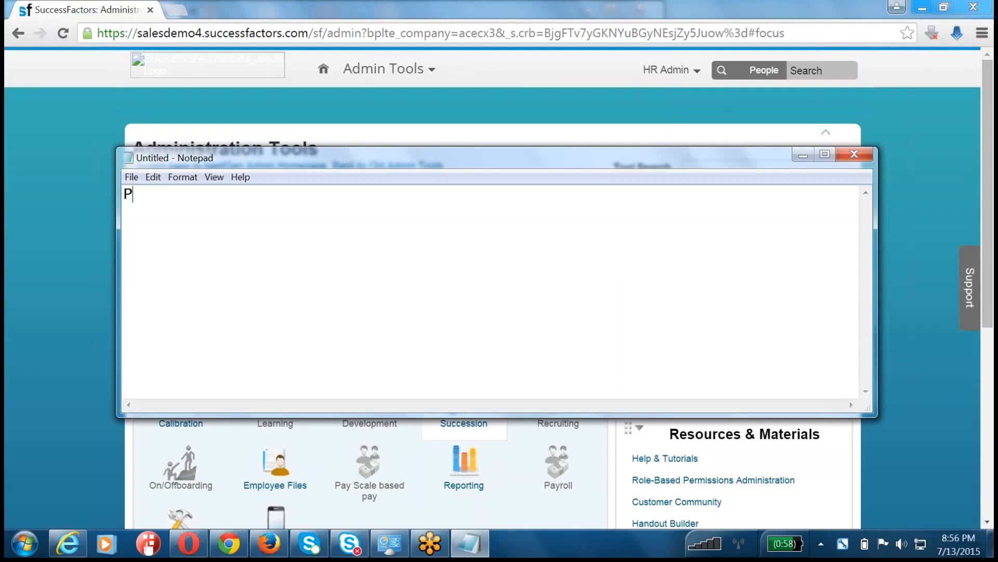
pyautogui.write('eformance Plan Template::')
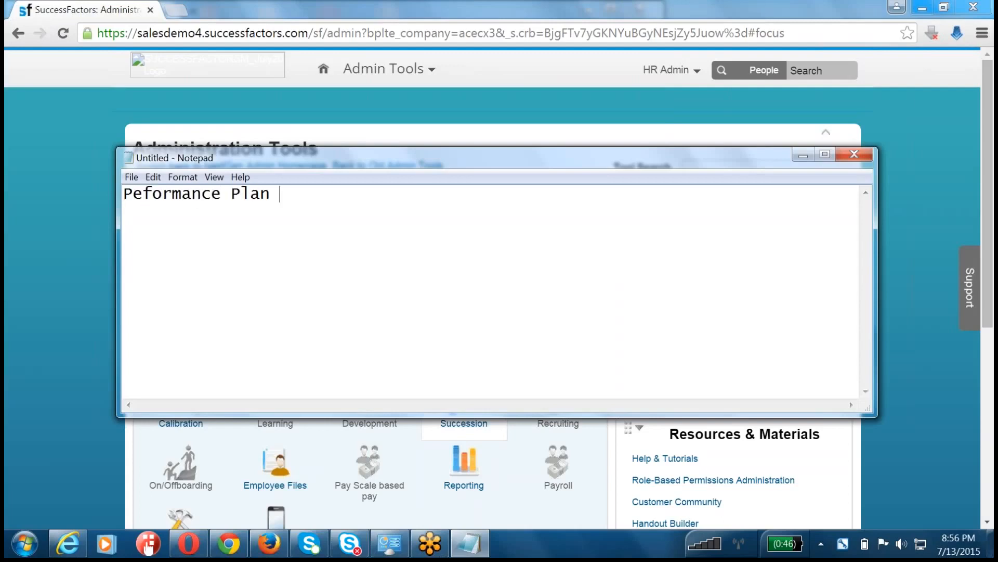
pyautogui.press('Return')
pyautogui.press('Return')
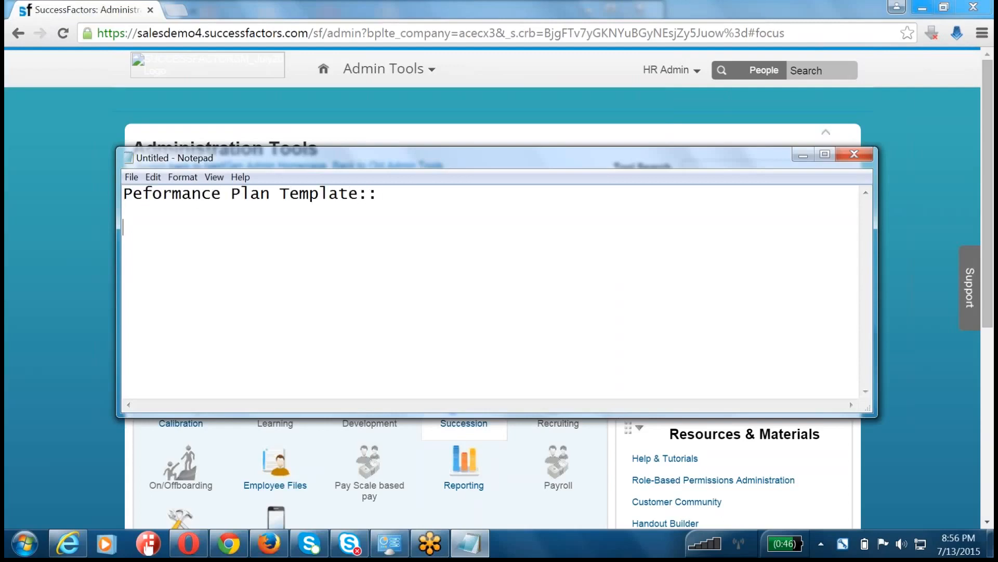
# - Add the line "XML FIle" below the heading, followed by a blank line
pyautogui.write('XML FIle')
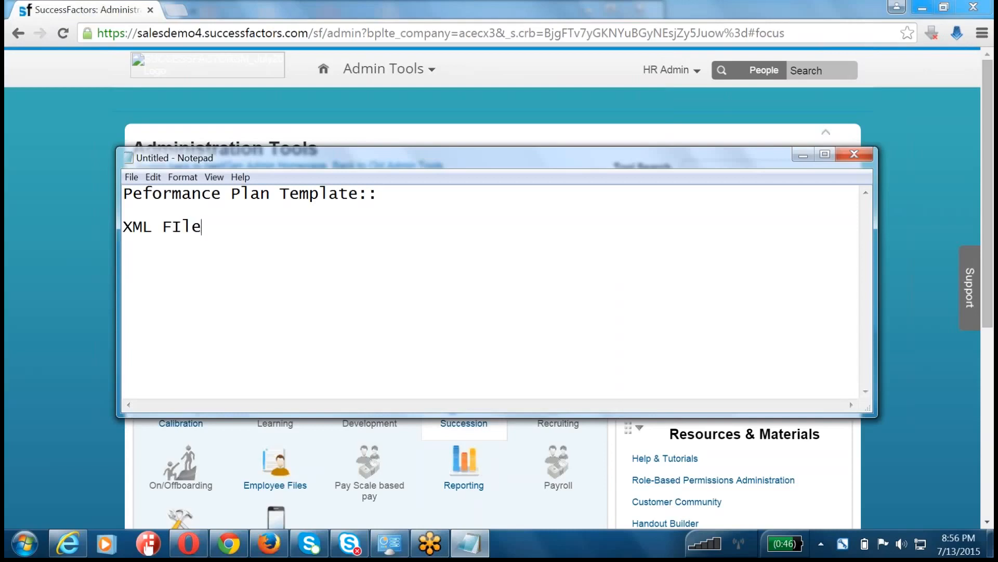
pyautogui.press('Return')
pyautogui.press('Return')
# - Add the line "Instance Admin Tools --> Performance Mgmt --> Manage Templates." to the notes
pyautogui.write('Instance UI ')
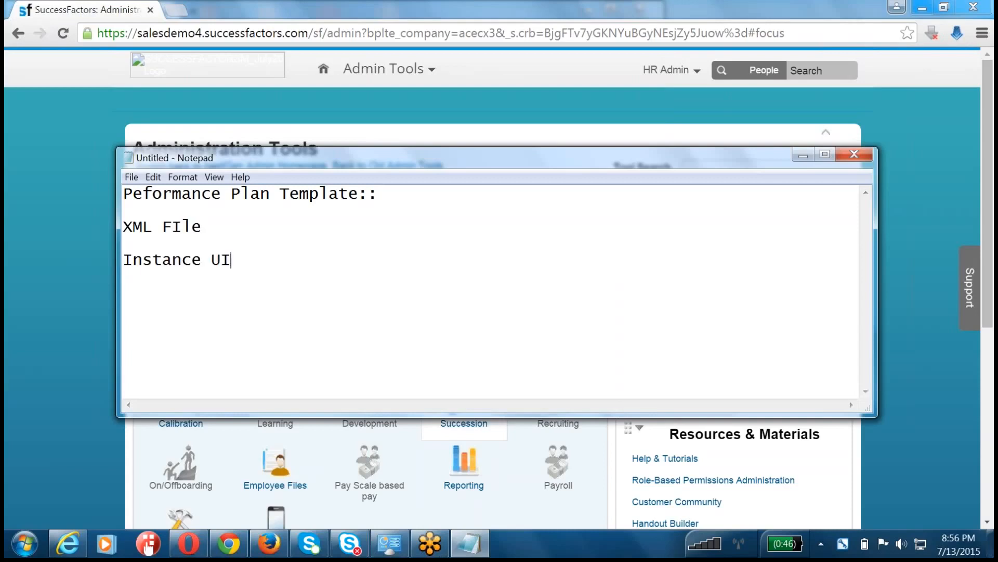
pyautogui.write('.')
pyautogui.press('BackSpace')
pyautogui.press('BackSpace')
pyautogui.press('BackSpace')
pyautogui.press('BackSpace')
pyautogui.write('Admin Tools ')
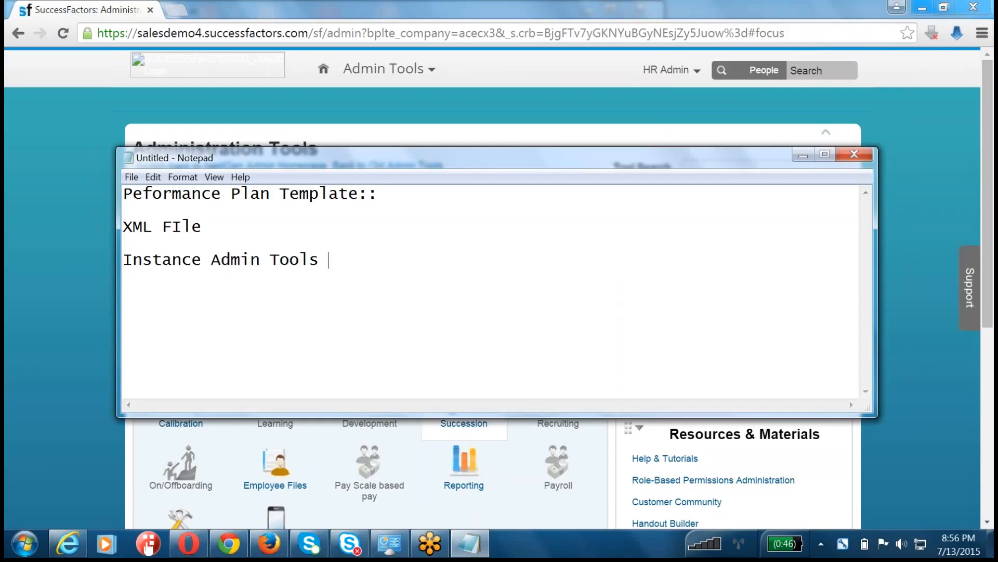
pyautogui.write('--> Performance Mgmt ')
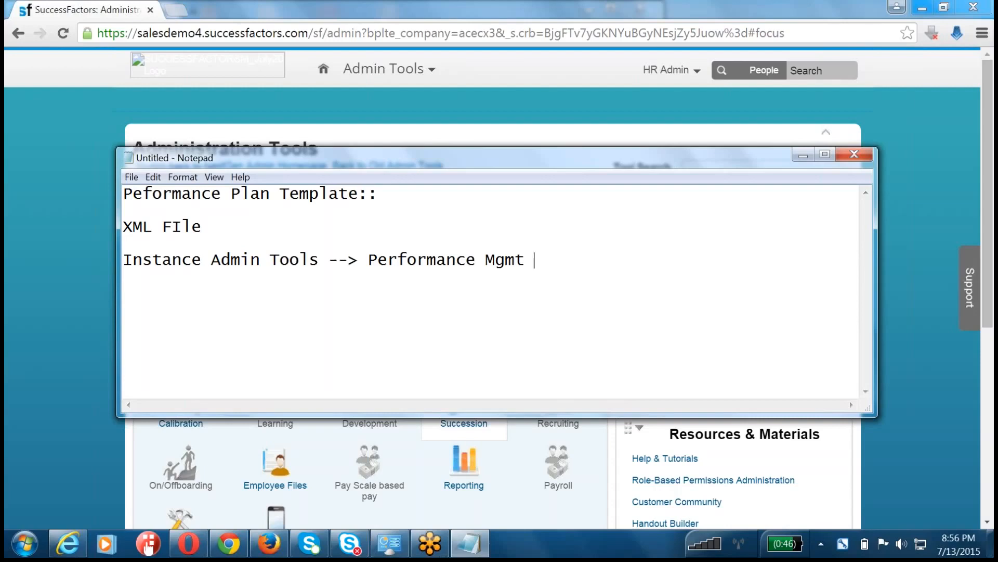
pyautogui.write('--> Manage ')
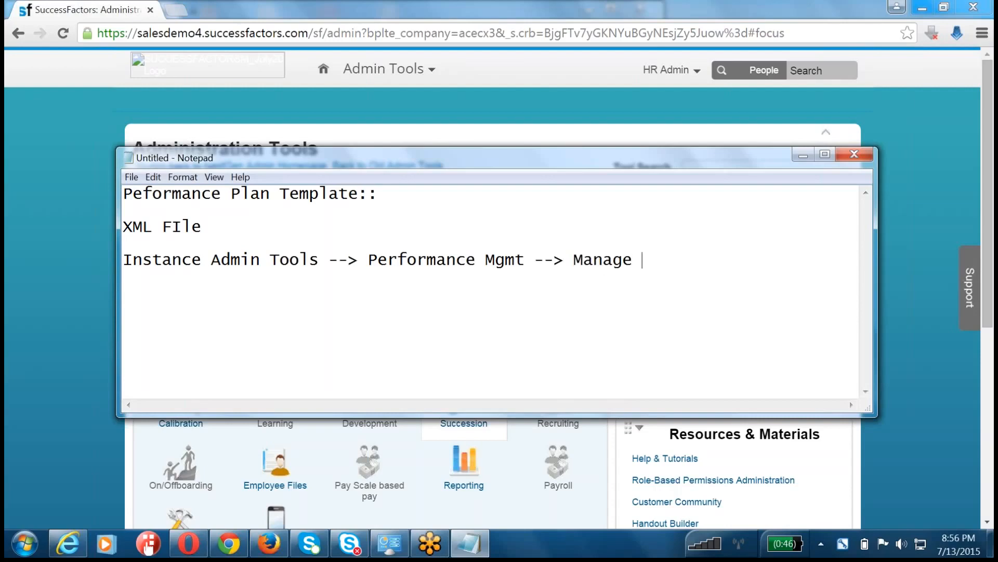
pyautogui.write('Templates.')
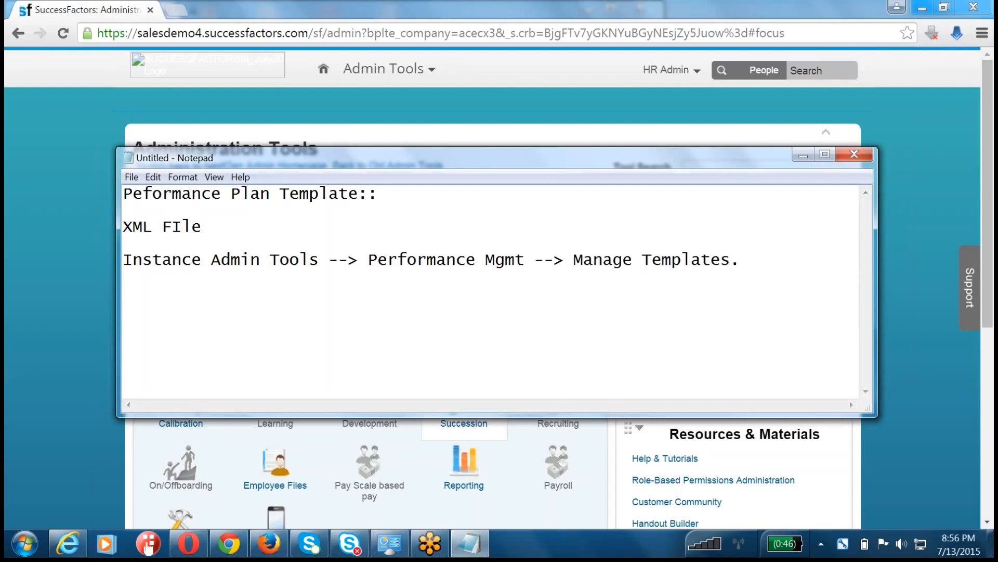
# - Append "::" to the "XML FIle" line, highlight part of the Admin Tools path, and return to the Administration Tools page
pyautogui.click(308, 217)
pyautogui.click(248, 232)
pyautogui.write('::')
pyautogui.moveTo(222, 260); pyautogui.dragTo(428, 270)
pyautogui.click(285, 233)
pyautogui.click(459, 108)
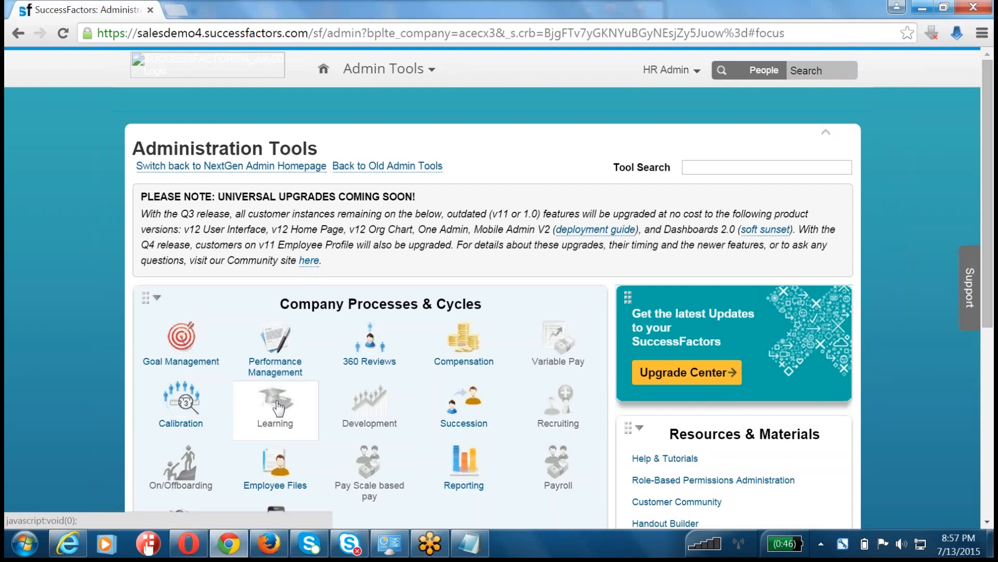
# - Open the PerformanceReview_File XML document from the desktop's JUNE folder for editing in XmlPad
pyautogui.press('super+d')
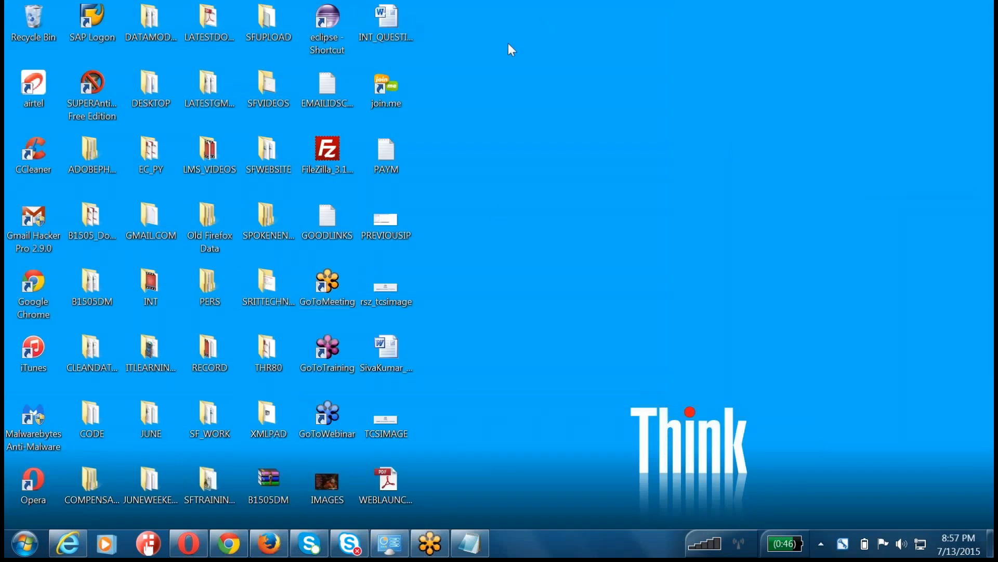
pyautogui.press('j')
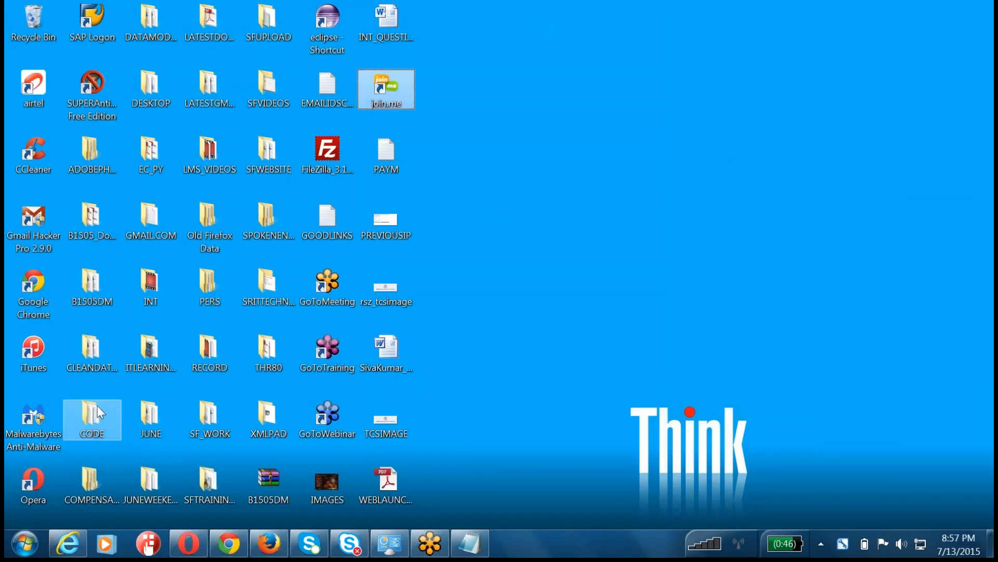
pyautogui.doubleClick(171, 421)
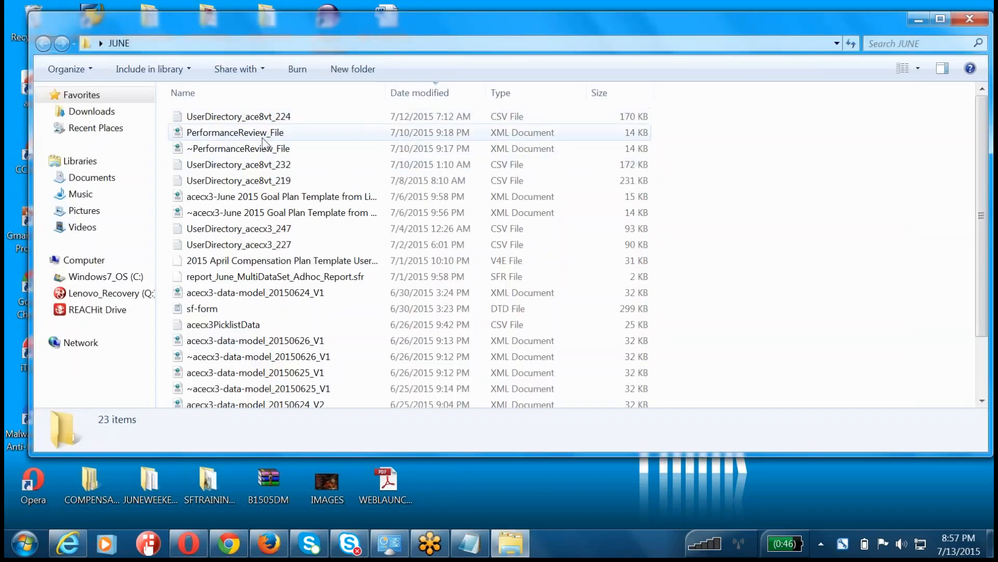
pyautogui.click(263, 136)
pyautogui.rightClick(264, 141)
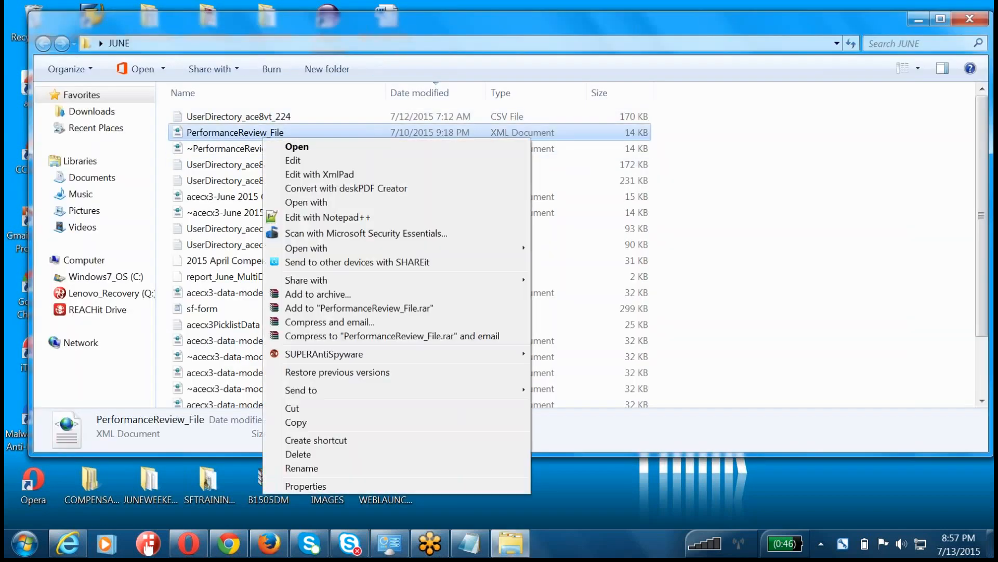
pyautogui.click(292, 173)
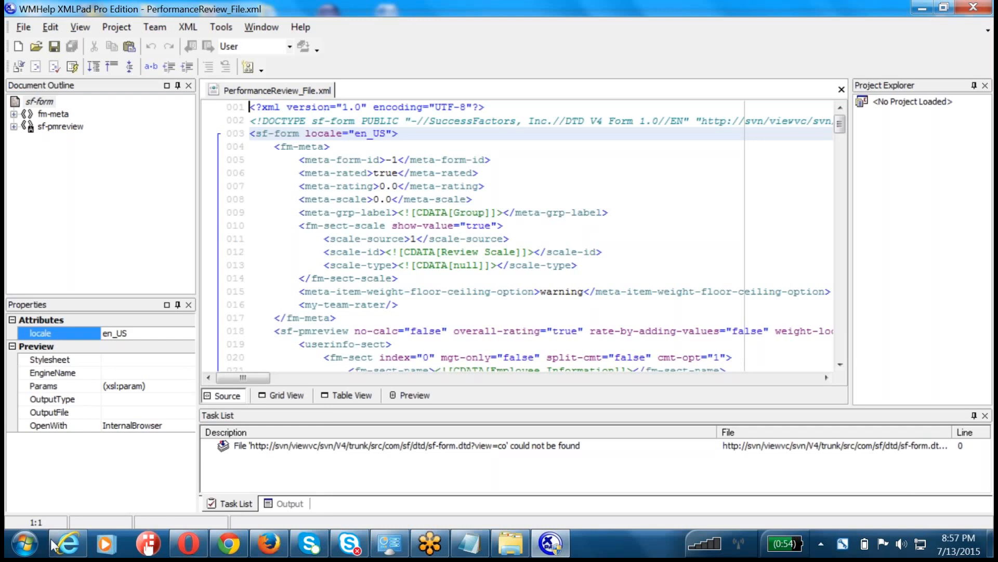
# - Start a new Notepad document and enter the lines "Rating Scale." and "Route Map", each followed by a blank line
pyautogui.click(41, 559)
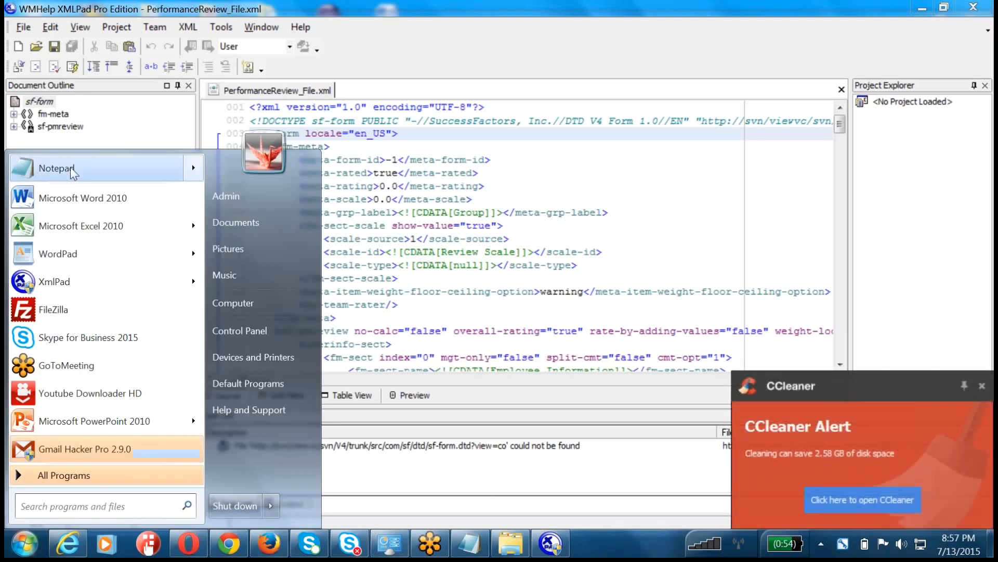
pyautogui.press('Return')
pyautogui.write('Rating ')
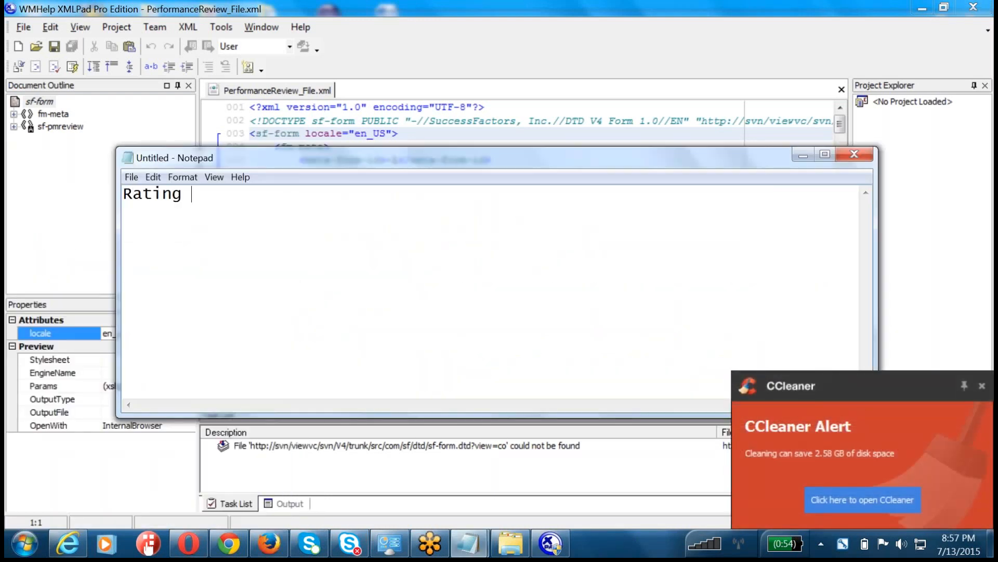
pyautogui.write('Scale.')
pyautogui.press('Return')
pyautogui.press('Return')
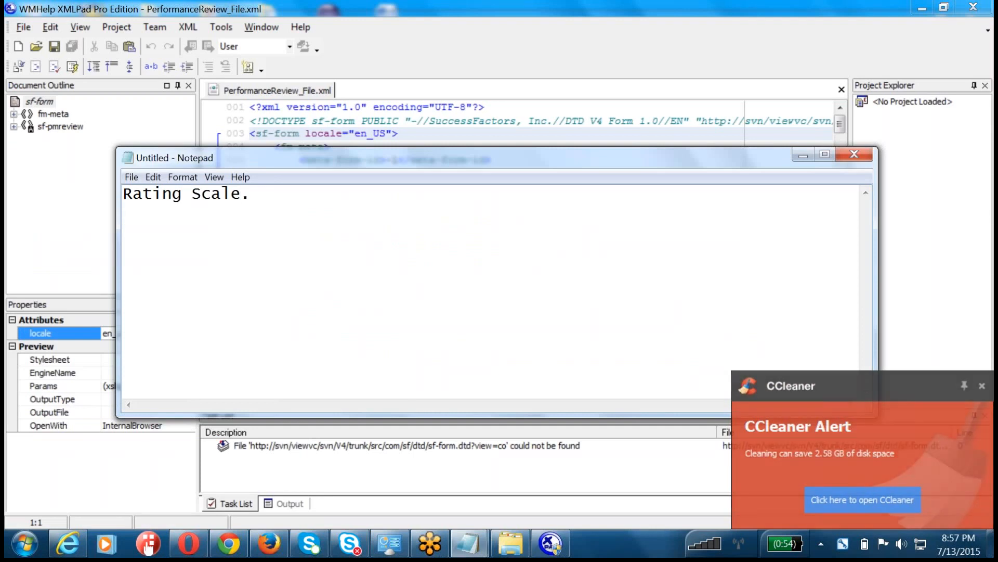
pyautogui.write('Route Map')
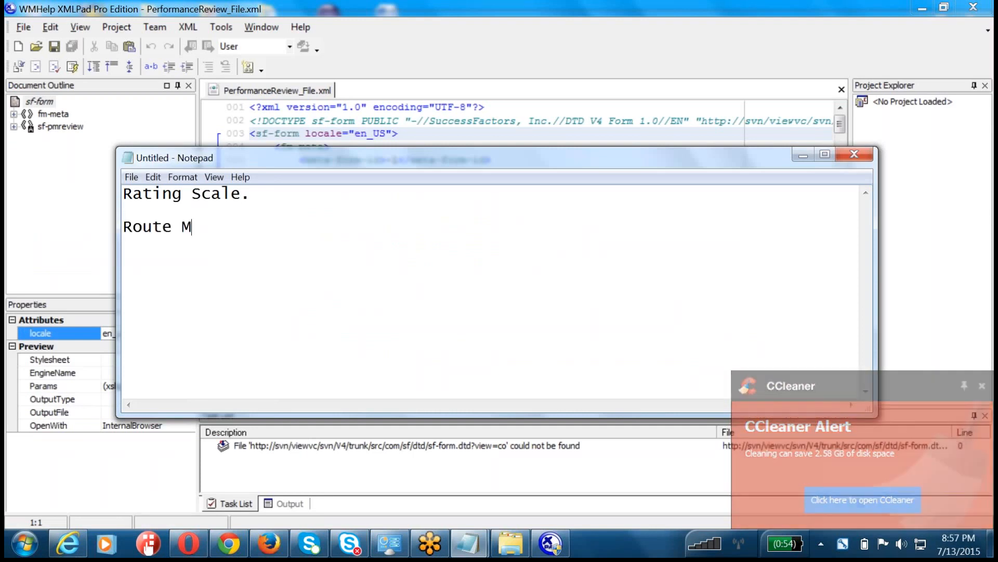
pyautogui.press('Return')
pyautogui.press('Return')
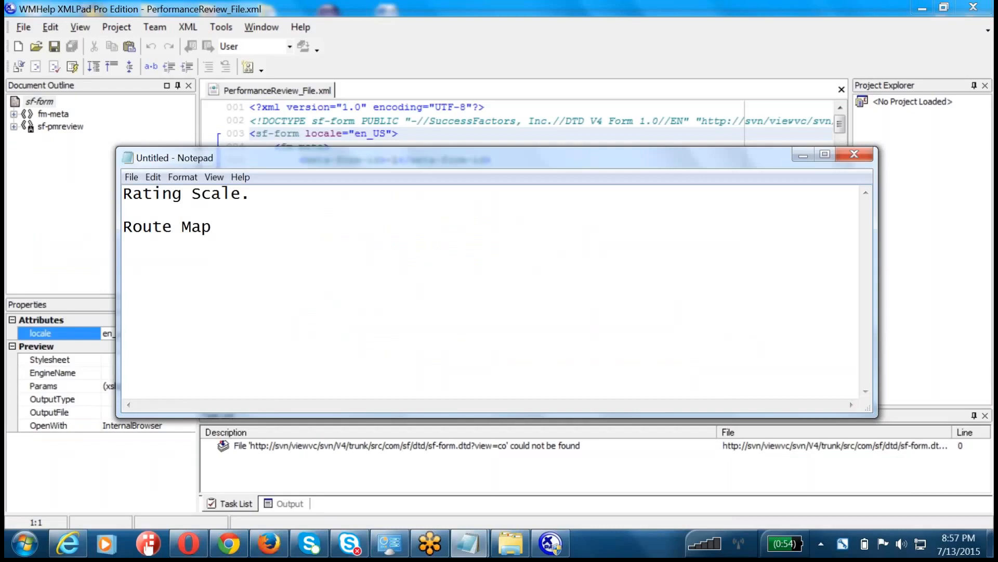
# - Add the line "What Goal Plan Template you want to integrate." followed by a blank line
pyautogui.write('What Goal ')
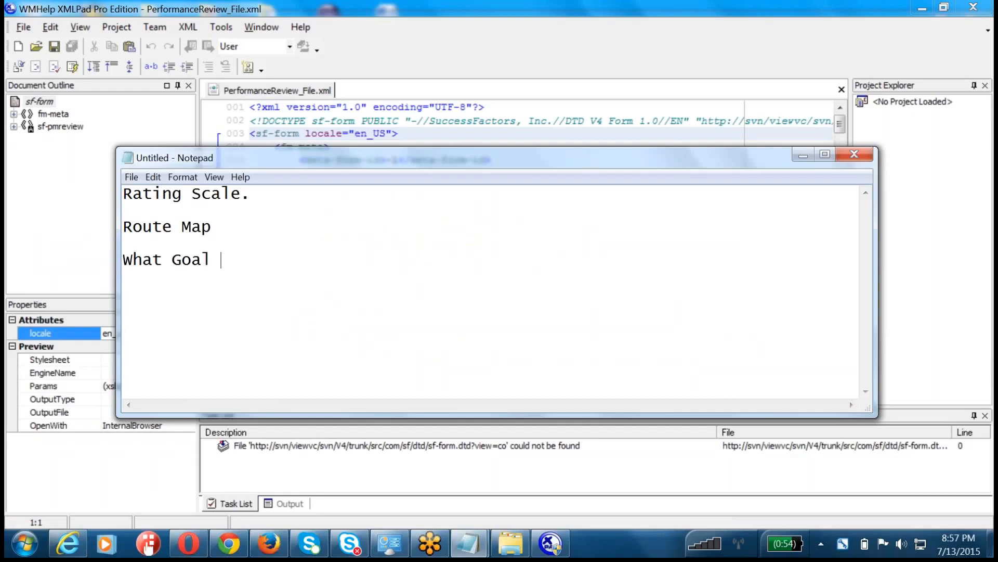
pyautogui.write('Plan Templa')
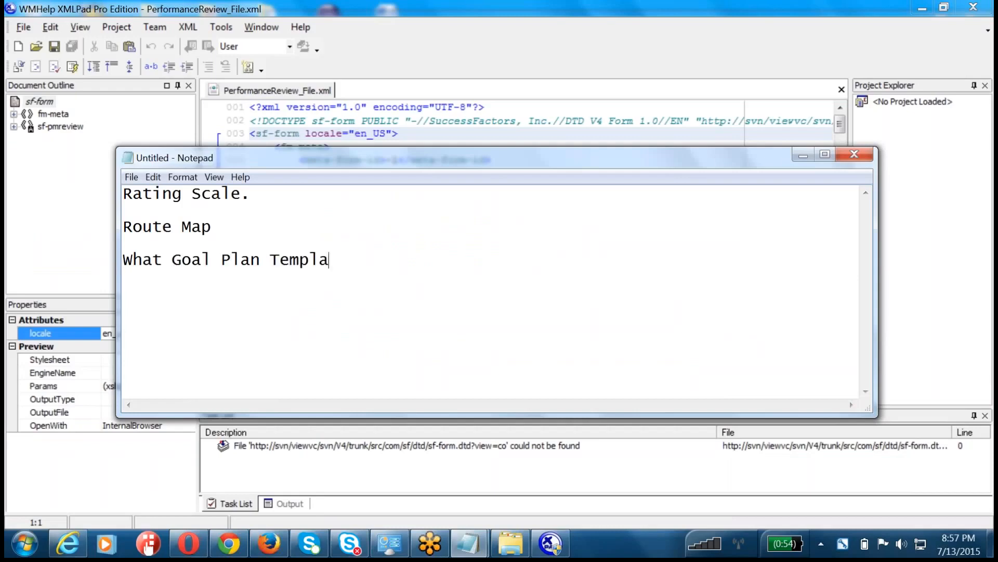
pyautogui.write('te you want to i')
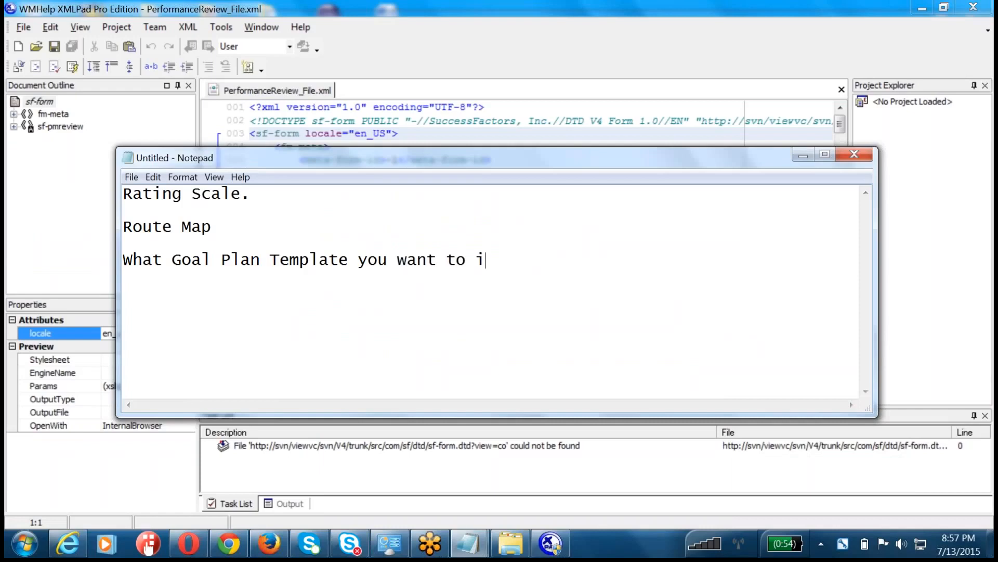
pyautogui.write('ntegrate.')
pyautogui.press('Return')
pyautogui.press('Return')
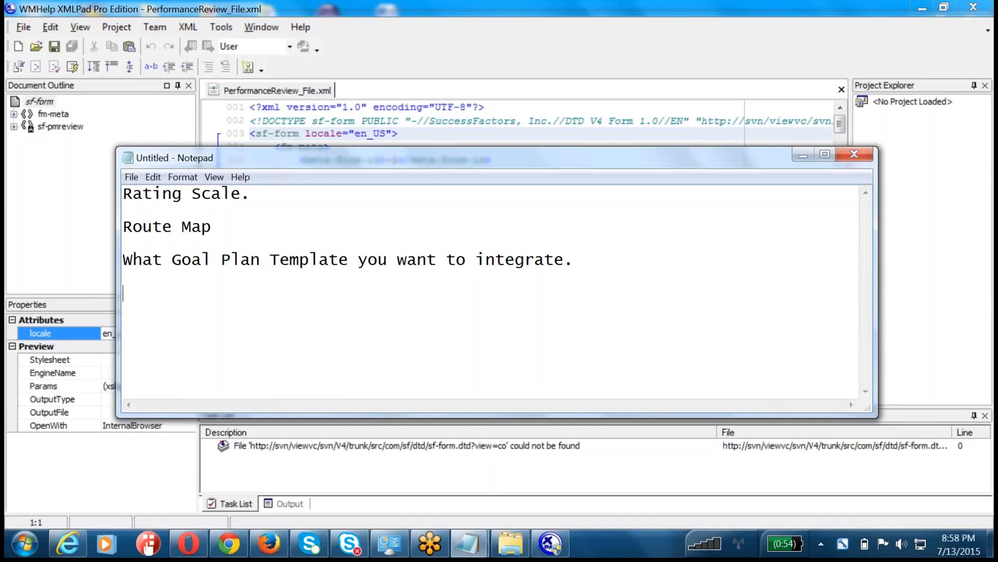
# - Return to XMLPad, search PerformanceReview_File.xml for "plan-", and highlight the obj-sect-plan-id line and the closing objective-sect tag
pyautogui.click(282, 135)
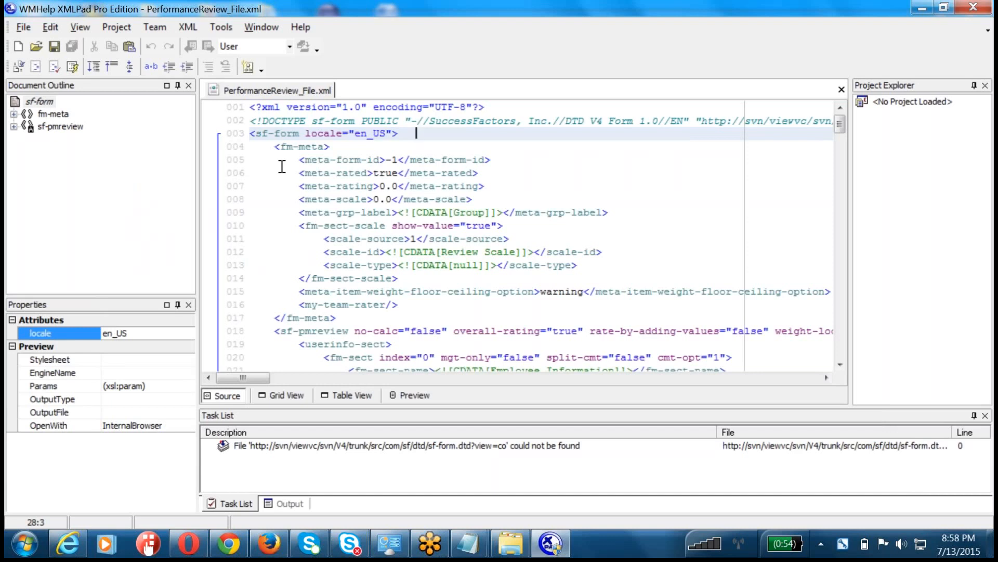
pyautogui.scroll(-2, 419, 248)
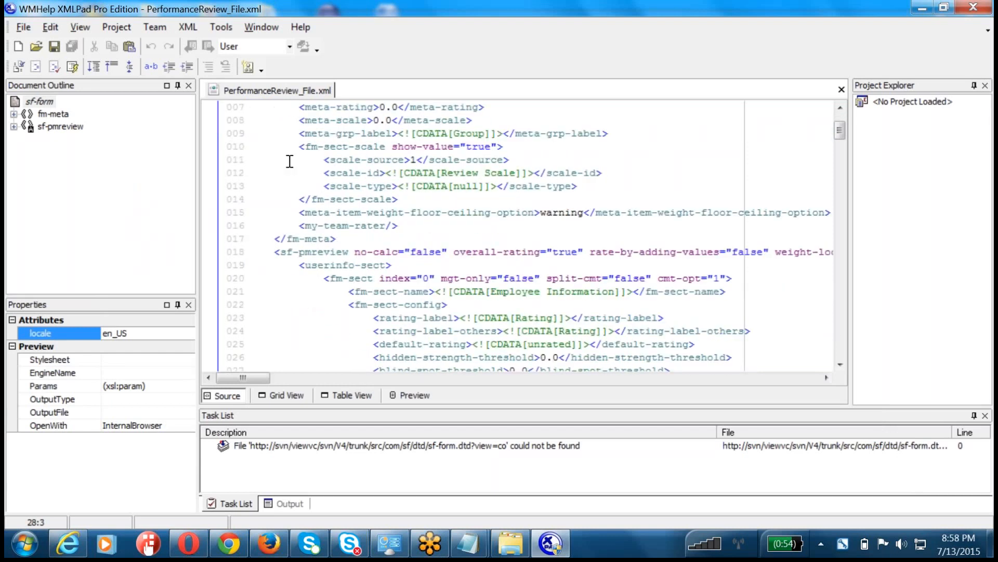
pyautogui.hotkey('ctrl', 'f')
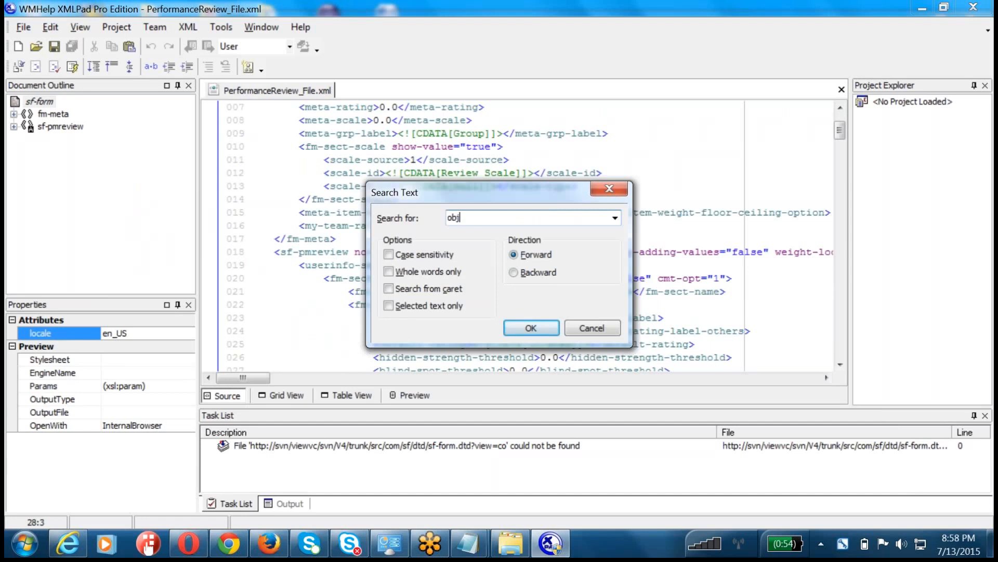
pyautogui.write('plan-')
pyautogui.press('Return')
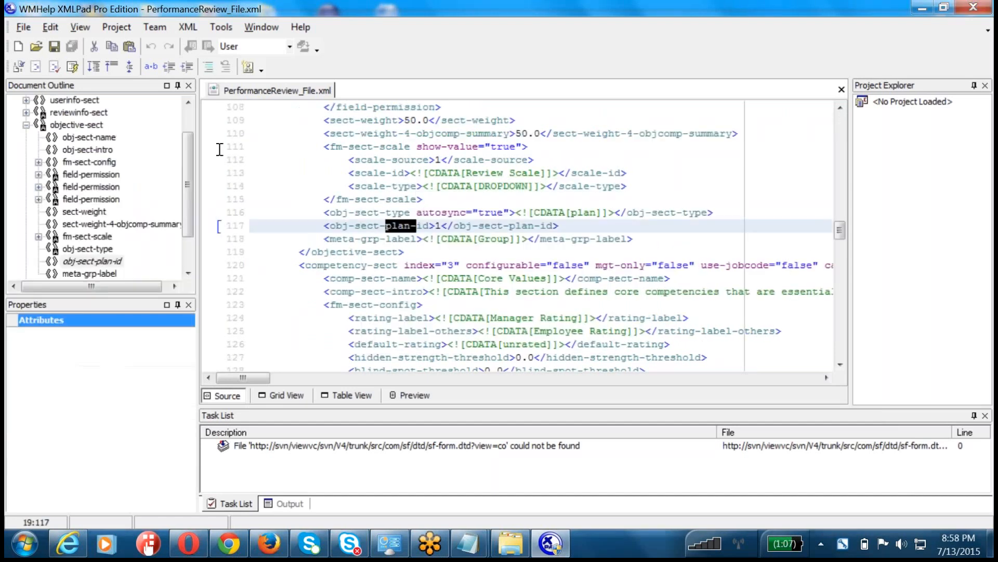
pyautogui.moveTo(303, 225); pyautogui.dragTo(571, 226)
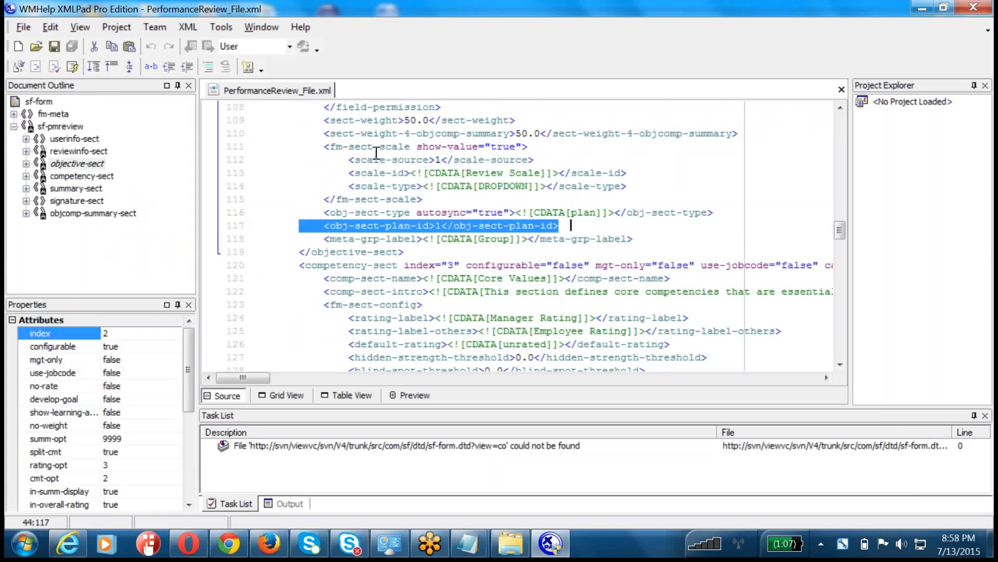
pyautogui.moveTo(416, 252); pyautogui.dragTo(274, 251)
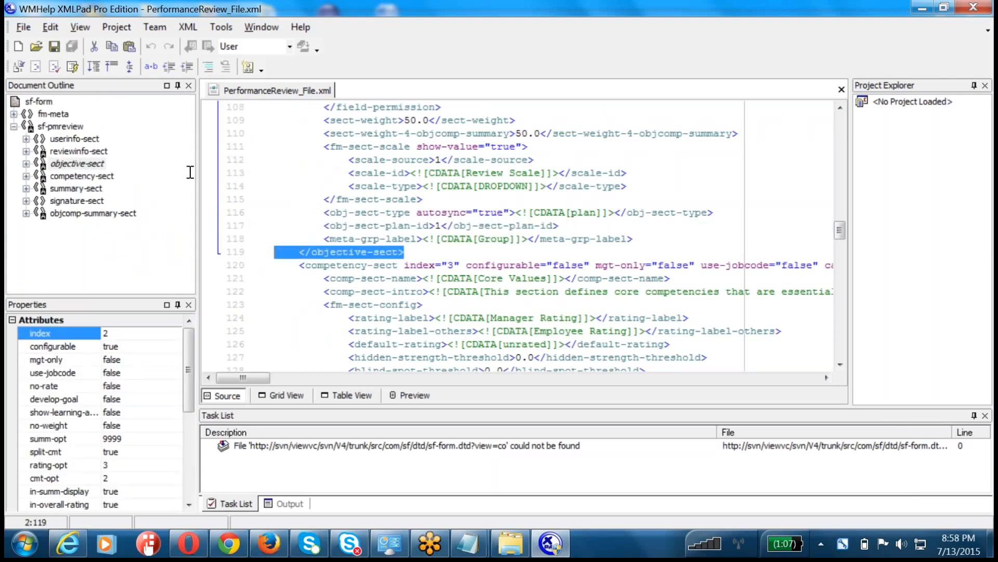
# - Show the file in table view, expand objective-sect to examine its attributes, and select its obj-sect-plan-id entry
pyautogui.scroll(3, 279, 258)
pyautogui.hotkey('ctrl', 't')
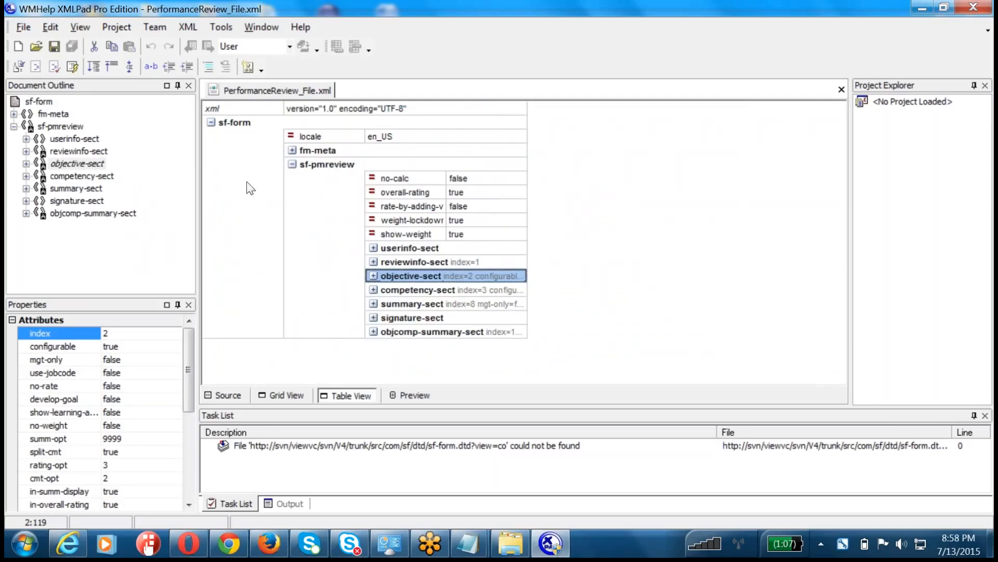
pyautogui.press('Right')
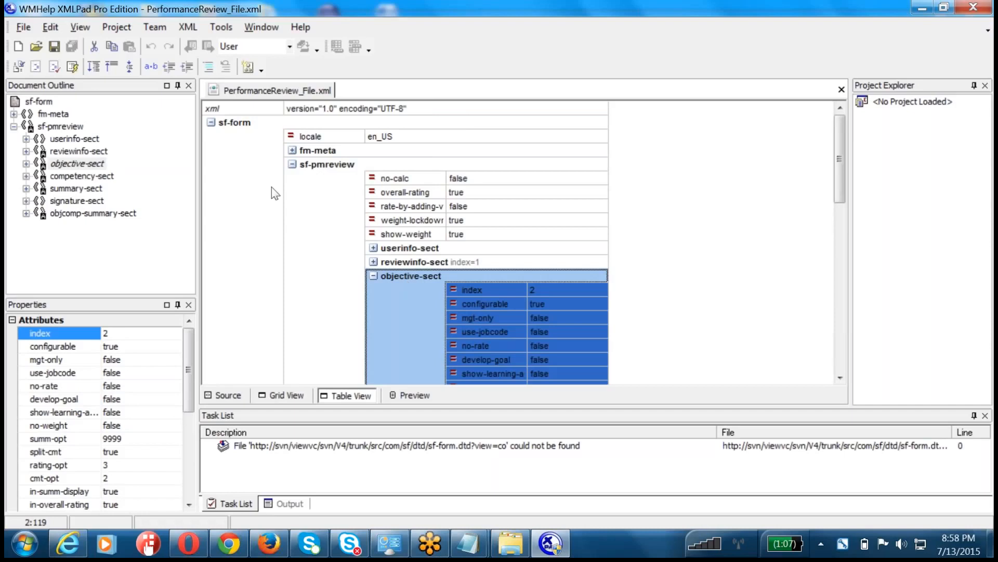
pyautogui.scroll(-2, 406, 285)
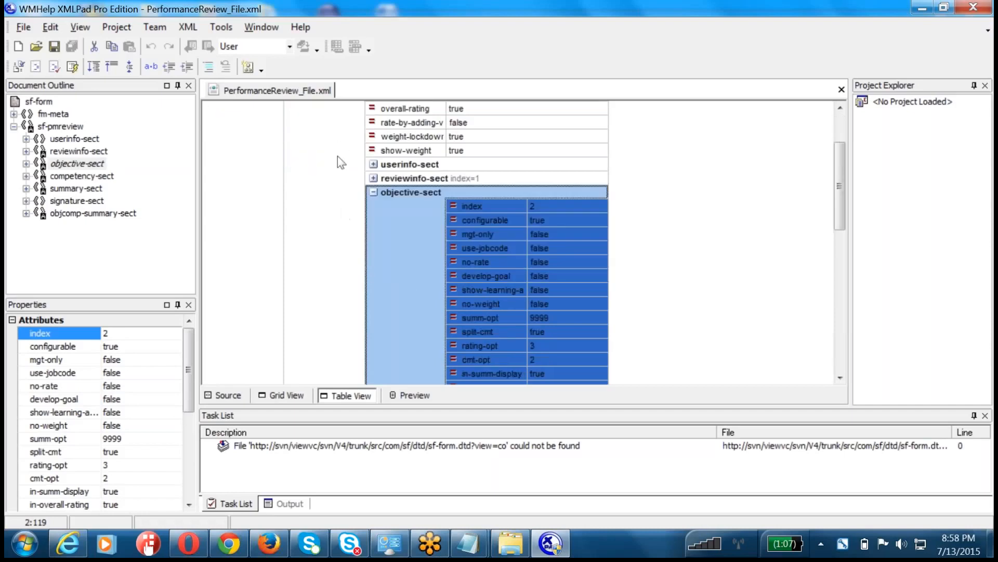
pyautogui.scroll(-4, 504, 320)
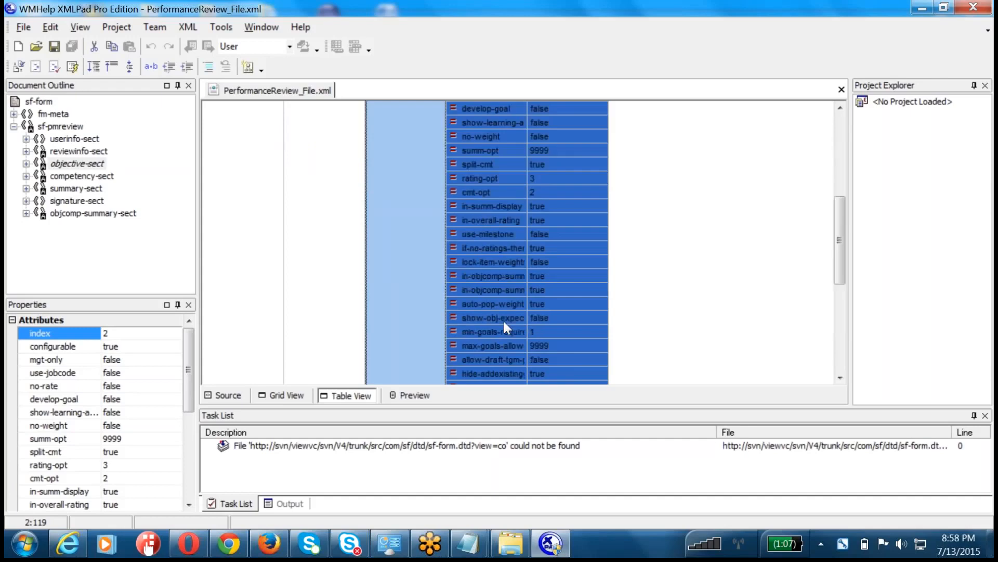
pyautogui.scroll(-4, 504, 320)
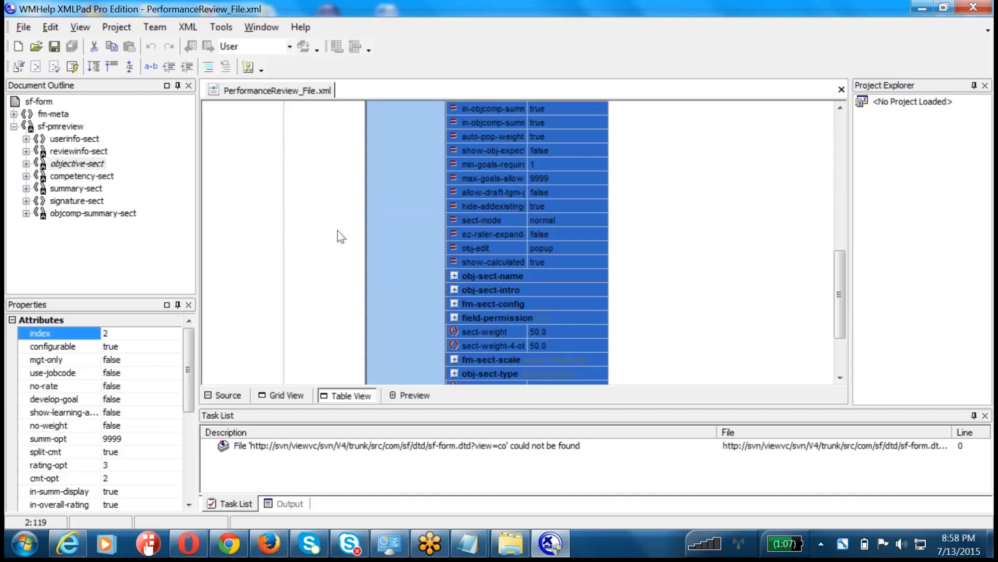
pyautogui.scroll(4, 504, 345)
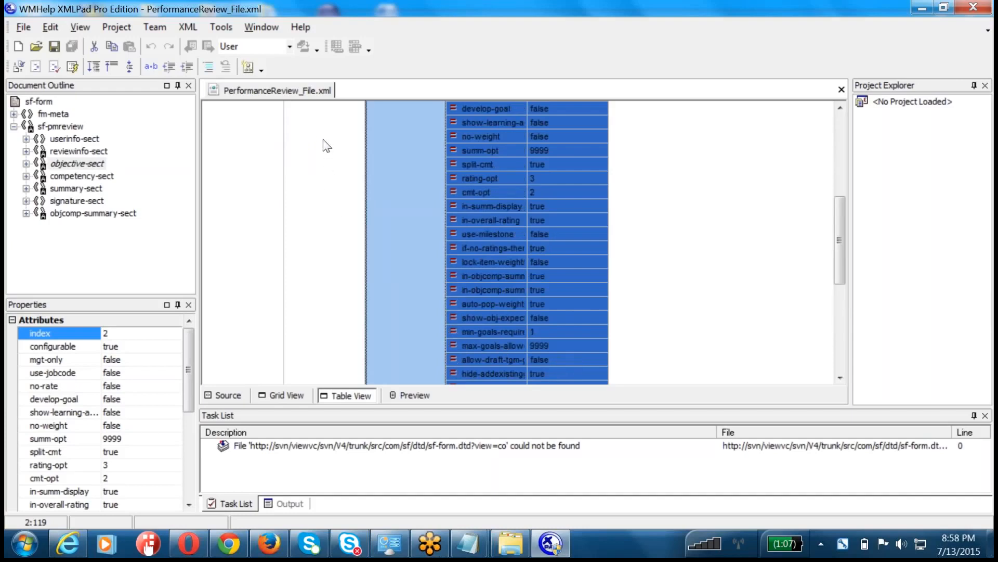
pyautogui.scroll(-4, 488, 267)
pyautogui.scroll(-3, 488, 267)
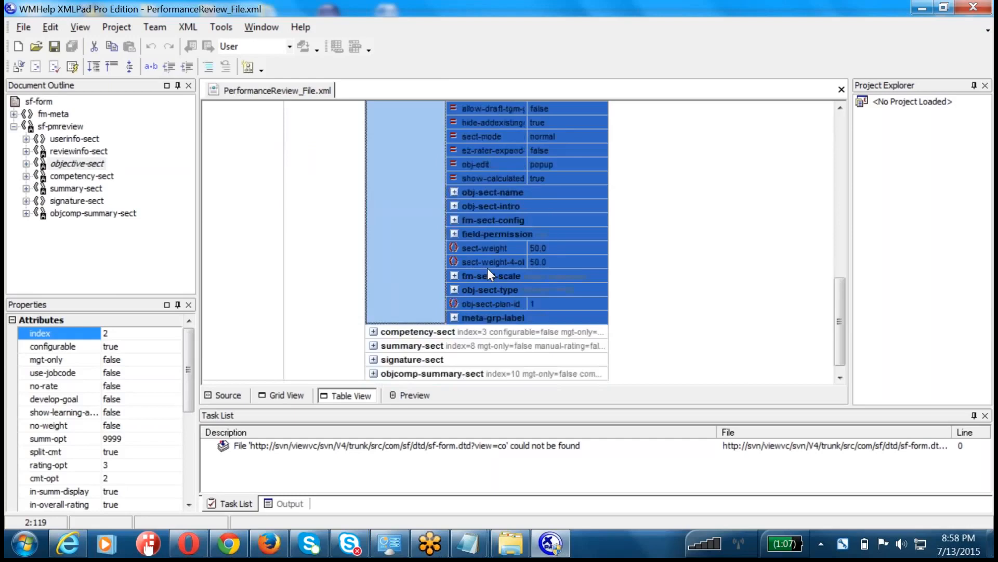
pyautogui.click(322, 191)
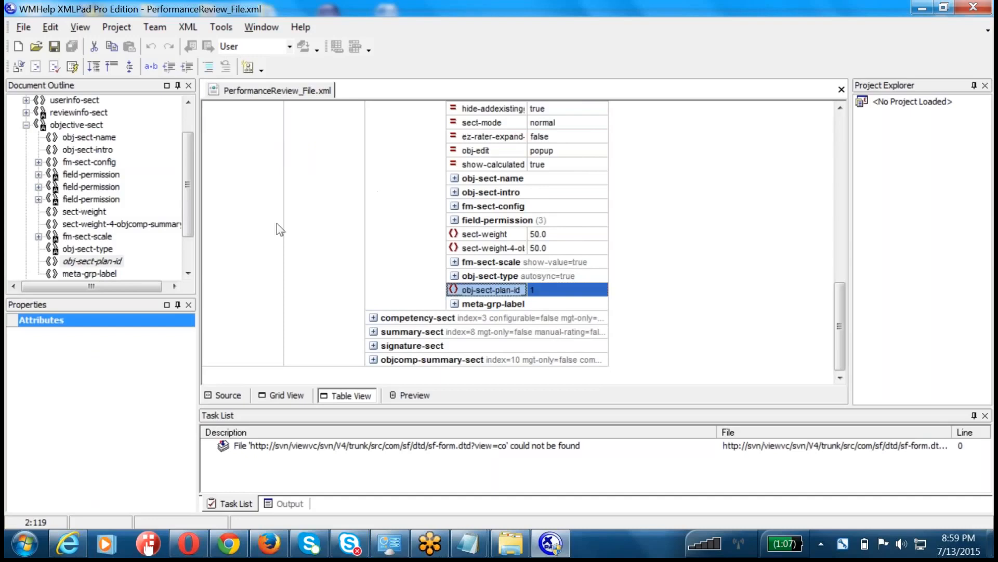
pyautogui.scroll(12, 453, 251)
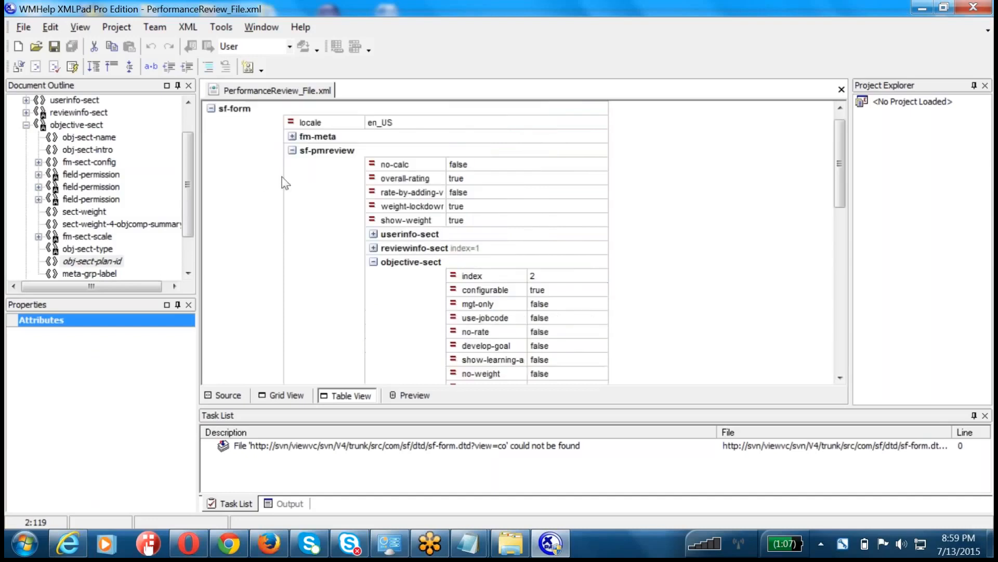
pyautogui.scroll(-10, 497, 319)
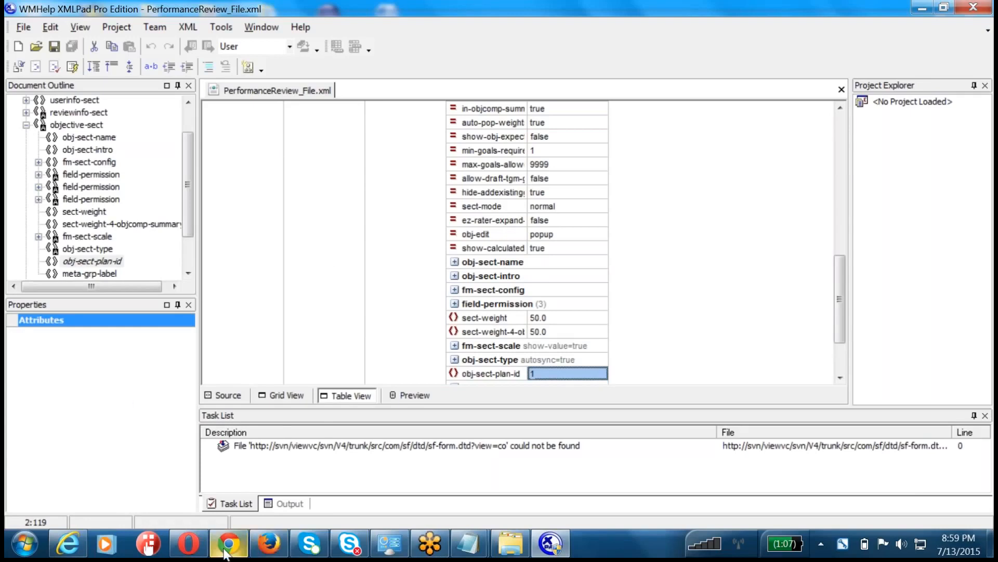
pyautogui.moveTo(224, 549)
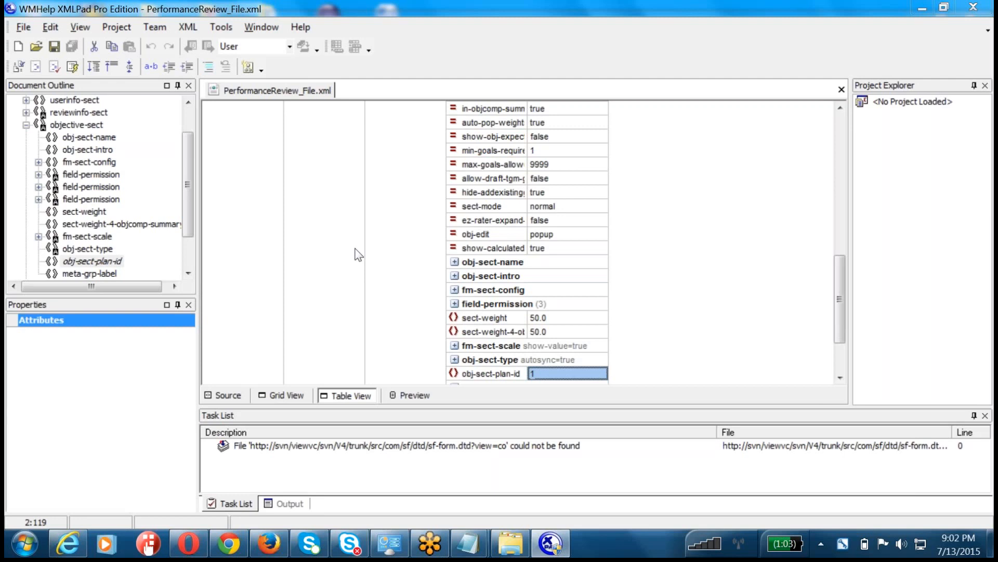
# - Switch to Firefox and open the provisioning login page at salesdemo4.successfactors.com/provisioning_login
pyautogui.click(236, 549)
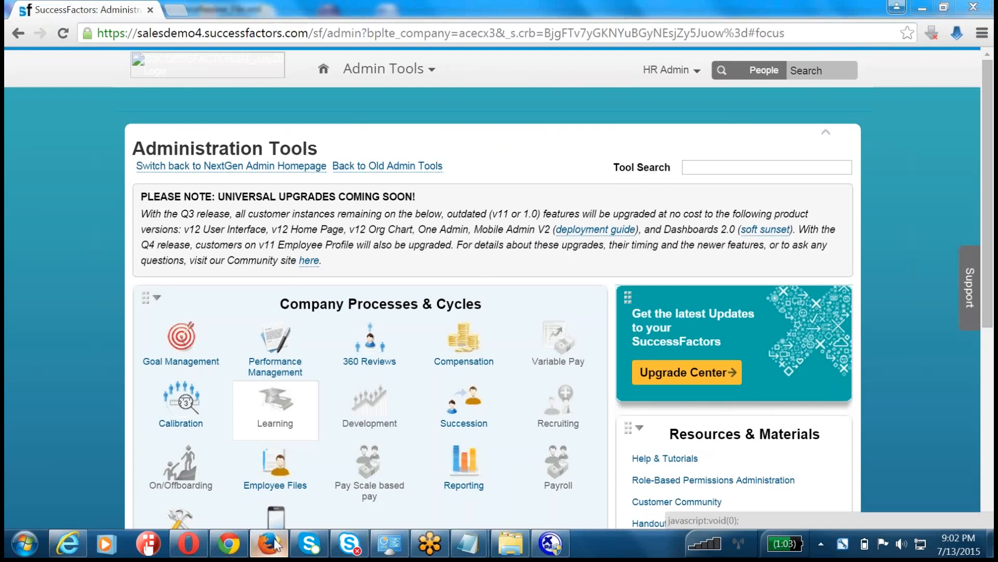
pyautogui.click(273, 543)
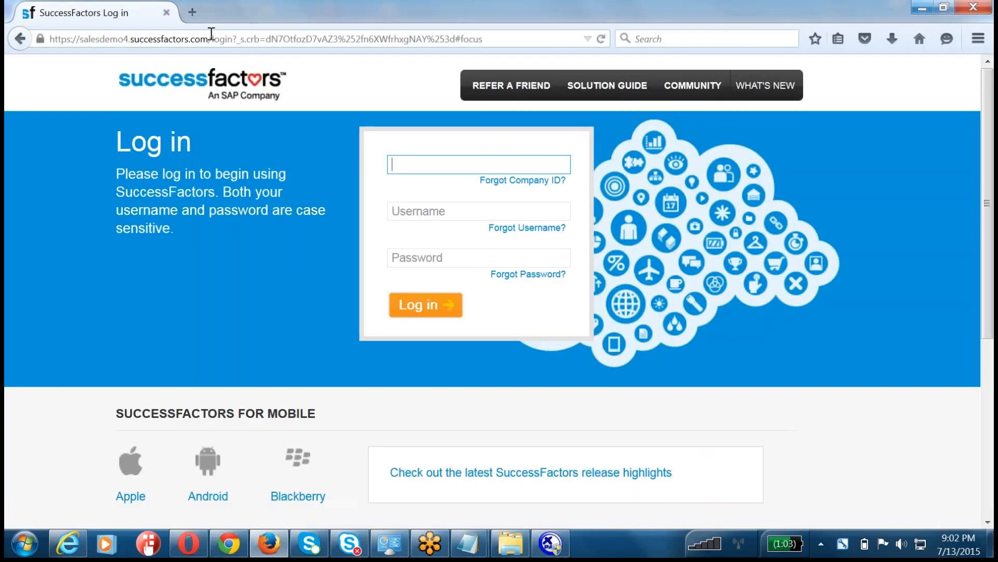
pyautogui.moveTo(208, 39); pyautogui.dragTo(482, 39)
pyautogui.write('/provi')
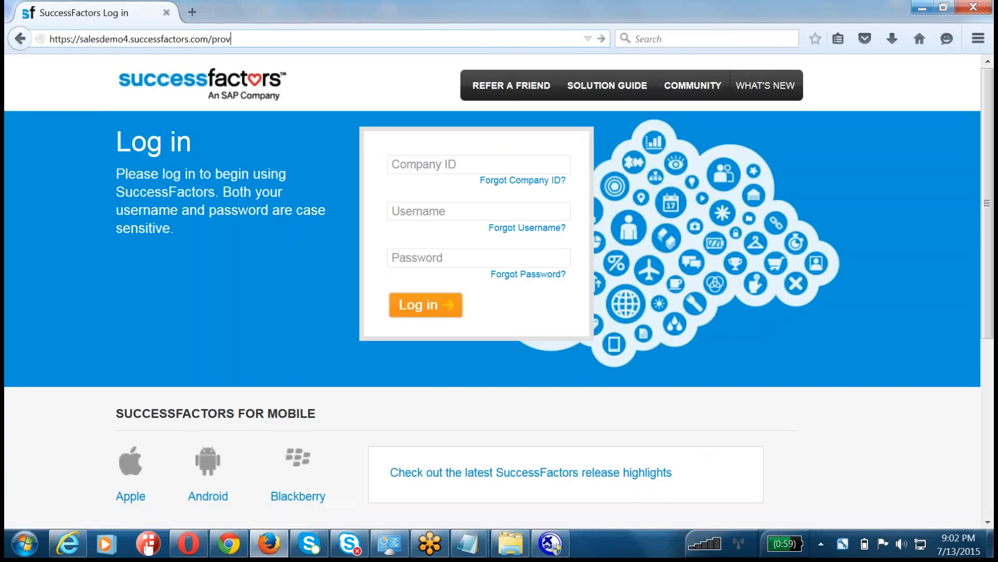
pyautogui.write('sioning_login')
pyautogui.press('Return')
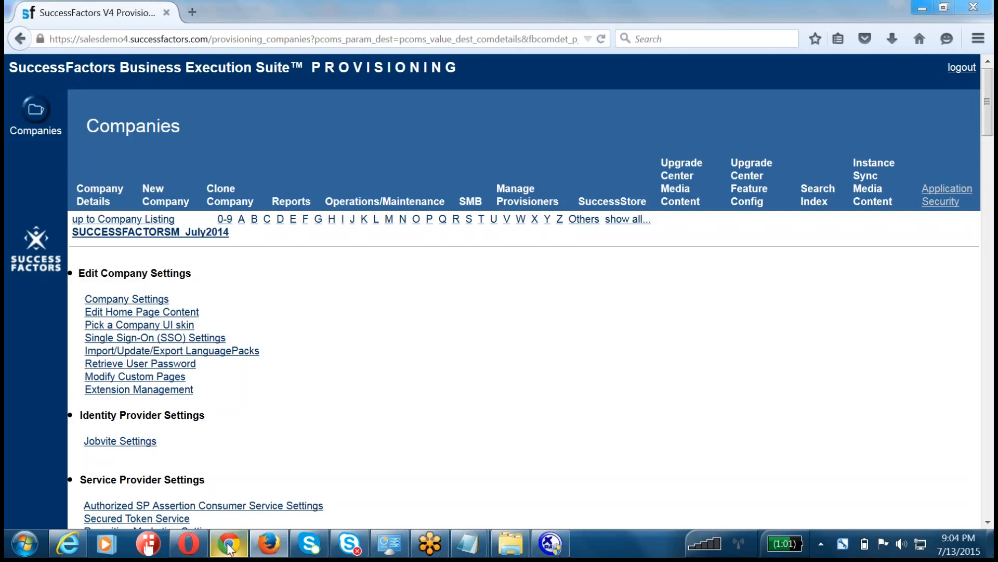
# - Find "Objective" on the company's provisioning page and open Import/Update/Export Objective Plan Template
pyautogui.moveTo(229, 547)
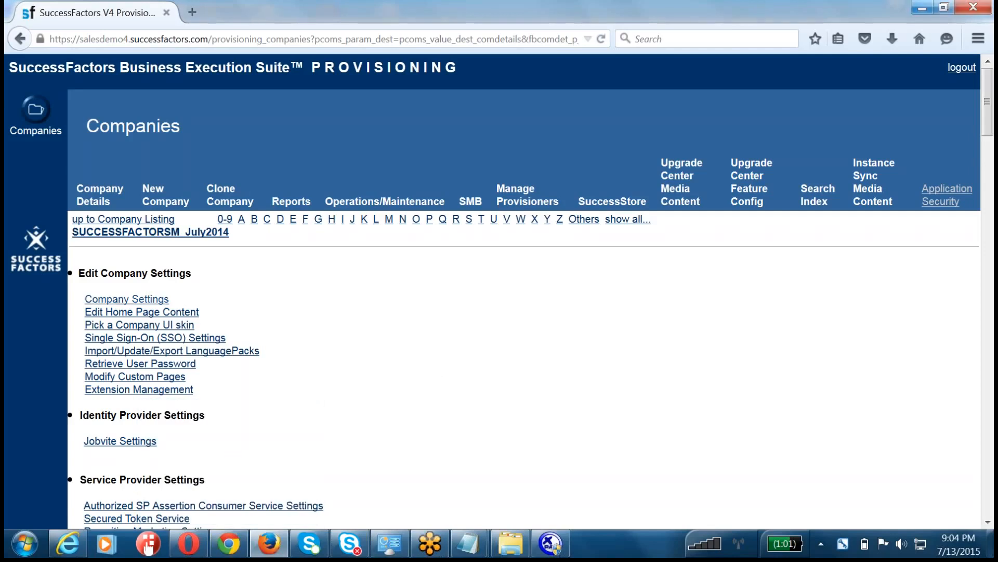
pyautogui.scroll(-8, 381, 361)
pyautogui.hotkey('ctrl', 'f')
pyautogui.write('Form')
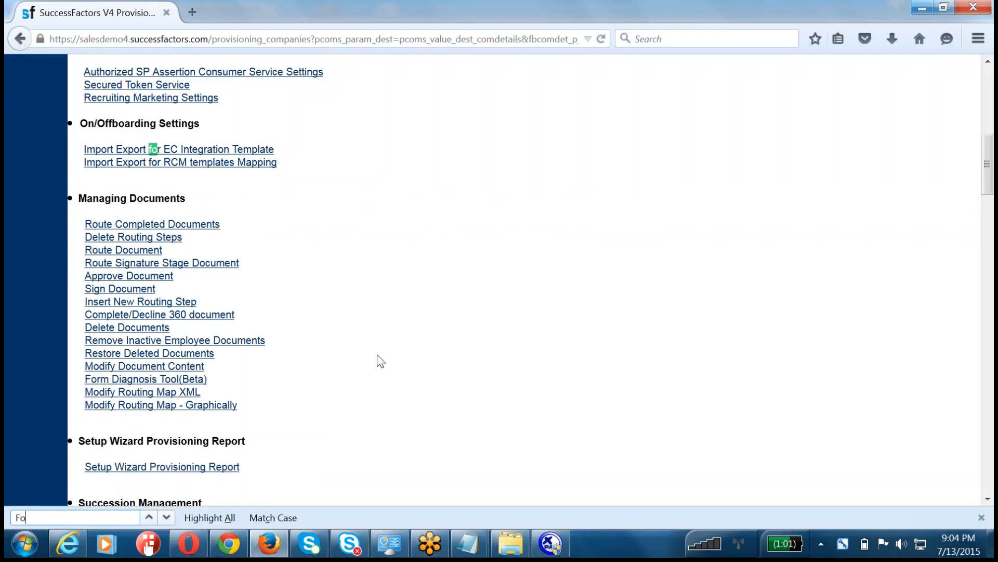
pyautogui.press('BackSpace')
pyautogui.press('BackSpace')
pyautogui.press('BackSpace')
pyautogui.press('BackSpace')
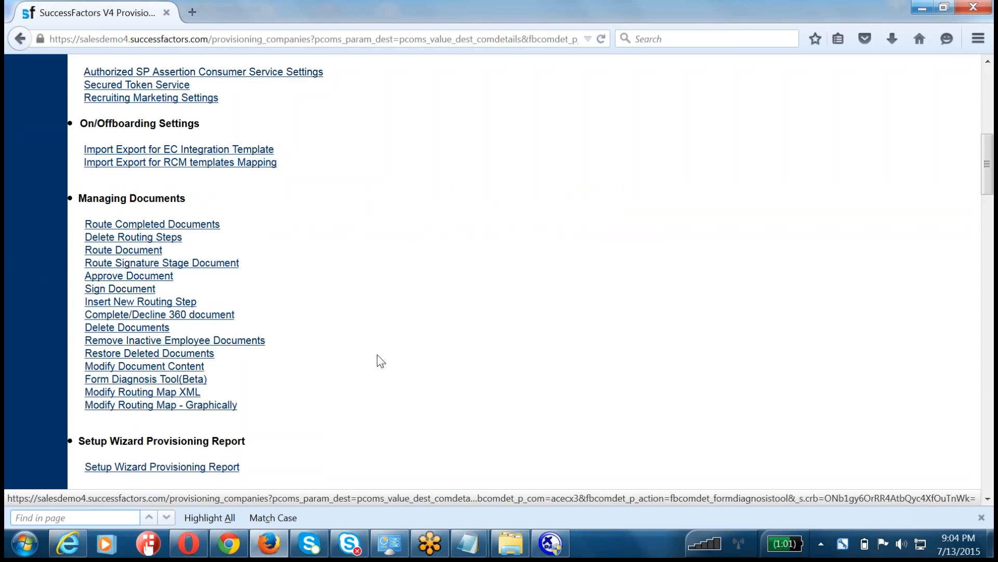
pyautogui.write('Objective')
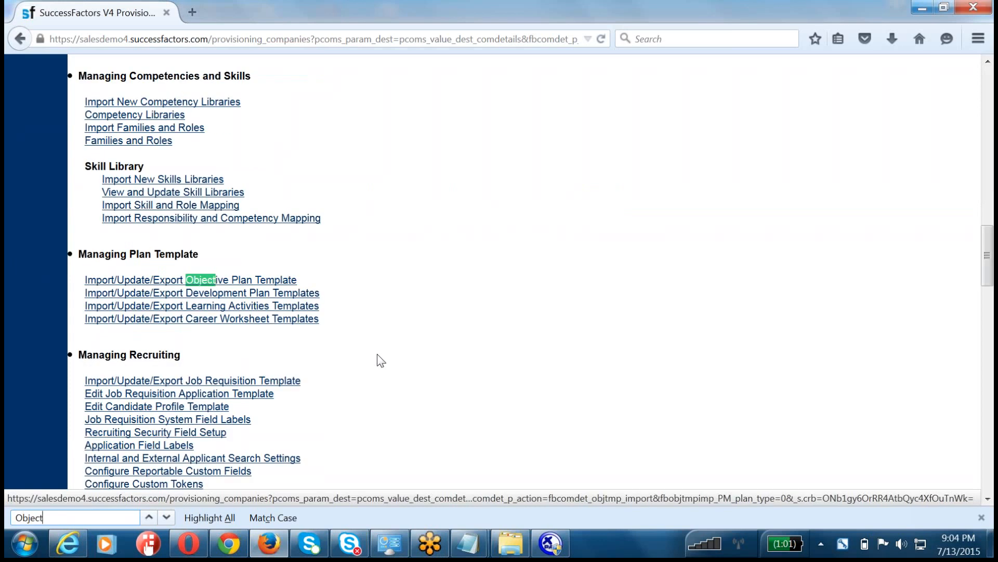
pyautogui.click(133, 284)
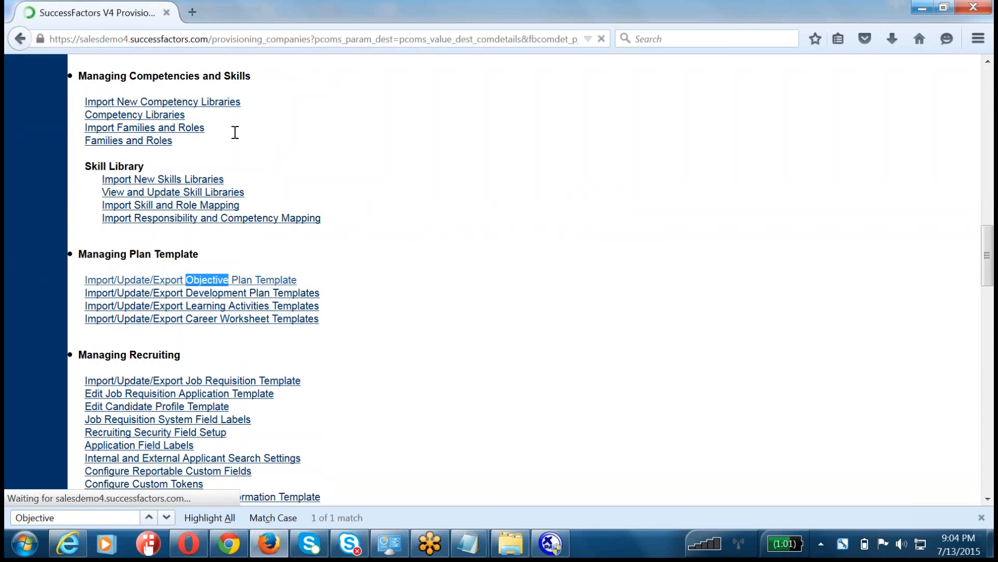
# - In the Goal Templates list, highlight the name 2015 June Goal Plan Template and its ID
pyautogui.scroll(-5, 290, 429)
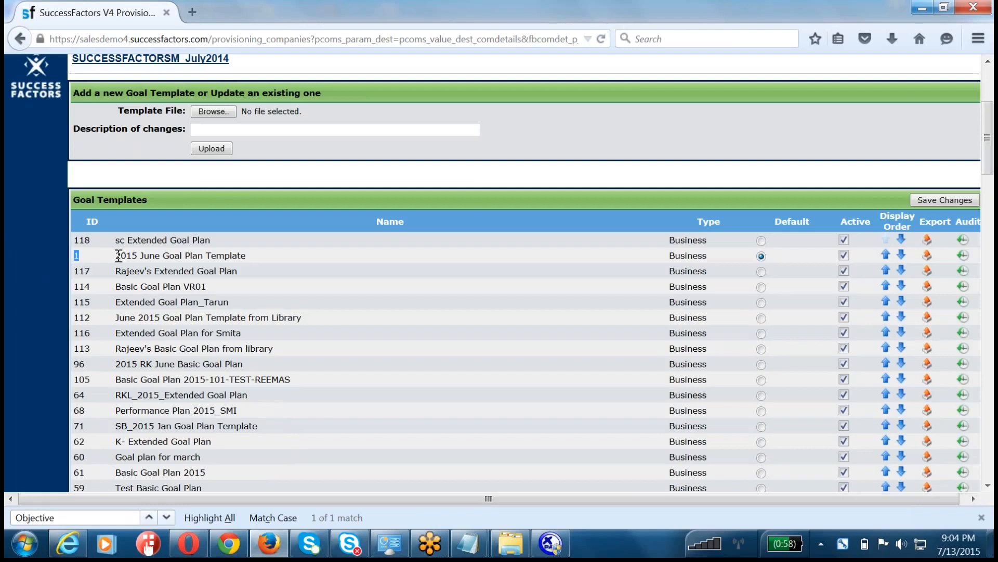
pyautogui.moveTo(118, 255); pyautogui.dragTo(255, 263)
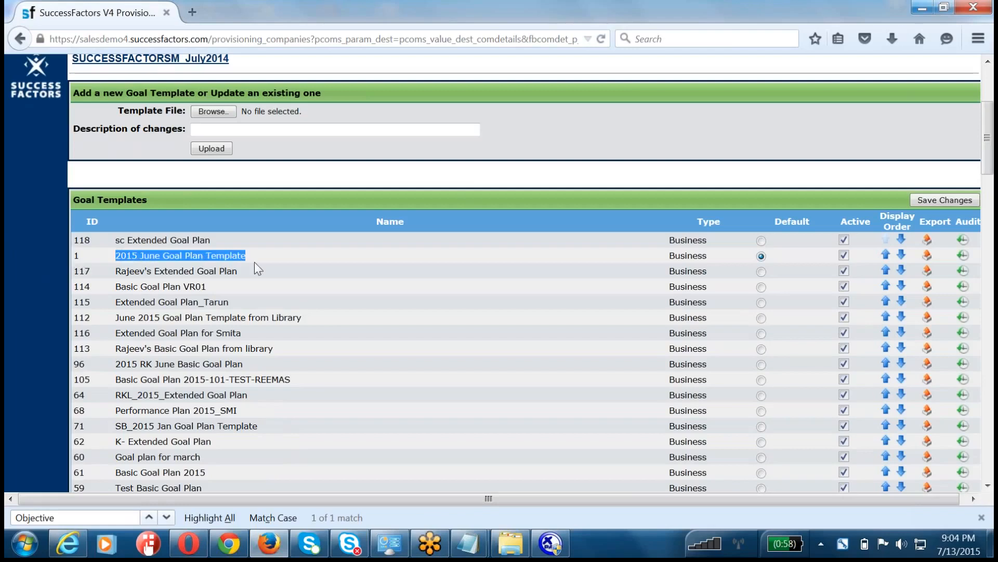
pyautogui.click(78, 258)
pyautogui.doubleClick(77, 257)
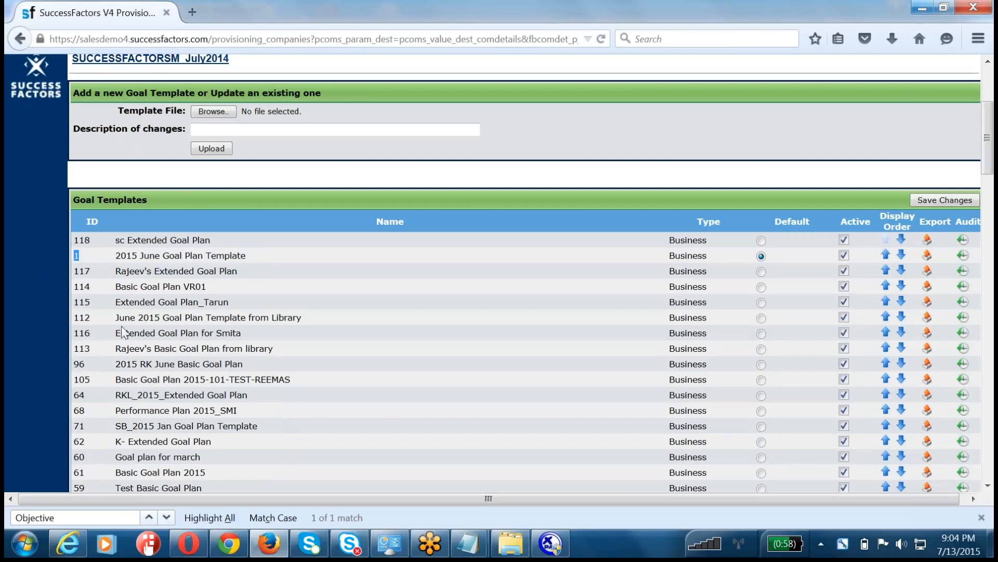
# - Return to XMLPad, check the obj-sect-plan-id value, and expand obj-sect-name and obj-sect-intro under objective-sect
pyautogui.click(548, 551)
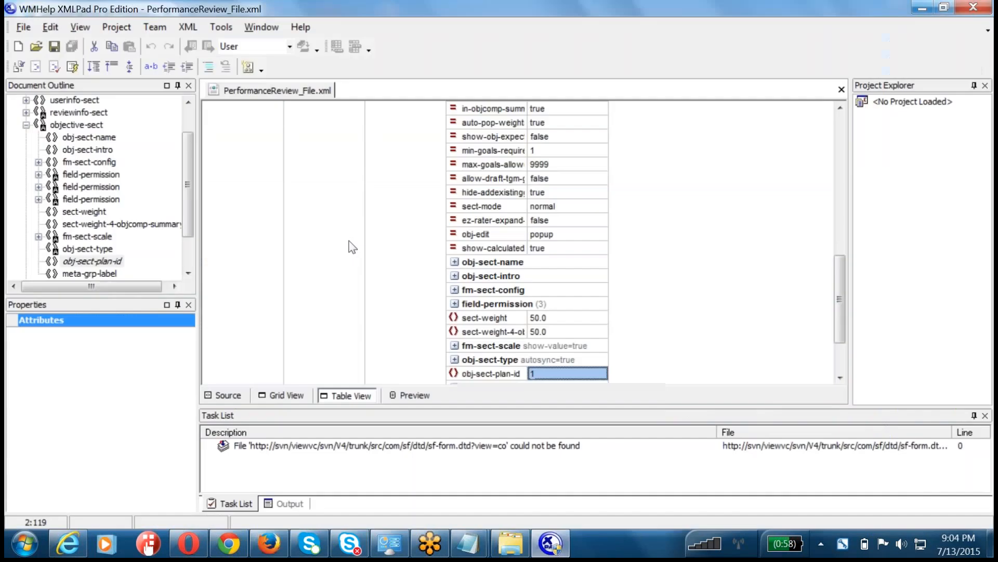
pyautogui.press('Return')
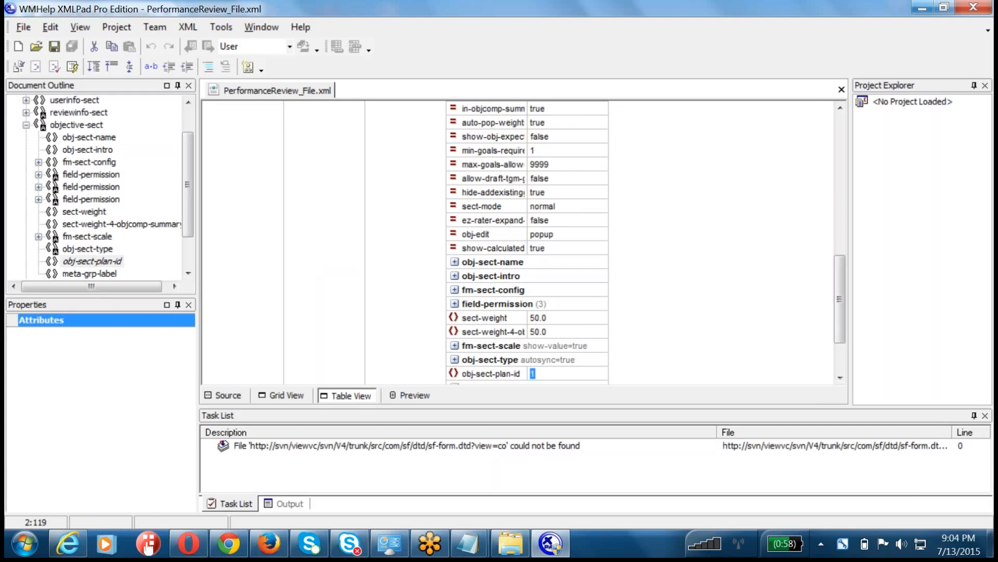
pyautogui.scroll(10, 554, 383)
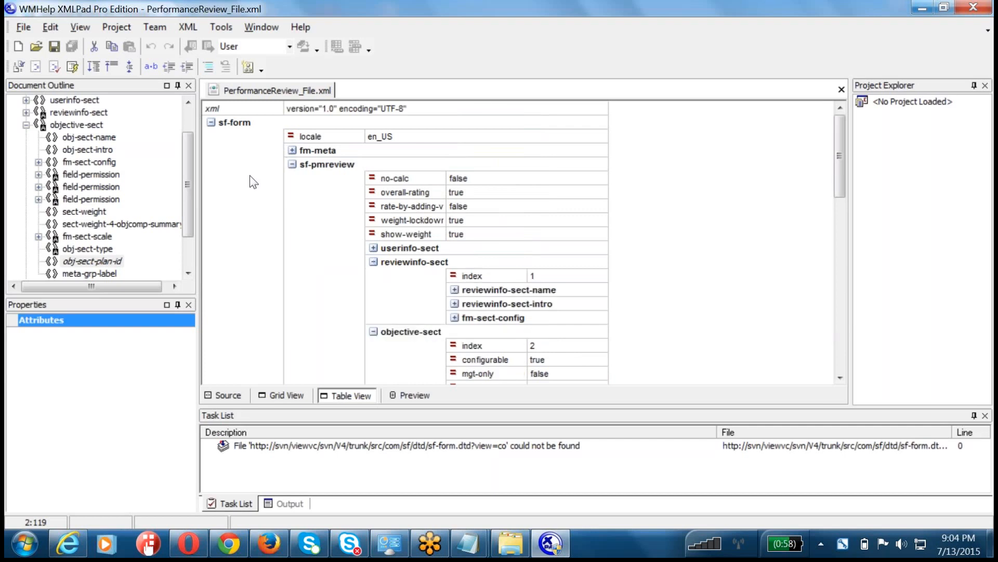
pyautogui.scroll(-6, 383, 336)
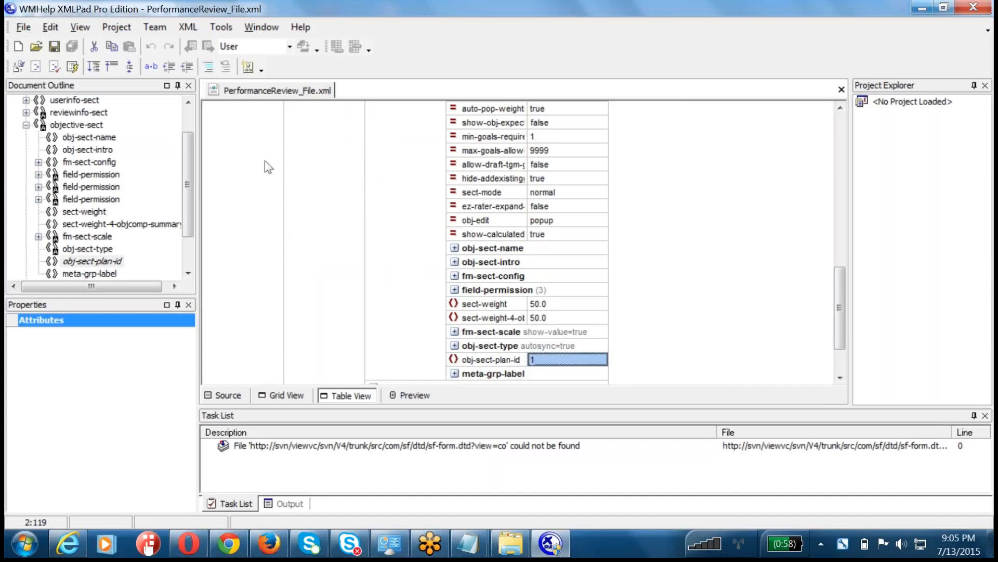
pyautogui.click(454, 261)
pyautogui.click(454, 248)
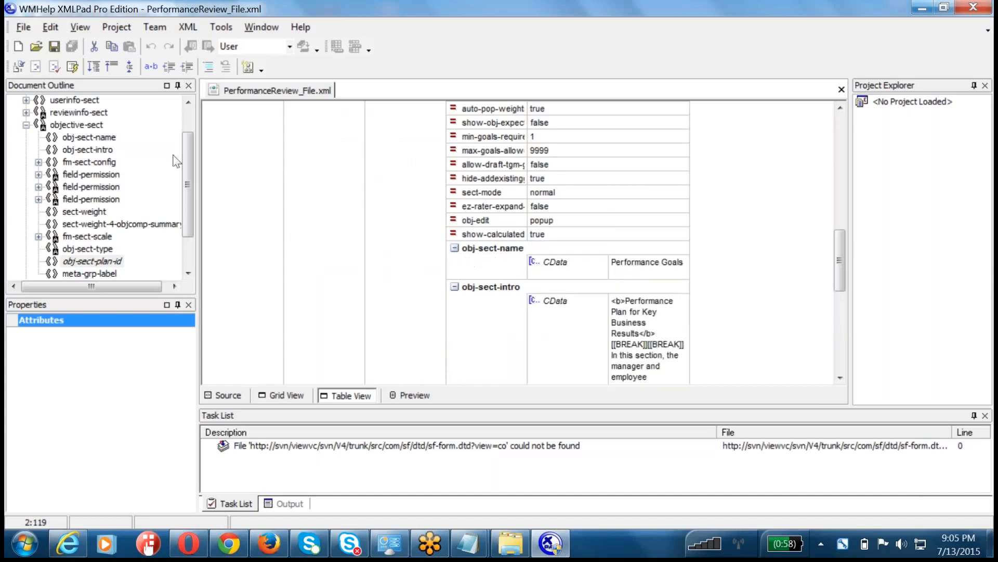
# - Show the XML source from its beginning and search for "scale", advancing through the matches to scale-source
pyautogui.click(224, 395)
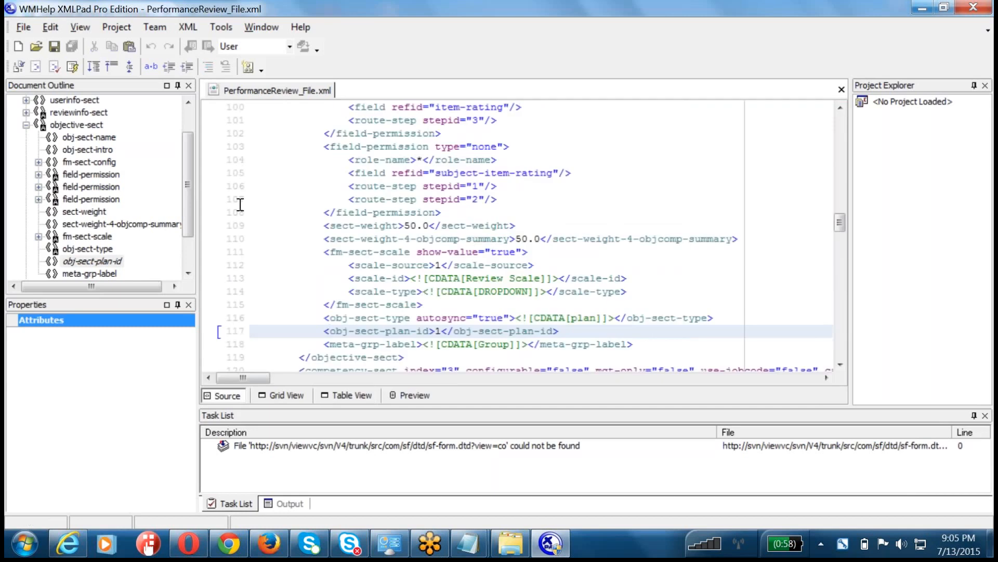
pyautogui.scroll(20, 357, 305)
pyautogui.scroll(7, 357, 306)
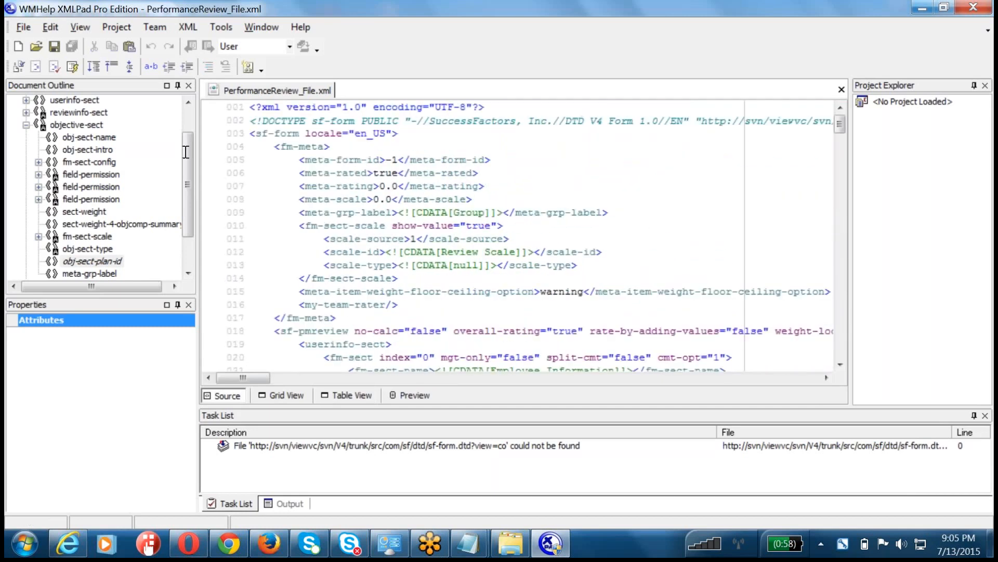
pyautogui.hotkey('ctrl', 'f')
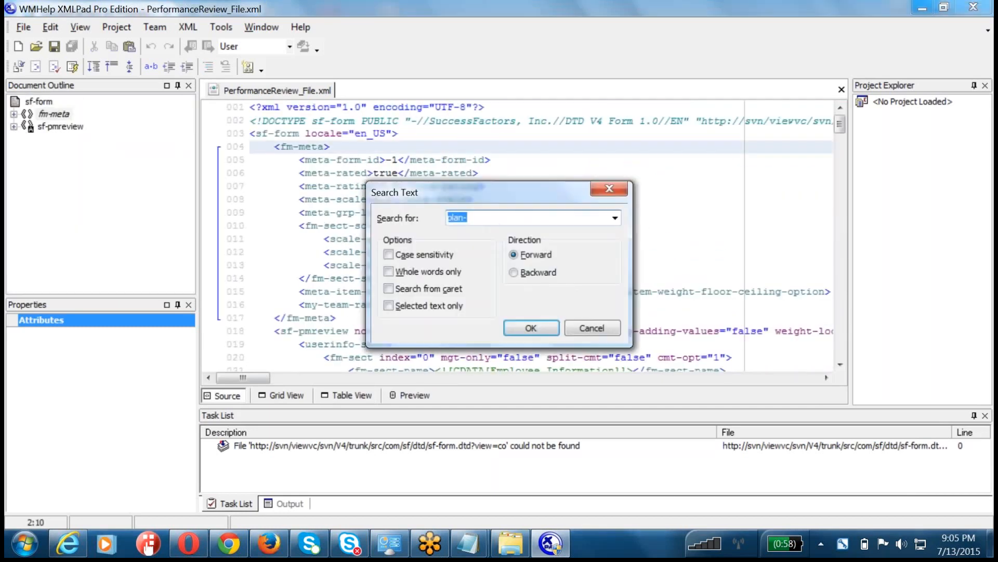
pyautogui.write('scale')
pyautogui.press('Return')
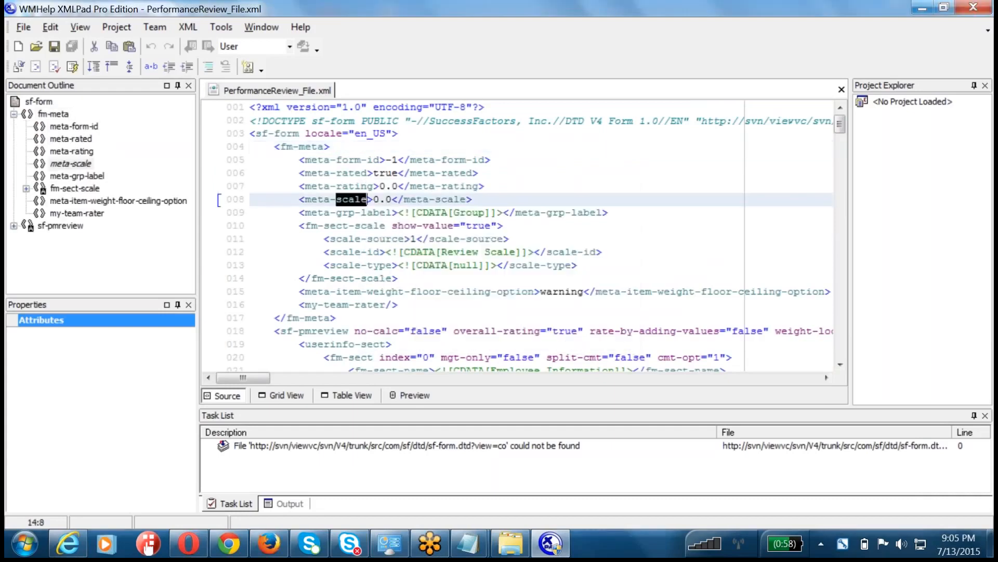
pyautogui.press('F3')
pyautogui.press('F3')
pyautogui.press('F3')
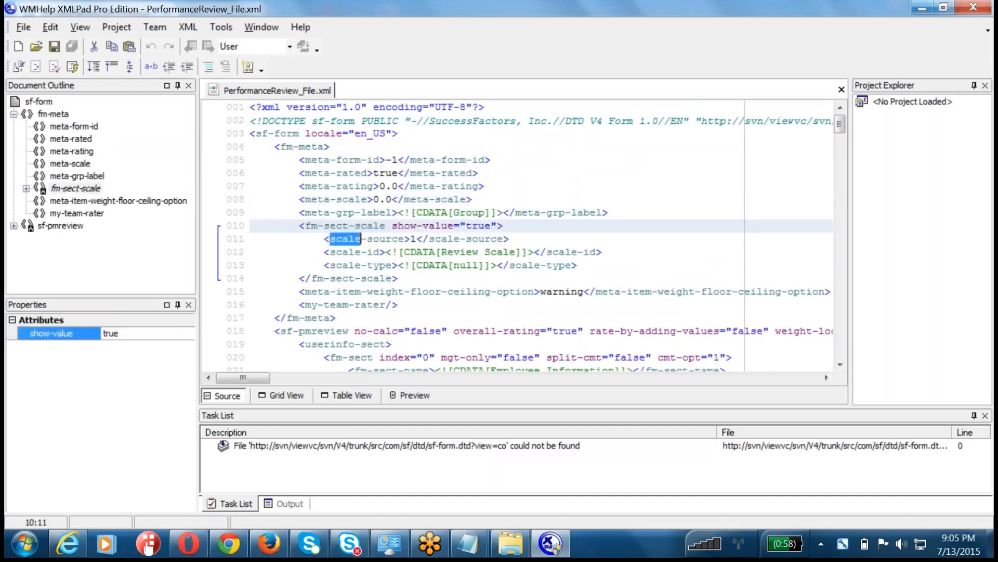
# - Highlight the lines from the opening fm-sect-scale tag through my-team-rater inside fm-meta
pyautogui.press('Down')
pyautogui.press('Down')
pyautogui.press('Down')
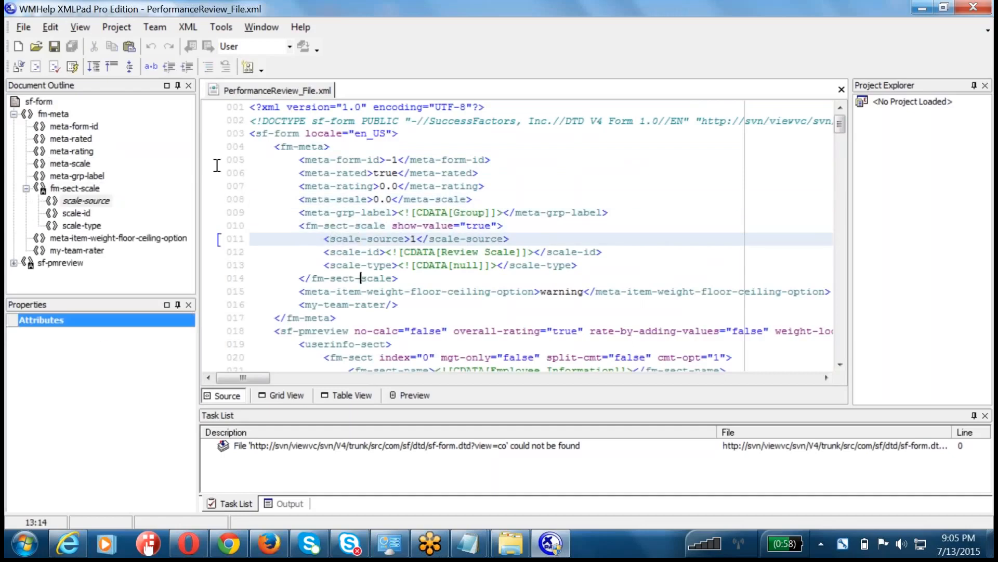
pyautogui.moveTo(299, 226); pyautogui.dragTo(428, 305)
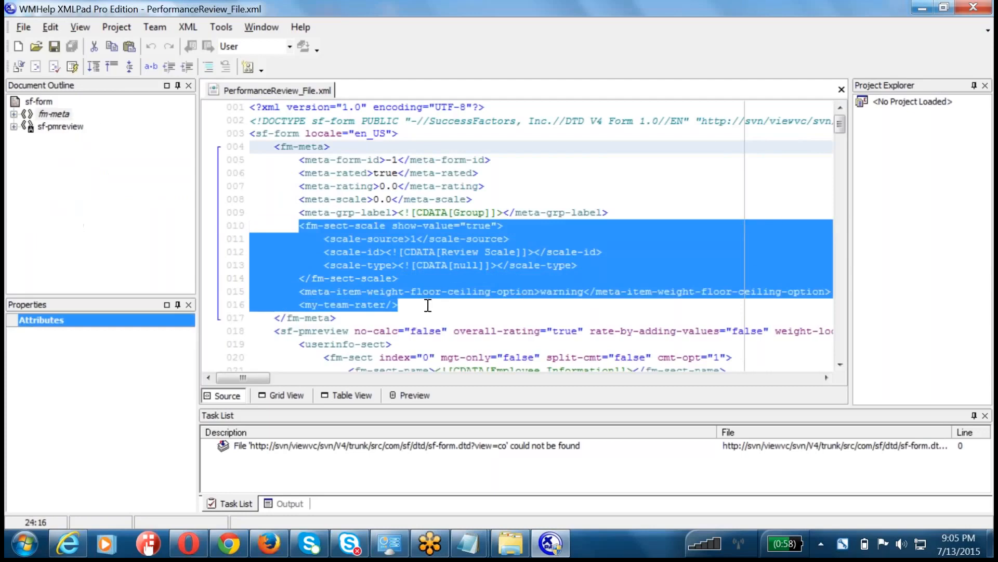
# - Highlight only the opening scale-id tag within the fm-sect-scale block of fm-meta
pyautogui.press('Up')
pyautogui.press('Up')
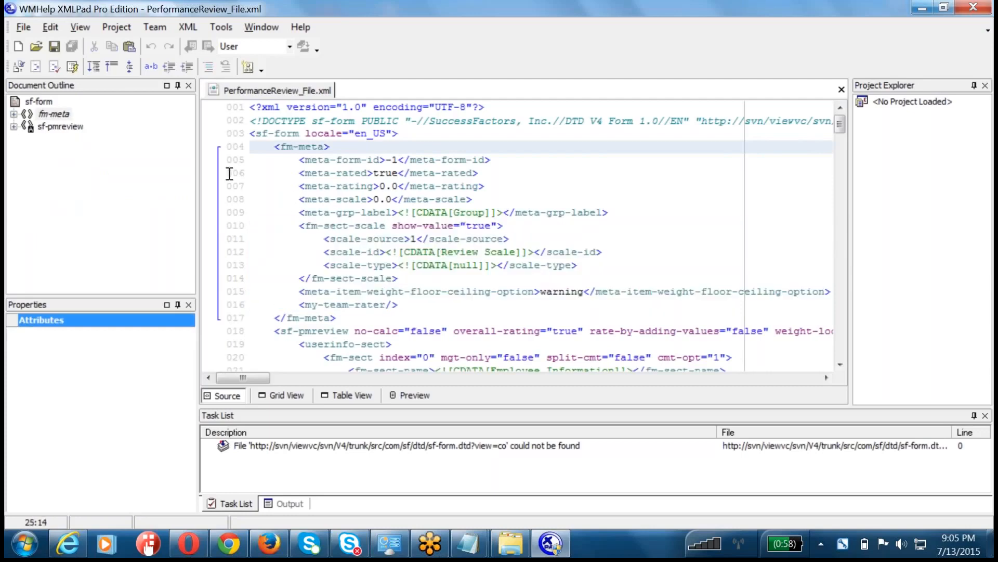
pyautogui.press('Up')
pyautogui.press('Up')
pyautogui.press('Home')
pyautogui.hotkey('shift', 'Right')
pyautogui.hotkey('shift', 'Right')
pyautogui.hotkey('shift', 'Right')
pyautogui.hotkey('shift', 'Right')
pyautogui.hotkey('shift', 'Right')
pyautogui.hotkey('shift', 'Right')
pyautogui.hotkey('shift', 'Right')
pyautogui.hotkey('shift', 'Right')
pyautogui.hotkey('shift', 'Right')
pyautogui.hotkey('shift', 'Right')
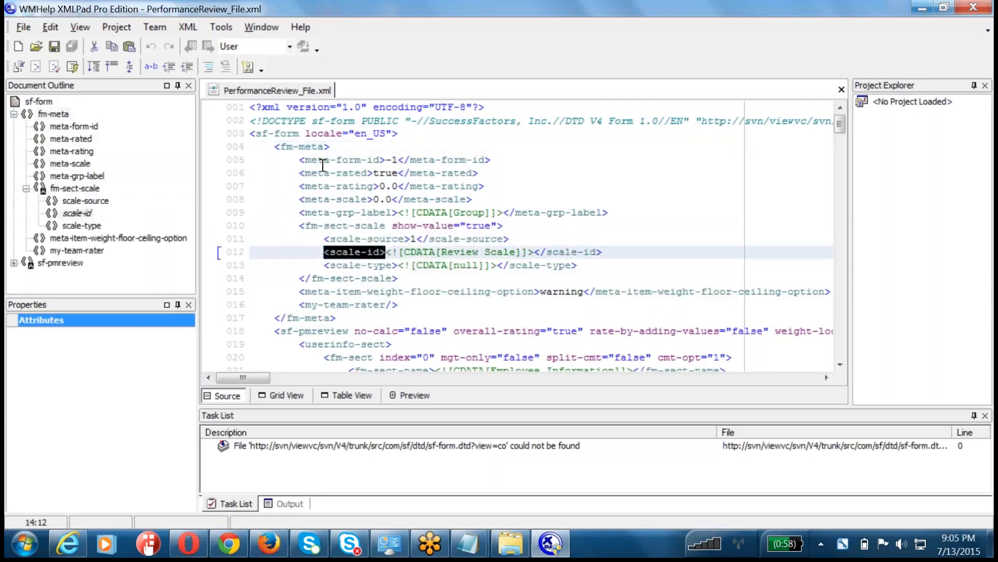
# - Highlight the text "Review Scale" inside the CDATA of the scale-id element
pyautogui.press('Right')
pyautogui.press('Right')
pyautogui.press('Right')
pyautogui.press('Right')
pyautogui.press('Right')
pyautogui.press('Right')
pyautogui.press('Right')
pyautogui.press('Right')
pyautogui.press('Right')
pyautogui.press('Right')
pyautogui.press('Right')
pyautogui.press('Right')
pyautogui.press('Right')
pyautogui.press('Right')
pyautogui.press('Right')
pyautogui.press('Right')
pyautogui.press('Right')
pyautogui.press('Right')
pyautogui.press('Right')
pyautogui.press('Right')
pyautogui.hotkey('shift', 'Left')
pyautogui.hotkey('shift', 'Left')
pyautogui.hotkey('shift', 'Left')
pyautogui.hotkey('shift', 'Left')
pyautogui.hotkey('shift', 'Left')
pyautogui.hotkey('shift', 'Left')
pyautogui.hotkey('shift', 'Left')
pyautogui.hotkey('shift', 'Left')
pyautogui.hotkey('shift', 'Left')
pyautogui.hotkey('shift', 'Left')
pyautogui.hotkey('shift', 'Left')
pyautogui.hotkey('shift', 'Left')
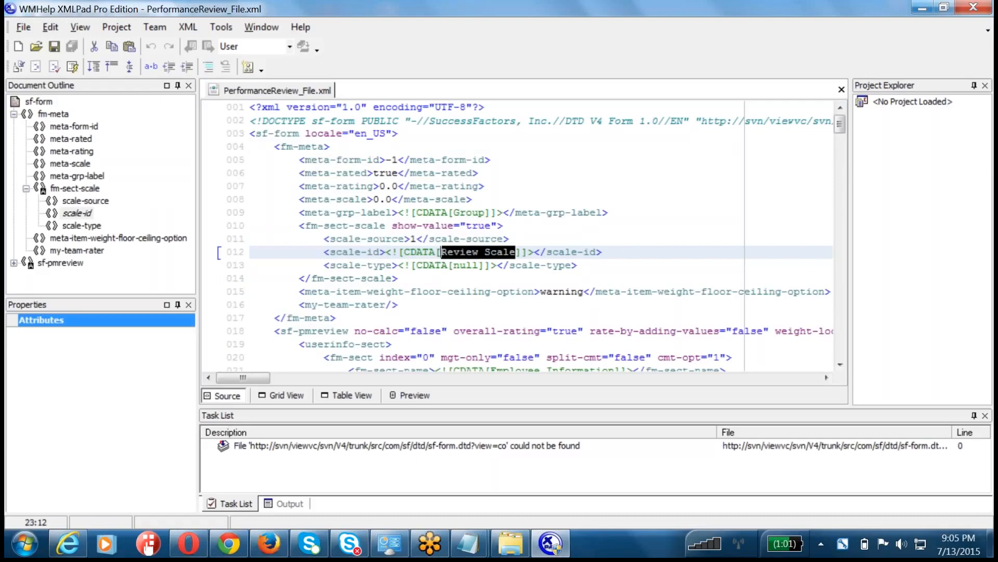
# - Show the file in table view, expand scale-id under fm-sect-scale, and select its Review Scale CDATA value
pyautogui.click(352, 395)
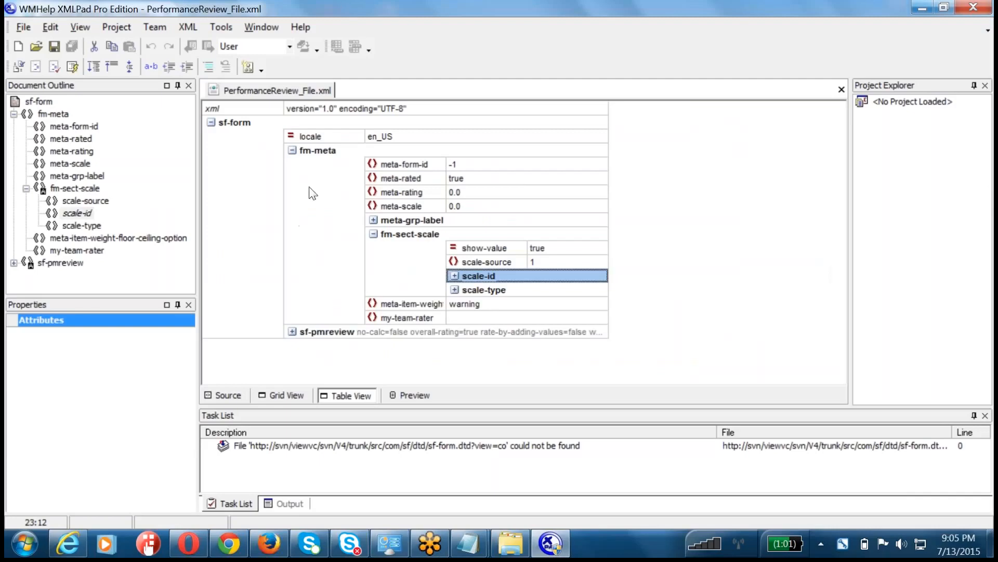
pyautogui.click(465, 303)
pyautogui.click(455, 276)
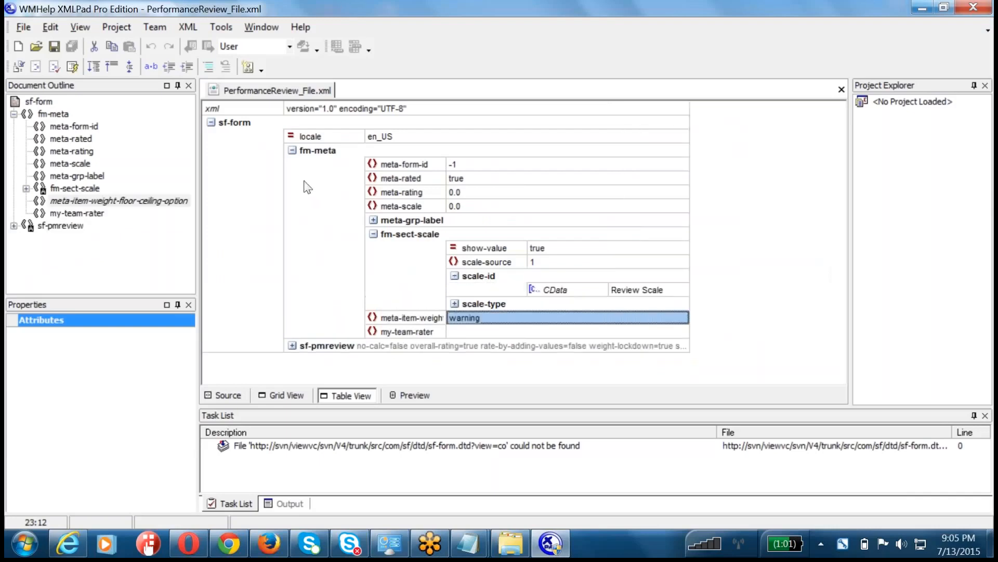
pyautogui.click(648, 290)
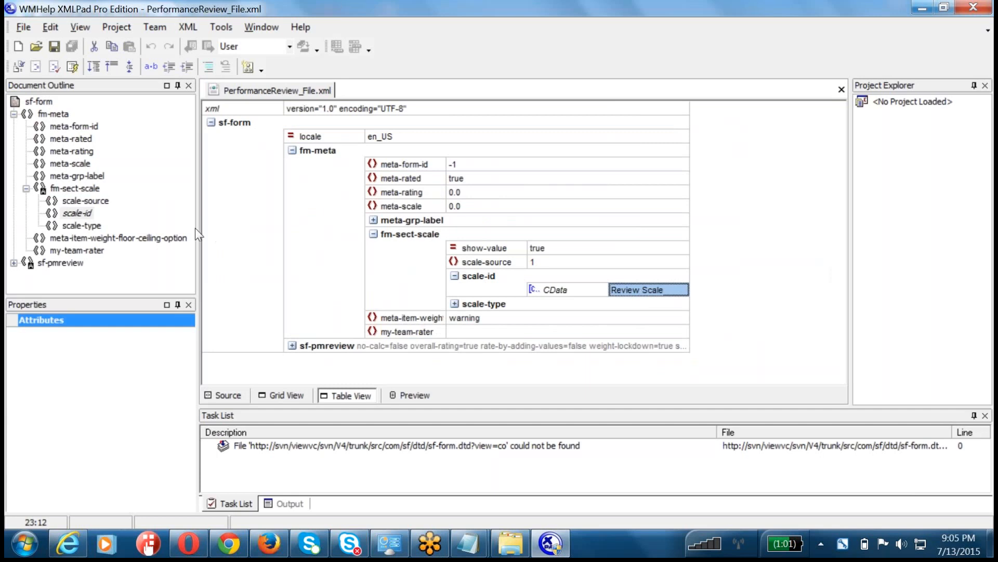
pyautogui.click(228, 395)
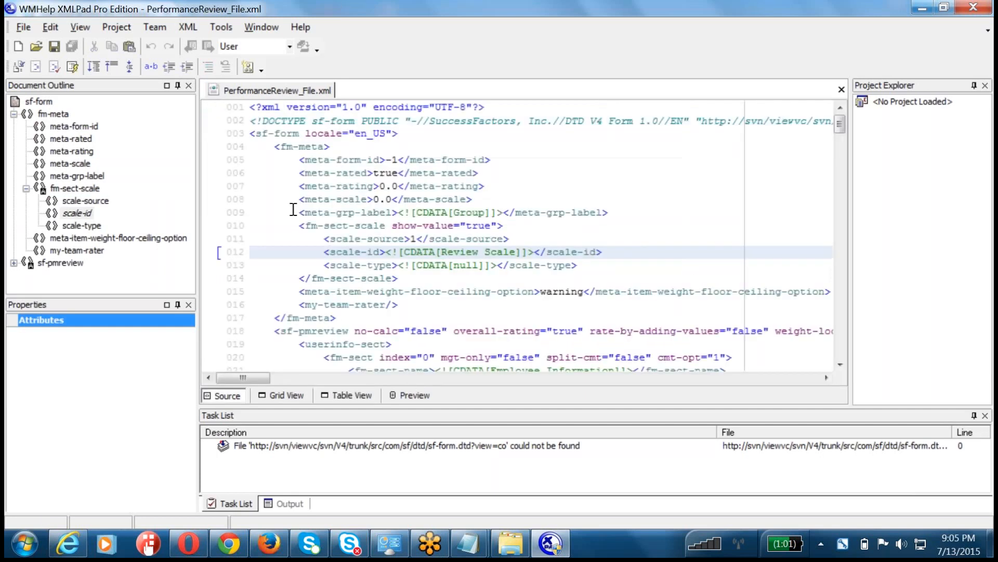
pyautogui.scroll(-3, 293, 209)
pyautogui.hotkey('ctrl', 'f')
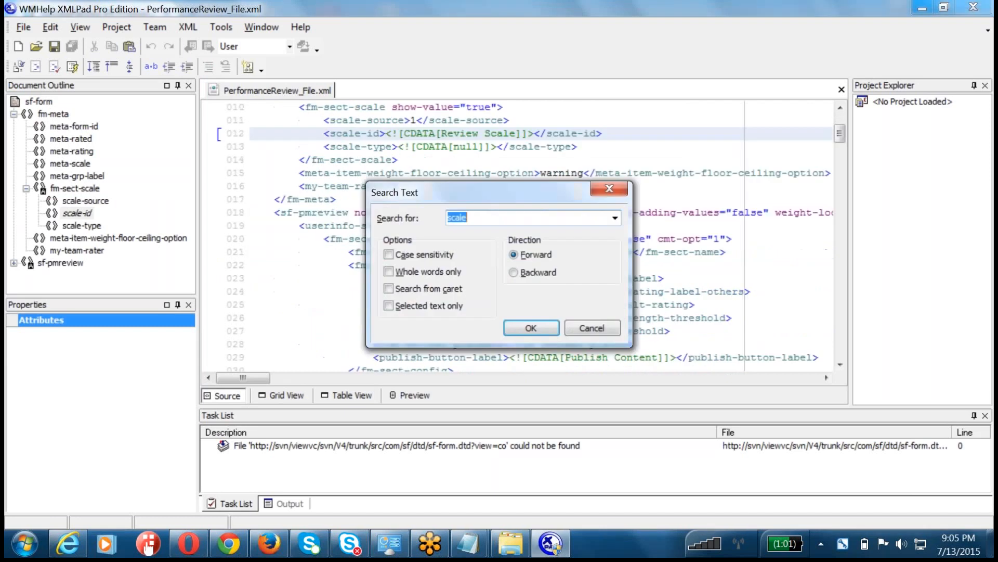
pyautogui.press('Escape')
pyautogui.hotkey('ctrl', 'f')
pyautogui.press('Escape')
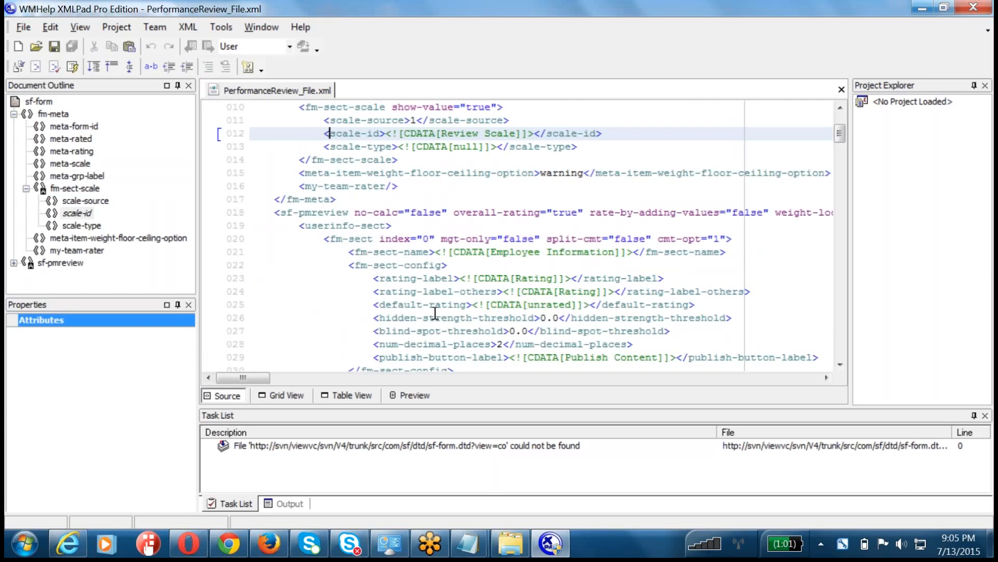
pyautogui.scroll(2, 435, 313)
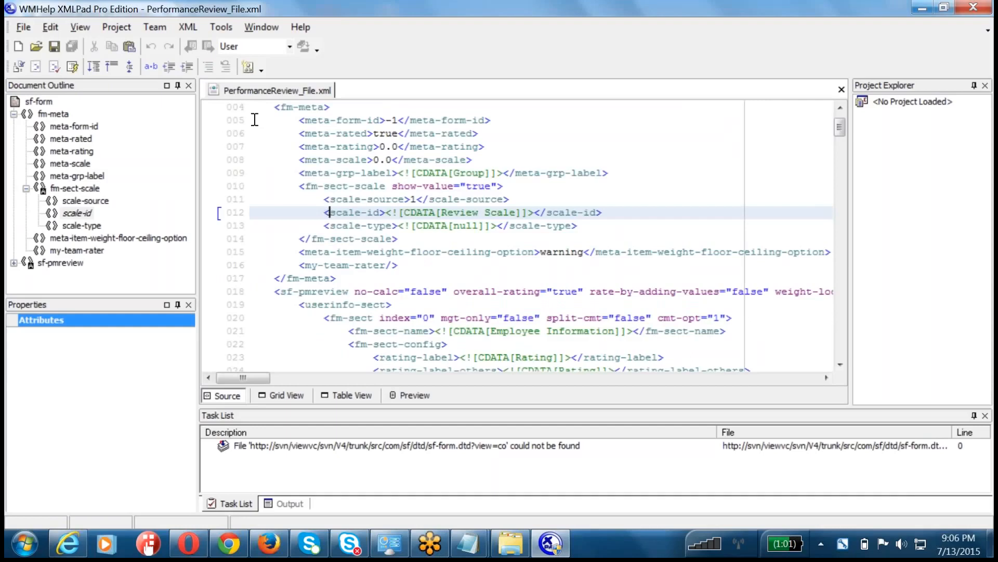
# - Show the XML in table view and expand userinfo-sect and reviewinfo-sect under sf-pmreview
pyautogui.click(347, 396)
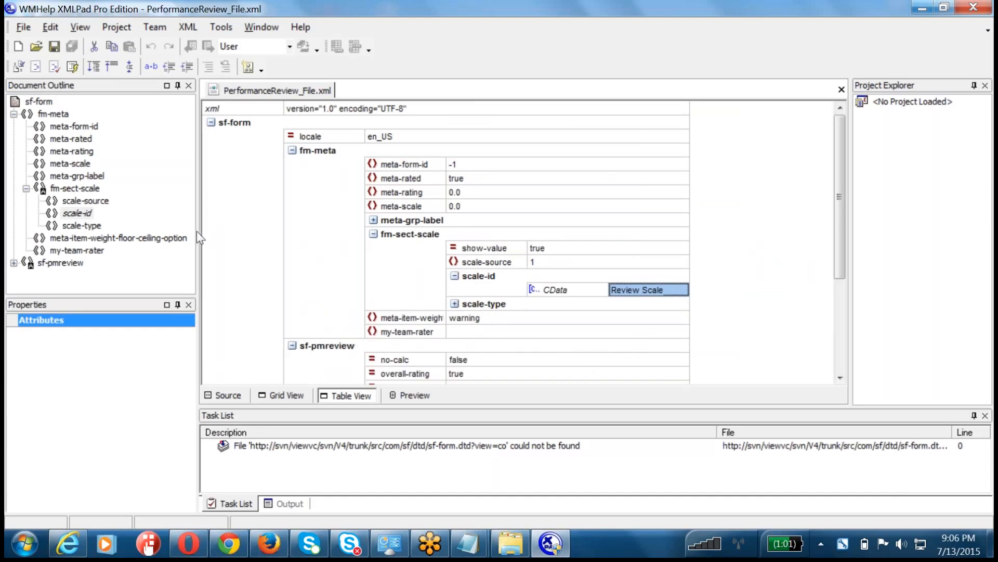
pyautogui.scroll(-4, 292, 350)
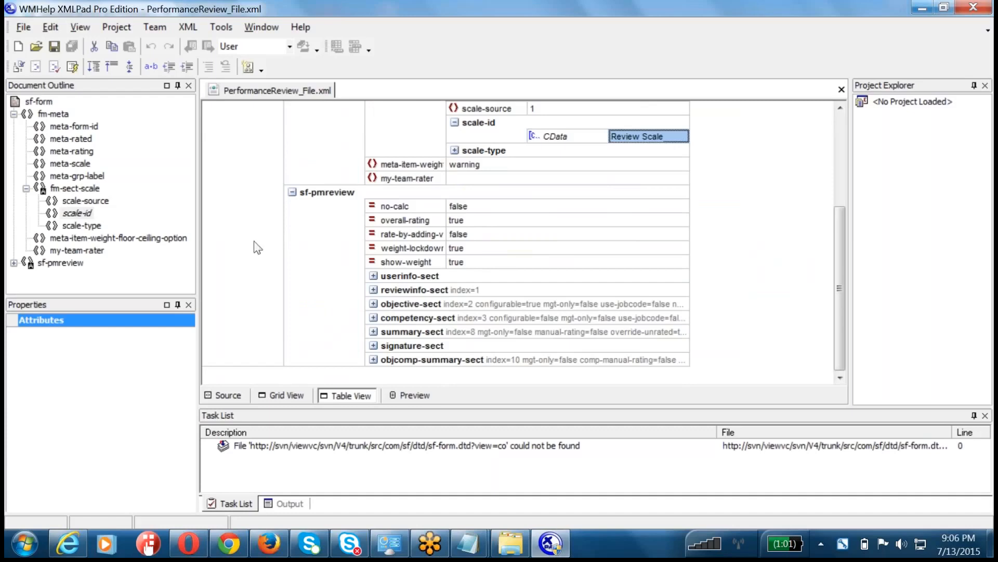
pyautogui.scroll(4, 270, 238)
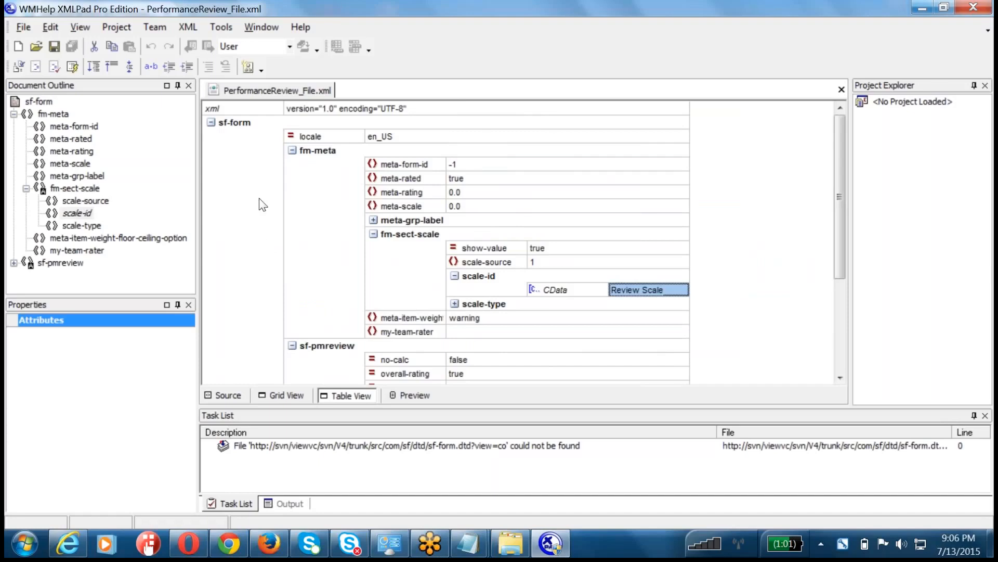
pyautogui.scroll(-4, 261, 202)
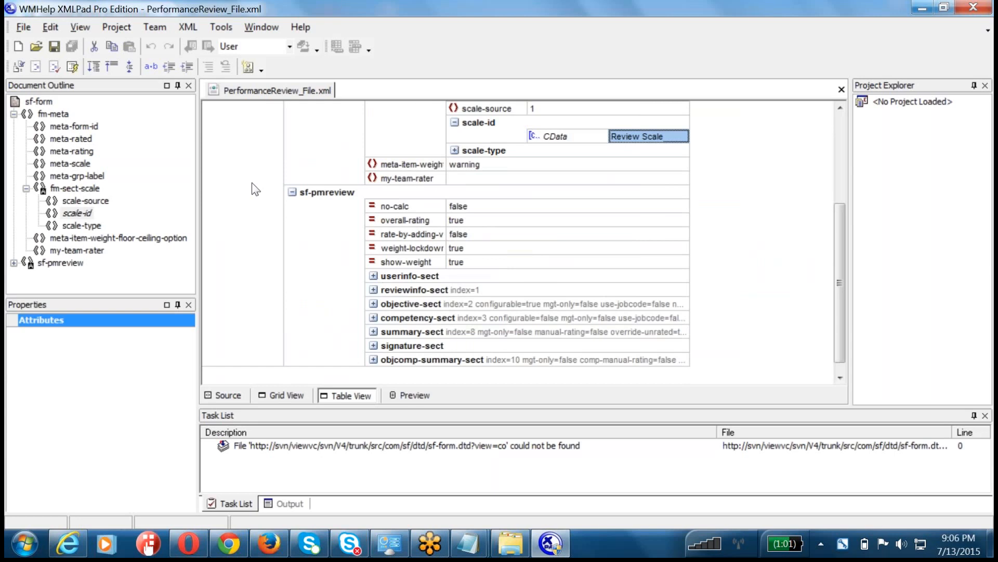
pyautogui.click(374, 276)
pyautogui.click(373, 304)
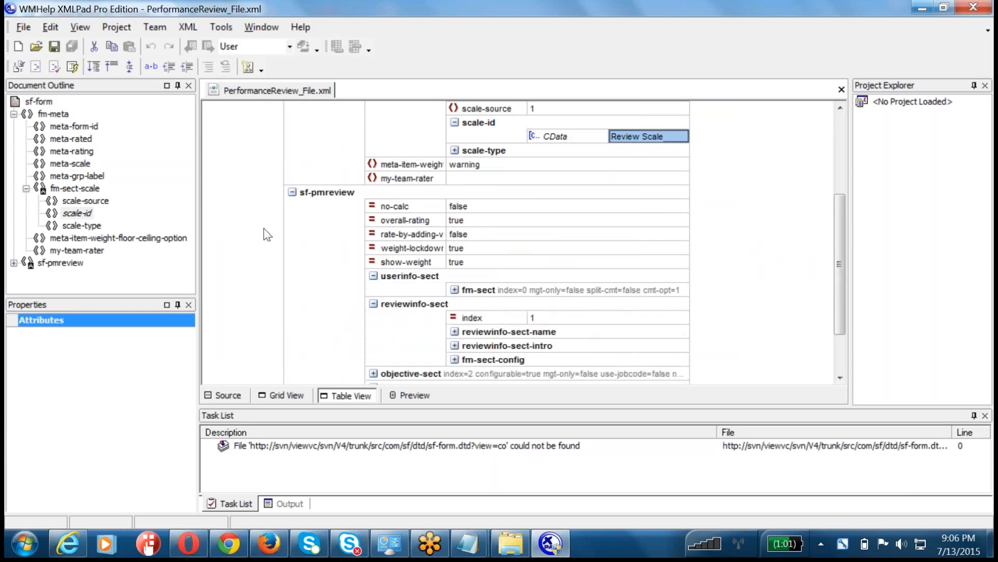
pyautogui.scroll(-2, 263, 228)
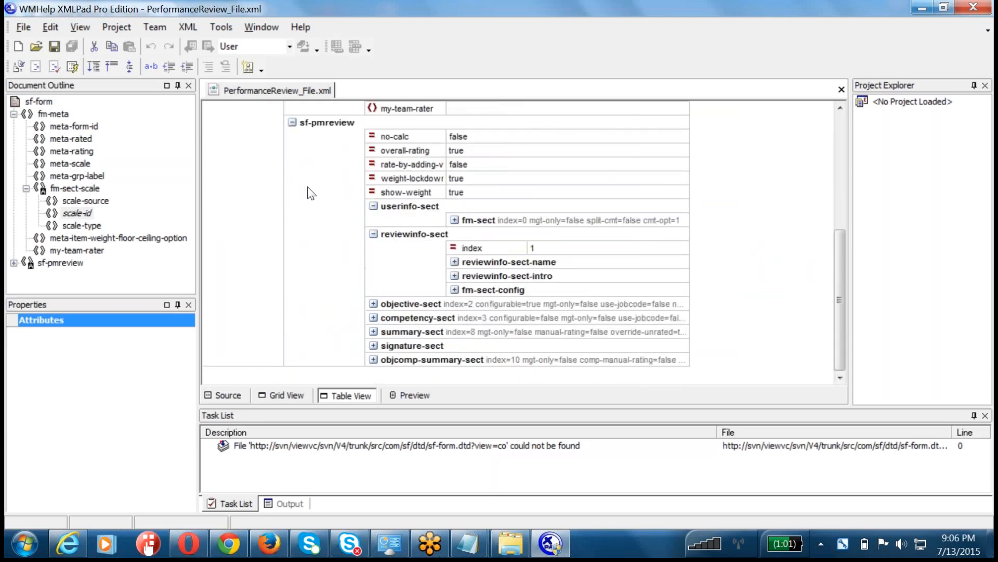
# - Expand reviewinfo-sect-intro and fm-sect-config within reviewinfo-sect and review the settings down to publish-button-label
pyautogui.click(455, 276)
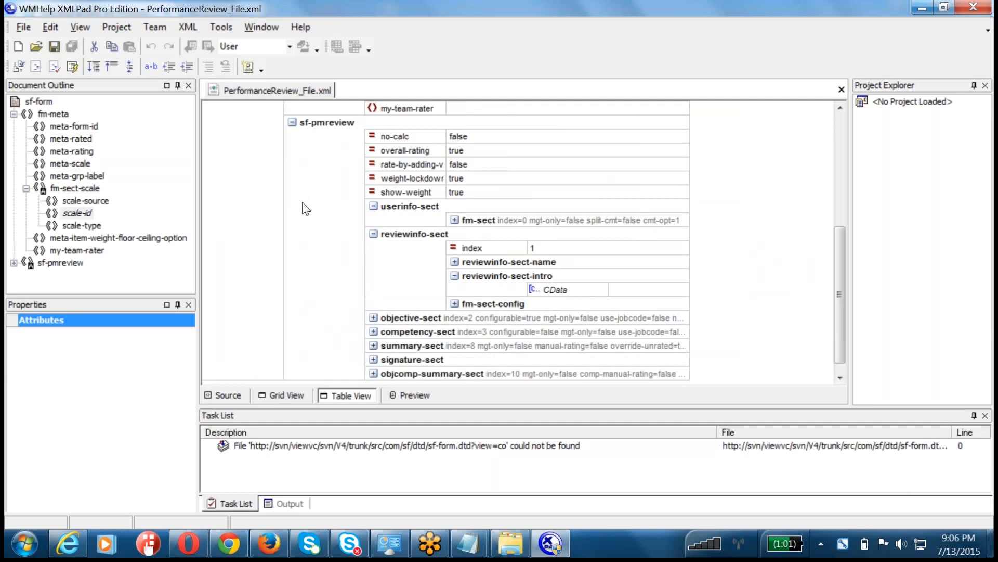
pyautogui.click(454, 303)
pyautogui.scroll(-2, 594, 311)
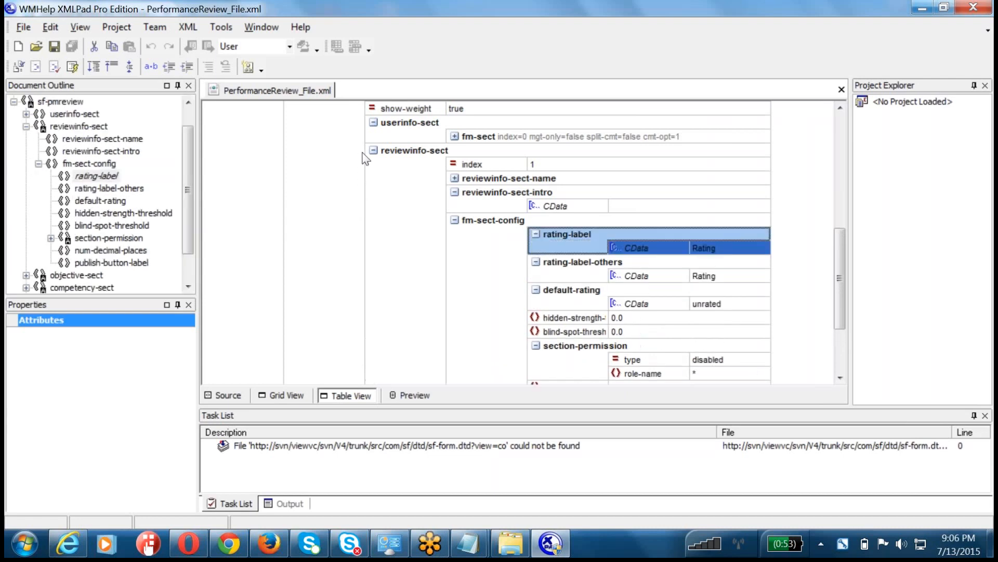
pyautogui.scroll(-3, 363, 177)
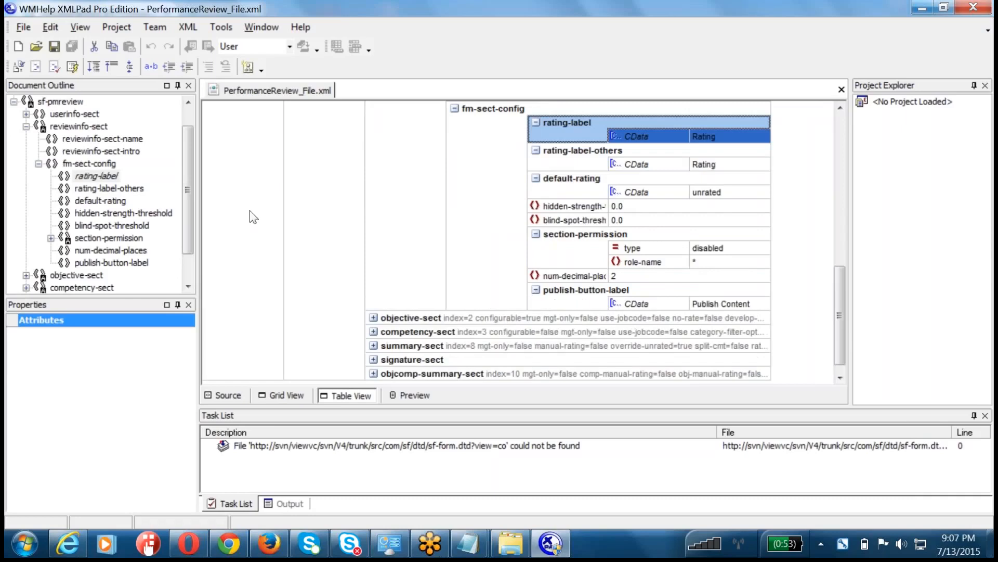
# - Switch to SuccessFactors Admin Tools in Chrome and open the 2015 June Test performance review template from Manage Templates
pyautogui.click(227, 557)
pyautogui.moveTo(282, 349)
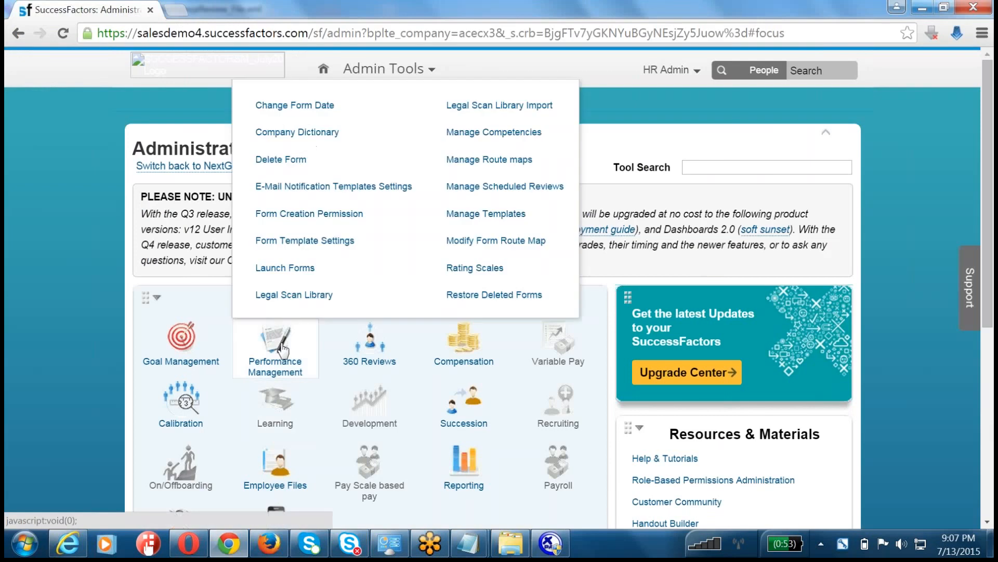
pyautogui.click(486, 214)
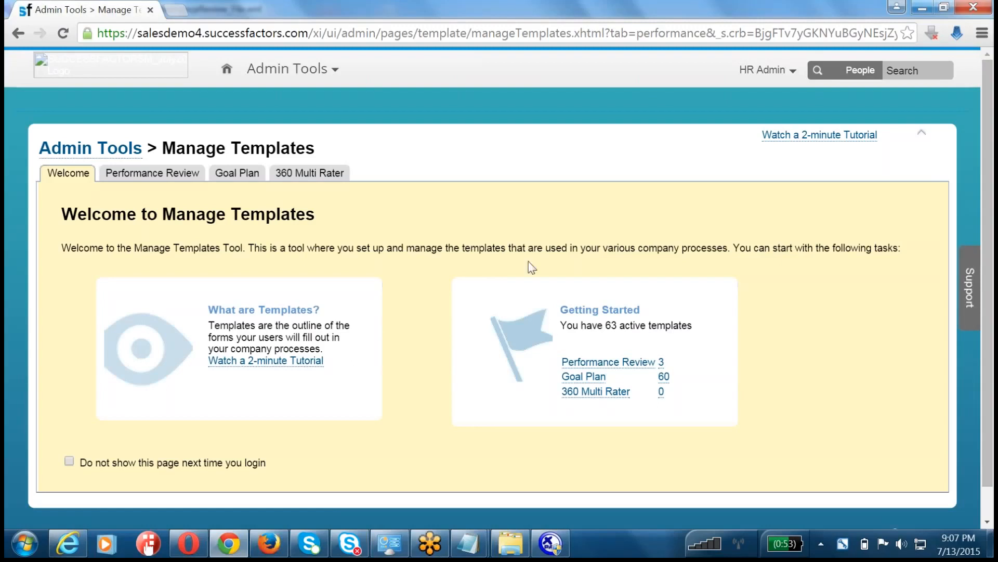
pyautogui.click(608, 361)
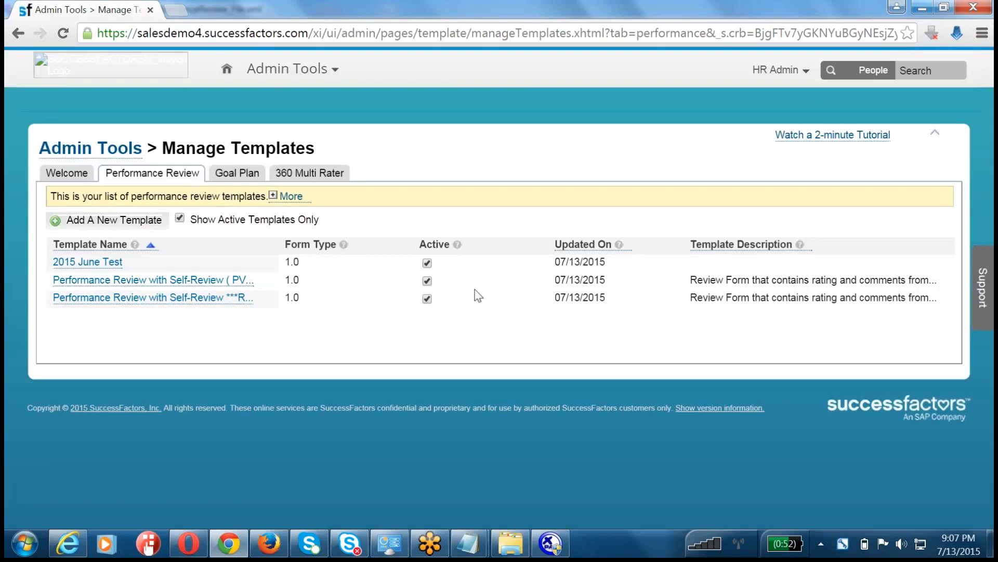
pyautogui.click(94, 263)
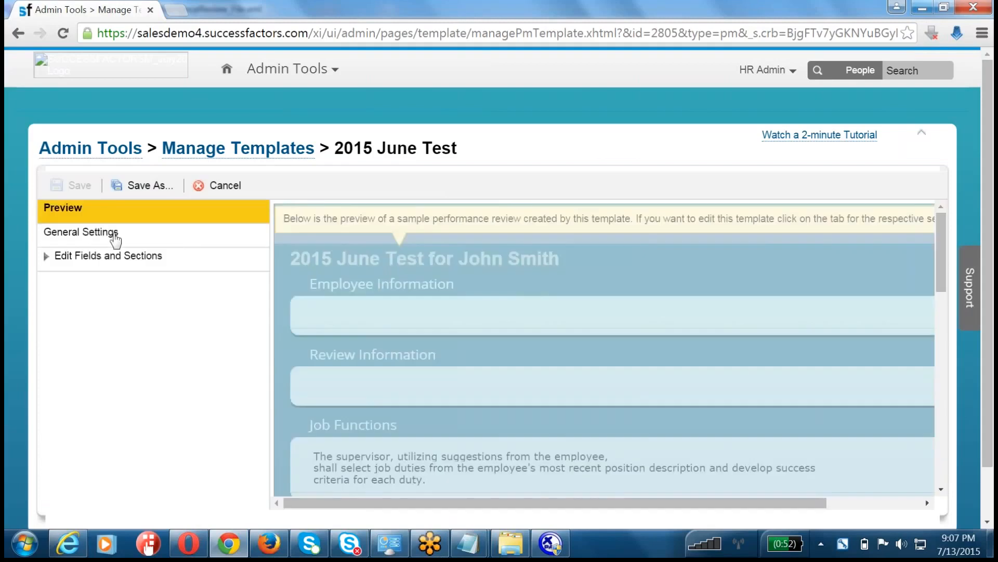
# - Open the template's general settings, highlight the Route Map label, and expand the list of editable fields and sections
pyautogui.click(110, 232)
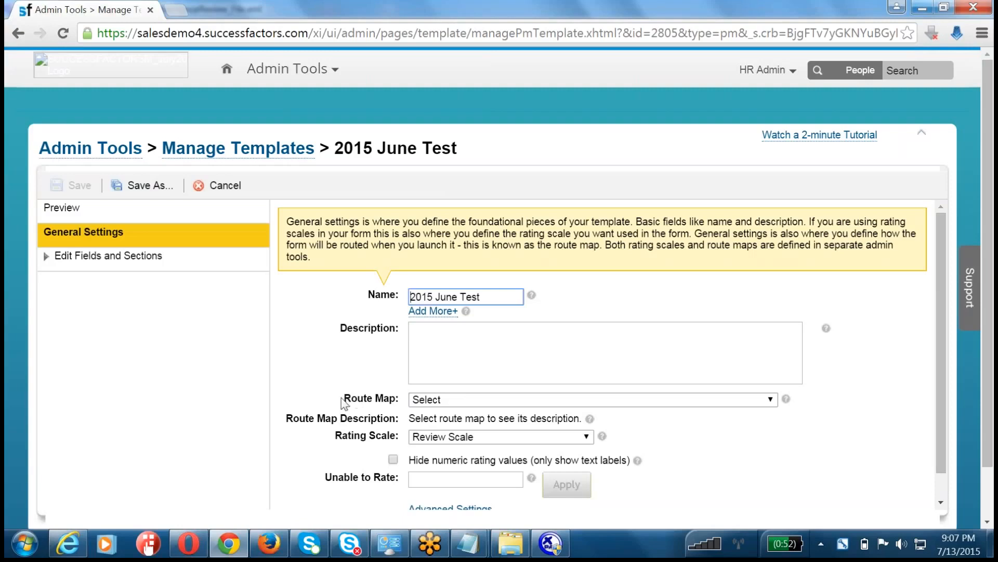
pyautogui.moveTo(342, 398); pyautogui.dragTo(401, 398)
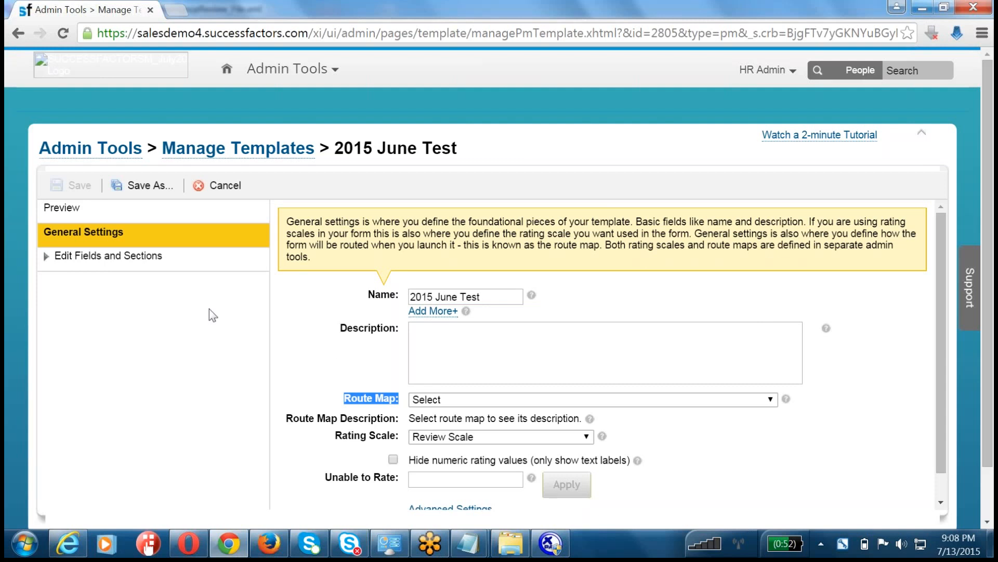
pyautogui.click(69, 260)
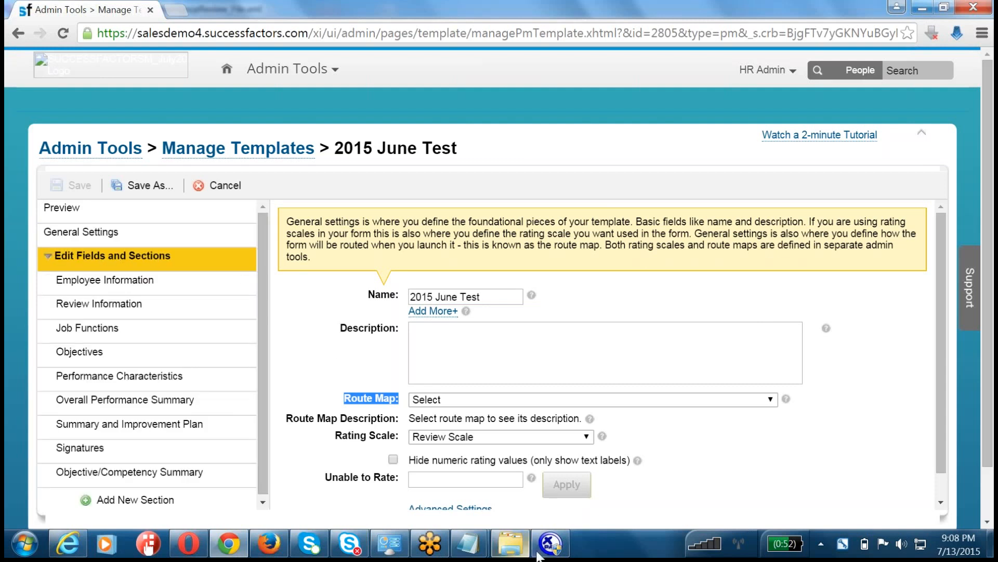
# - Switch to XMLPad and show the source code of the performance review file around the fm-sect-scale block
pyautogui.click(549, 543)
pyautogui.scroll(10, 299, 209)
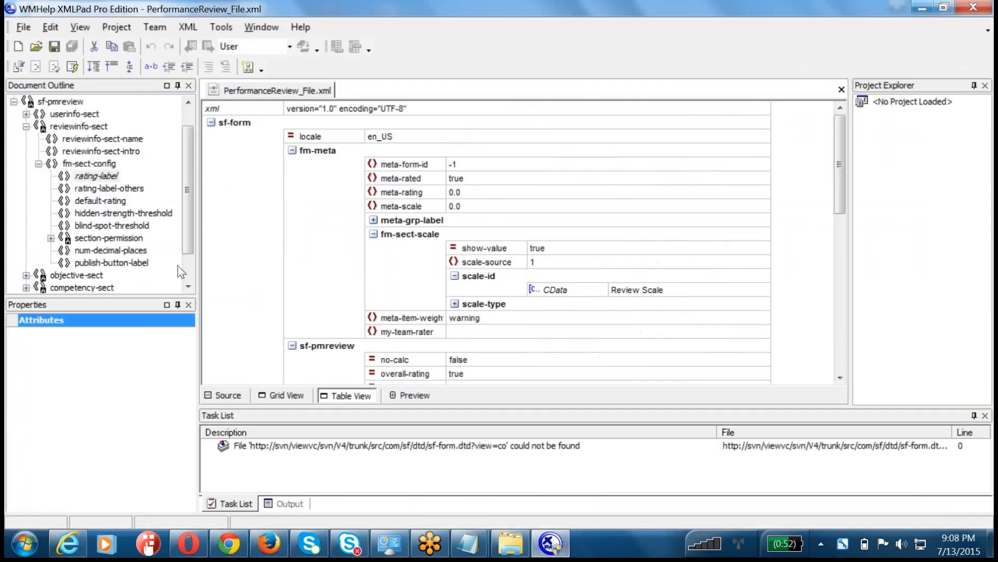
pyautogui.click(223, 396)
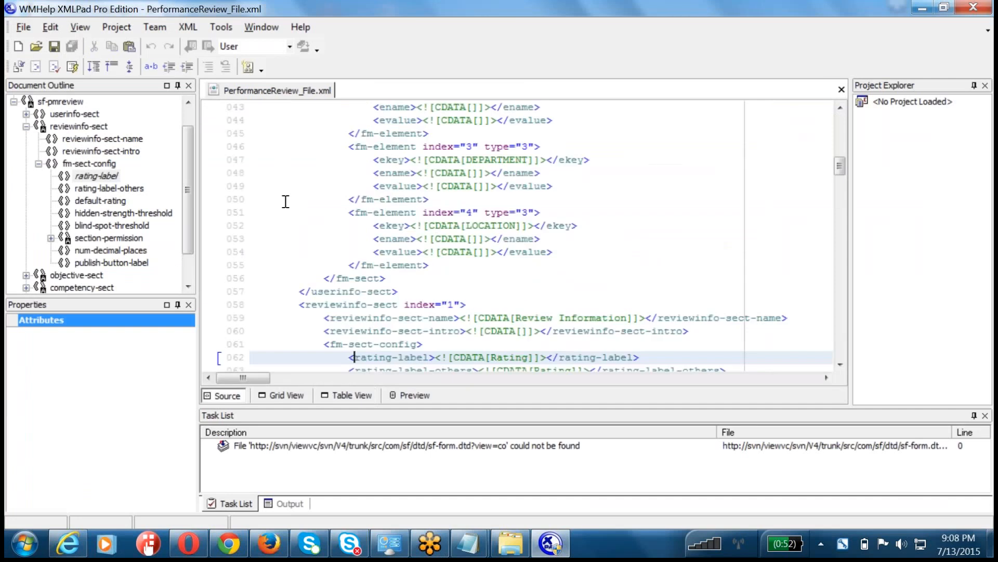
pyautogui.scroll(-2, 426, 301)
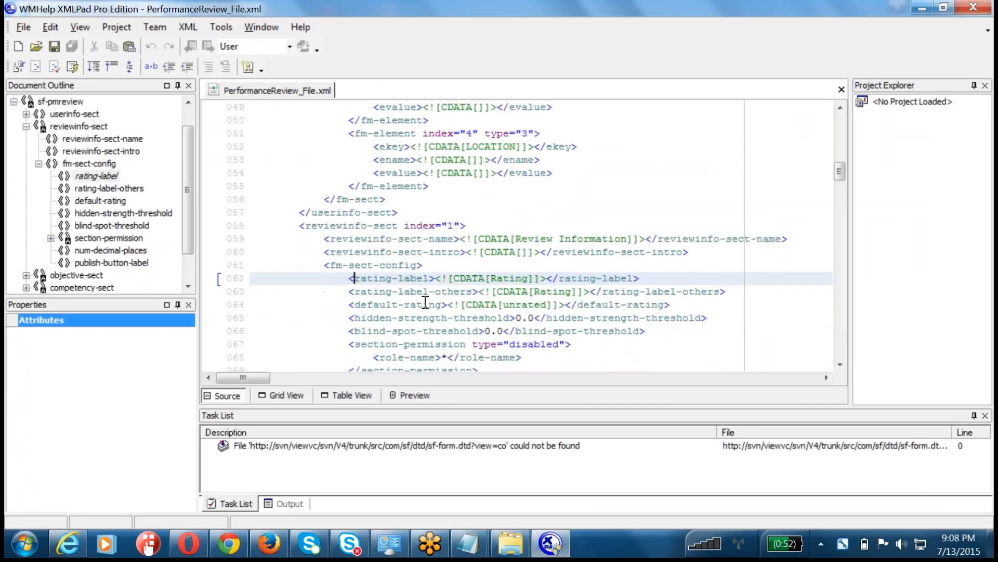
pyautogui.scroll(16, 425, 301)
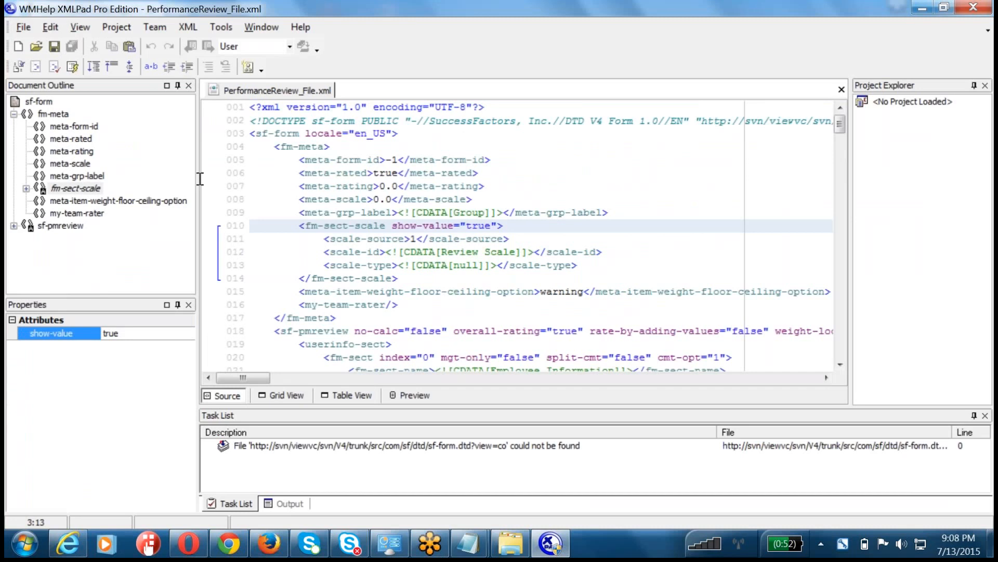
pyautogui.scroll(-1, 297, 267)
pyautogui.scroll(-1, 297, 268)
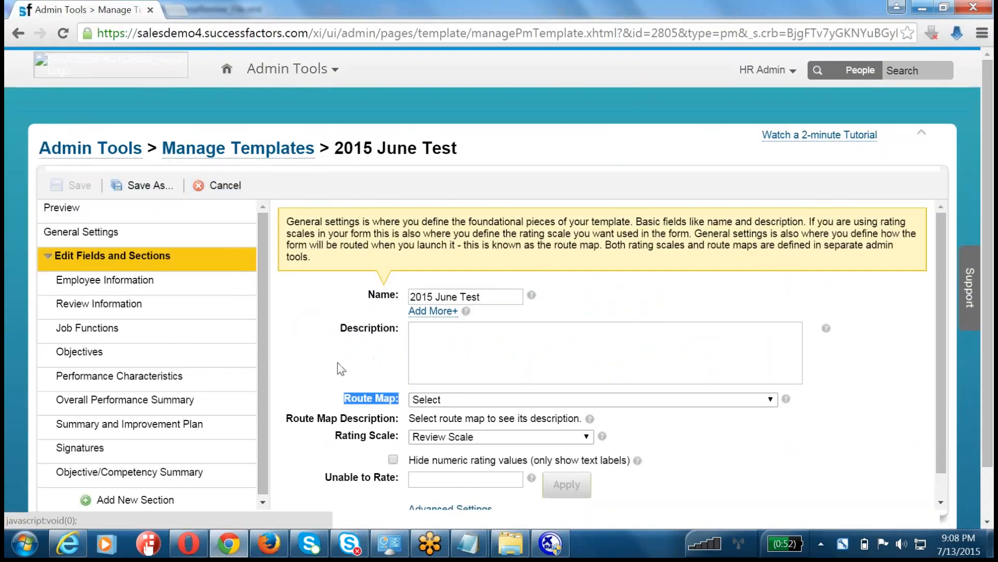
# - Set the template's route map to "101-TEST REEMAS-PM - Manager Only Review with HR Signature" and save the template
pyautogui.click(430, 399)
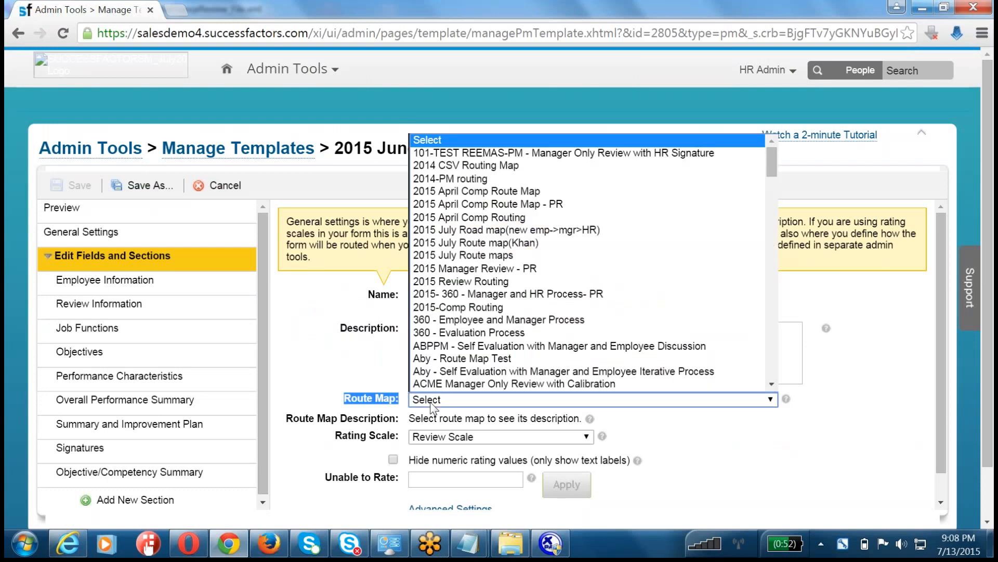
pyautogui.click(463, 153)
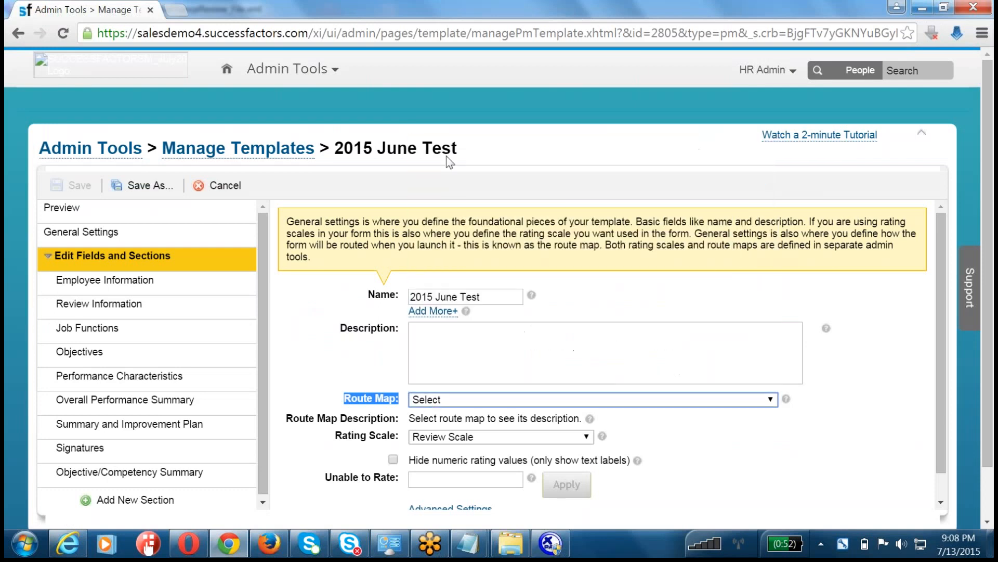
pyautogui.click(601, 380)
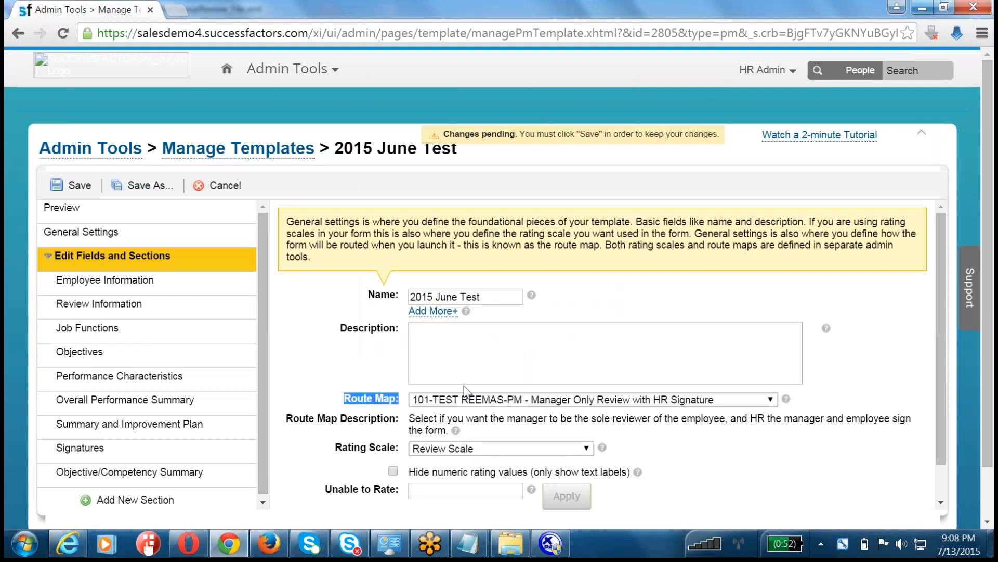
pyautogui.scroll(-2, 732, 433)
pyautogui.scroll(2, 732, 433)
pyautogui.click(73, 185)
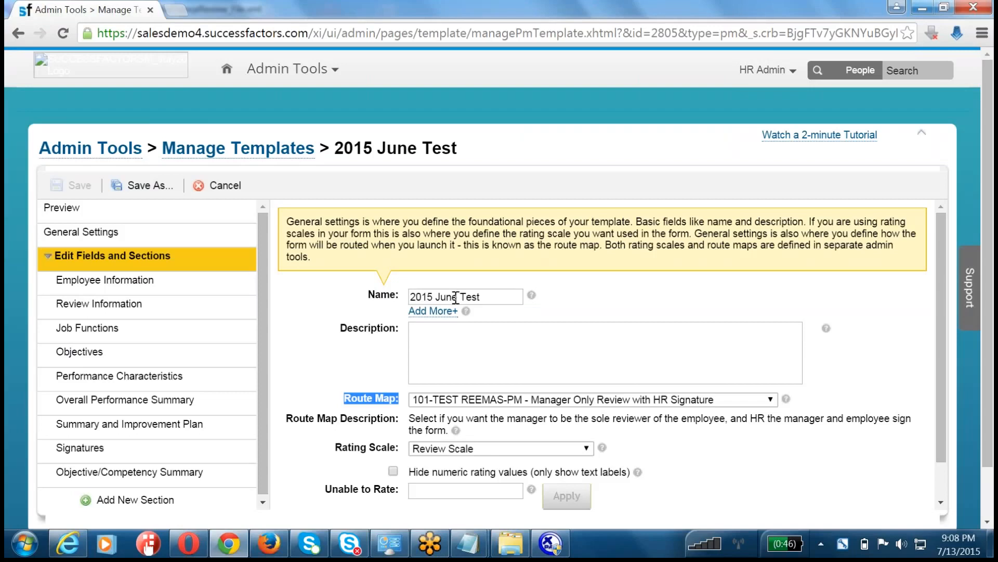
# - Preview the 2015 June Test template and return to the Admin Tools home page
pyautogui.click(62, 208)
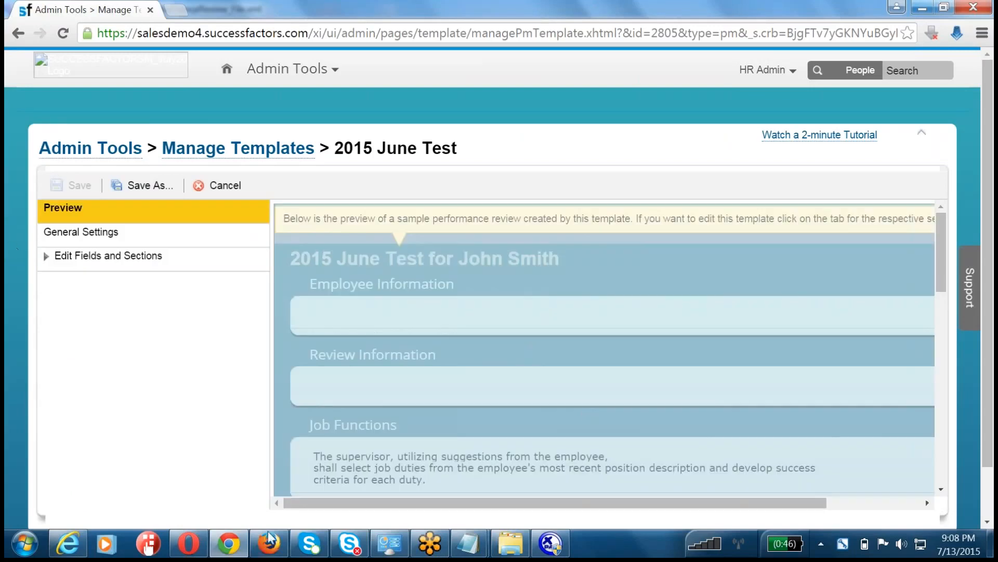
pyautogui.moveTo(233, 552)
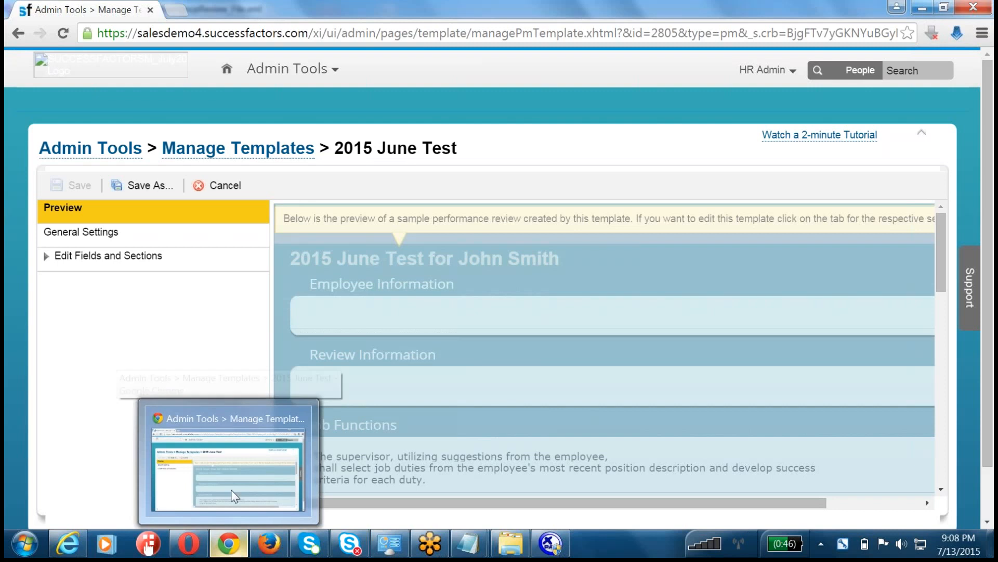
pyautogui.click(113, 155)
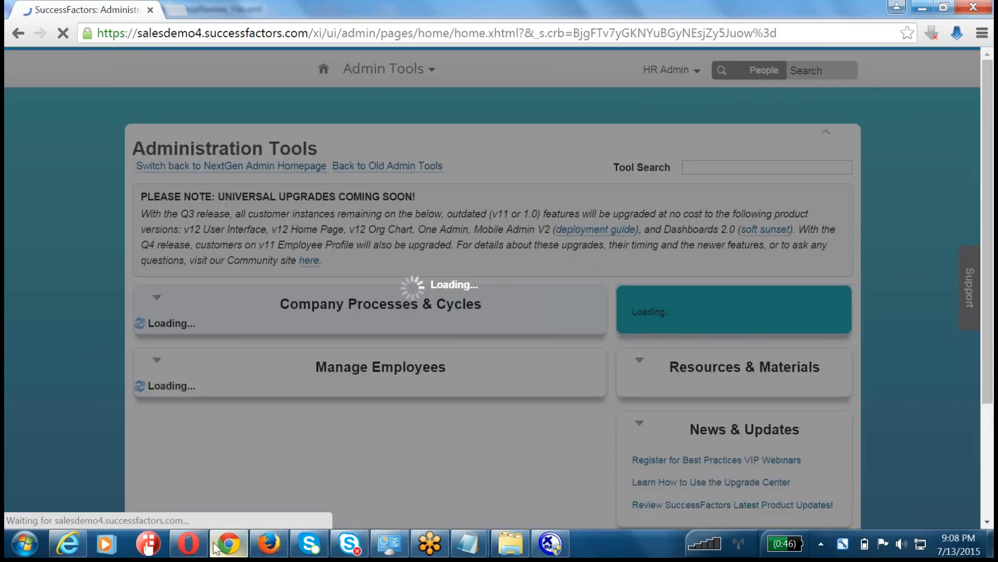
# - Switch to SuccessFactors Provisioning in Firefox and open the company details page of SUCCESSFACTORSM_July2014
pyautogui.moveTo(194, 552)
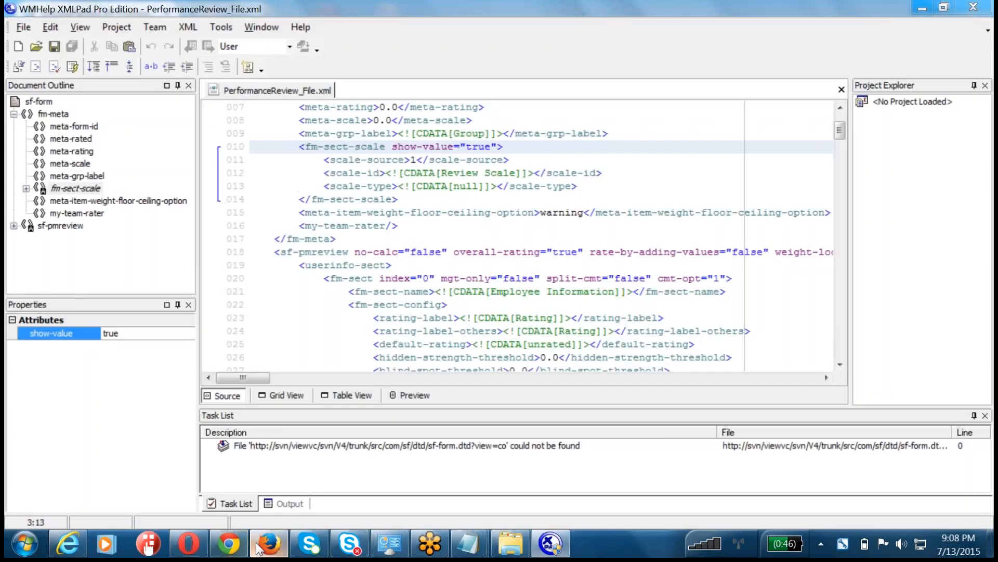
pyautogui.click(259, 548)
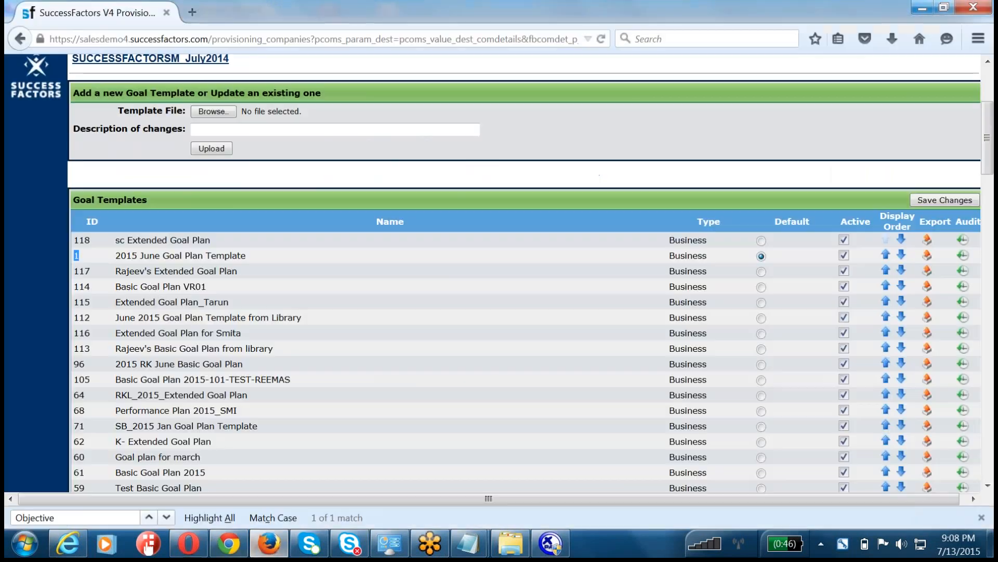
pyautogui.scroll(3, 157, 240)
pyautogui.click(157, 235)
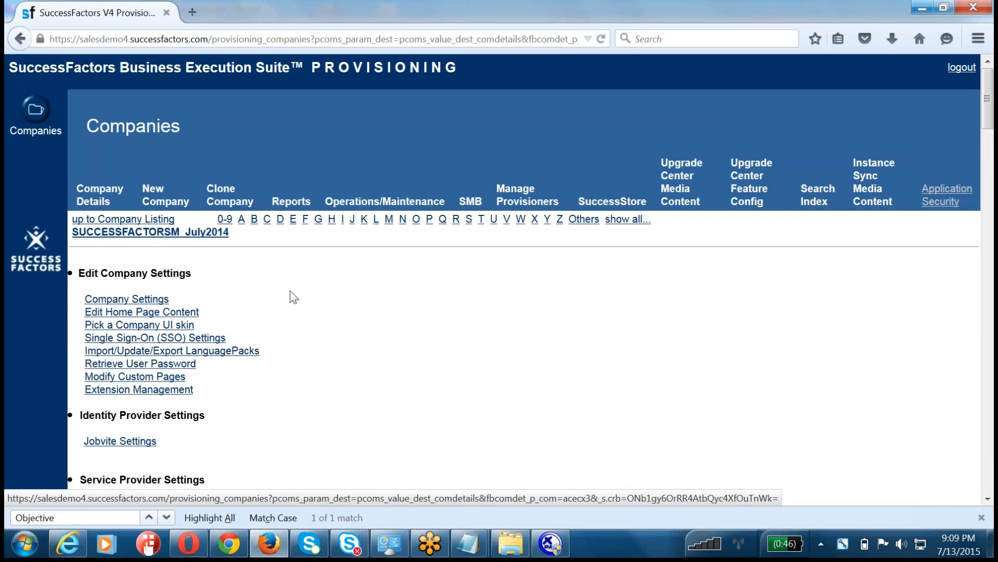
# - Find "Form Template" on the company details page and open Form Template Administration
pyautogui.scroll(-8, 288, 301)
pyautogui.hotkey('ctrl', 'f')
pyautogui.write('Form Template')
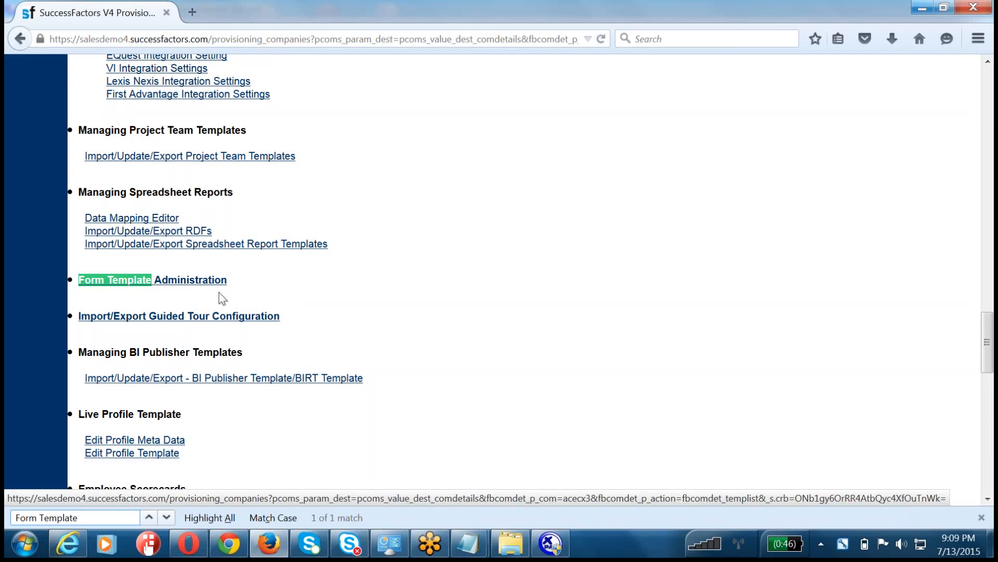
pyautogui.press('Return')
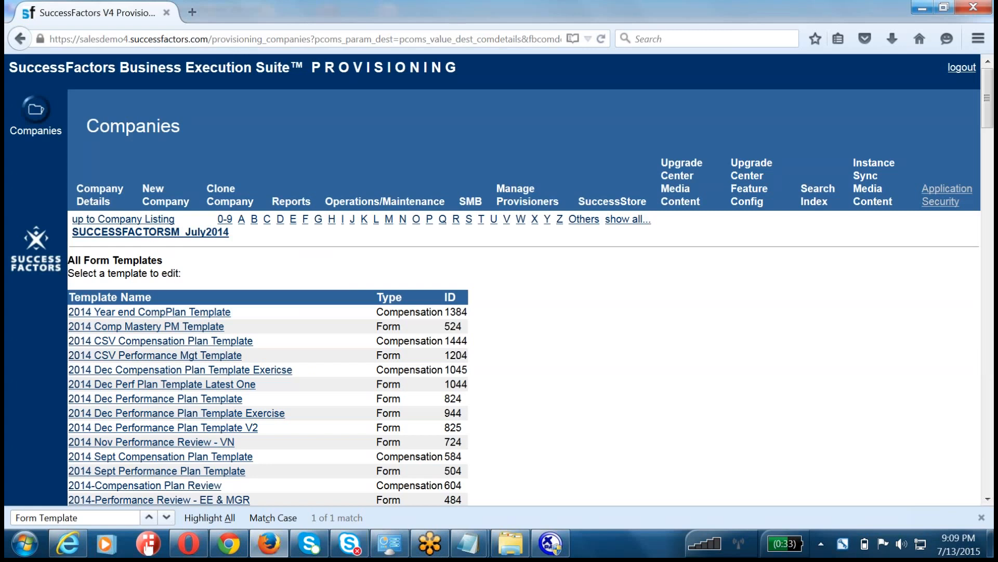
# - Switch to Admin Tools in Chrome and open the 2015 June Test performance review template from Manage Templates
pyautogui.hotkey('alt', 'Tab')
pyautogui.hotkey('alt', 'Tab')
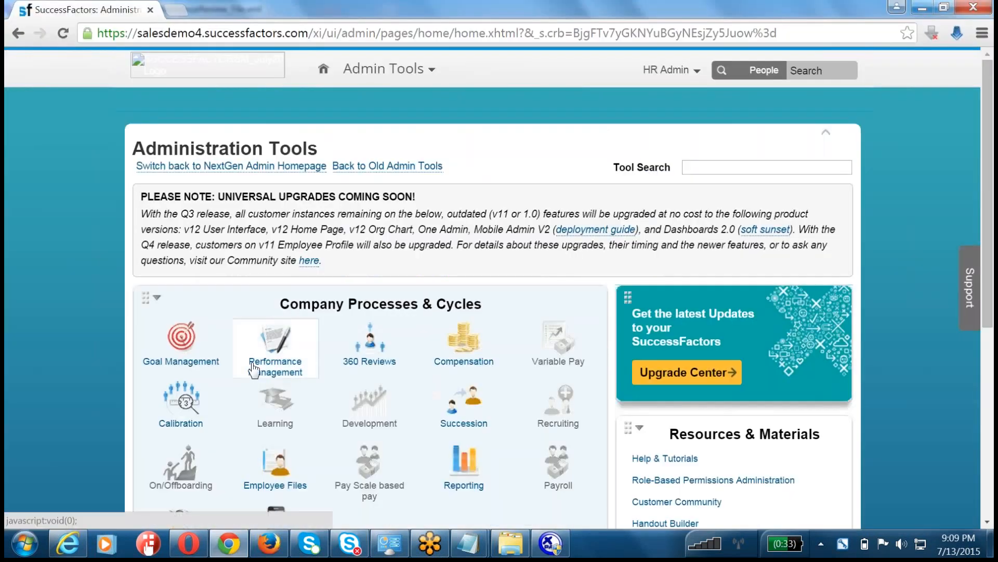
pyautogui.click(252, 365)
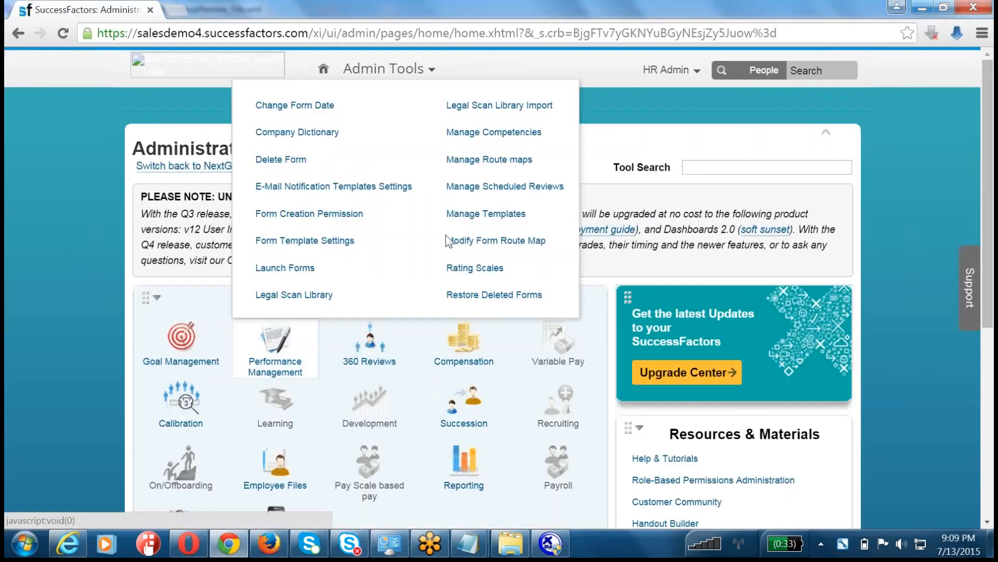
pyautogui.click(471, 213)
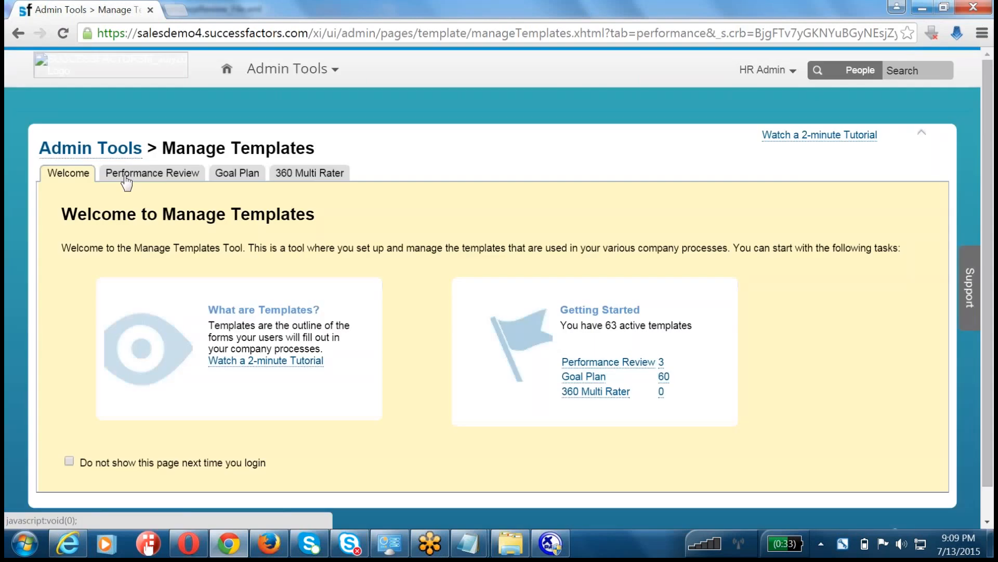
pyautogui.click(126, 177)
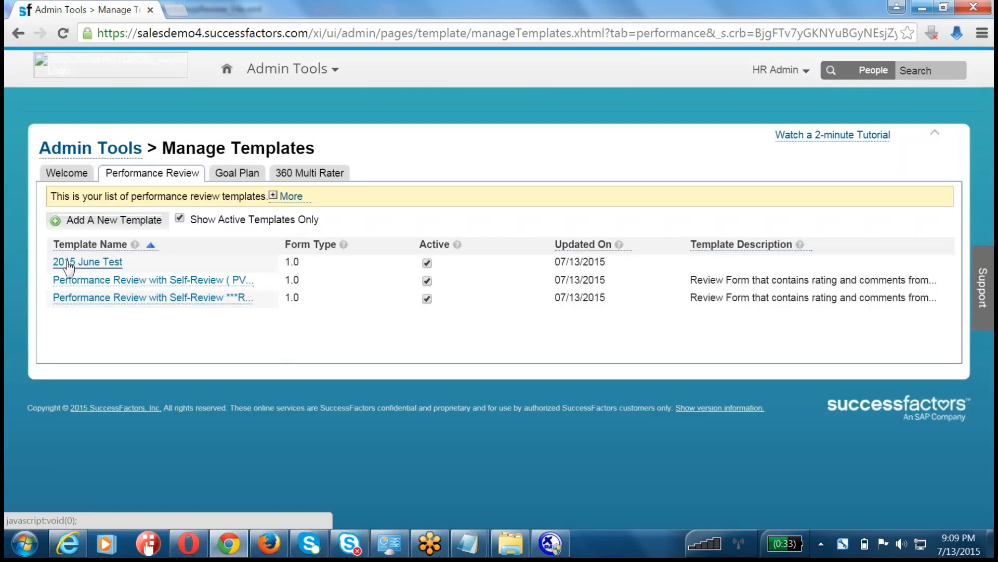
pyautogui.click(86, 263)
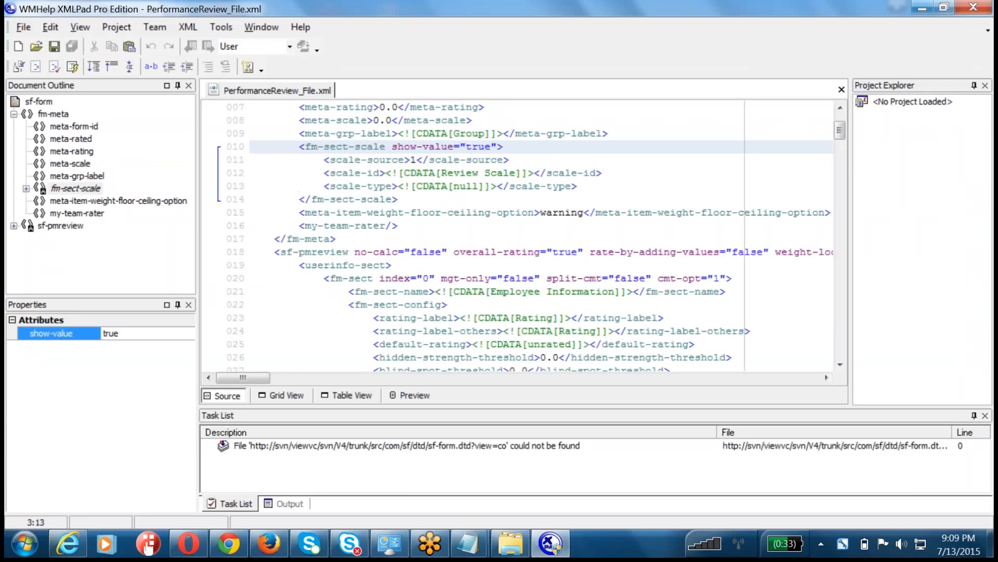
# - Switch back to Provisioning in Firefox, find "2015 June Test" among all form templates and open it
pyautogui.hotkey('alt', 'Tab')
pyautogui.hotkey('ctrl', 'f')
pyautogui.write('201')
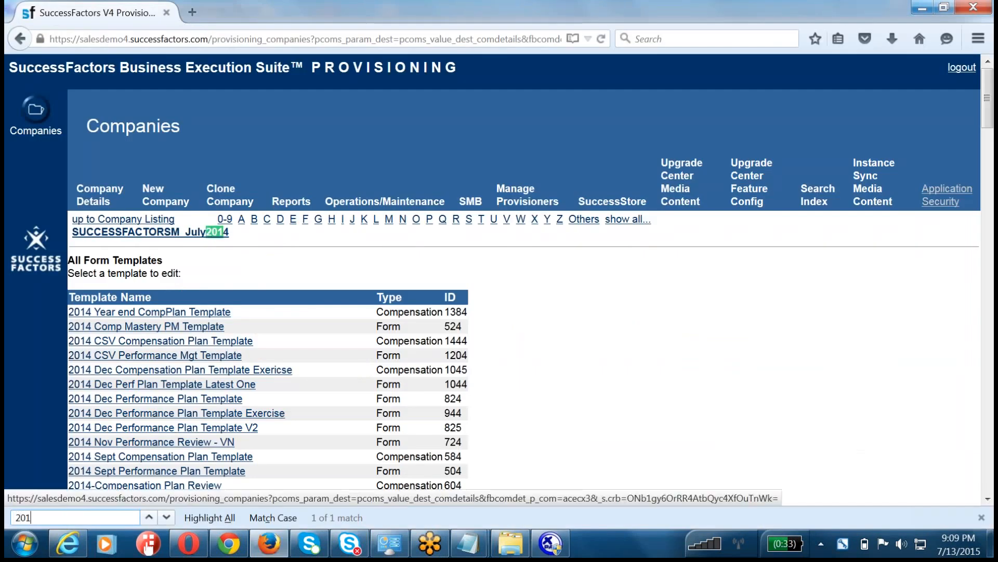
pyautogui.write('5 June Test')
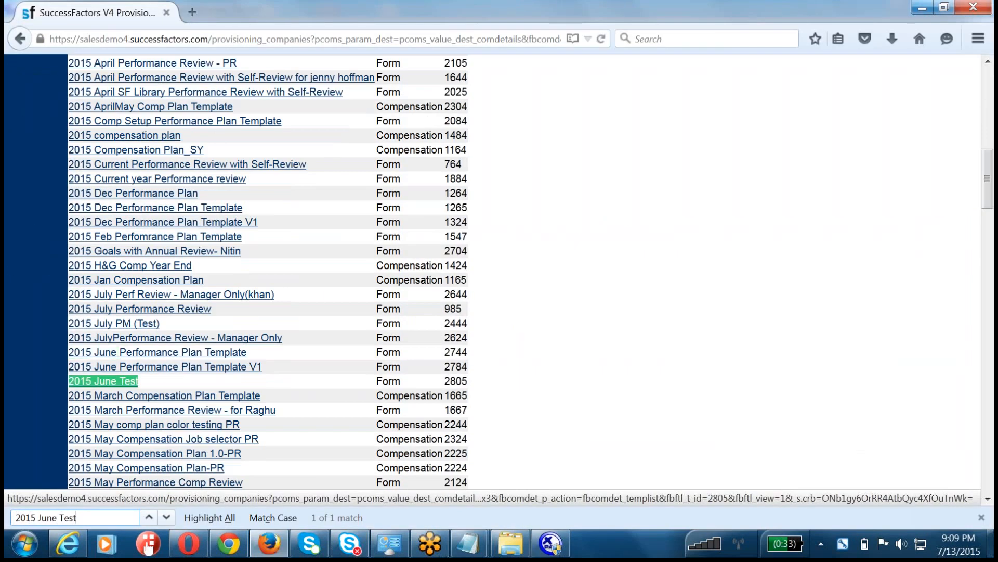
pyautogui.click(109, 385)
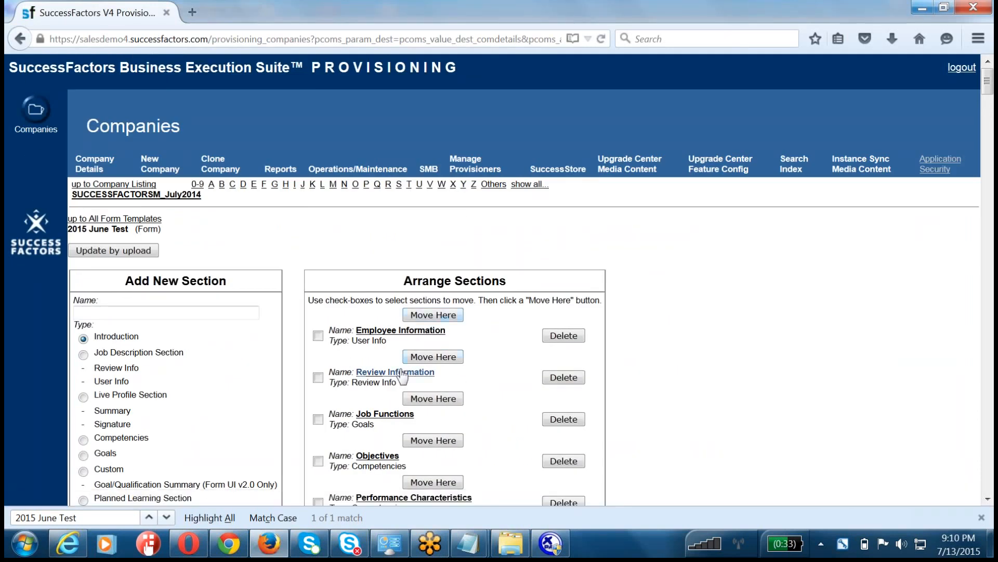
# - Examine the 2015 June Test form's section arrangement, form attributes and the XML code of its individual sections
pyautogui.click(358, 333)
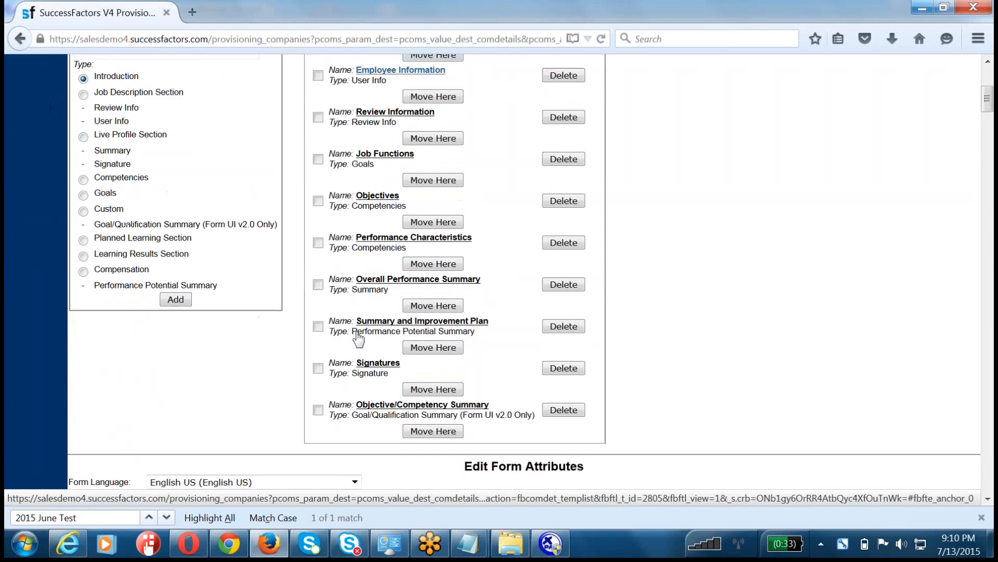
pyautogui.scroll(6, 524, 280)
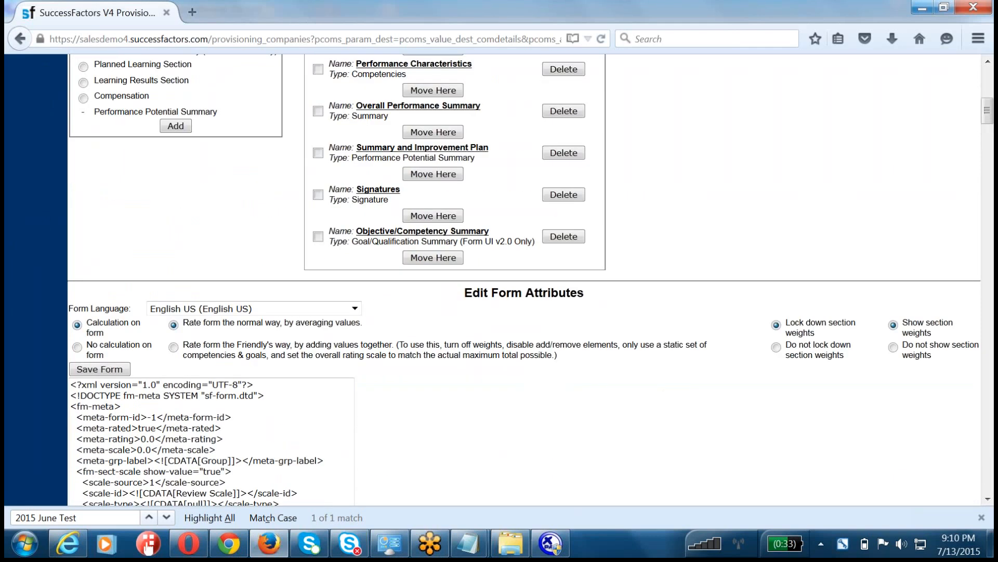
pyautogui.scroll(-2, 525, 281)
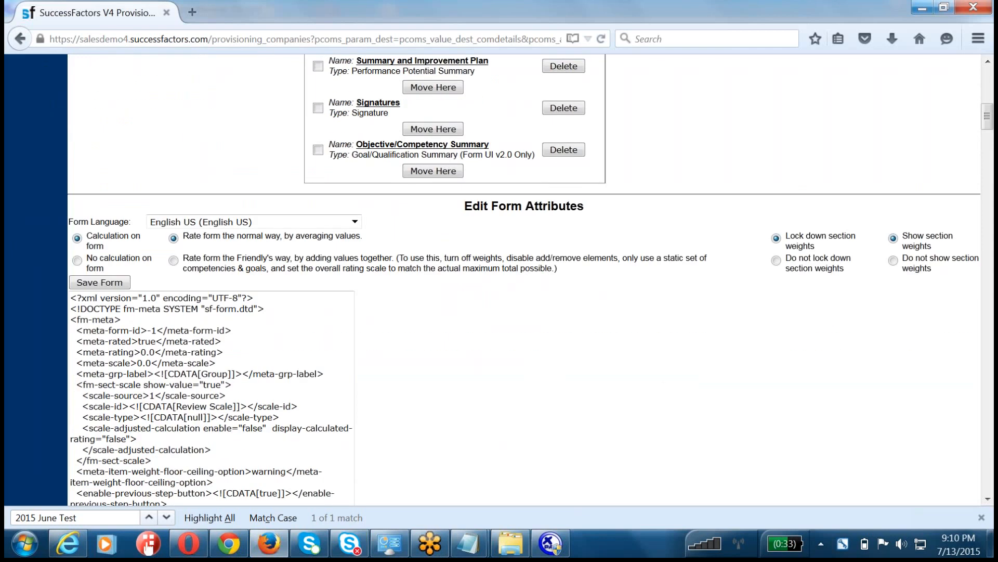
pyautogui.scroll(-2, 524, 281)
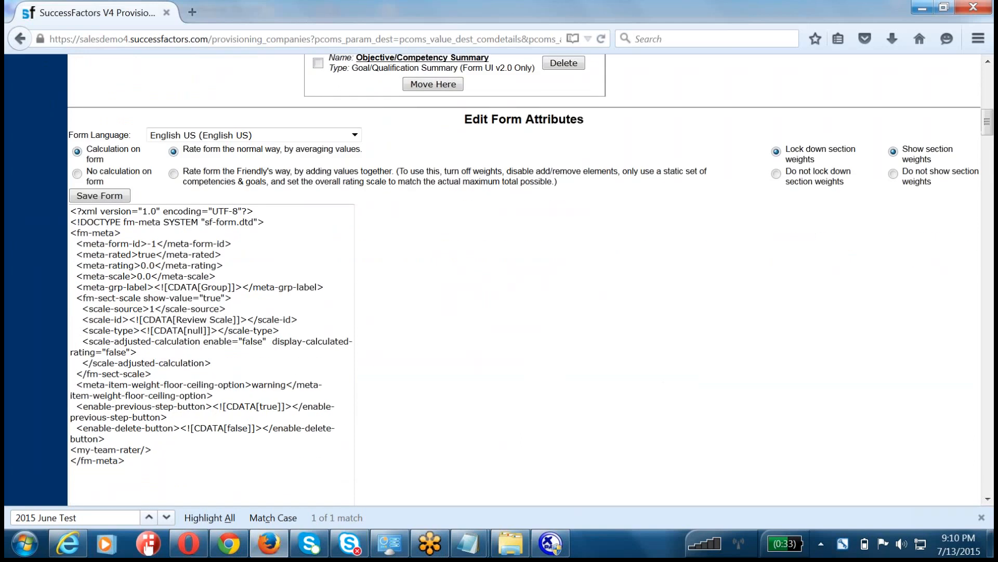
pyautogui.scroll(-10, 524, 281)
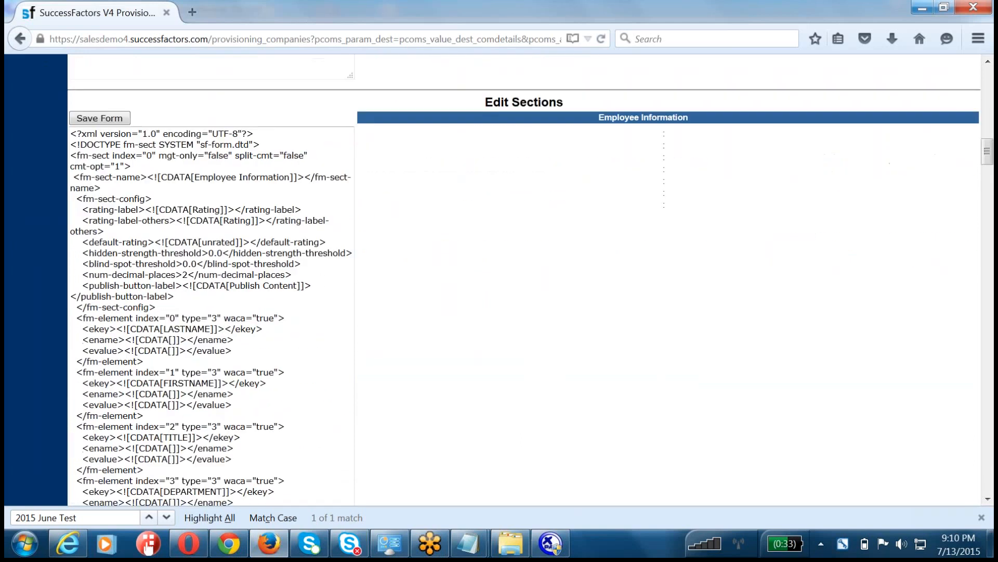
pyautogui.scroll(12, 525, 280)
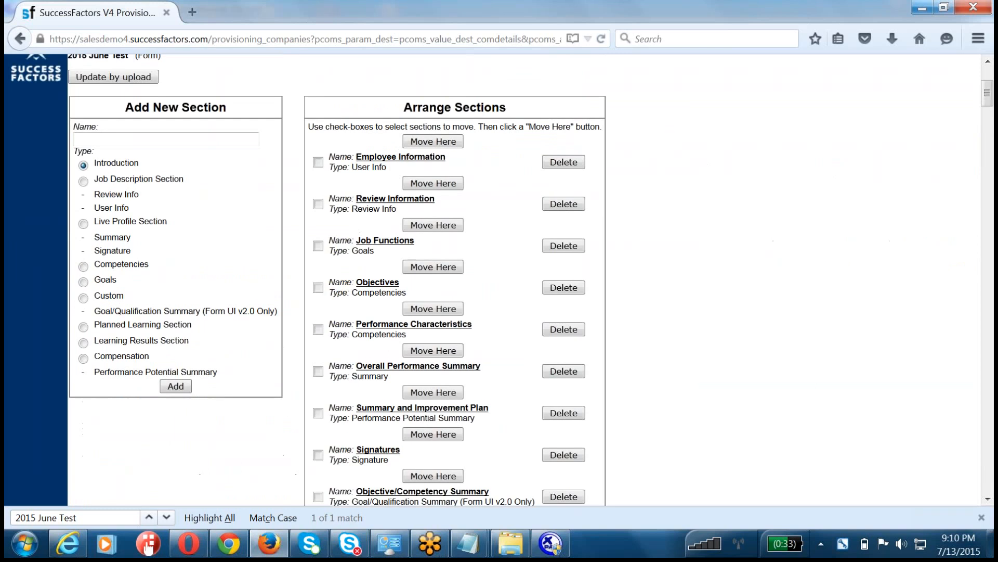
pyautogui.scroll(-10, 524, 281)
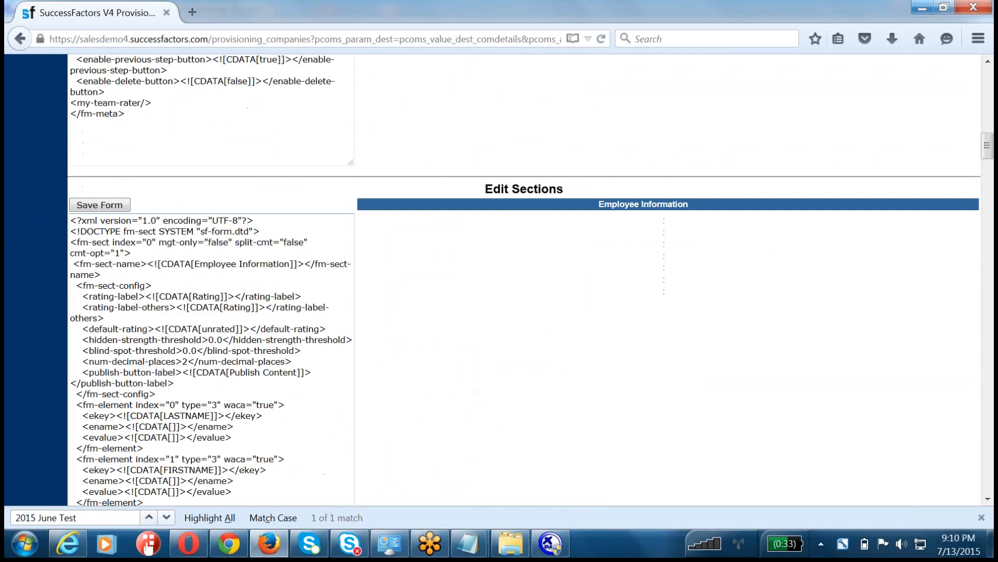
pyautogui.scroll(-10, 343, 339)
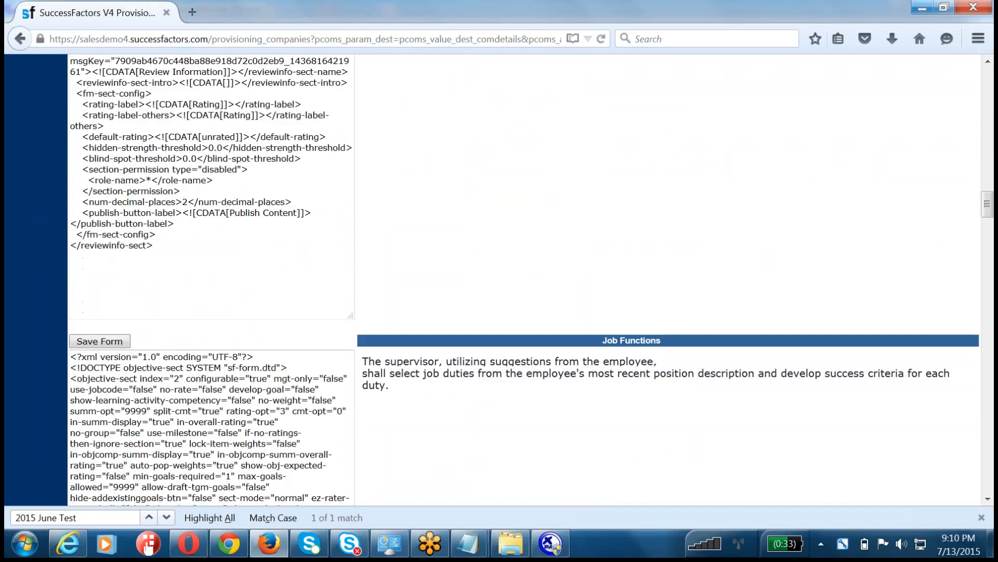
# - Switch to the template in Chrome and show its General Settings to check the assigned route map
pyautogui.hotkey('ctrl', 'f')
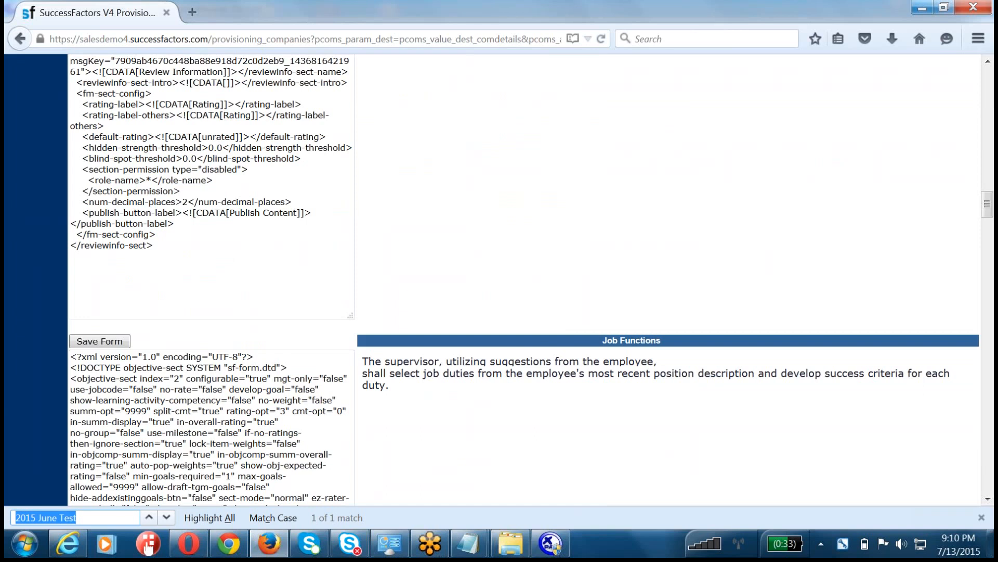
pyautogui.hotkey('alt', 'Tab')
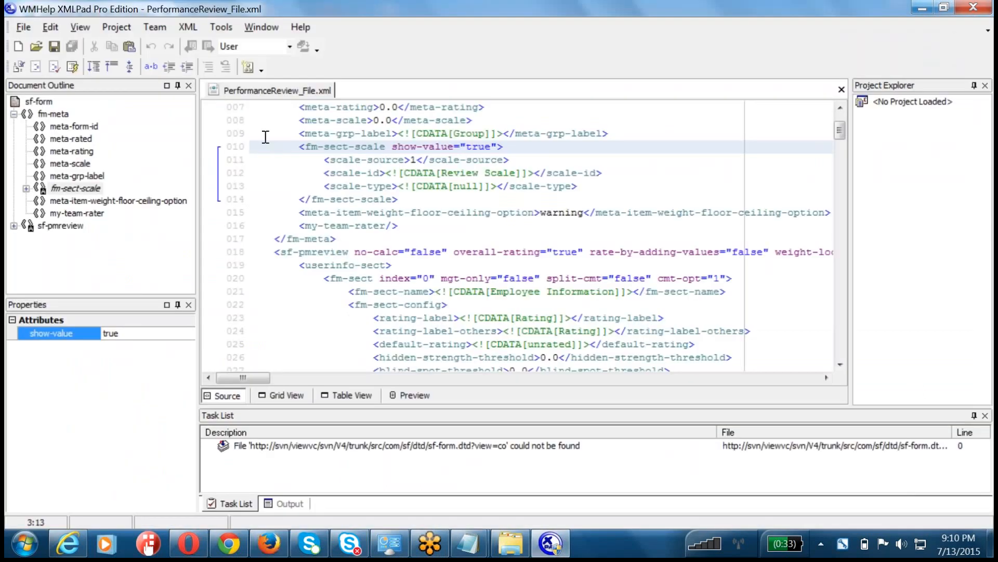
pyautogui.hotkey('alt', 'Tab')
pyautogui.click(73, 235)
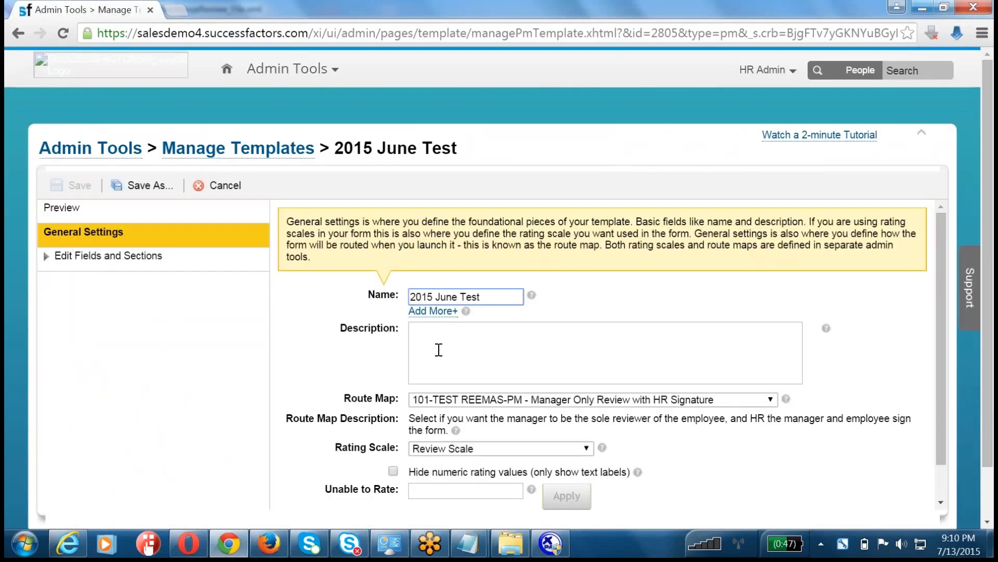
# - Return to Provisioning in Firefox and search the form template's XML for "Manager On"
pyautogui.hotkey('alt', 'Tab')
pyautogui.hotkey('alt', 'Tab')
pyautogui.hotkey('alt', 'Tab')
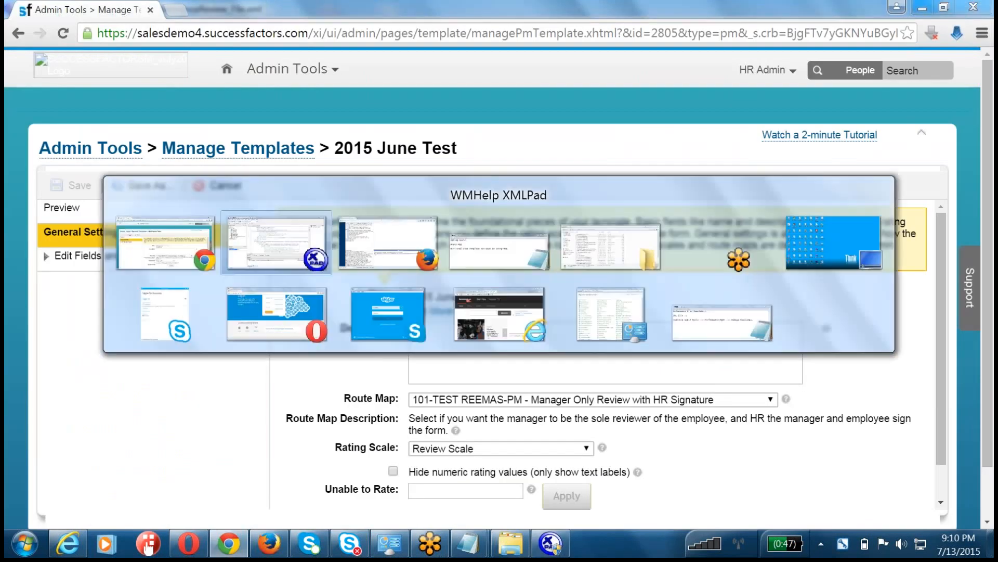
pyautogui.write('Manager Only')
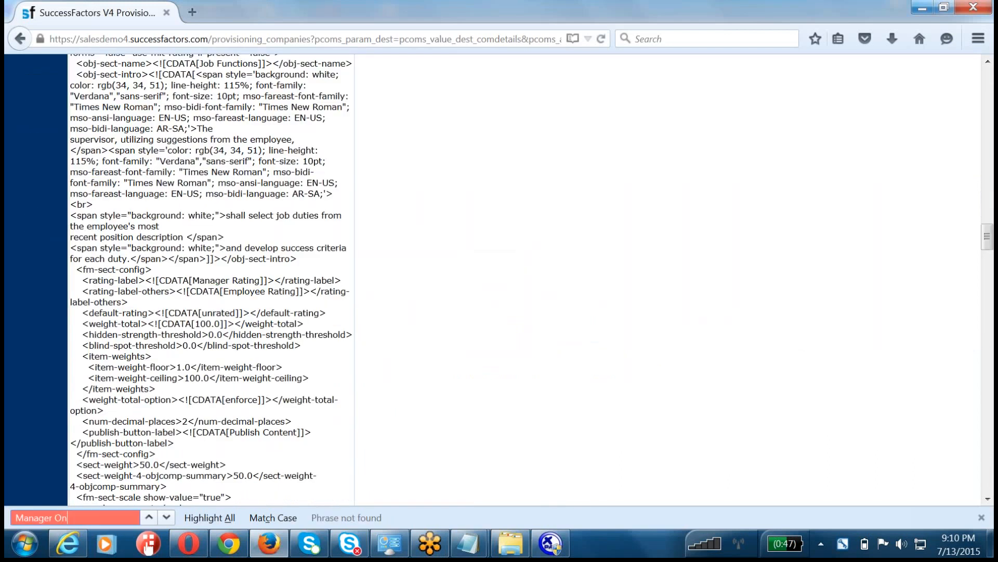
pyautogui.press('BackSpace')
pyautogui.click(217, 266)
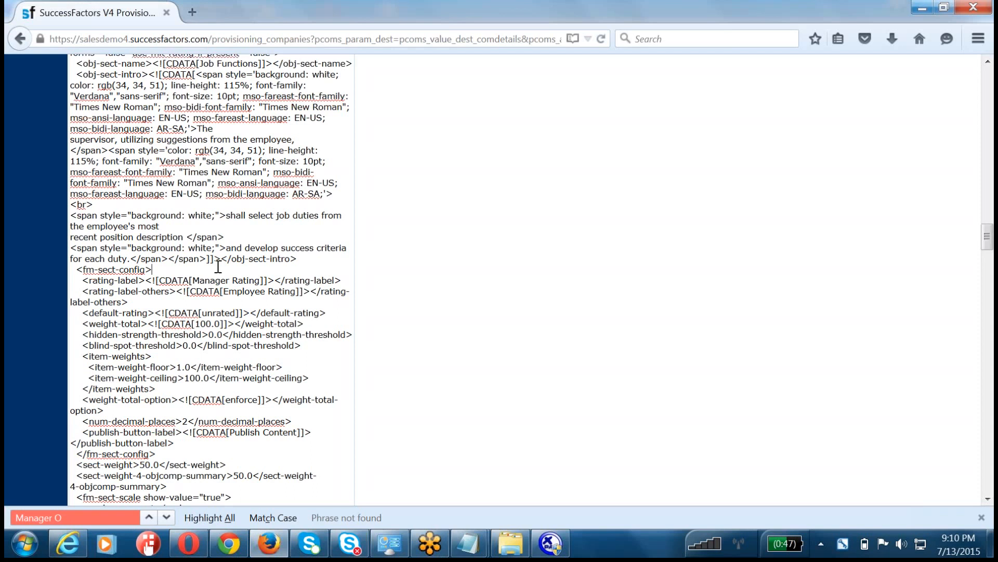
# - Show the form's update-by-upload page and return to the list of all form templates
pyautogui.scroll(5, 218, 266)
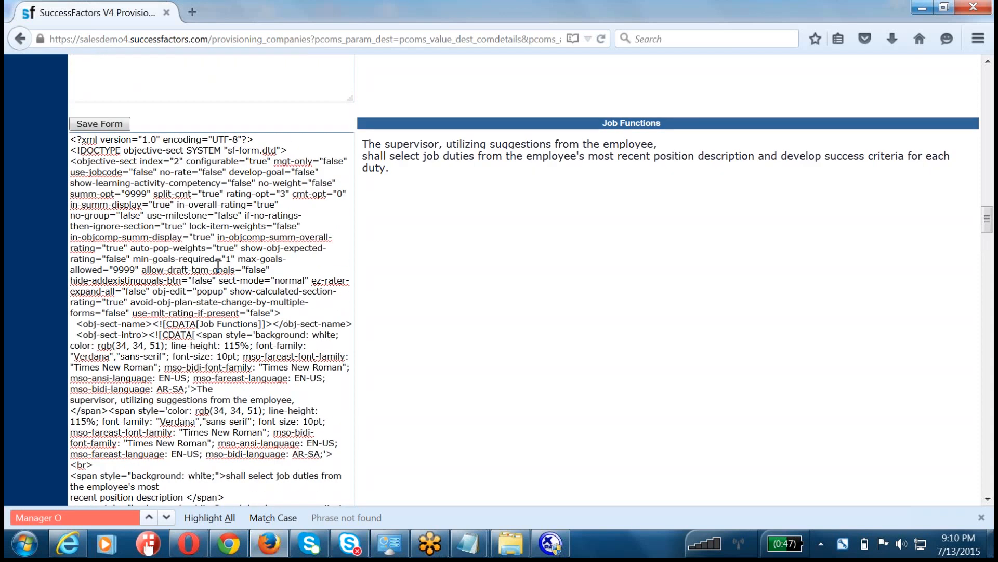
pyautogui.scroll(10, 218, 266)
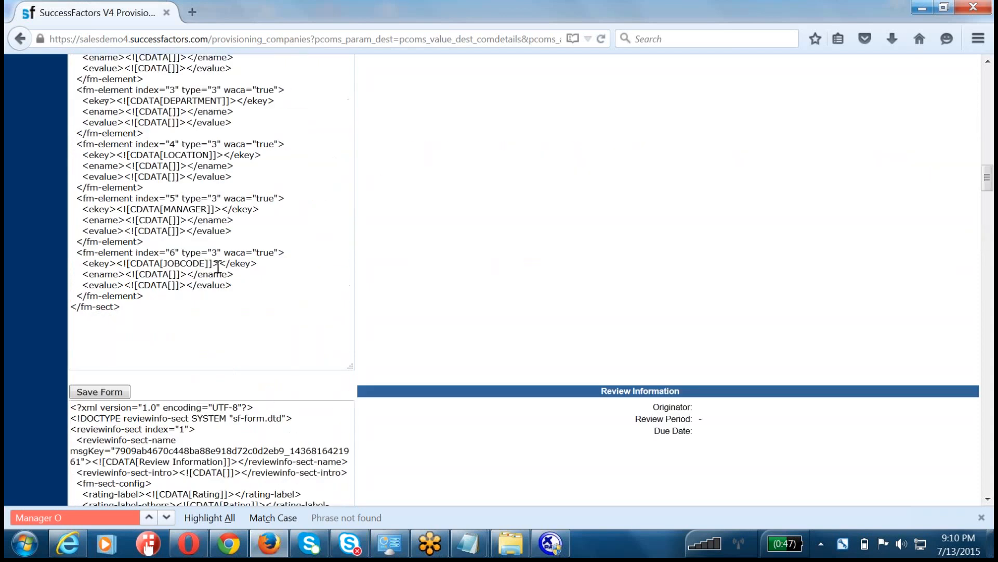
pyautogui.scroll(15, 218, 266)
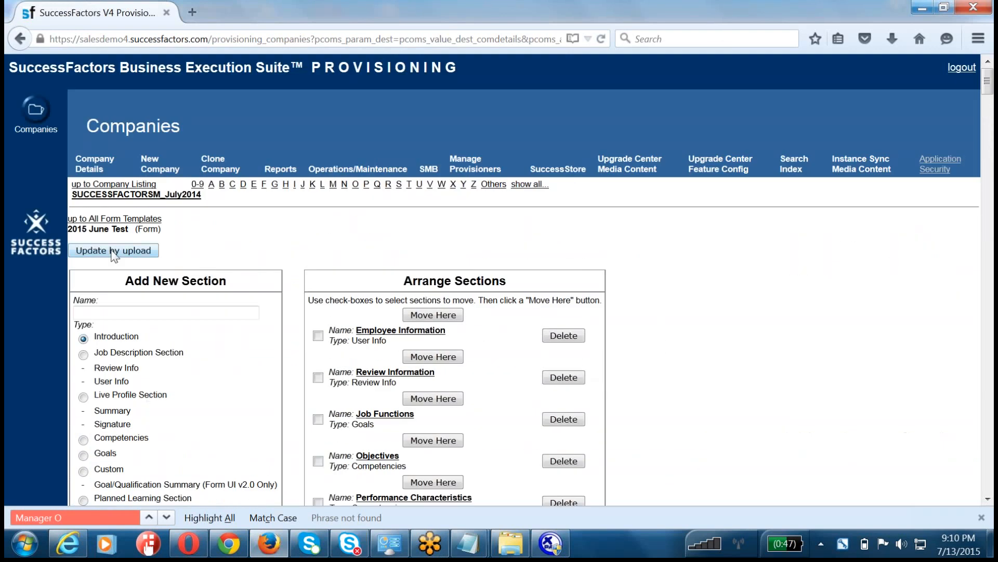
pyautogui.click(114, 252)
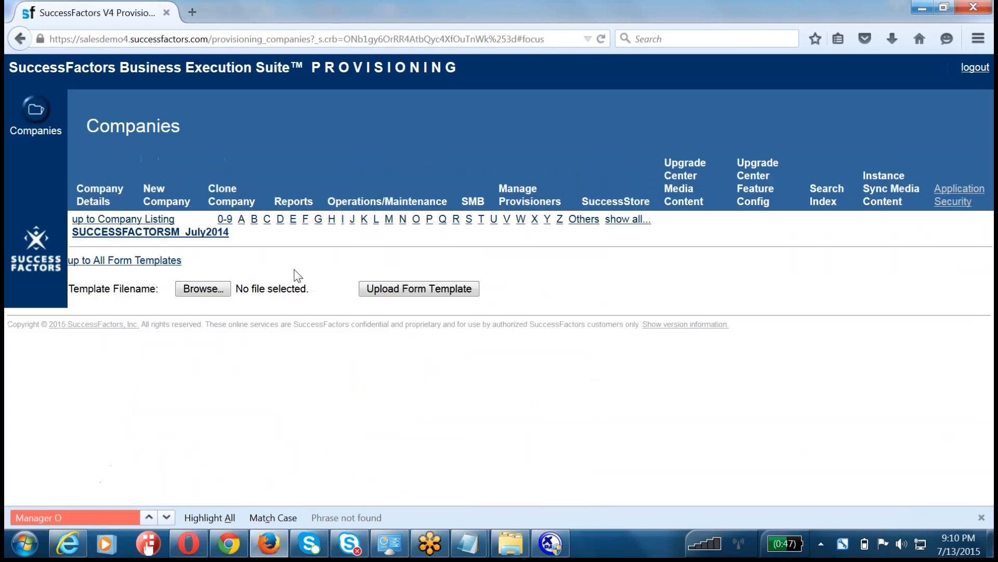
pyautogui.click(140, 264)
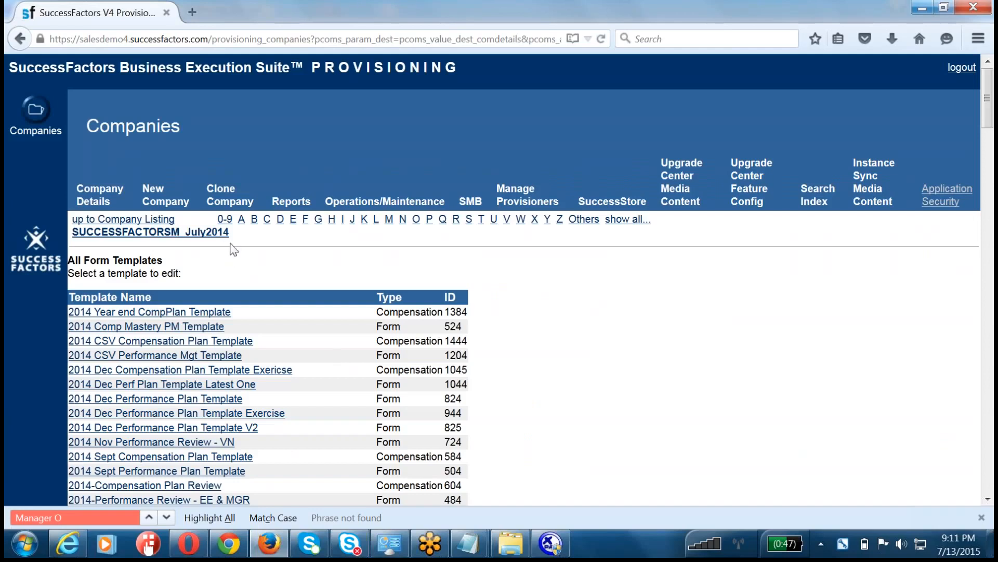
# - Close XMLPad with the PerformanceReview_File.xml file and switch to the template settings in Chrome
pyautogui.click(560, 554)
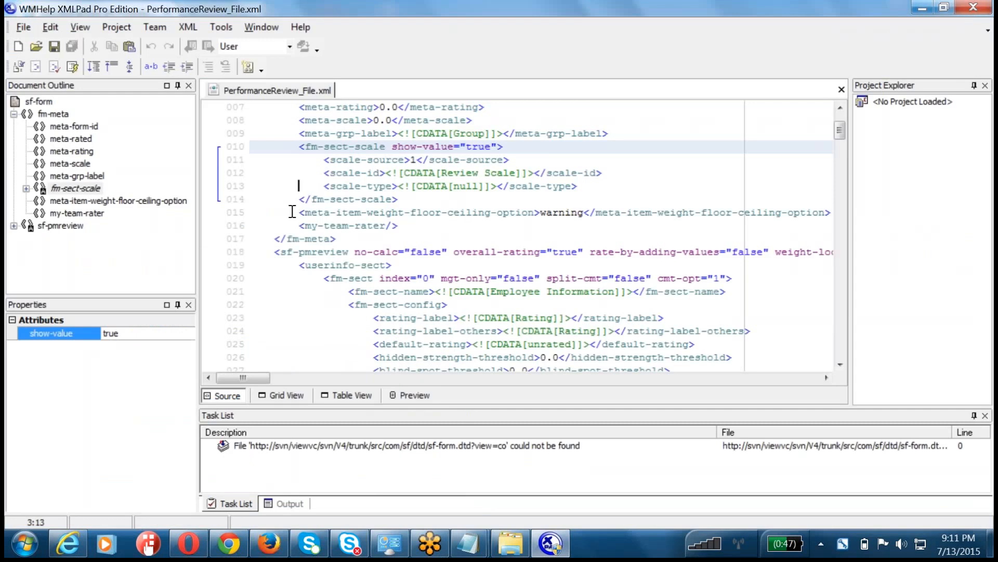
pyautogui.click(974, 8)
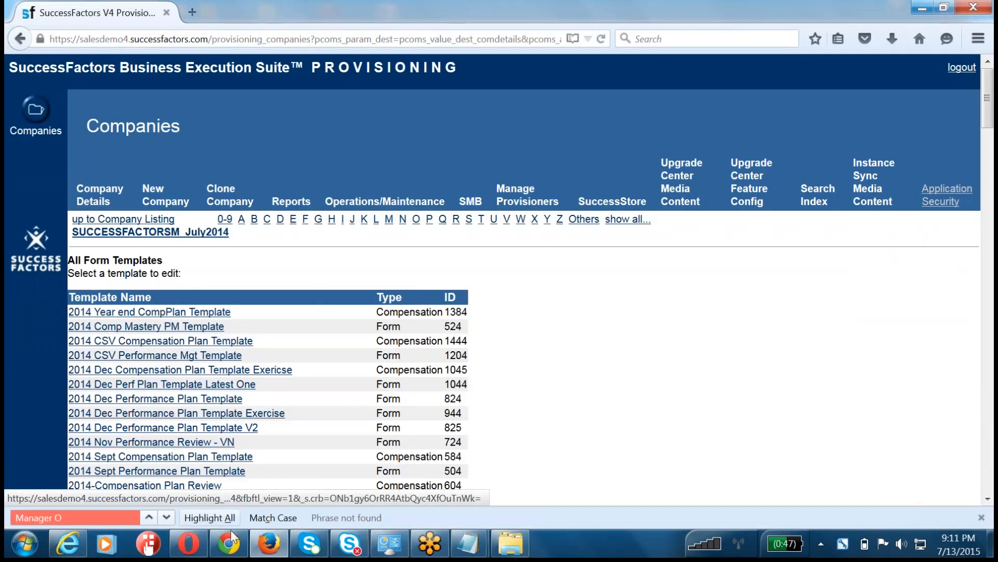
pyautogui.click(268, 546)
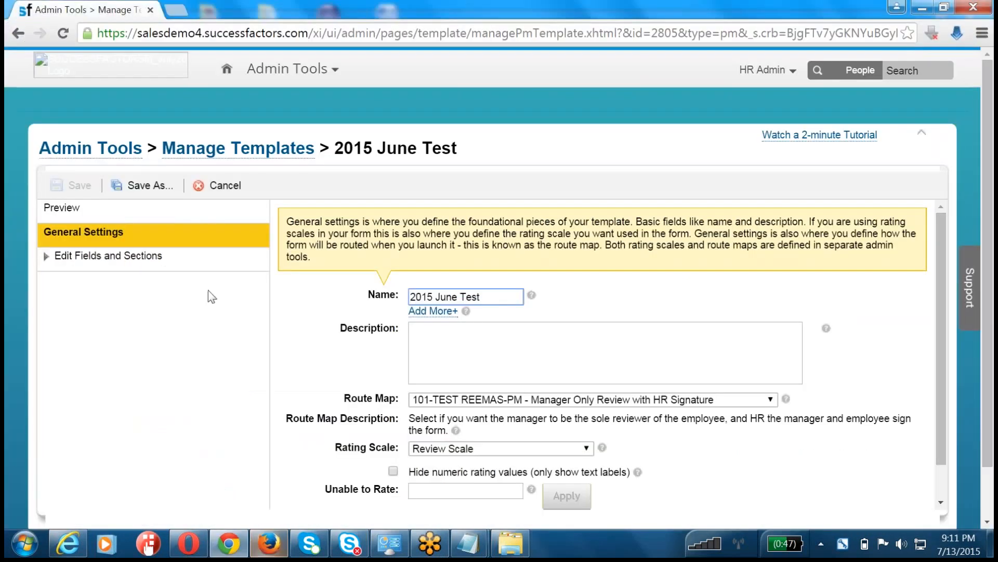
# - Leave the 2015 June Test template and open the new form upload page in the Performance Management Form Template Settings
pyautogui.click(190, 152)
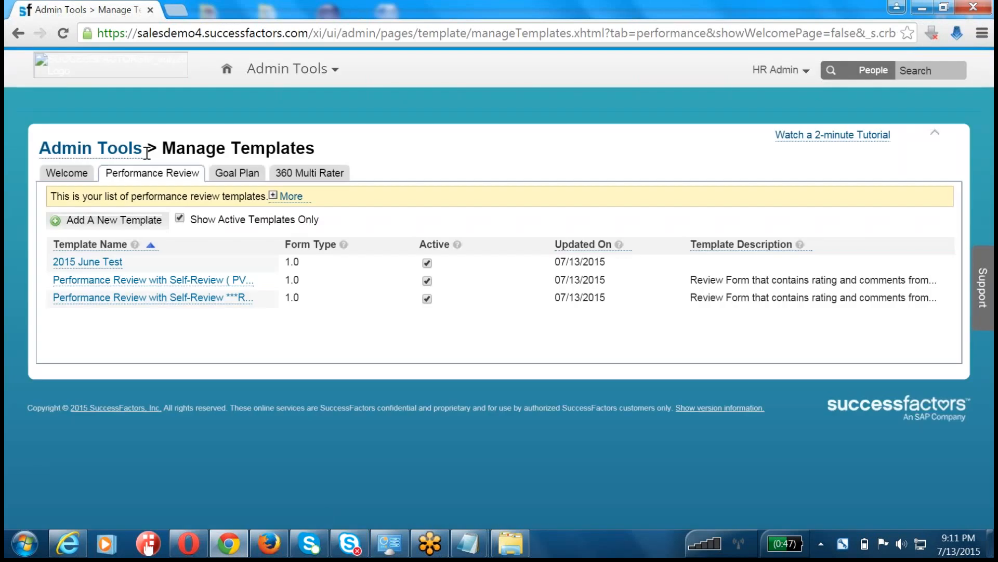
pyautogui.click(91, 149)
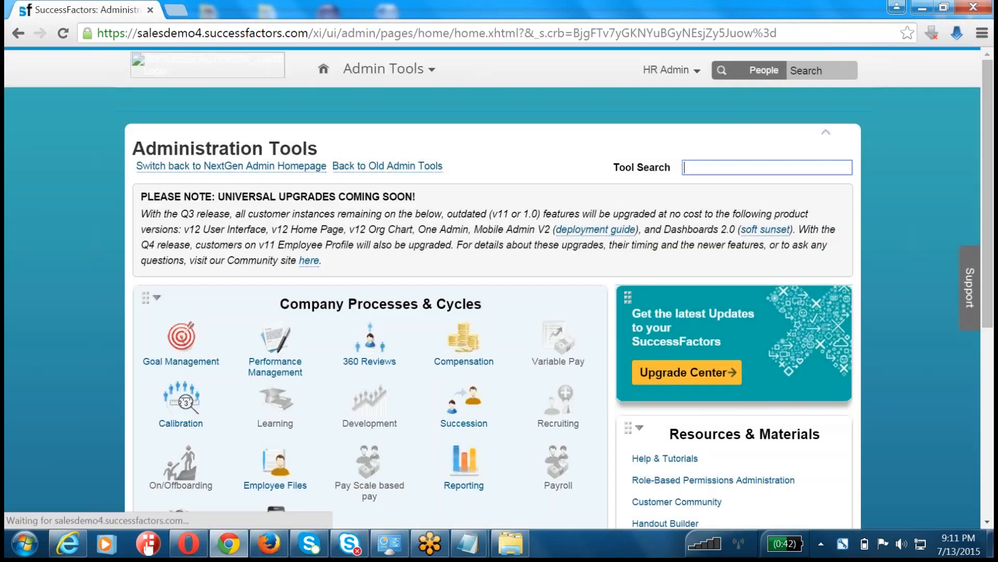
pyautogui.click(271, 342)
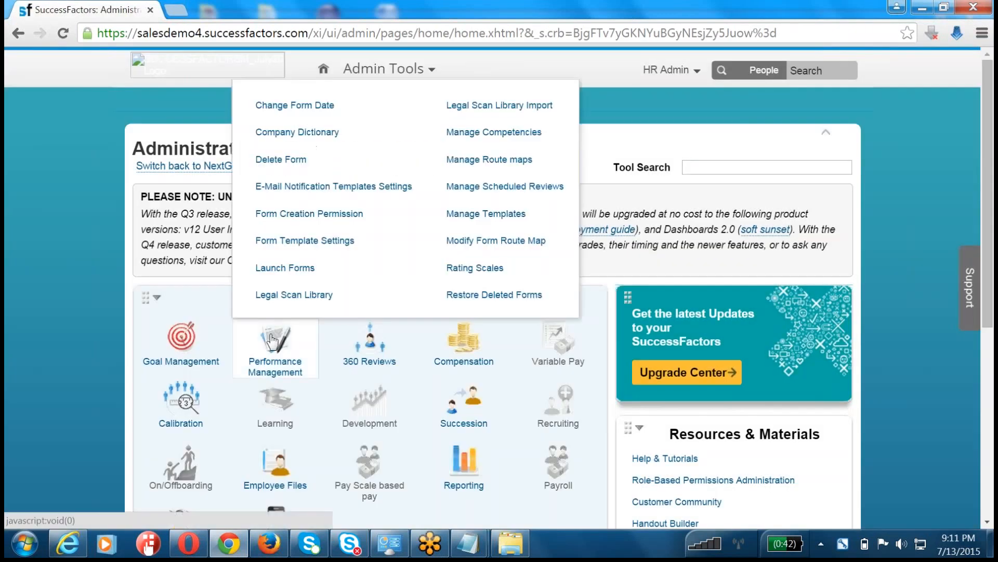
pyautogui.click(276, 243)
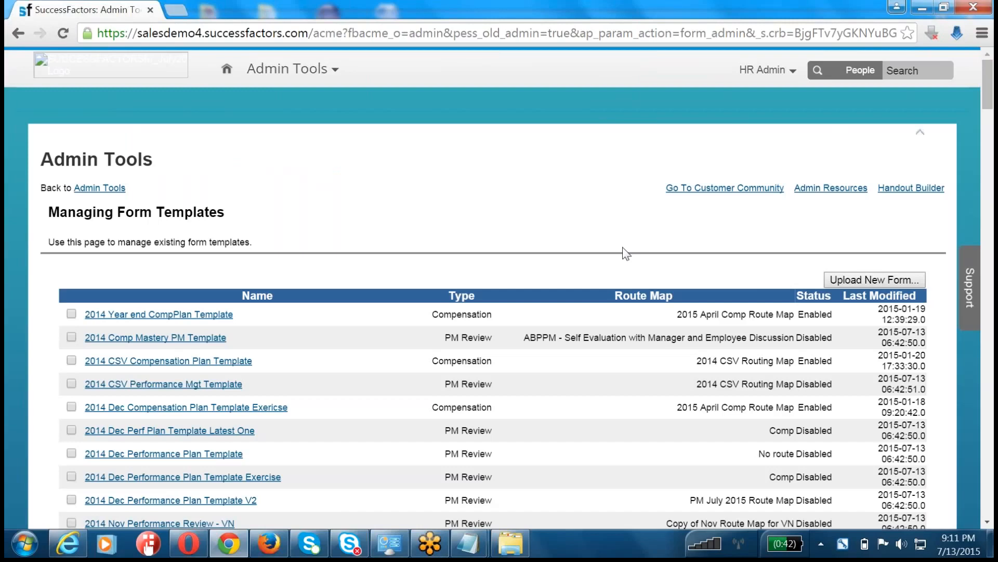
pyautogui.click(865, 278)
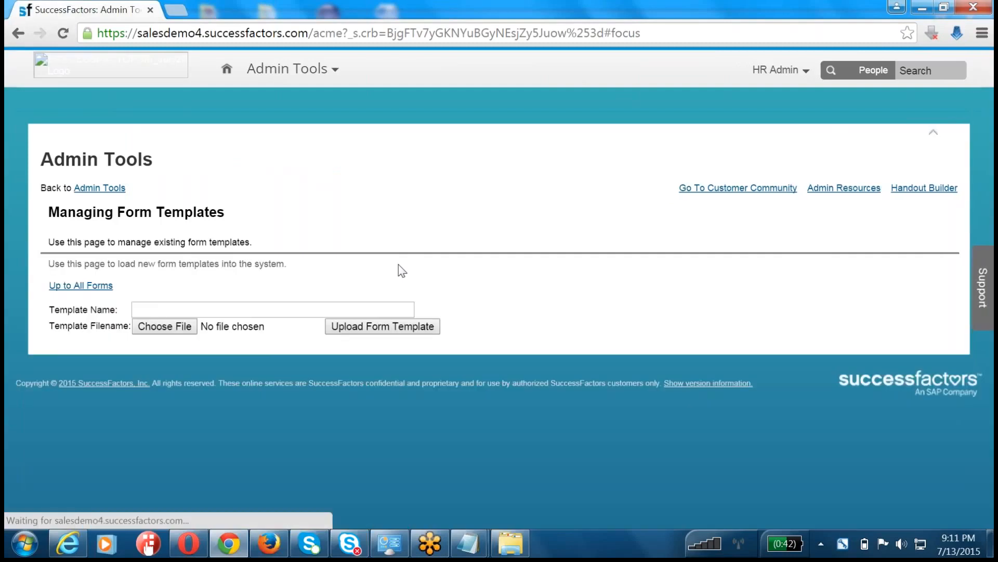
# - Name the new form template "2015 June Performance Plan Tempalte"
pyautogui.click(145, 309)
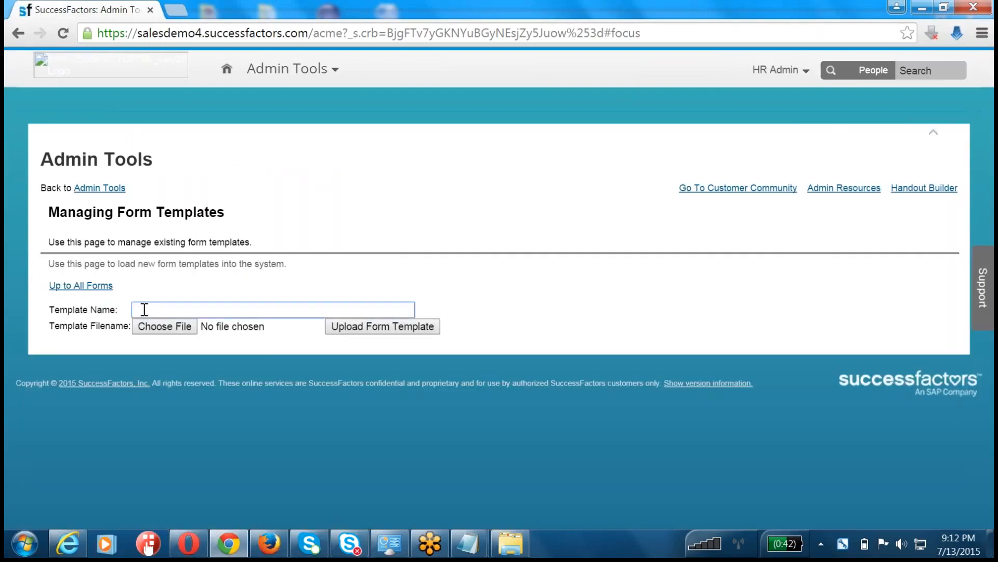
pyautogui.write('2015 June Performance Pl')
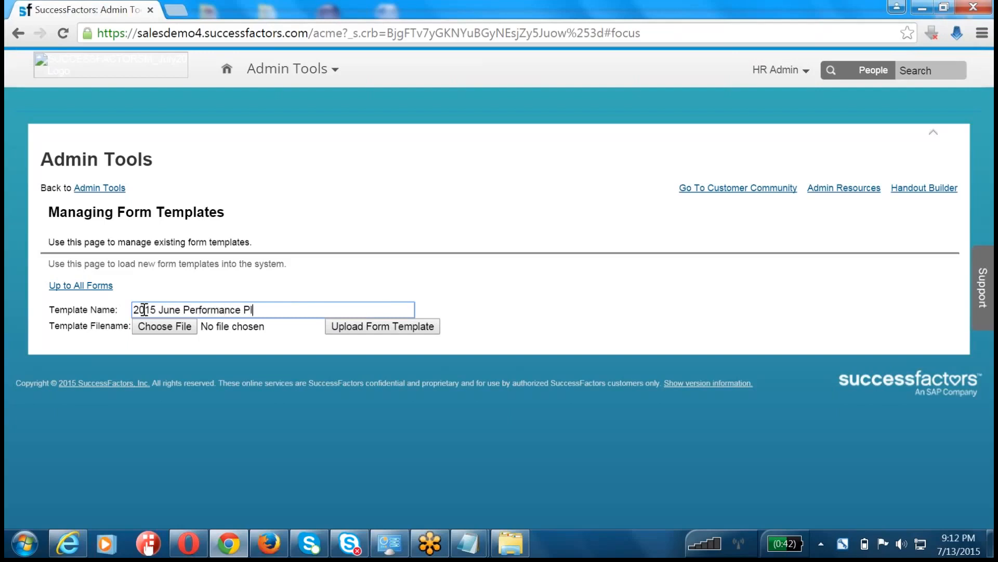
pyautogui.write('an Tempalte')
pyautogui.press('Tab')
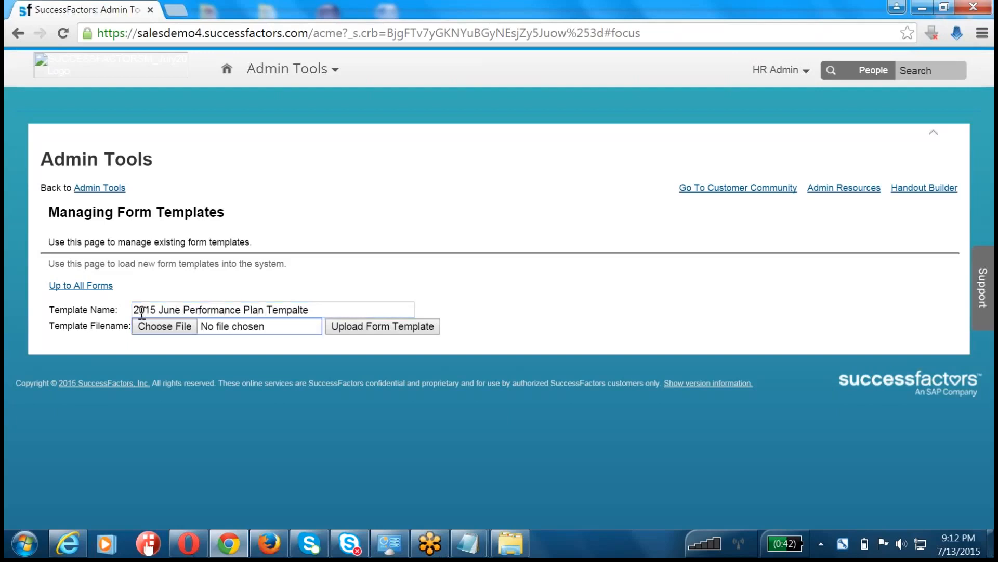
# - Choose the PerformanceReview_File XML document from the JUNE folder on the Desktop as the template file
pyautogui.click(143, 329)
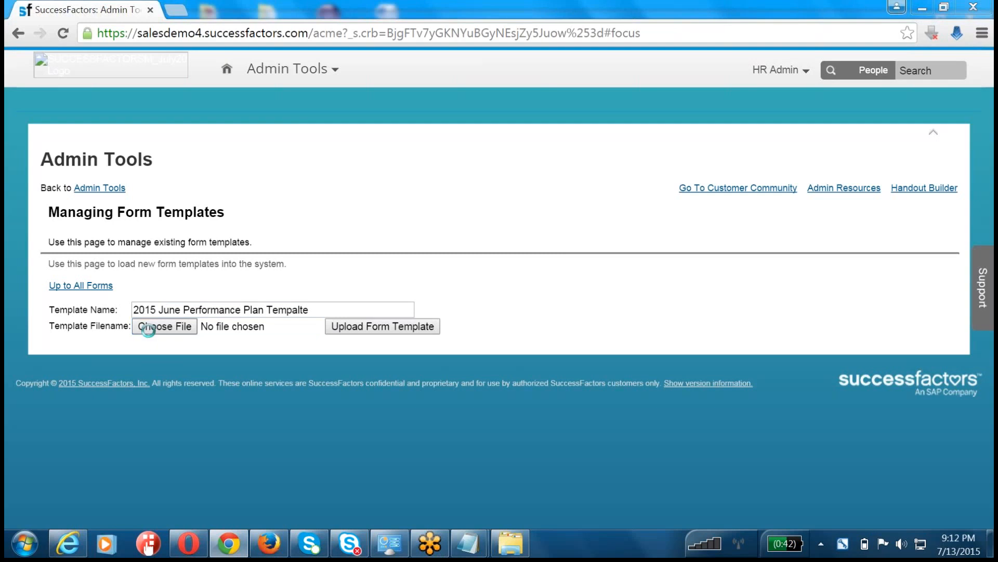
pyautogui.click(57, 149)
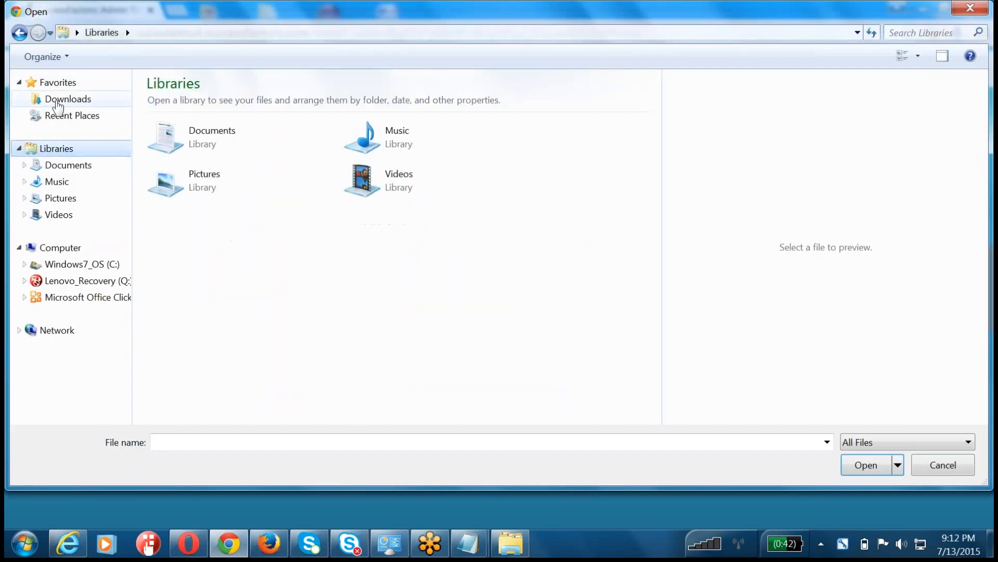
pyautogui.click(58, 100)
pyautogui.click(76, 32)
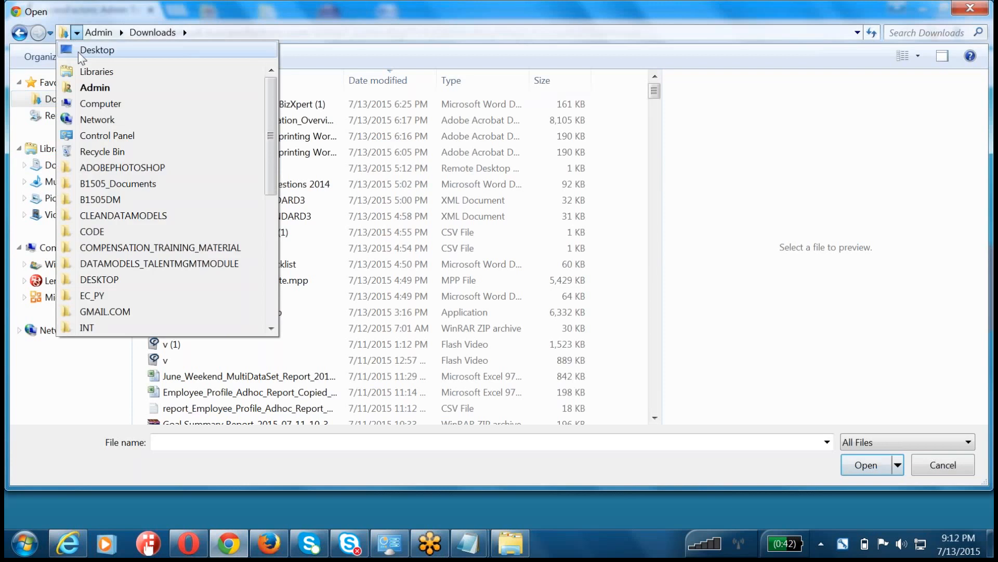
pyautogui.click(78, 51)
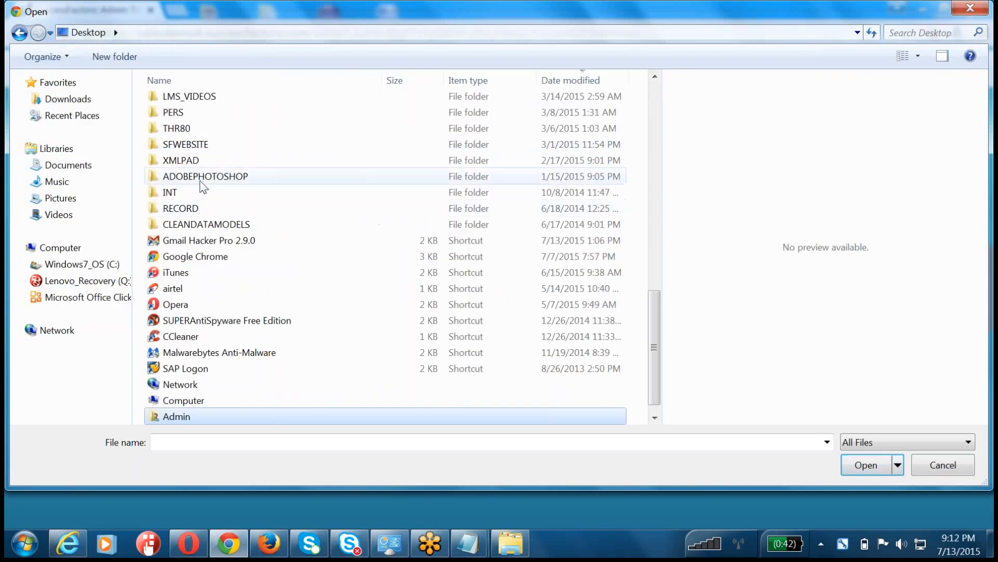
pyautogui.scroll(7, 200, 180)
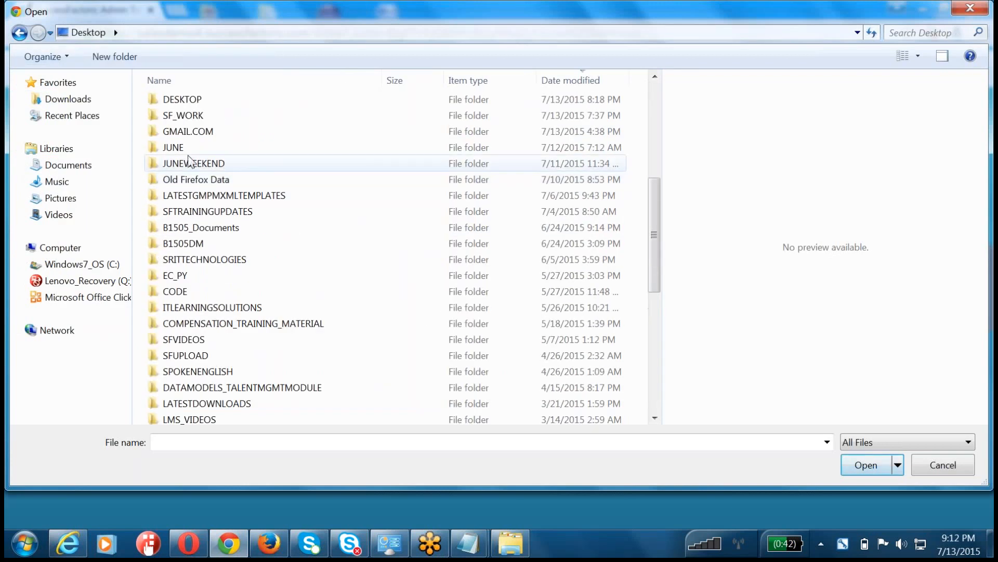
pyautogui.scroll(2, 182, 112)
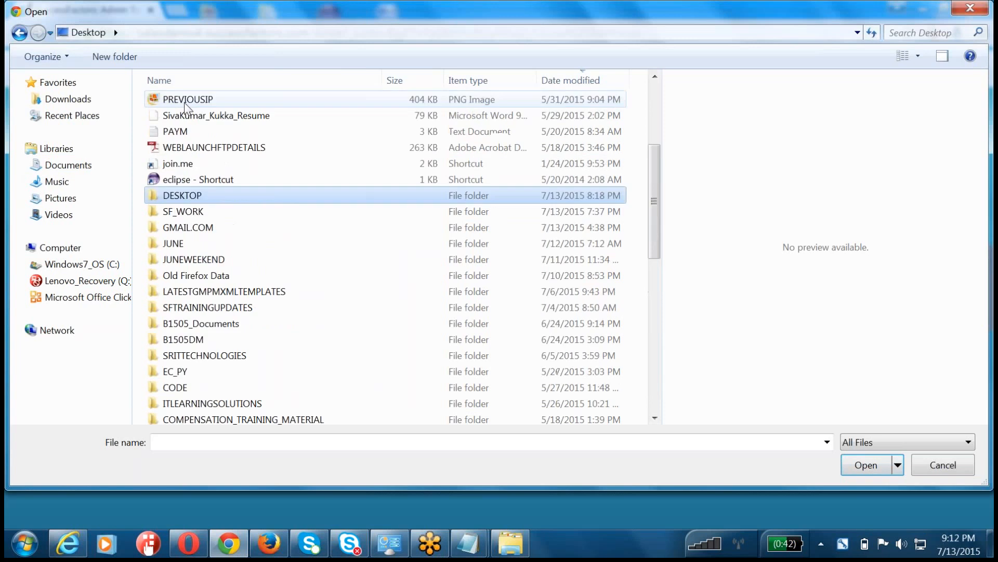
pyautogui.click(178, 245)
pyautogui.doubleClick(178, 245)
pyautogui.doubleClick(208, 102)
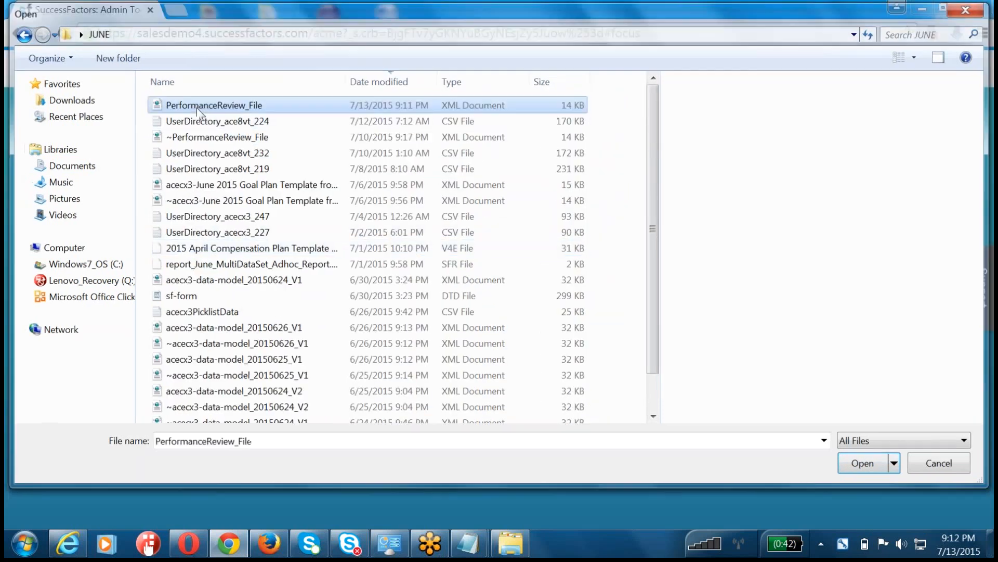
# - Upload the form template and return to the Company Processes & Cycles area of the Admin Tools home page
pyautogui.click(372, 333)
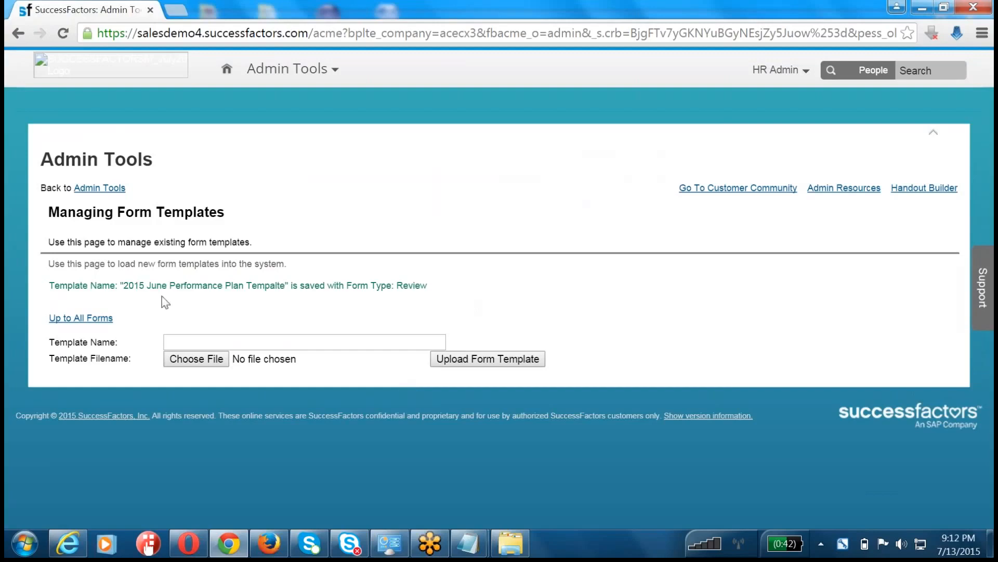
pyautogui.moveTo(134, 284); pyautogui.dragTo(304, 282)
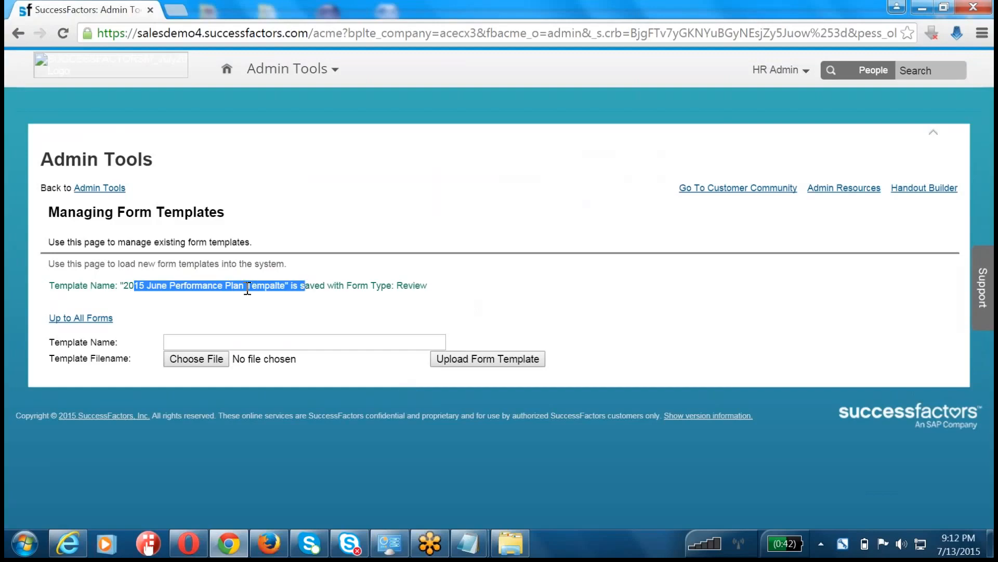
pyautogui.click(115, 188)
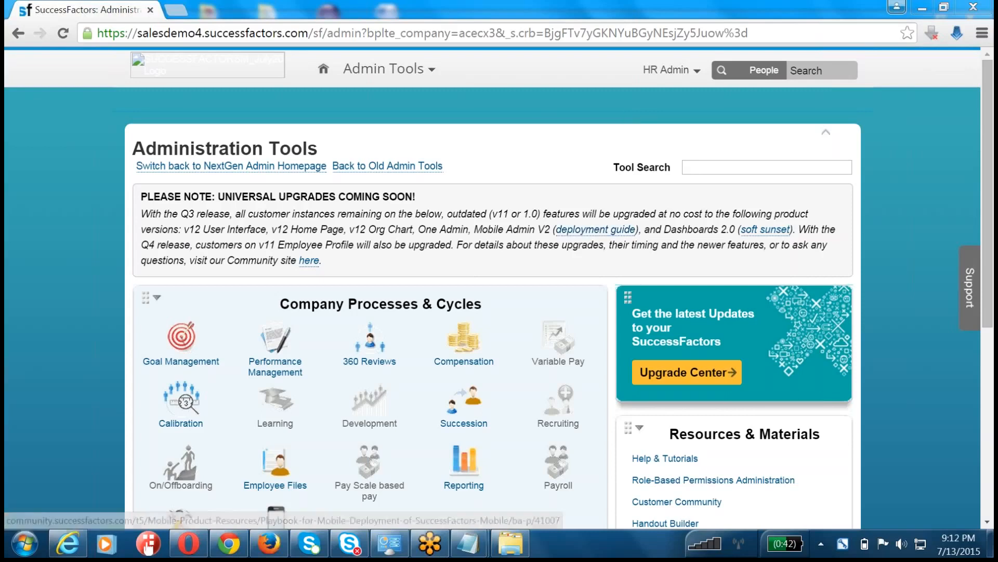
pyautogui.scroll(-3, 456, 262)
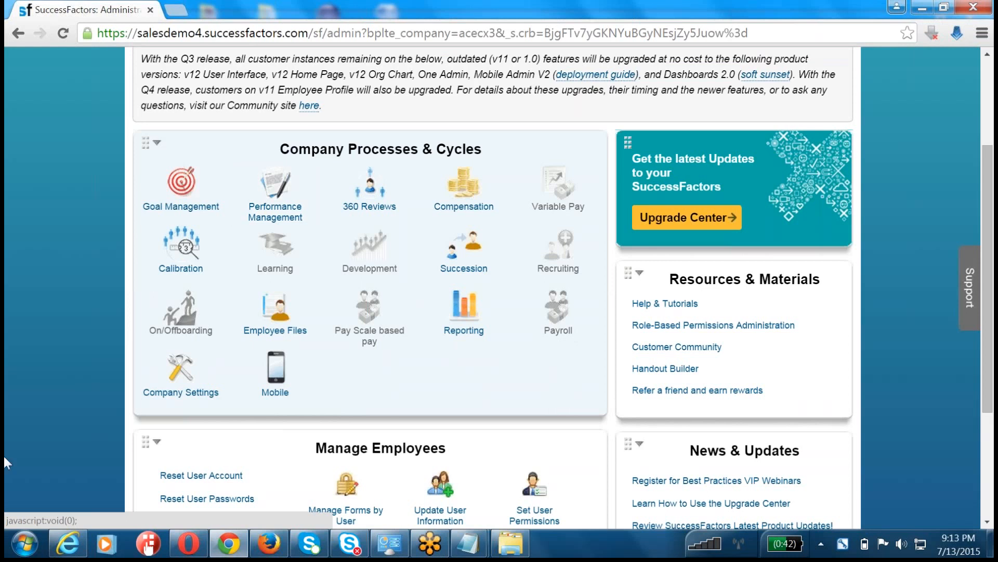
# - Write "Goal Plan Template XML FIle - Provisioning SYstem." in a new Notepad document
pyautogui.click(23, 543)
pyautogui.click(57, 168)
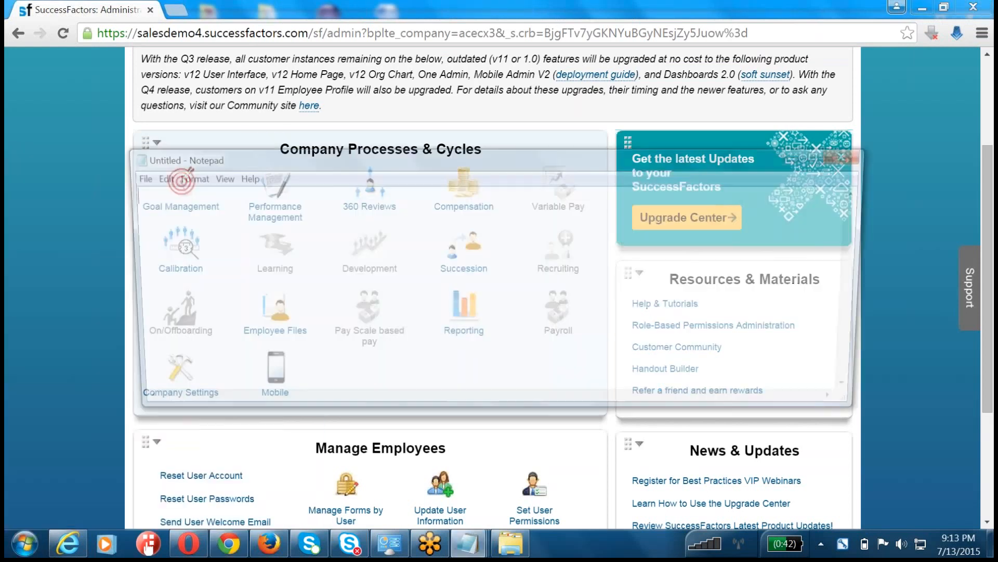
pyautogui.write('Goal ')
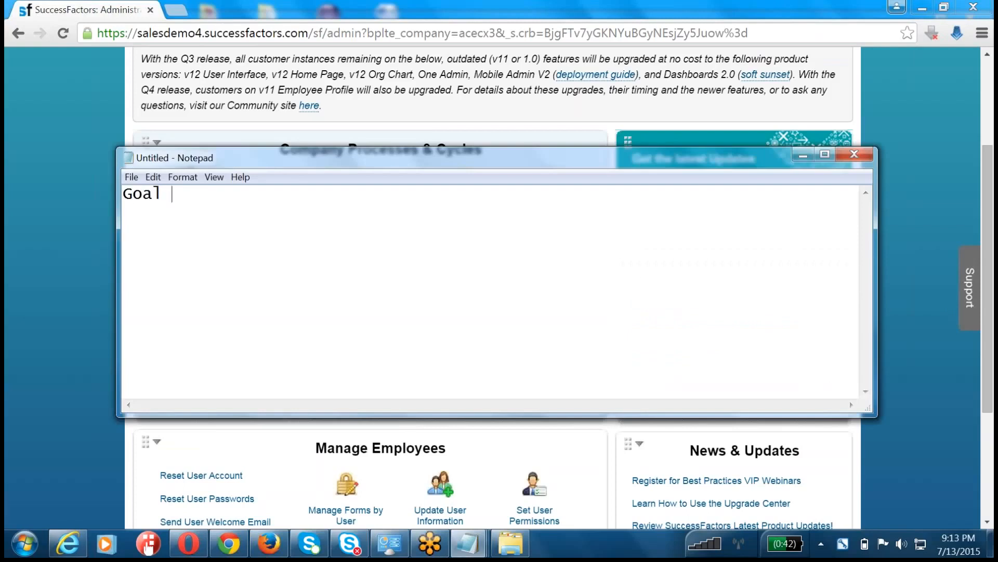
pyautogui.write('Plan Template XML FIle -')
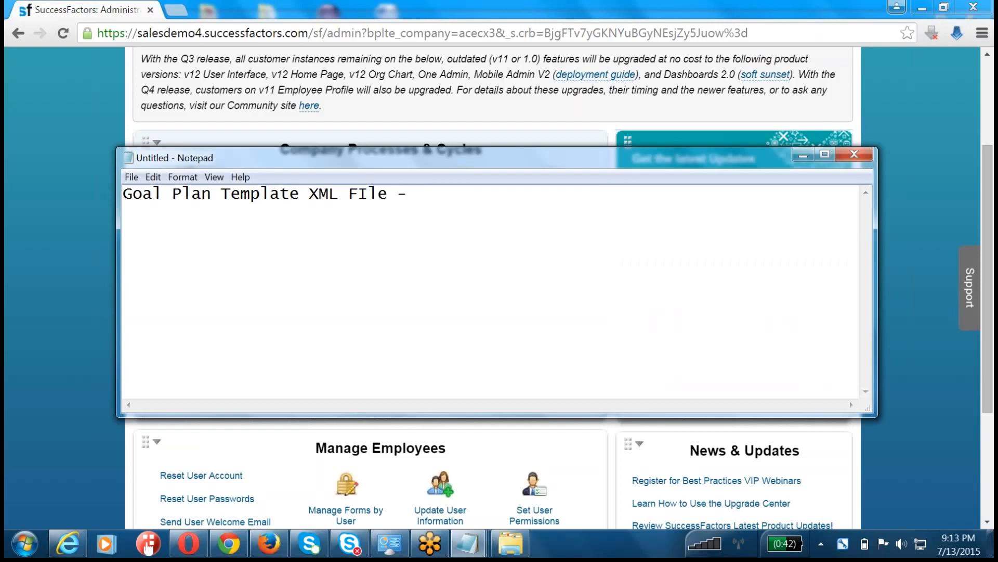
pyautogui.write(' Provisioning SYstem.')
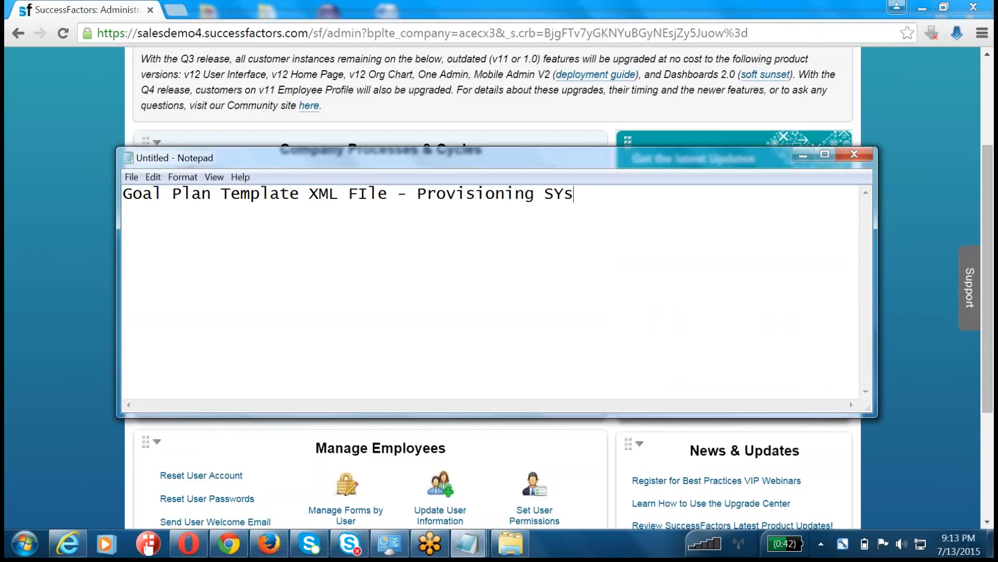
# - Add the line "performance Plan Template XML FIle - Instance." below a blank line and minimize Notepad
pyautogui.press('Return')
pyautogui.press('Return')
pyautogui.write('performmnace')
pyautogui.press('BackSpace')
pyautogui.press('BackSpace')
pyautogui.press('BackSpace')
pyautogui.press('BackSpace')
pyautogui.press('BackSpace')
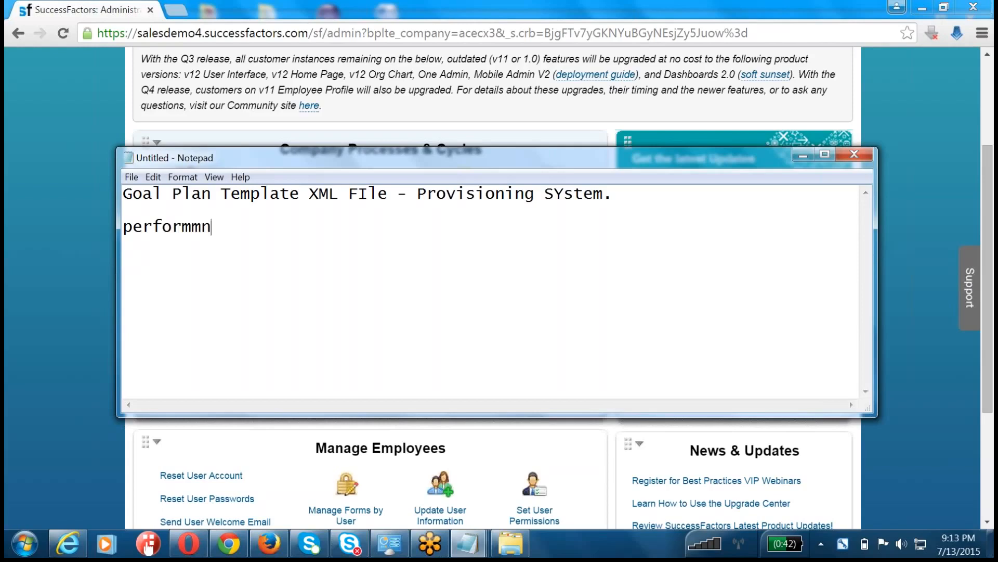
pyautogui.write('ance Plan Tem')
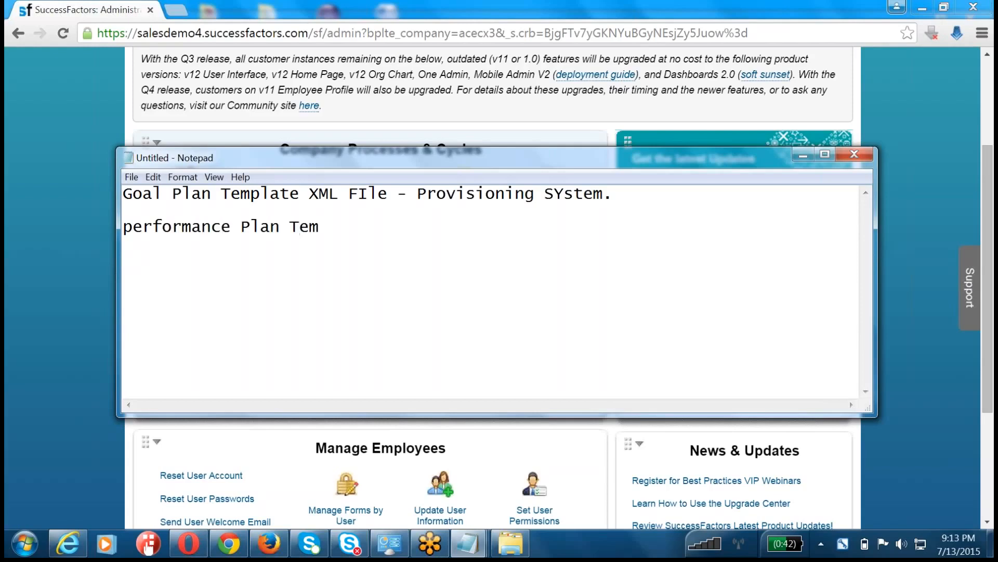
pyautogui.write('plate XML FIle ')
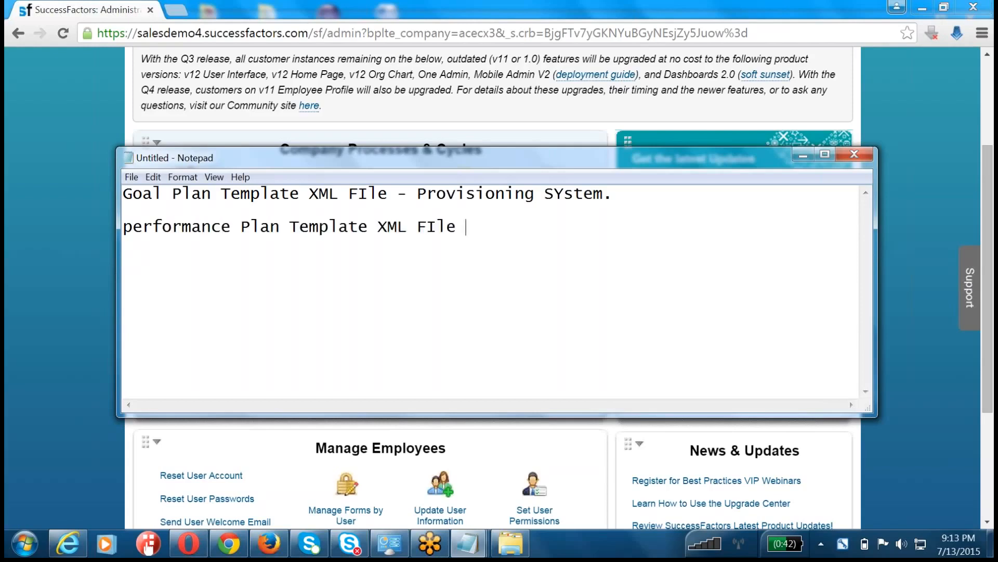
pyautogui.write('- Instance.')
pyautogui.press('Return')
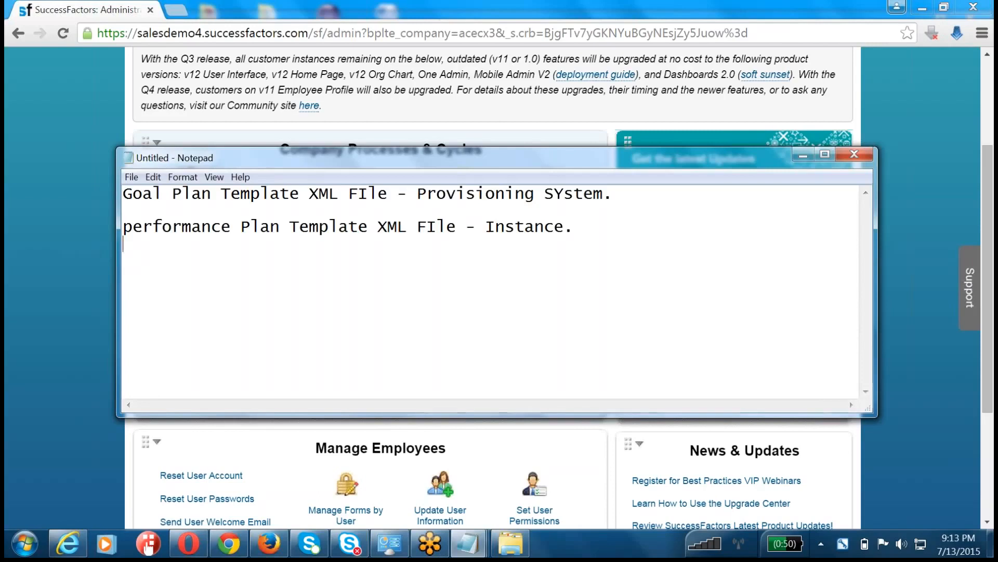
pyautogui.click(804, 123)
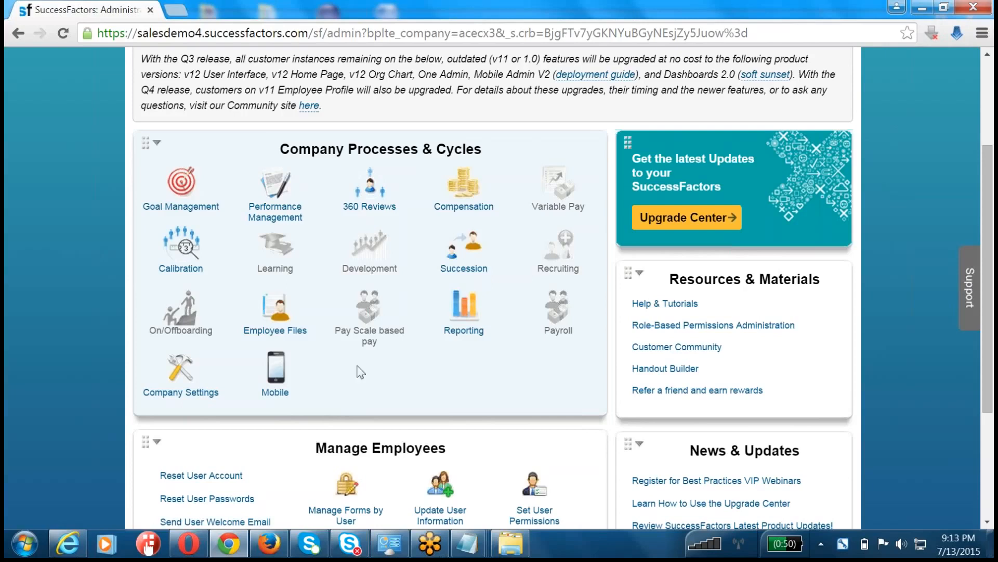
# - Show the list of performance review templates in Manage Templates in Chrome
pyautogui.click(264, 185)
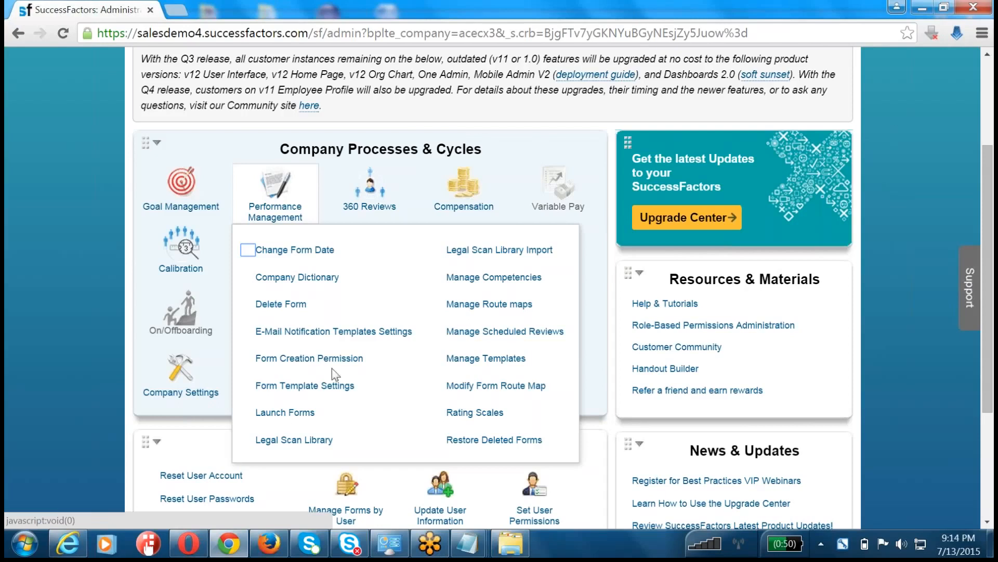
pyautogui.click(471, 359)
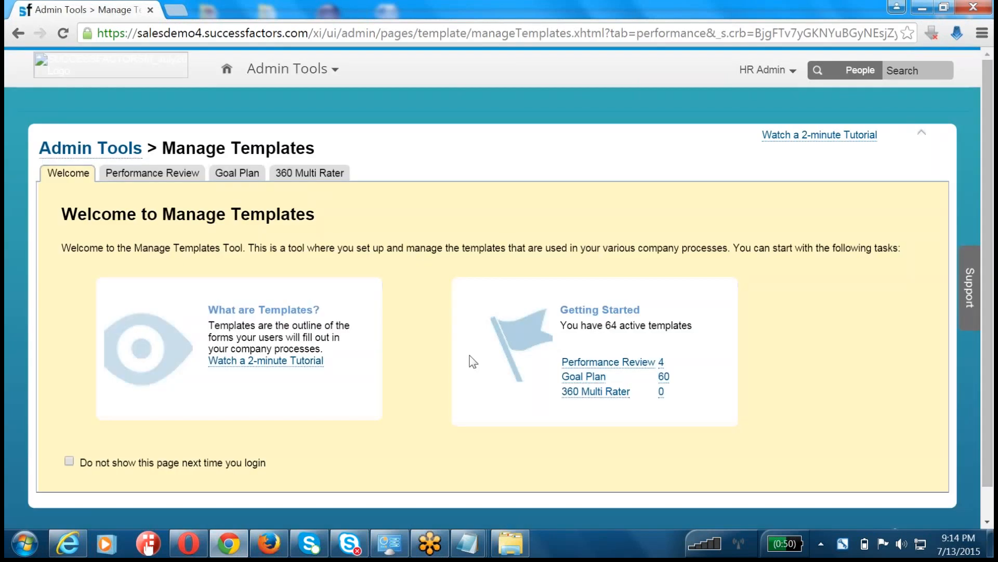
pyautogui.click(609, 362)
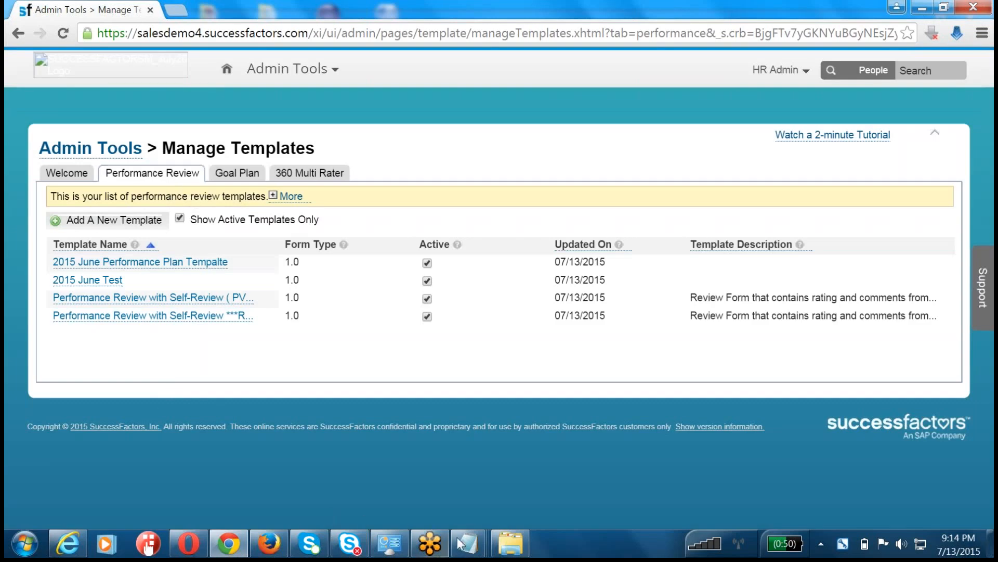
# - Switch back to the Notepad notes, maximize the window and correct "SYstem" to "System" in the first line
pyautogui.moveTo(468, 543)
pyautogui.click(620, 481)
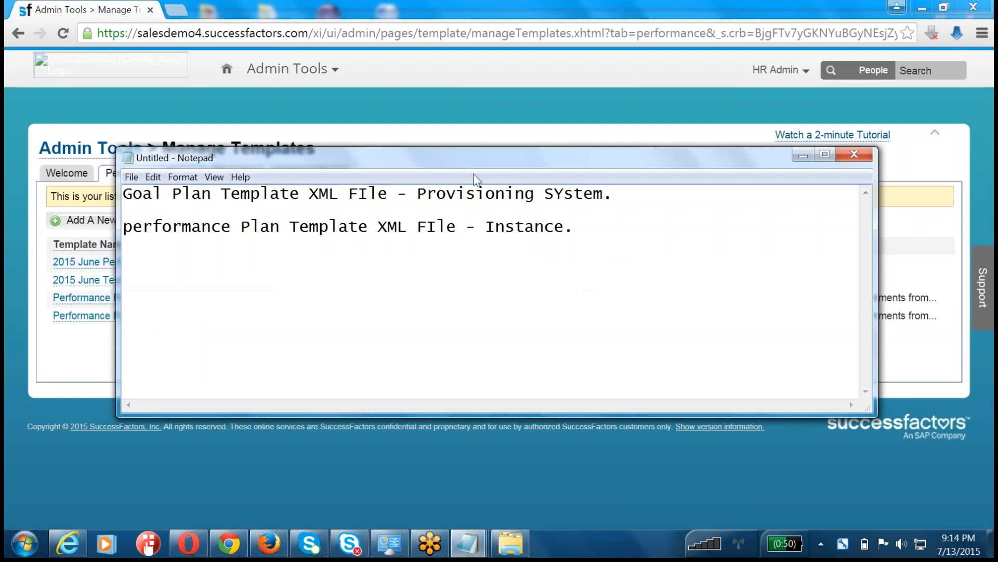
pyautogui.doubleClick(476, 158)
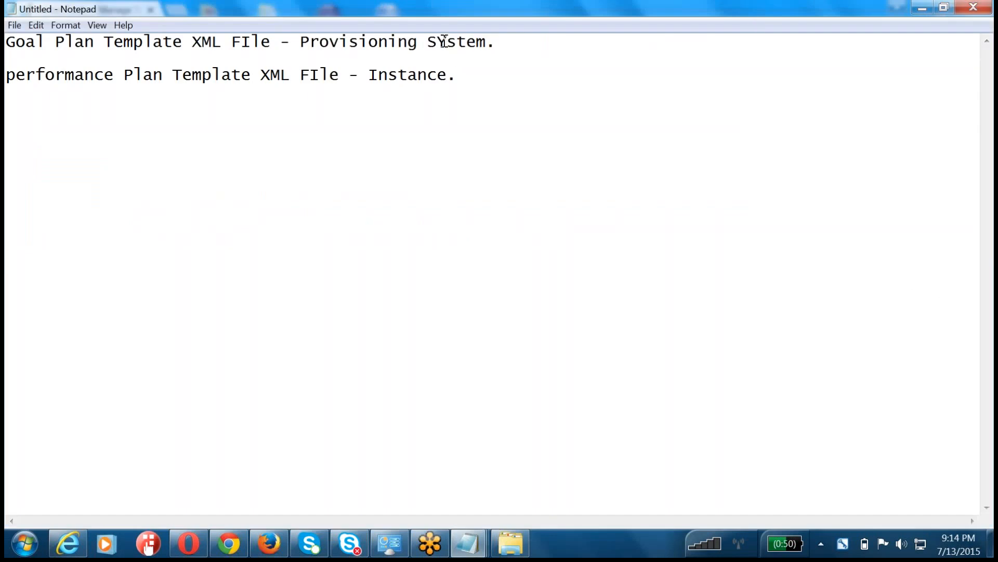
pyautogui.click(444, 41)
pyautogui.press('BackSpace')
pyautogui.write('y')
pyautogui.click(500, 142)
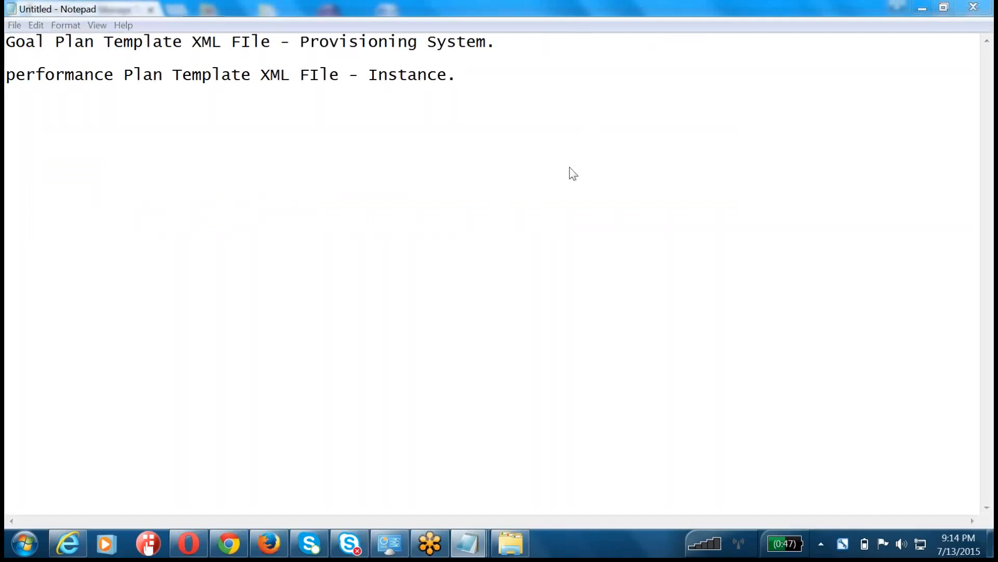
pyautogui.click(839, 98)
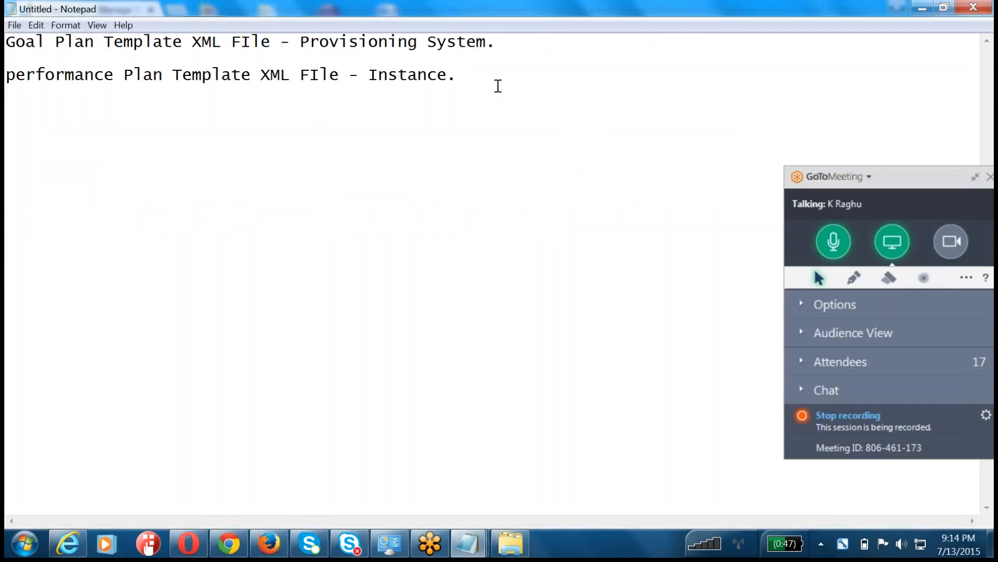
# - Switch from the Notepad notes to Chrome and open the general settings of the 2015 June Performance Plan Tempalte
pyautogui.click(487, 77)
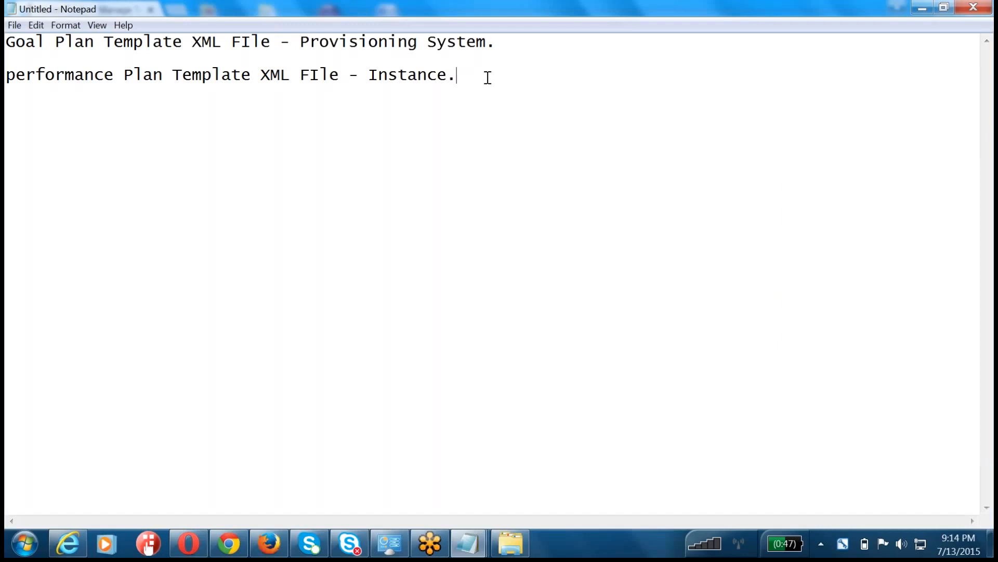
pyautogui.hotkey('alt', 'Tab')
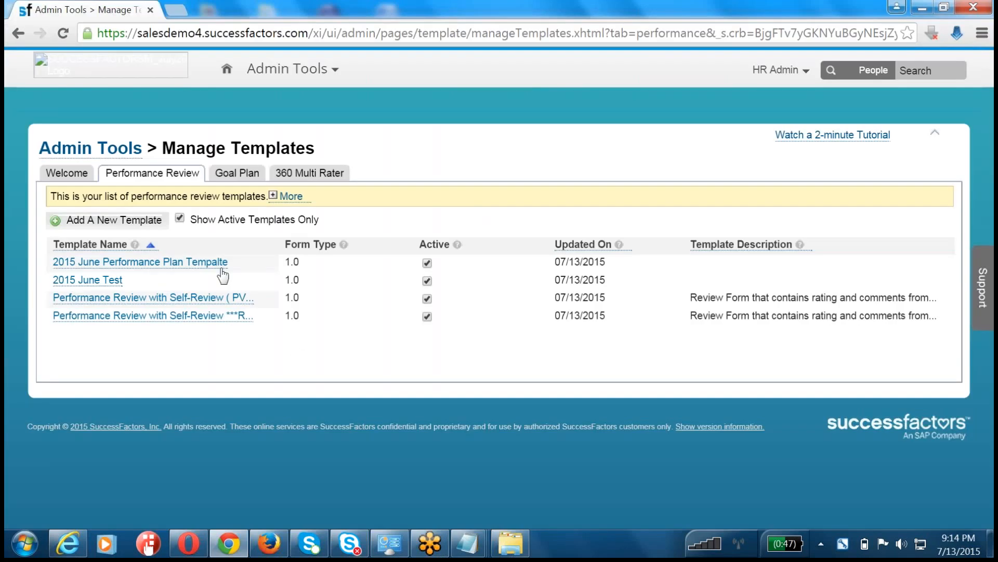
pyautogui.click(176, 263)
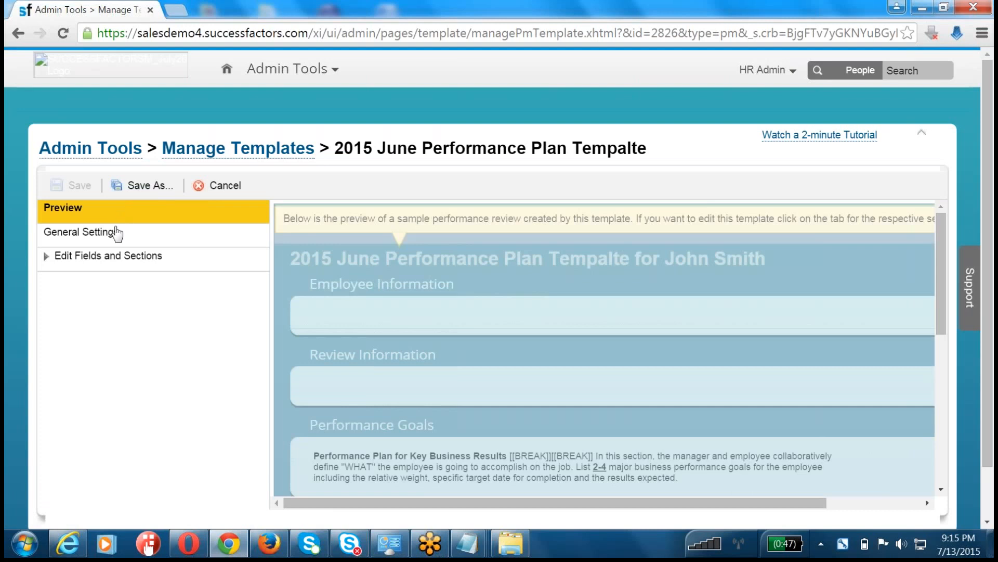
pyautogui.click(113, 244)
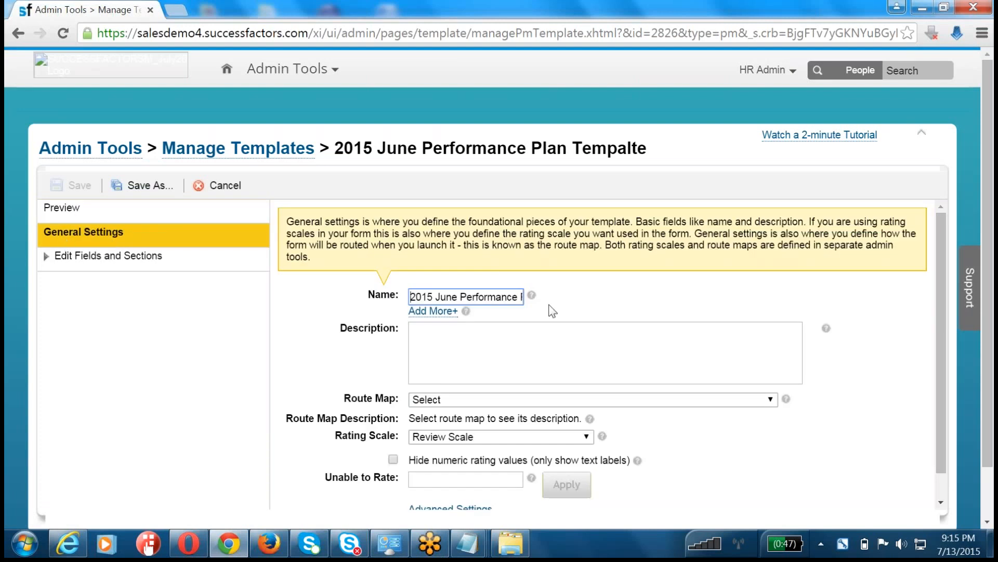
# - Try to assign the Comp route map to the performance template, accepting the warning about losing configured permissions
pyautogui.click(347, 398)
pyautogui.moveTo(348, 398); pyautogui.dragTo(400, 393)
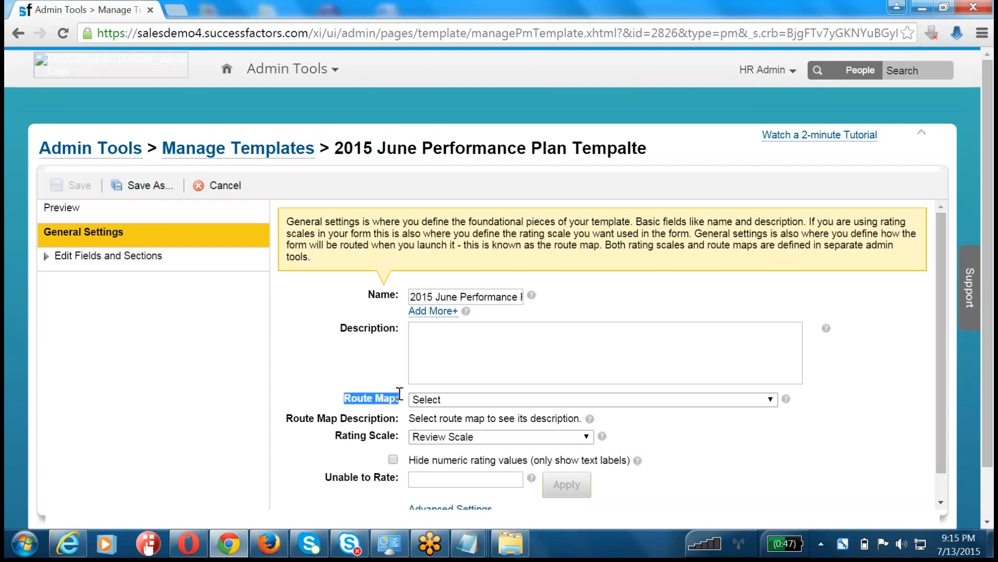
pyautogui.click(457, 397)
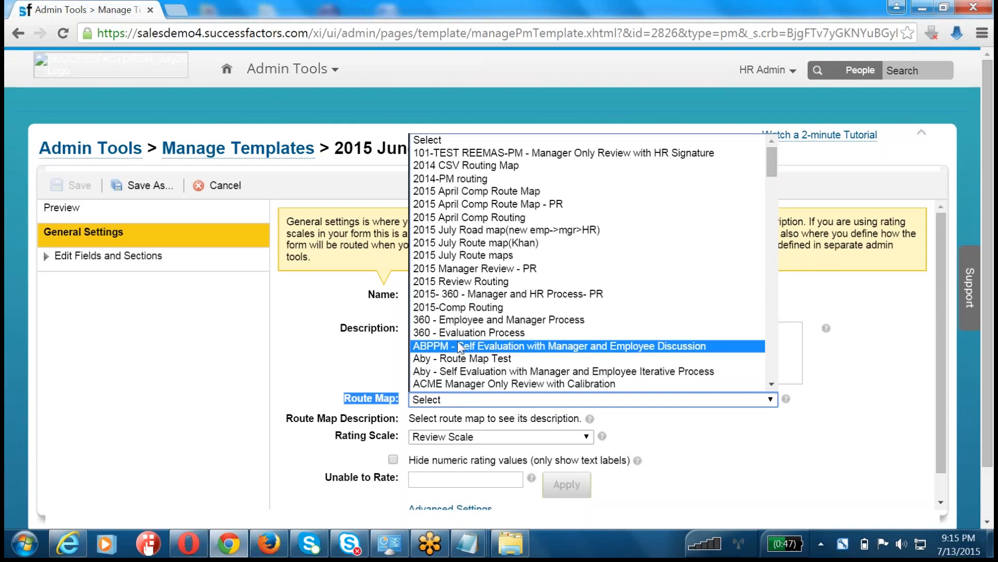
pyautogui.scroll(-12, 460, 347)
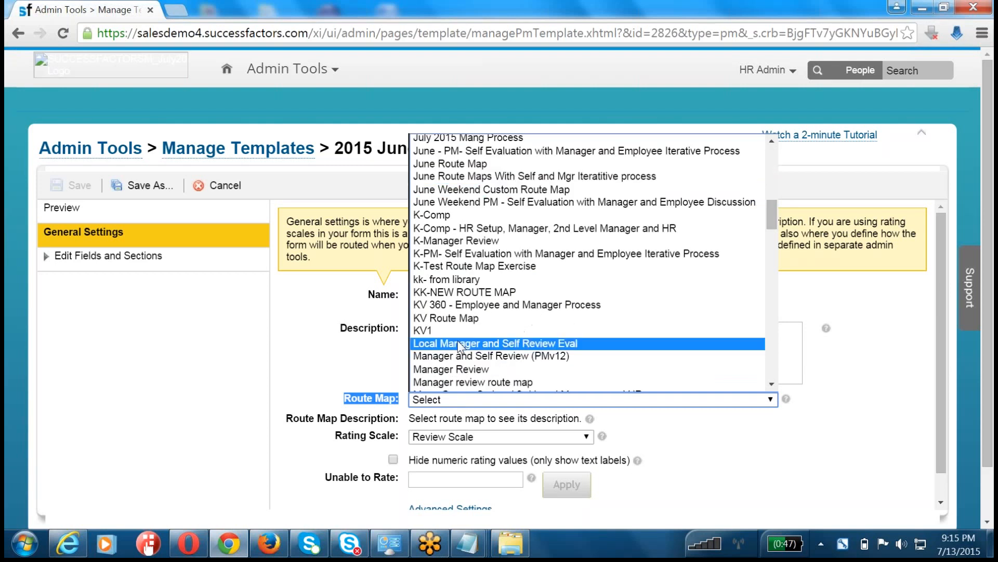
pyautogui.press('c')
pyautogui.press('Return')
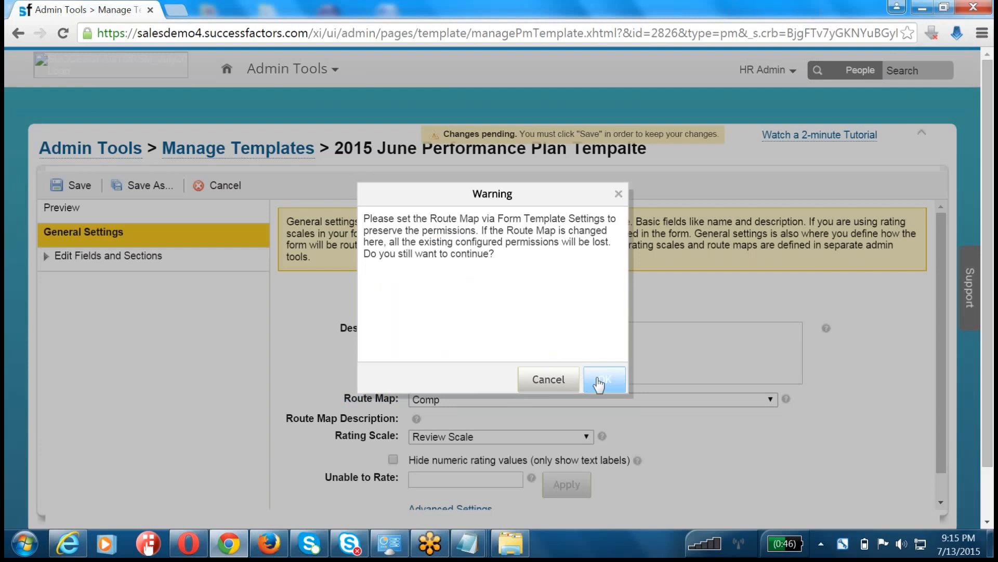
pyautogui.click(591, 379)
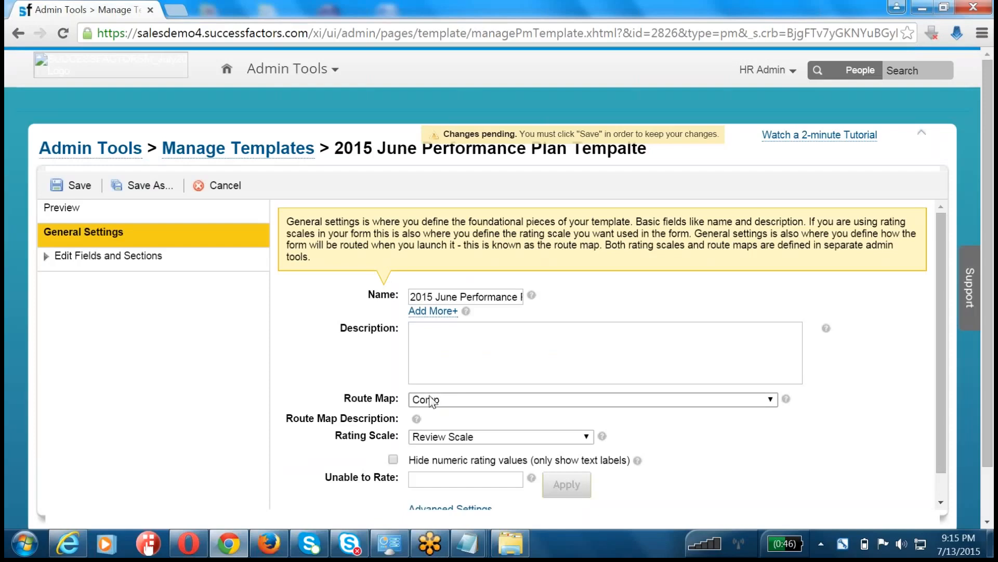
# - Leave the template without saving and open Manage Route maps by searching the admin tools for "route m"
pyautogui.click(129, 155)
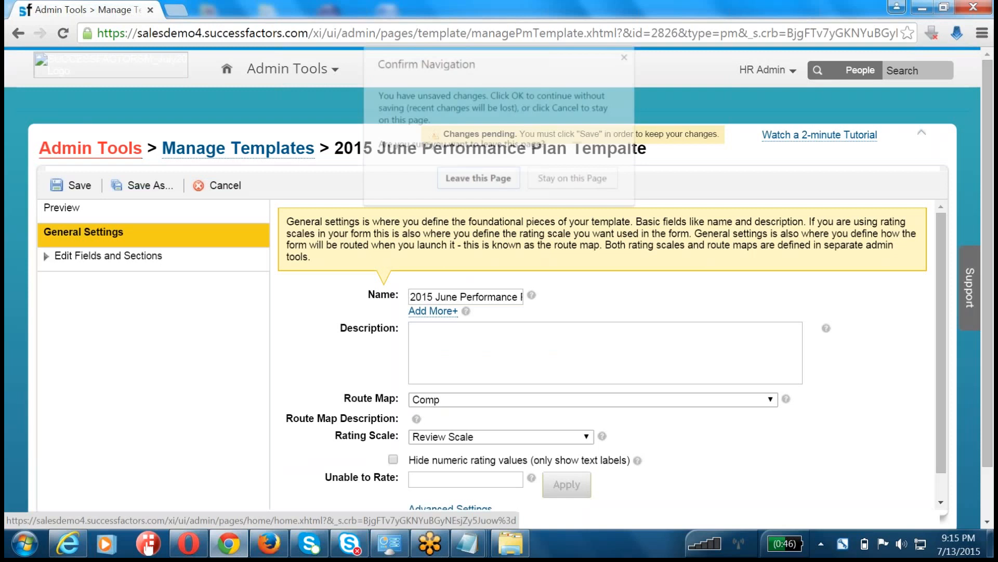
pyautogui.click(489, 185)
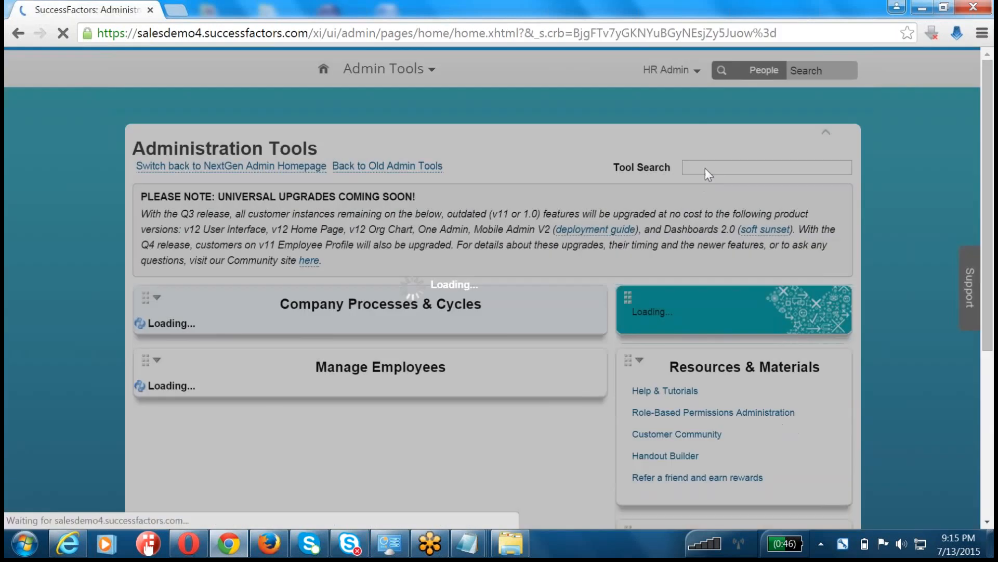
pyautogui.click(705, 167)
pyautogui.write('route m')
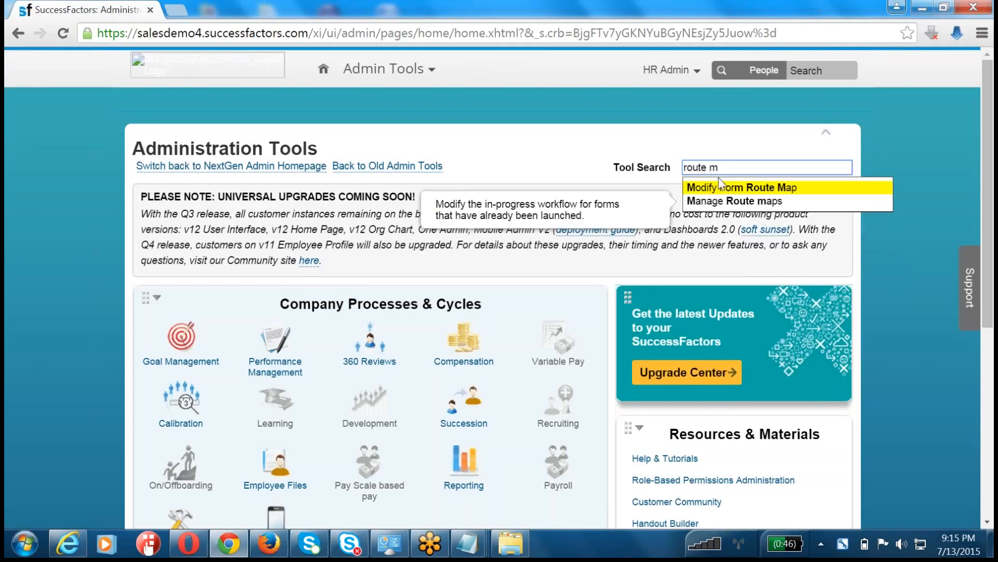
pyautogui.click(723, 202)
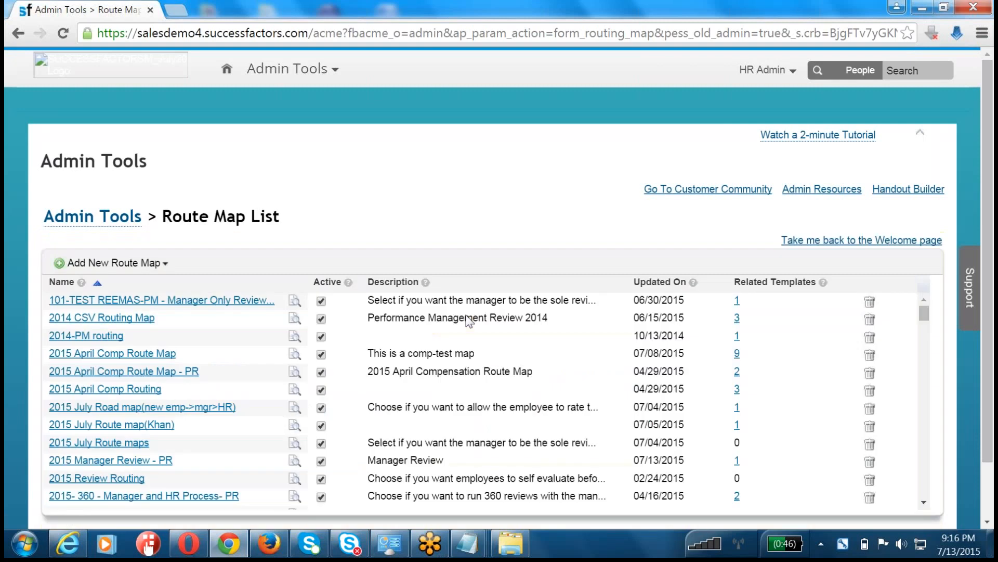
# - Open the Comp route map and review its Employee Review, Mgr Review and CompAdmin Review step configurations
pyautogui.scroll(-5, 211, 380)
pyautogui.scroll(-2, 211, 382)
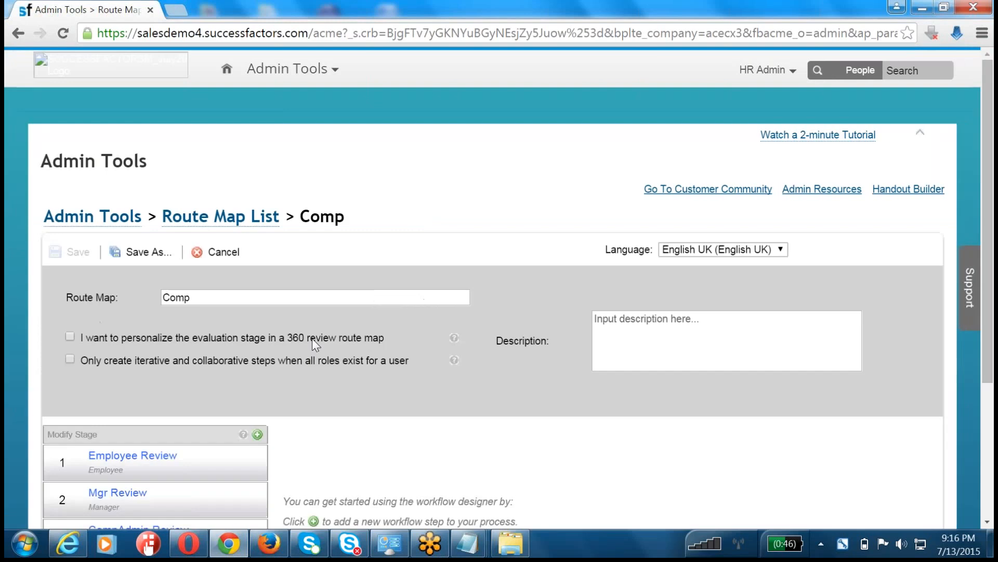
pyautogui.scroll(-2, 313, 342)
pyautogui.click(142, 389)
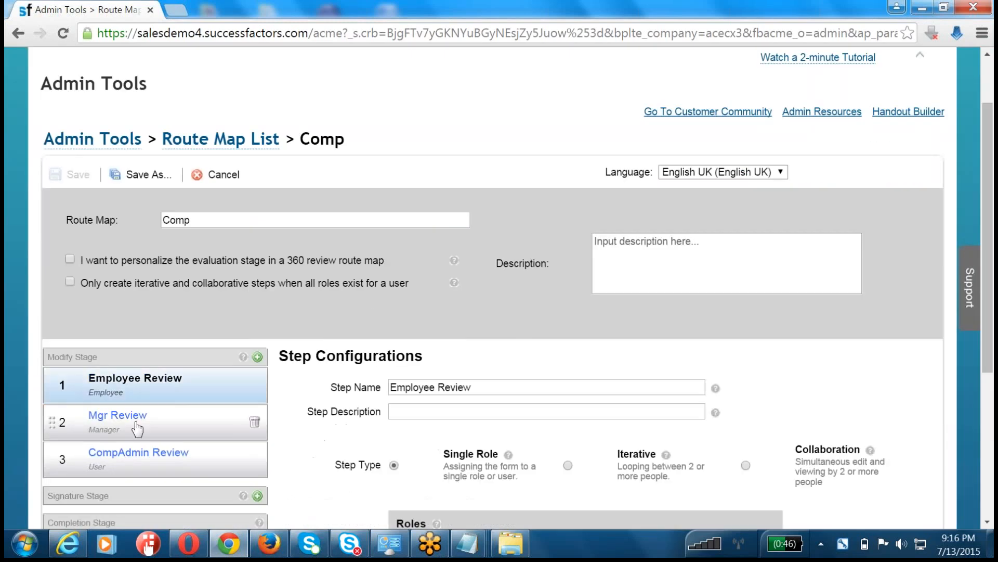
pyautogui.scroll(-3, 343, 406)
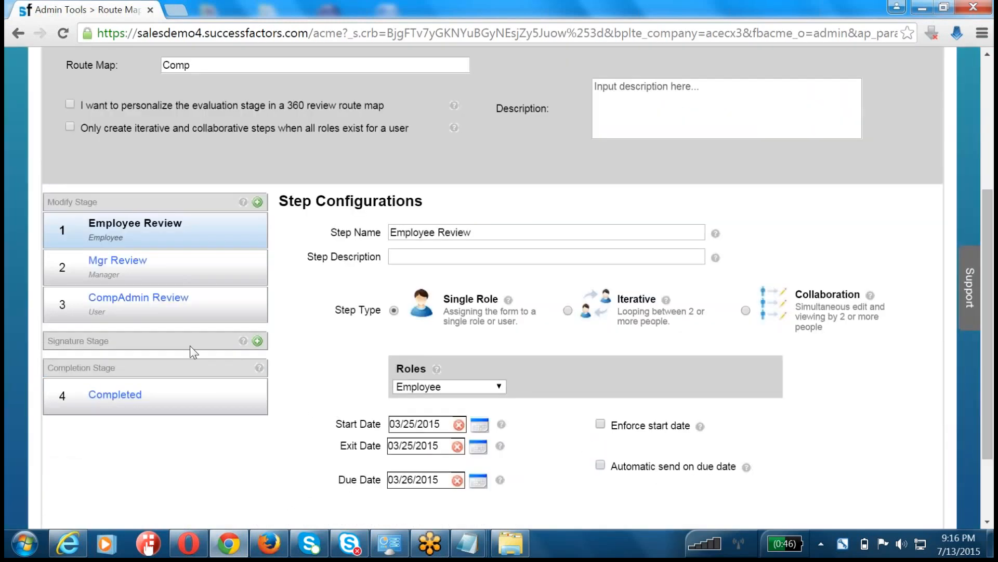
pyautogui.click(112, 266)
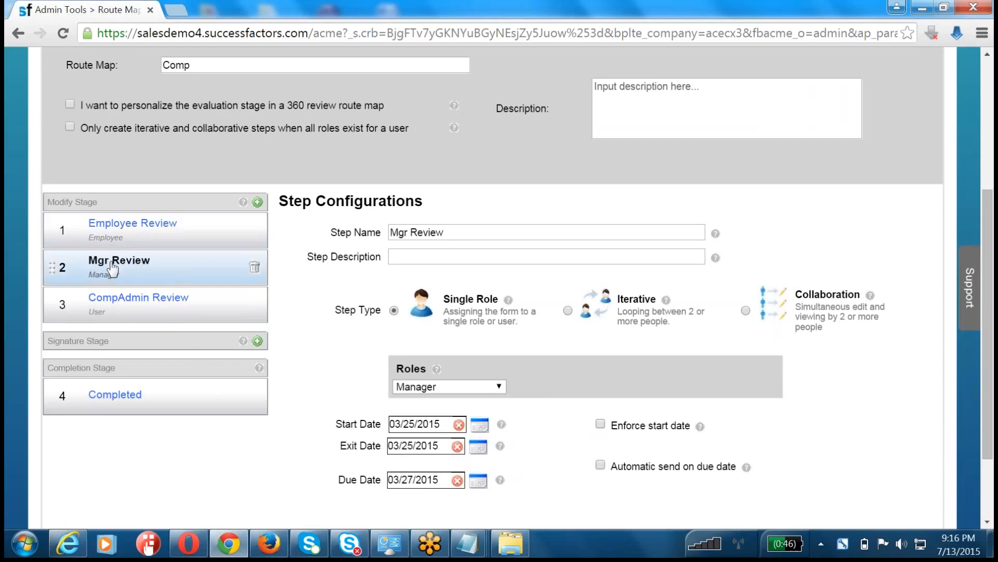
pyautogui.click(123, 310)
# - Set the exit date of the Employee Review step to 07/15/2015
pyautogui.click(255, 229)
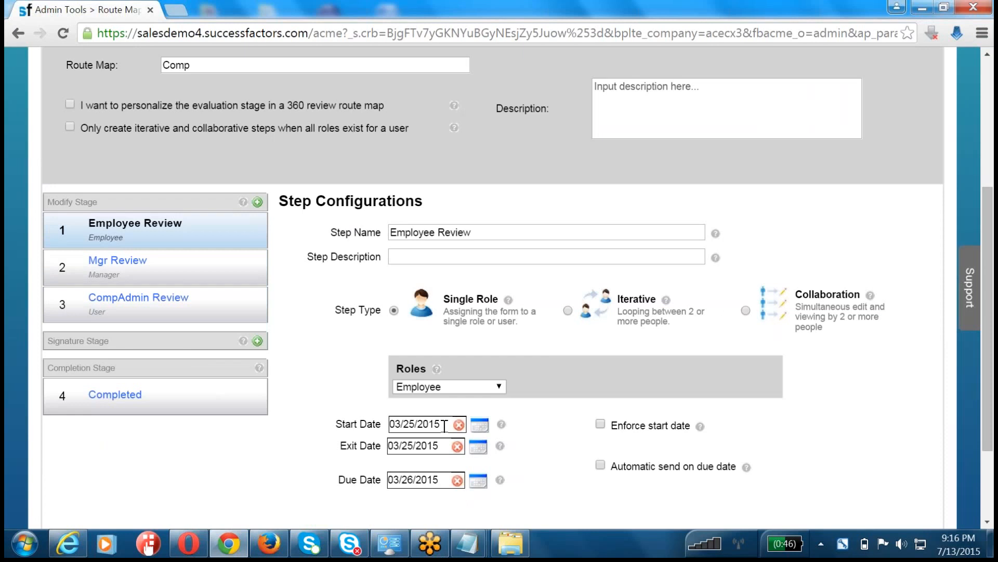
pyautogui.click(440, 446)
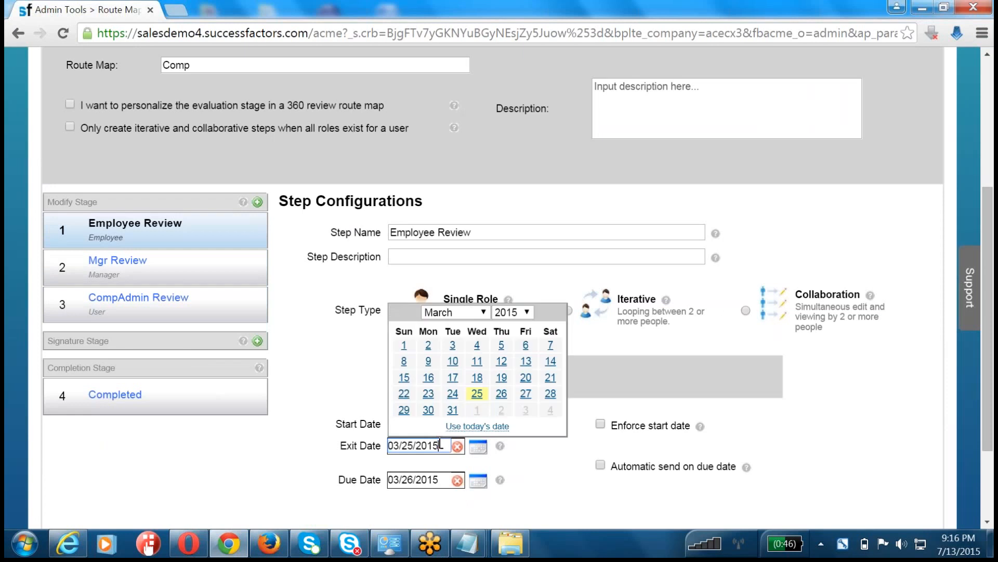
pyautogui.click(472, 313)
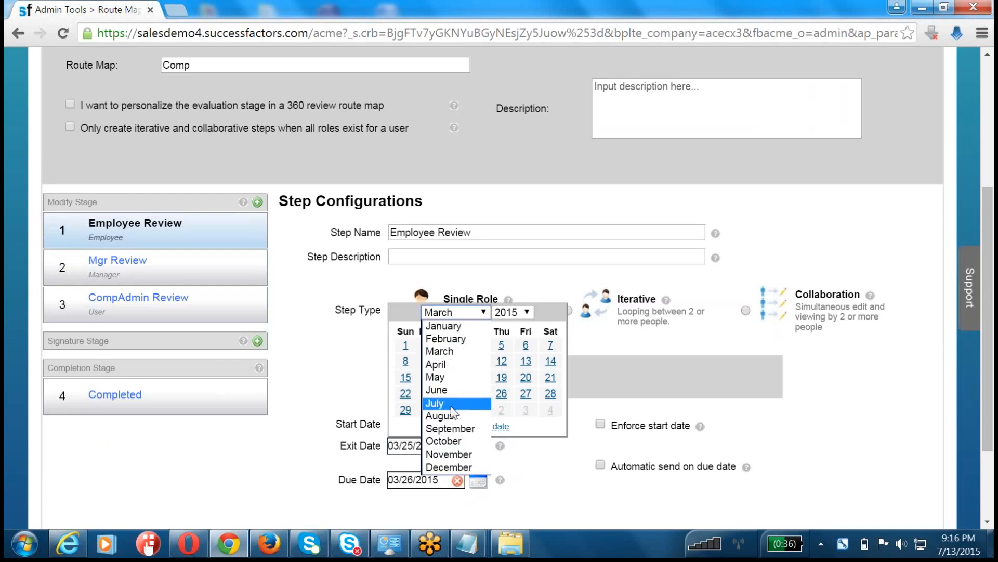
pyautogui.click(451, 404)
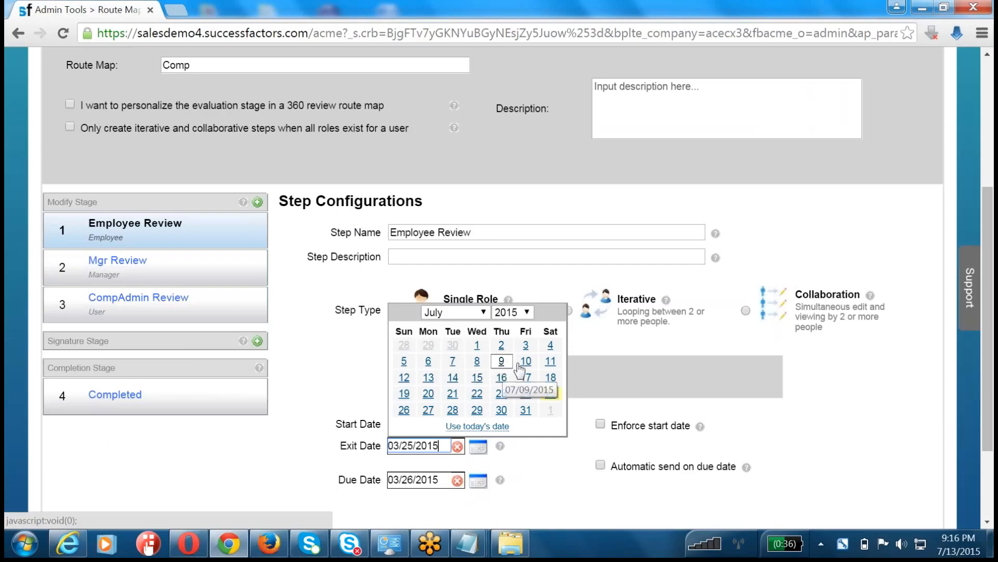
pyautogui.click(477, 377)
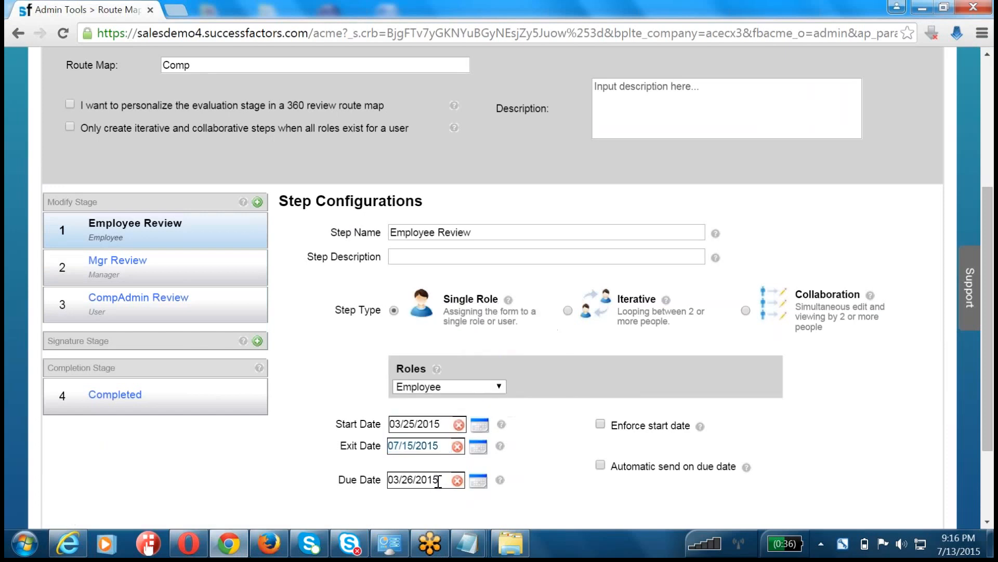
# - Set the due date of the Employee Review step to 07/28/2015
pyautogui.press('Tab')
pyautogui.click(479, 347)
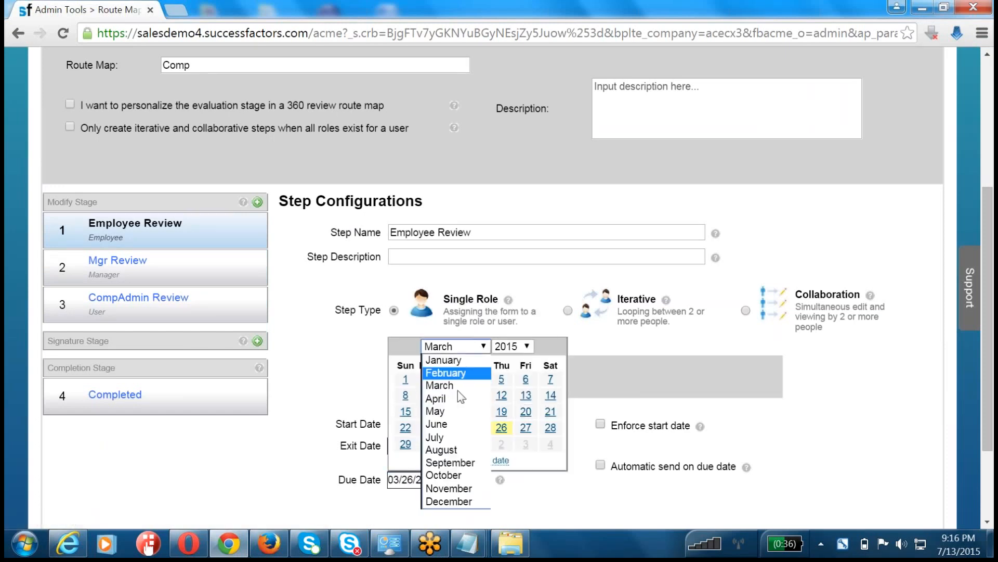
pyautogui.click(453, 434)
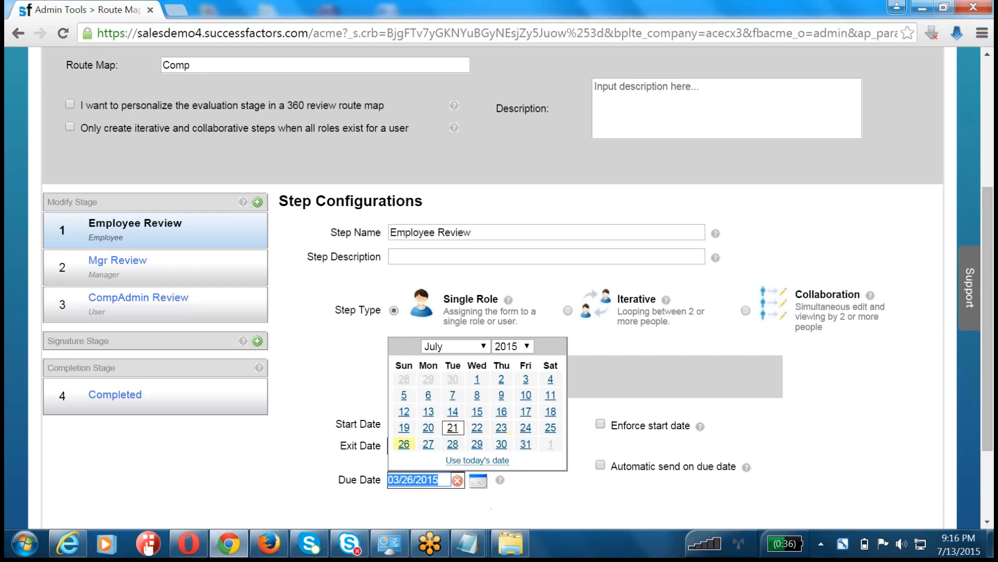
pyautogui.click(452, 443)
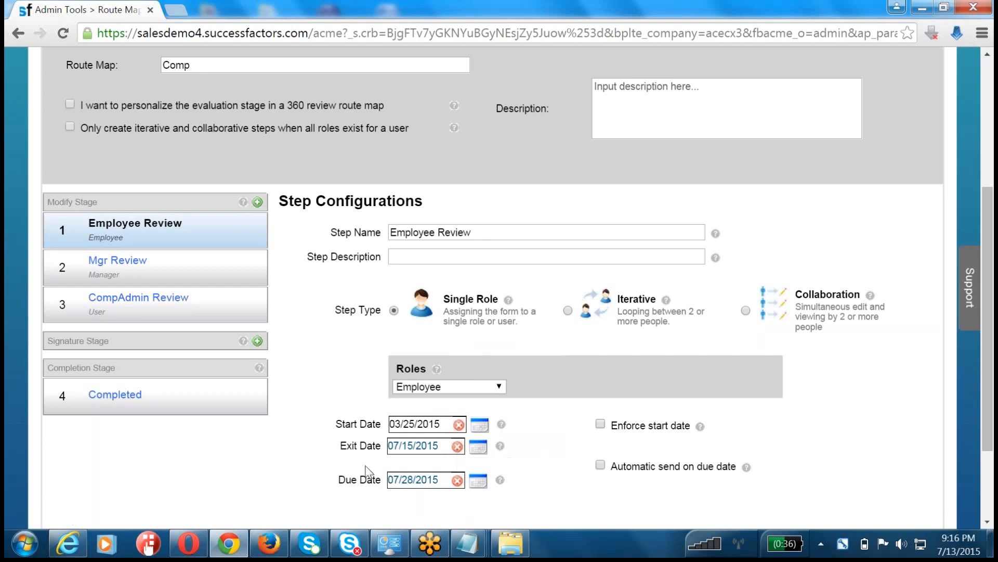
# - Select the Mgr Review step and set its exit date to 07/15/2015
pyautogui.scroll(-2, 295, 364)
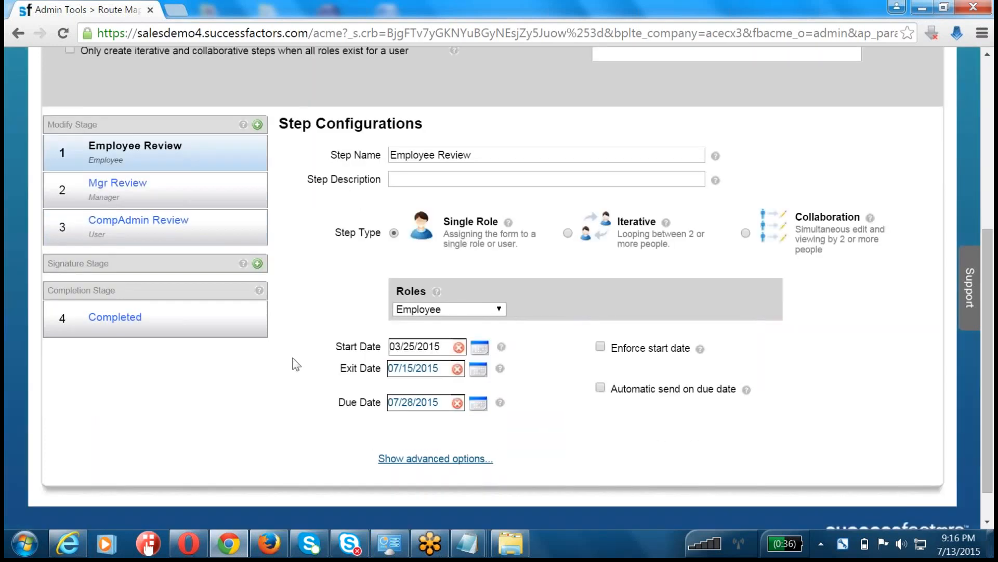
pyautogui.scroll(4, 364, 265)
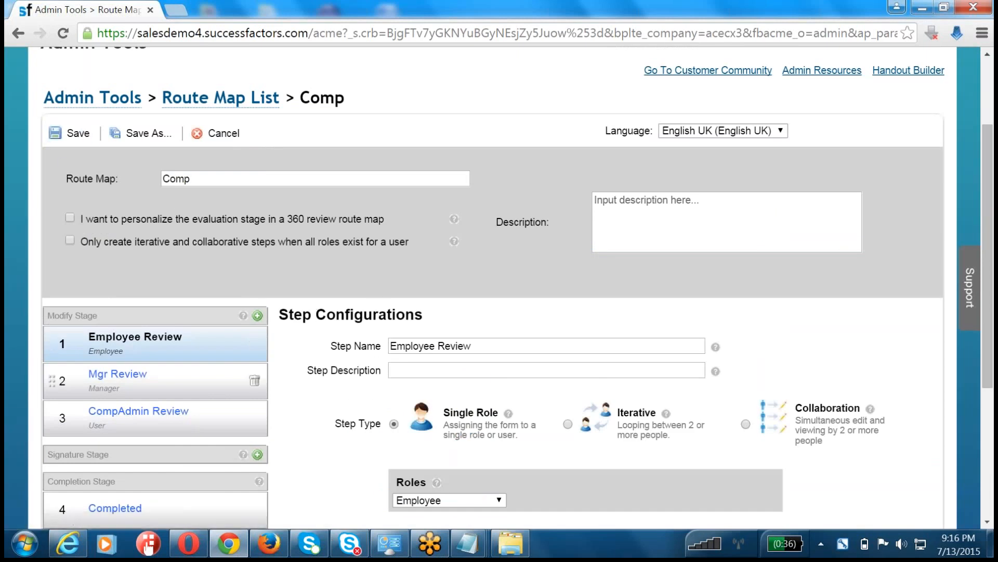
pyautogui.click(120, 380)
pyautogui.scroll(-3, 431, 364)
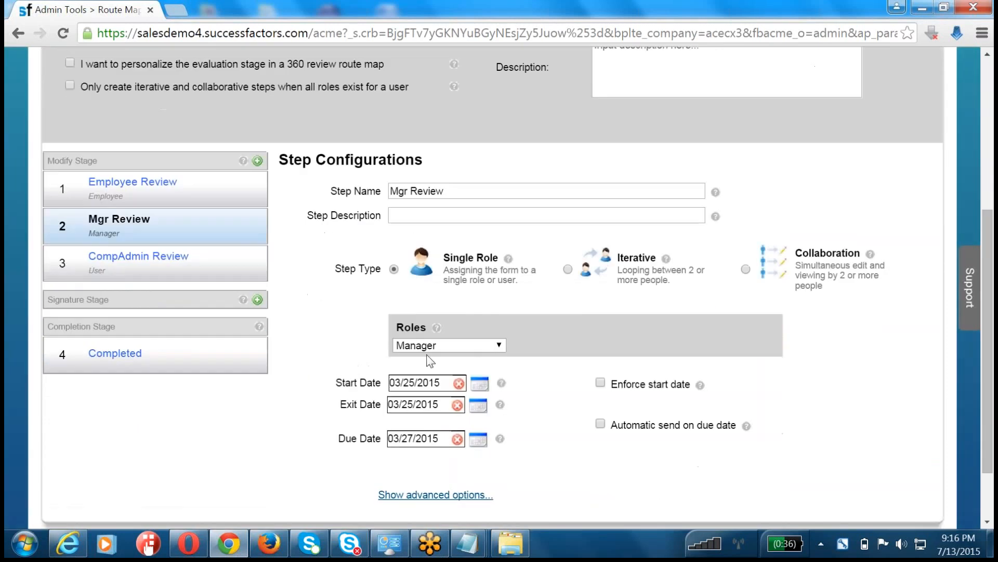
pyautogui.click(436, 387)
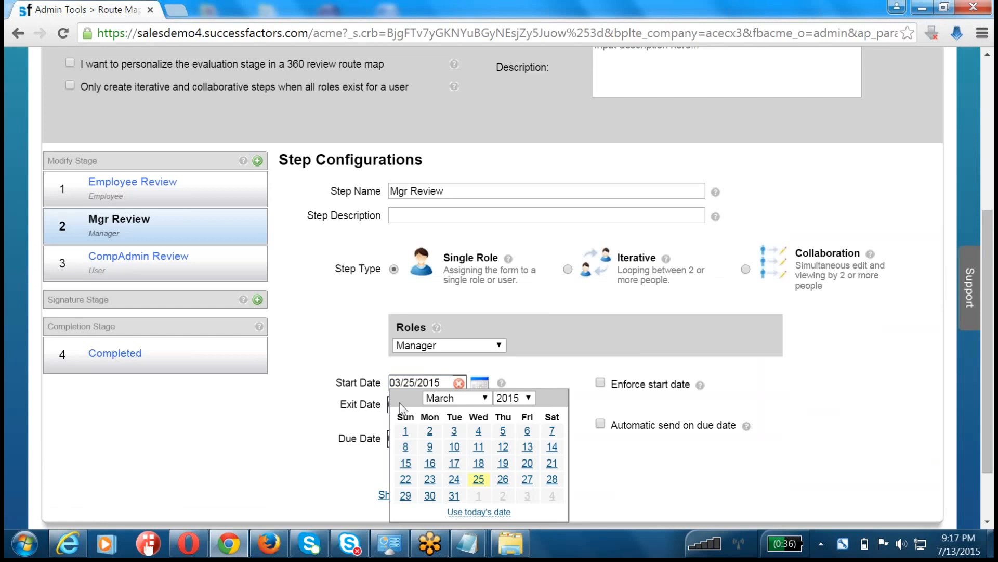
pyautogui.click(364, 417)
pyautogui.moveTo(363, 416); pyautogui.dragTo(399, 405)
pyautogui.click(399, 405)
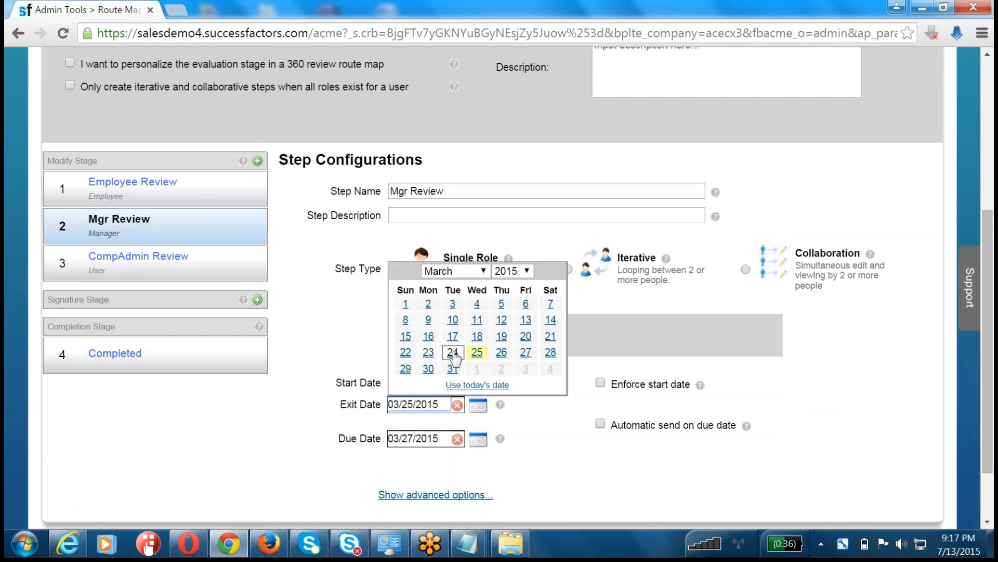
pyautogui.click(471, 271)
pyautogui.click(457, 363)
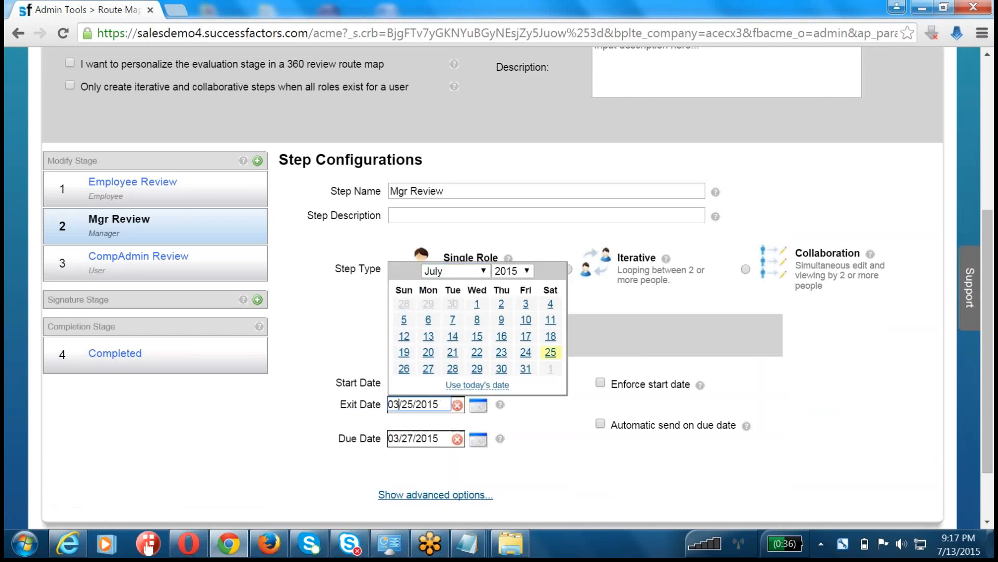
pyautogui.click(477, 336)
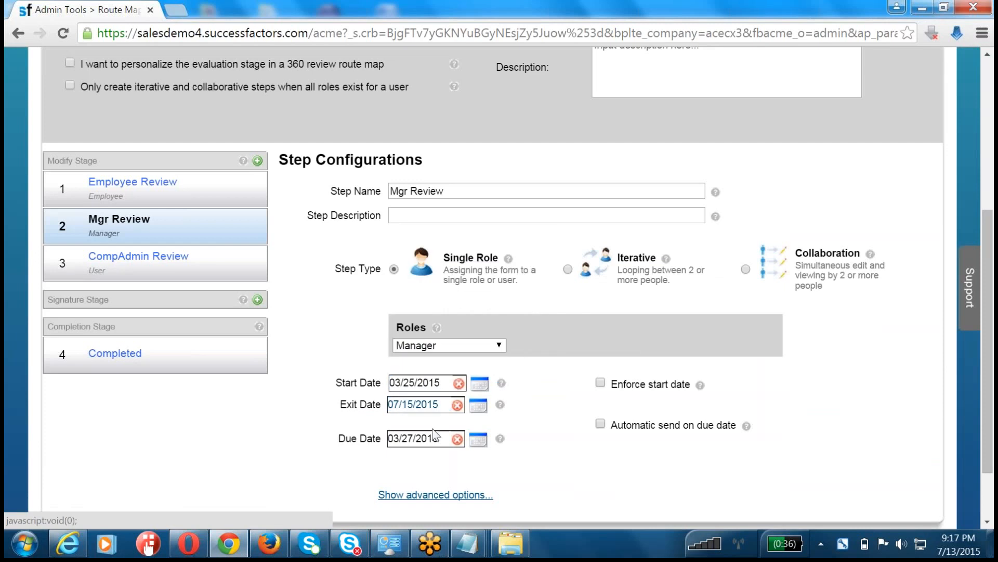
# - Set the due date of the Mgr Review step to 07/23/2015
pyautogui.click(432, 439)
pyautogui.click(457, 305)
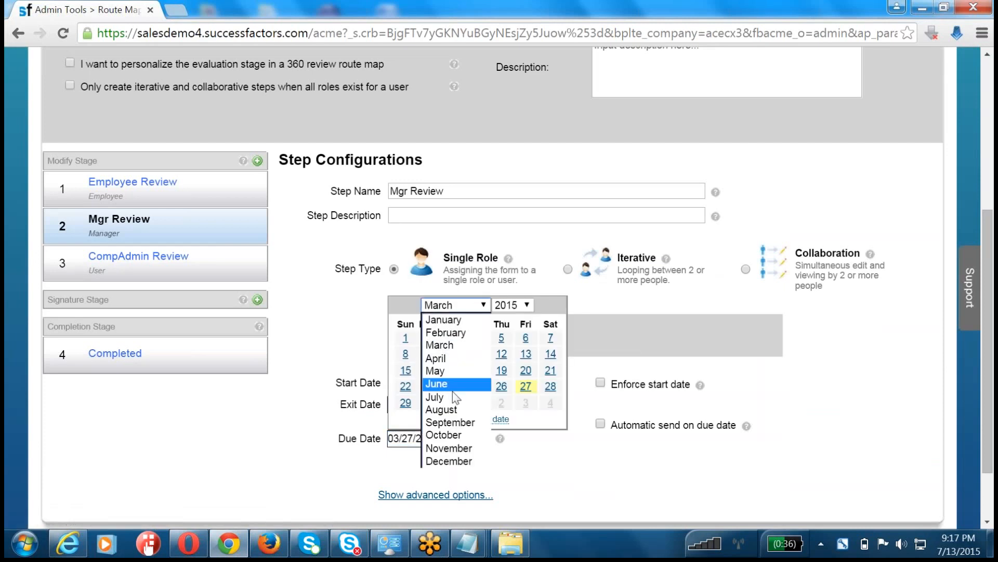
pyautogui.click(489, 396)
pyautogui.click(492, 391)
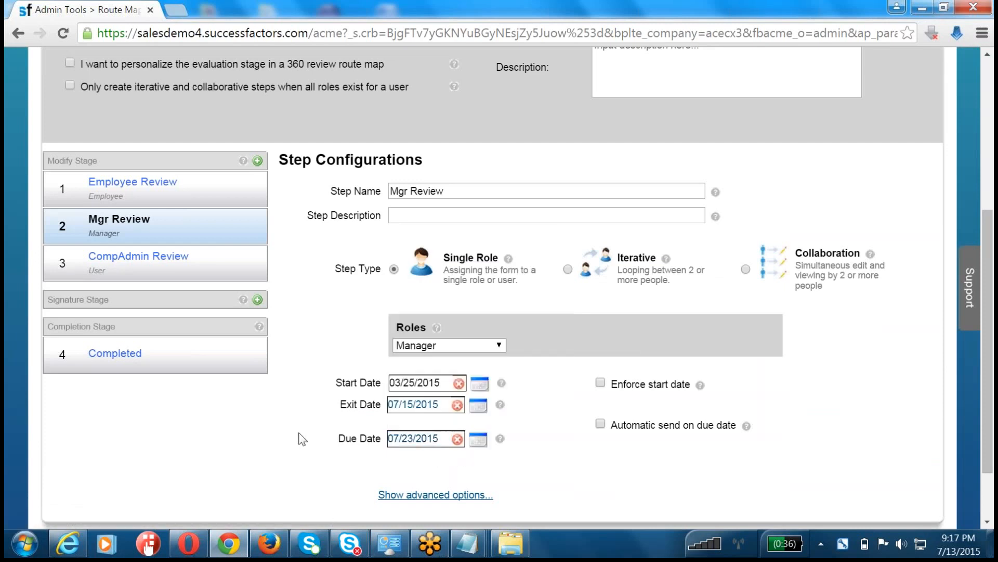
pyautogui.scroll(3, 146, 123)
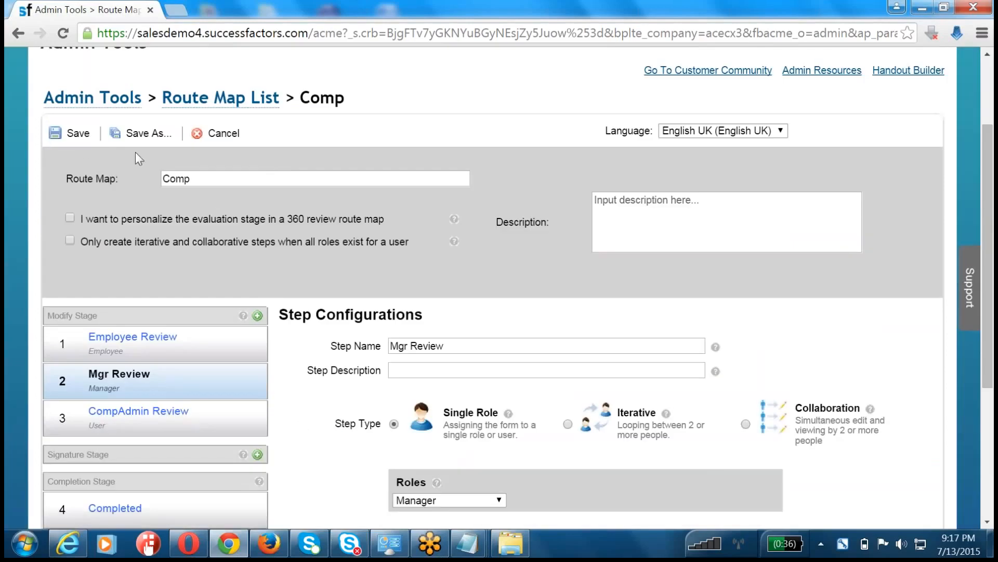
# - Select the CompAdmin Review step and set its exit date to 07/22/2015
pyautogui.scroll(-5, 280, 518)
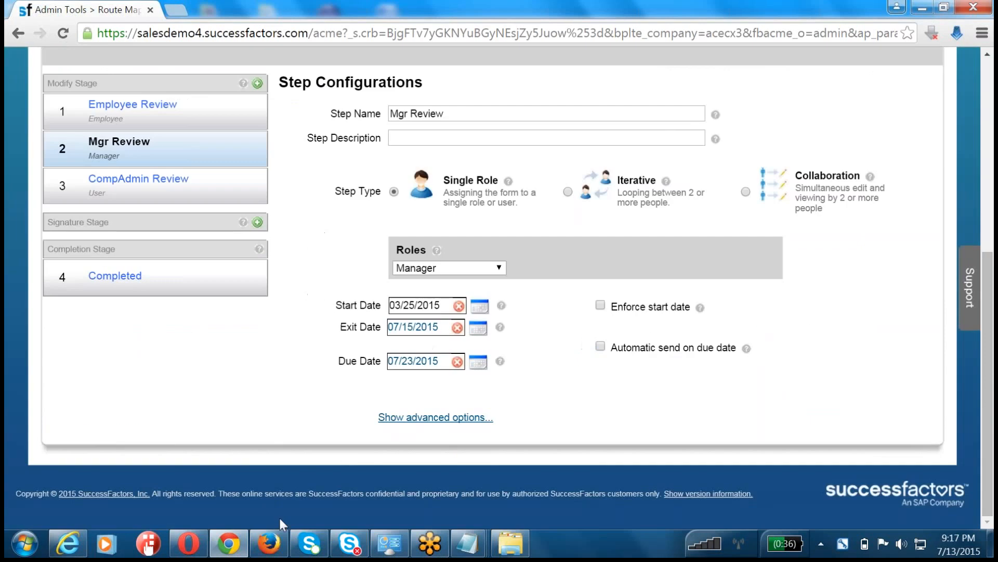
pyautogui.scroll(5, 243, 466)
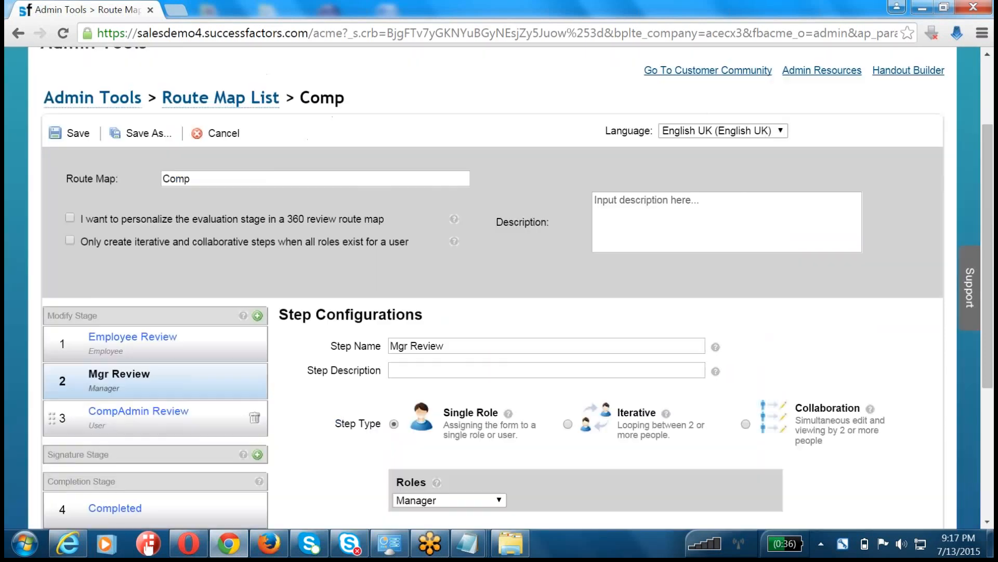
pyautogui.click(224, 422)
pyautogui.scroll(-3, 300, 409)
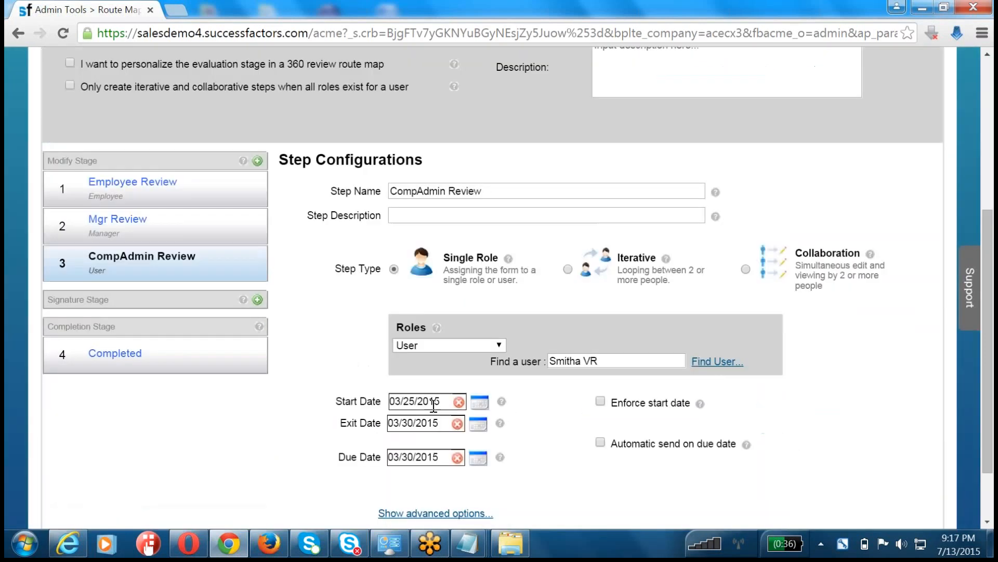
pyautogui.click(431, 422)
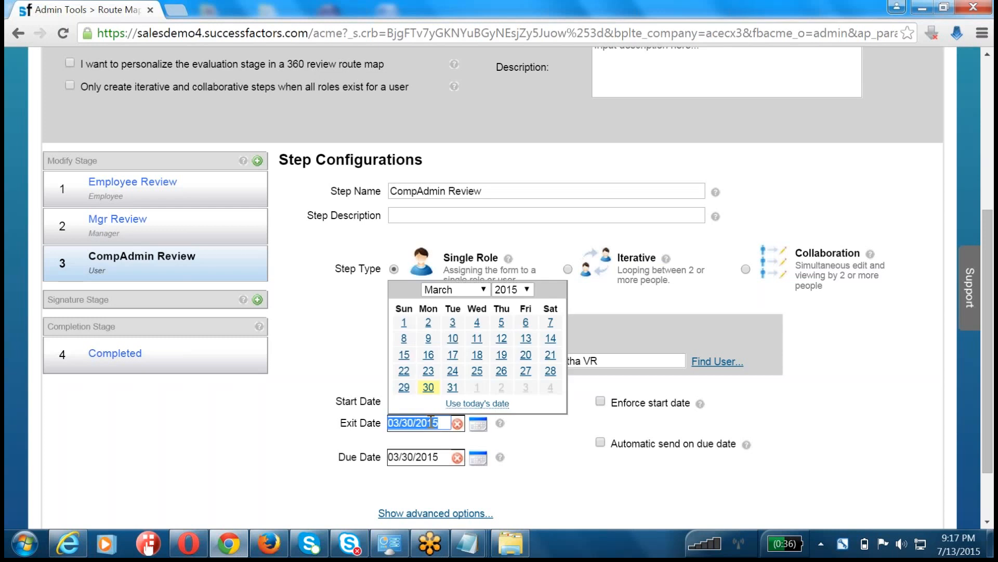
pyautogui.click(460, 290)
pyautogui.click(455, 382)
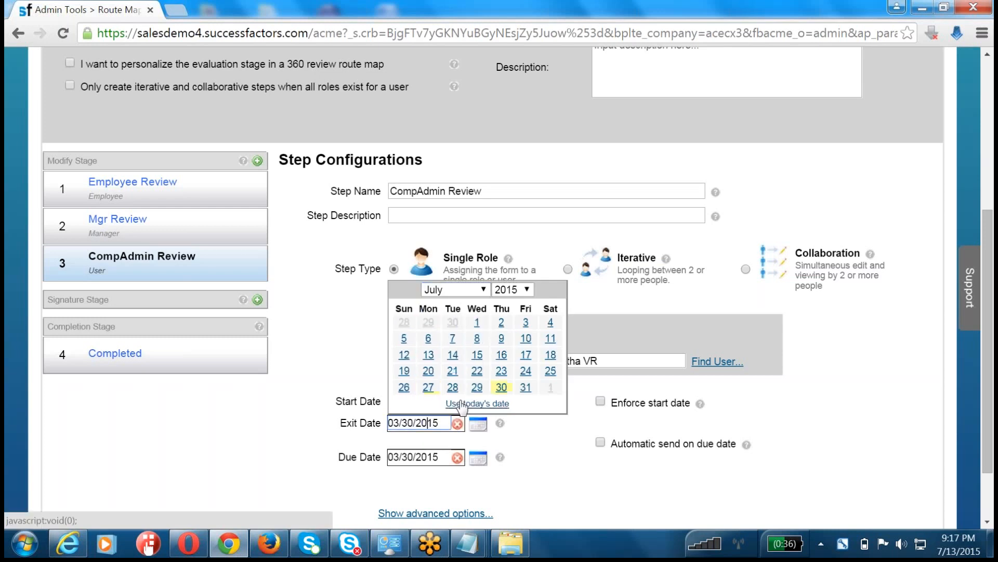
pyautogui.click(477, 371)
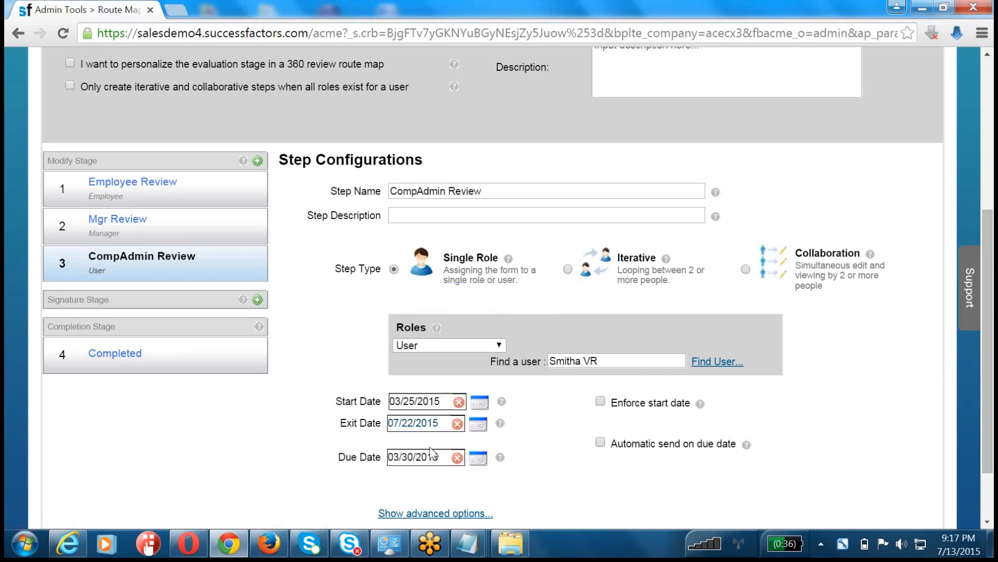
# - Set the due date of the CompAdmin Review step to 07/30/2015 and save the route map
pyautogui.click(478, 457)
pyautogui.click(469, 330)
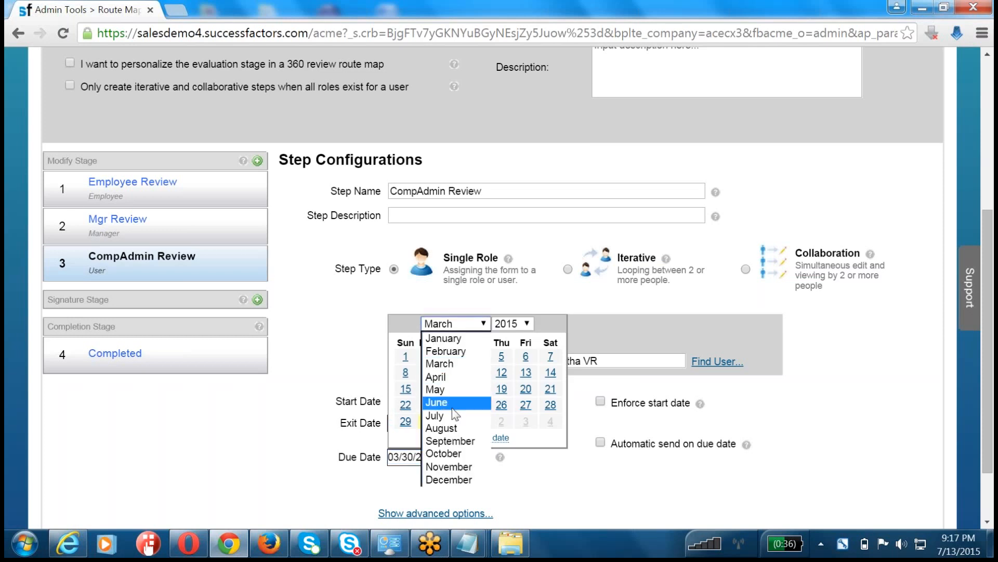
pyautogui.click(486, 416)
pyautogui.click(494, 421)
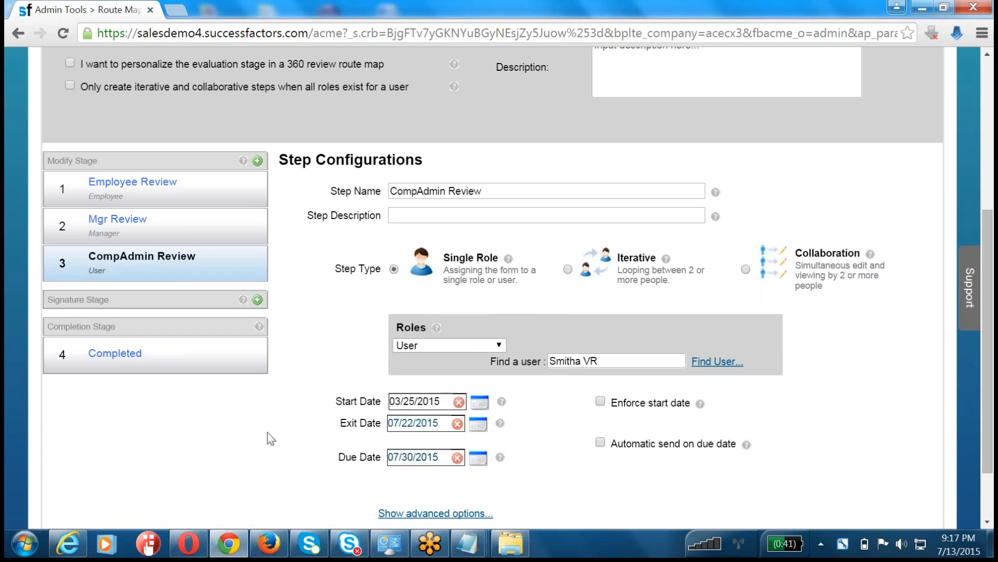
pyautogui.scroll(2, 112, 108)
pyautogui.scroll(3, 111, 108)
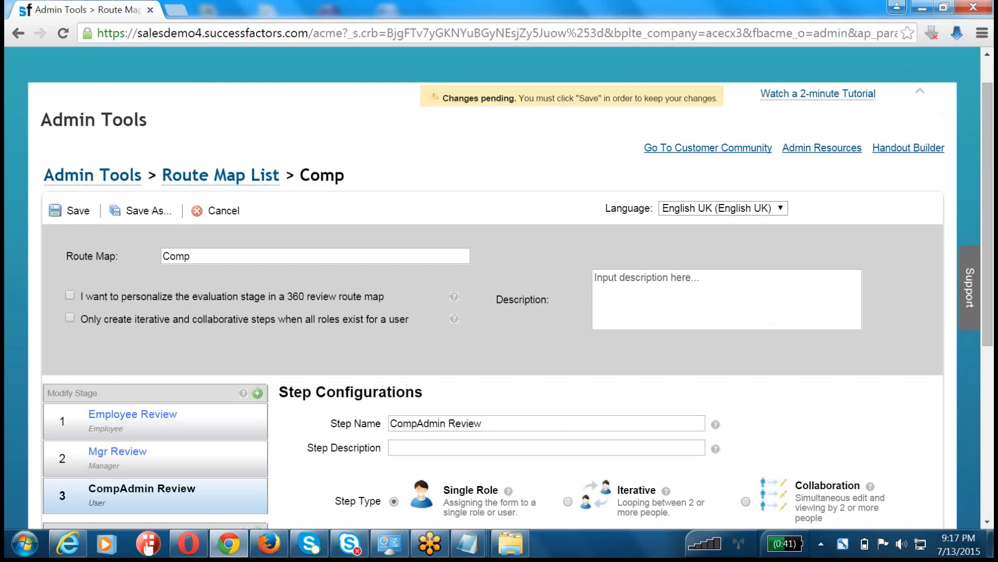
pyautogui.click(84, 211)
# - Try the Iterative step type for CompAdmin Review, with Manager as entry and exit user and Employee as the second role
pyautogui.scroll(-3, 287, 359)
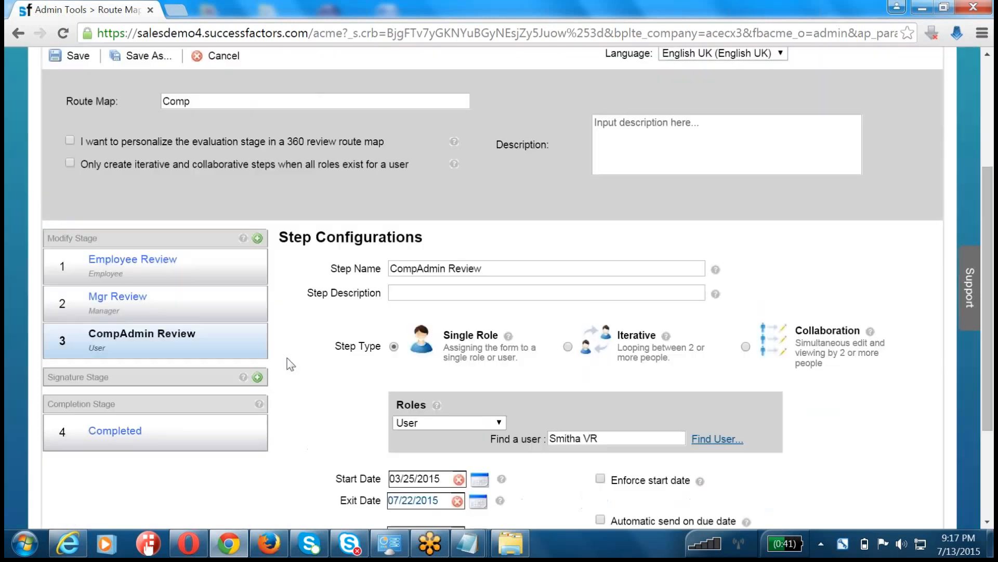
pyautogui.scroll(-2, 287, 358)
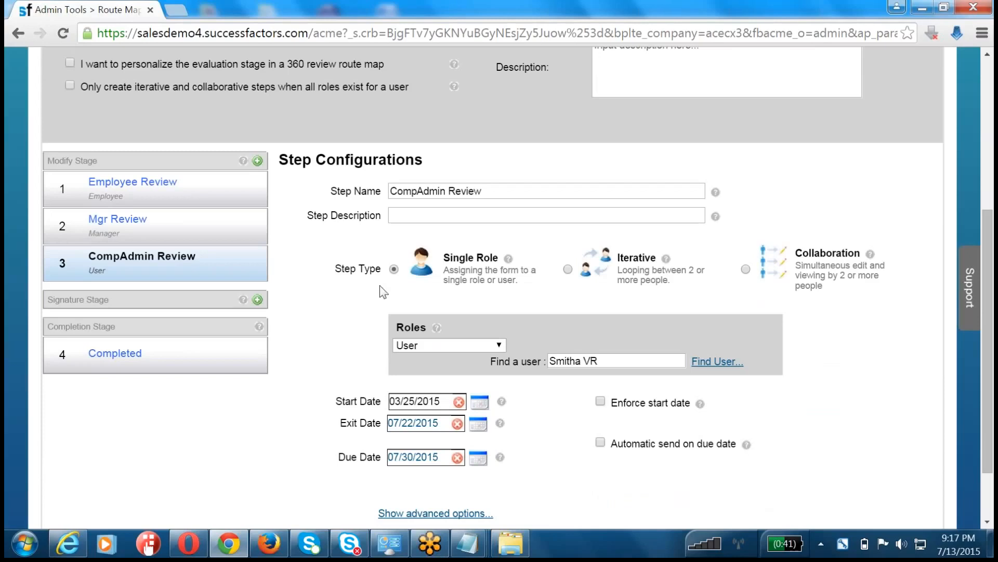
pyautogui.moveTo(334, 269); pyautogui.dragTo(381, 265)
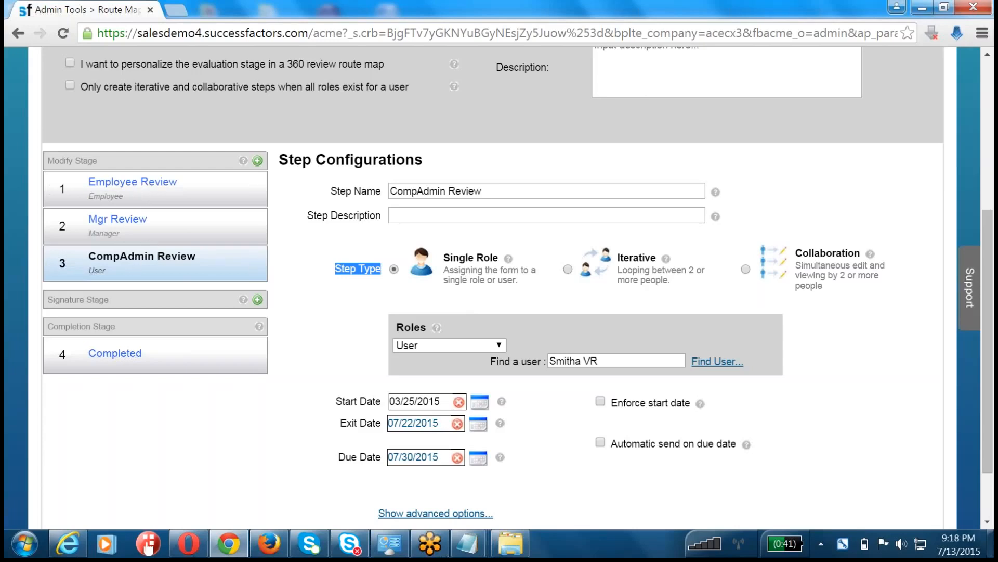
pyautogui.click(568, 269)
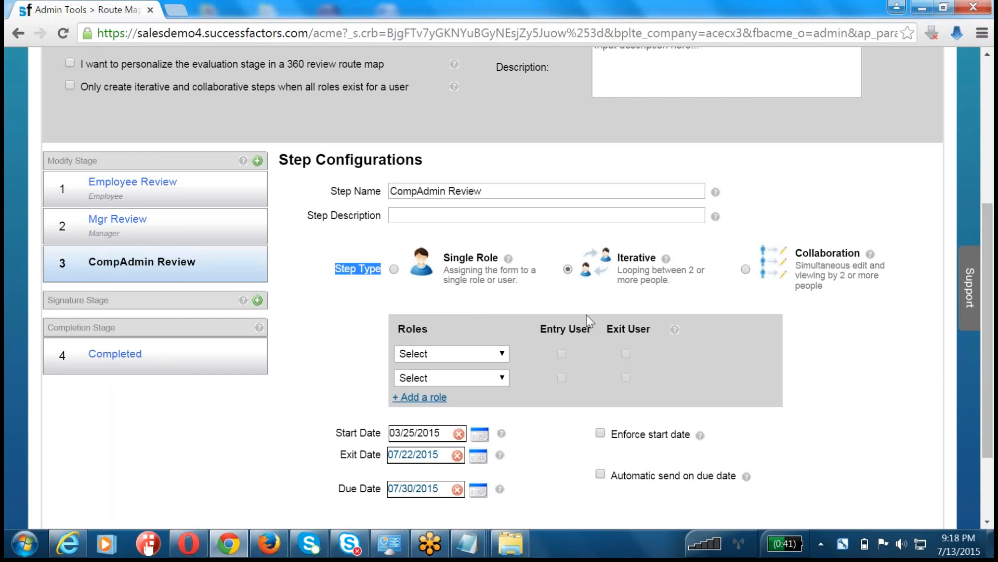
pyautogui.click(455, 353)
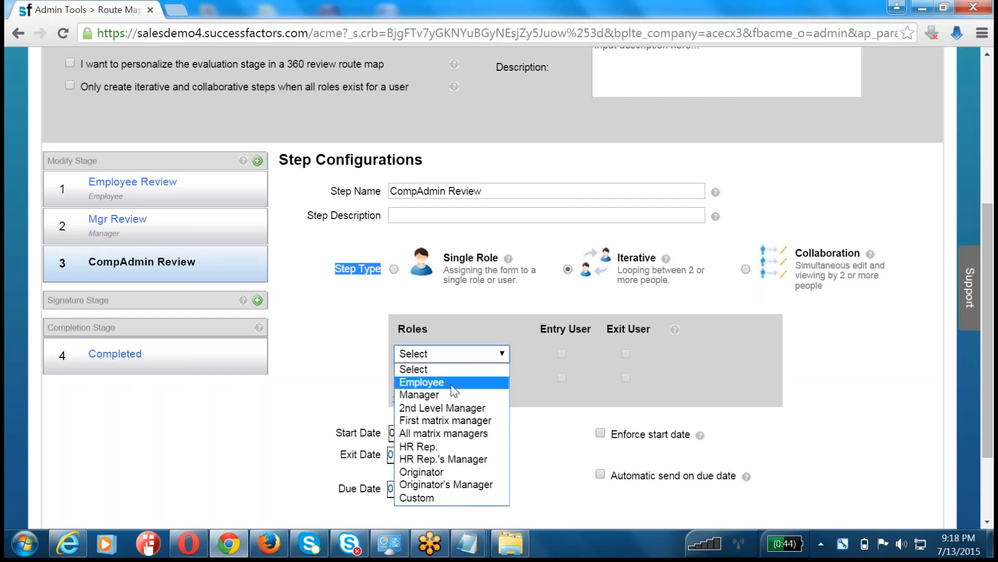
pyautogui.click(452, 394)
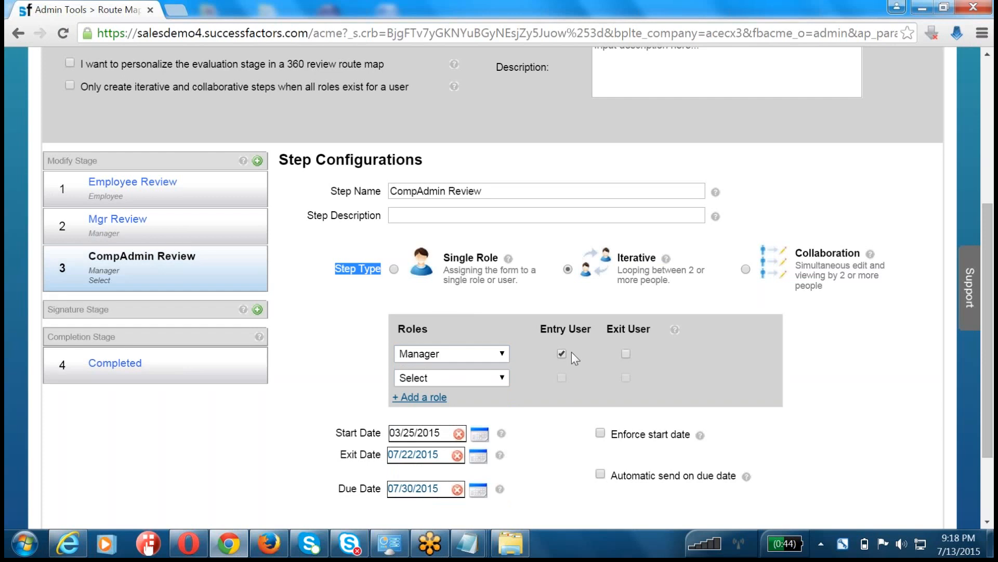
pyautogui.click(475, 384)
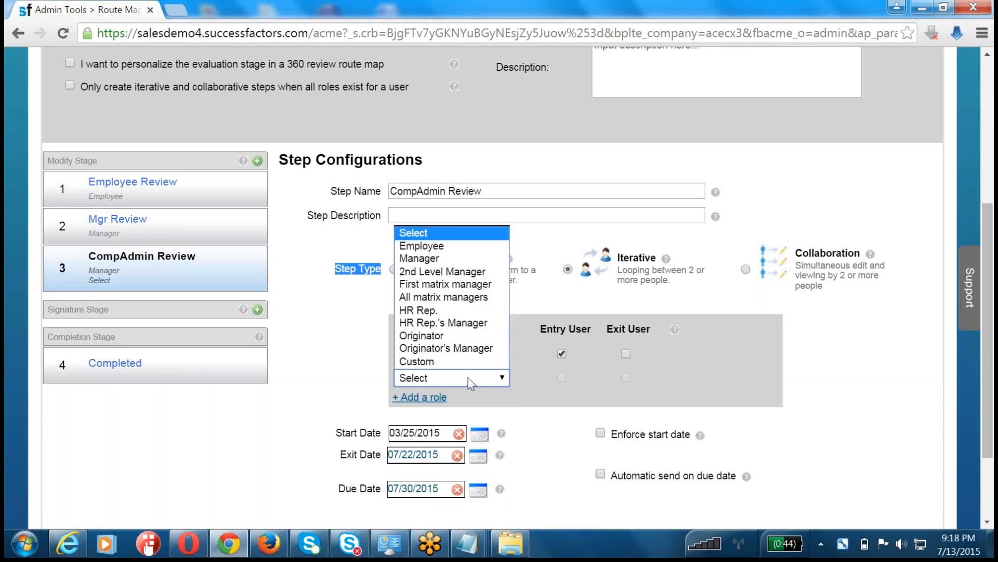
pyautogui.click(584, 396)
pyautogui.click(626, 354)
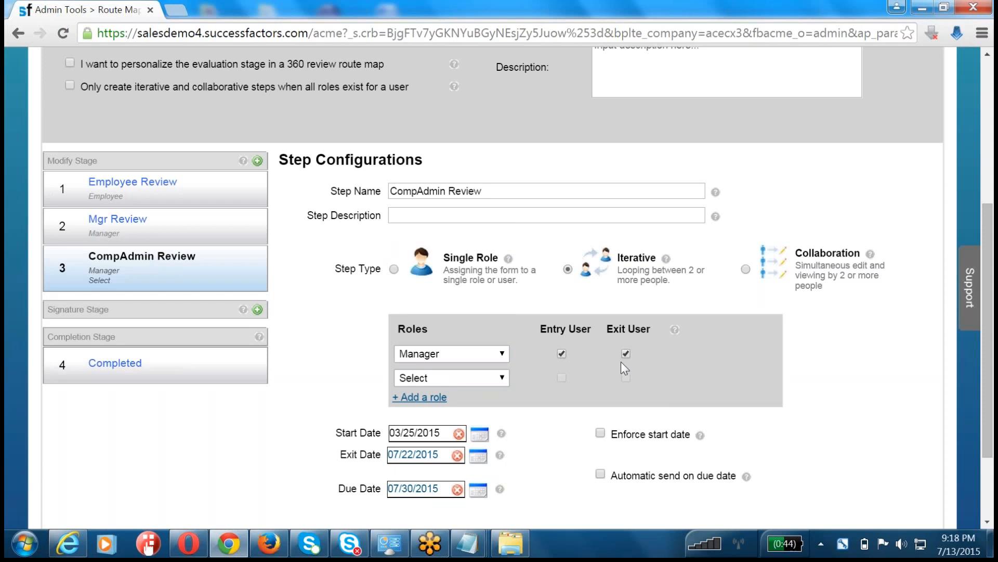
pyautogui.click(456, 376)
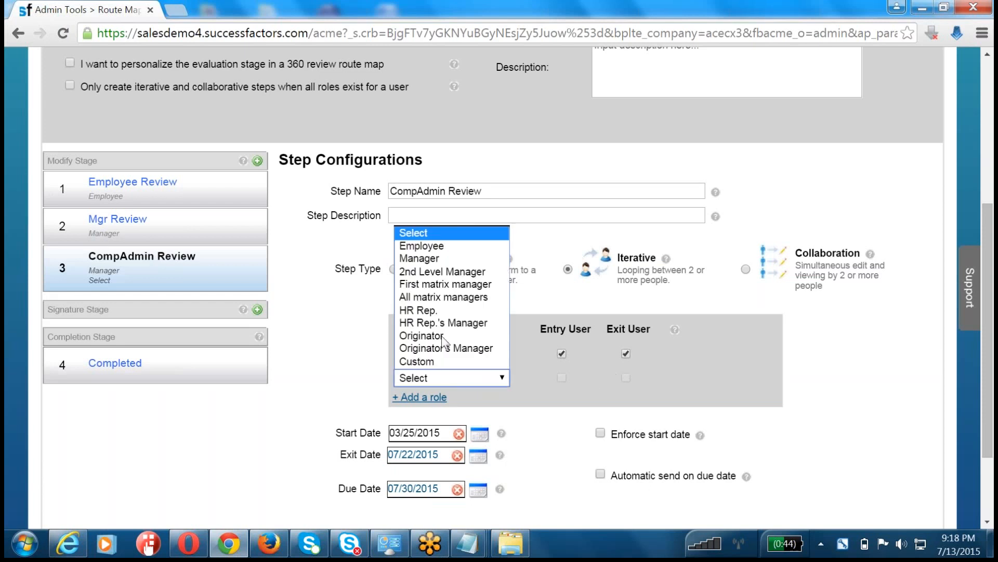
pyautogui.click(421, 245)
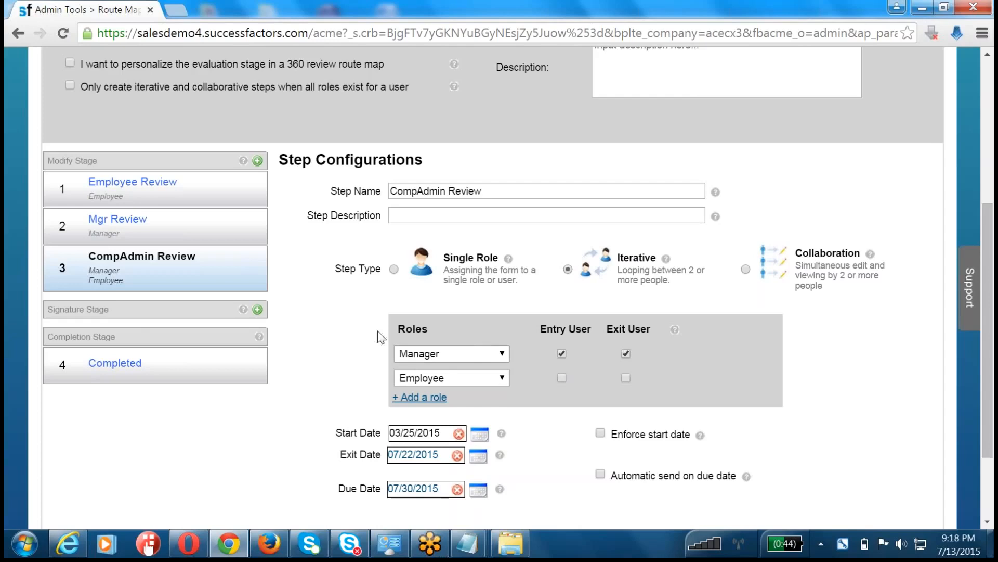
# - Switch the CompAdmin Review step type back to Single Role and look through the available roles
pyautogui.moveTo(395, 325); pyautogui.dragTo(509, 385)
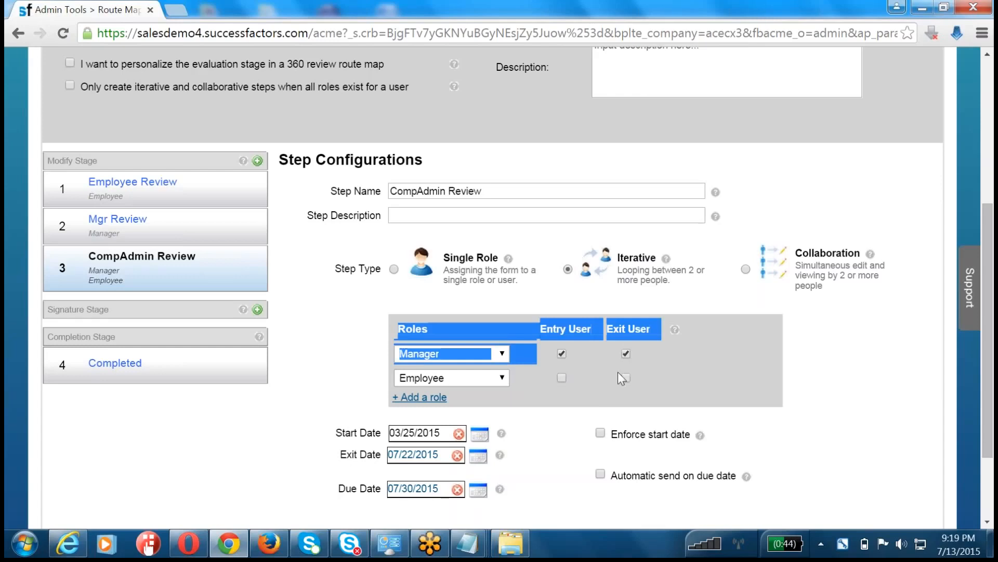
pyautogui.click(514, 367)
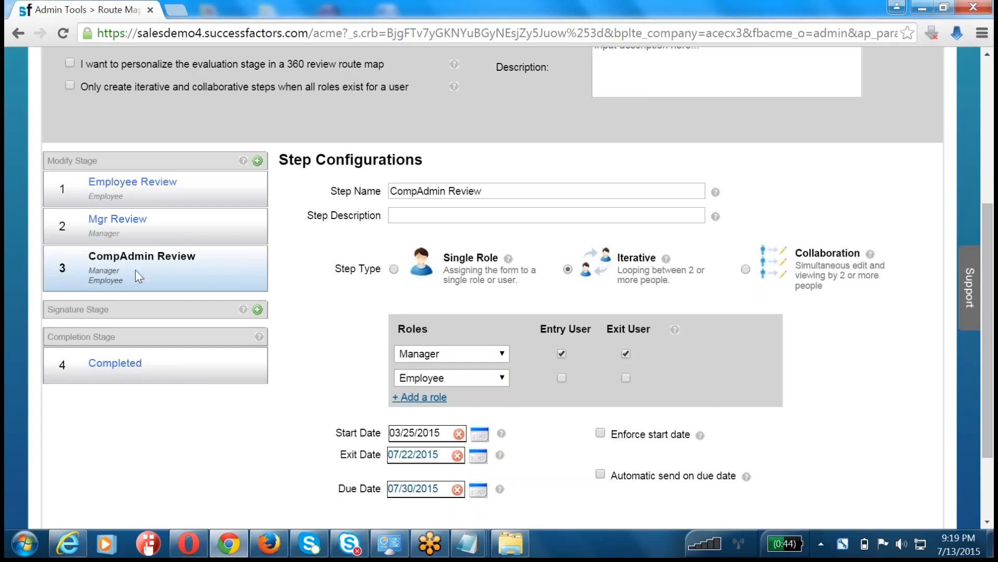
pyautogui.moveTo(72, 258); pyautogui.dragTo(237, 263)
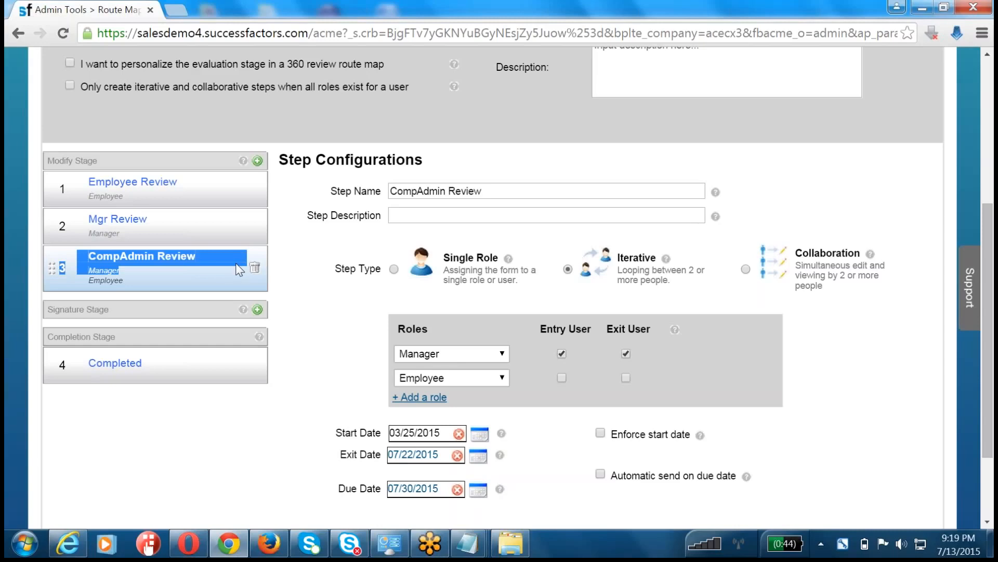
pyautogui.click(399, 267)
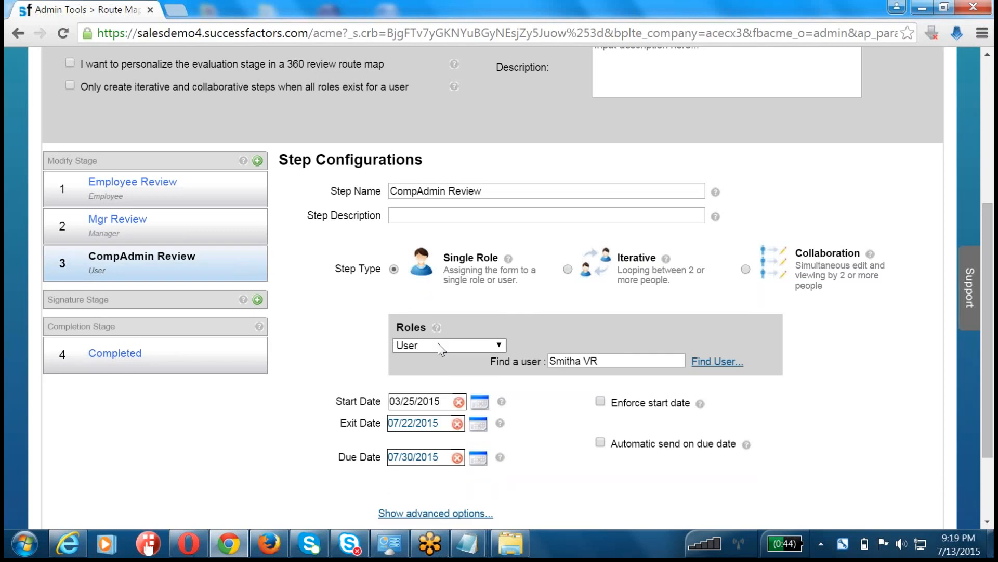
pyautogui.click(439, 345)
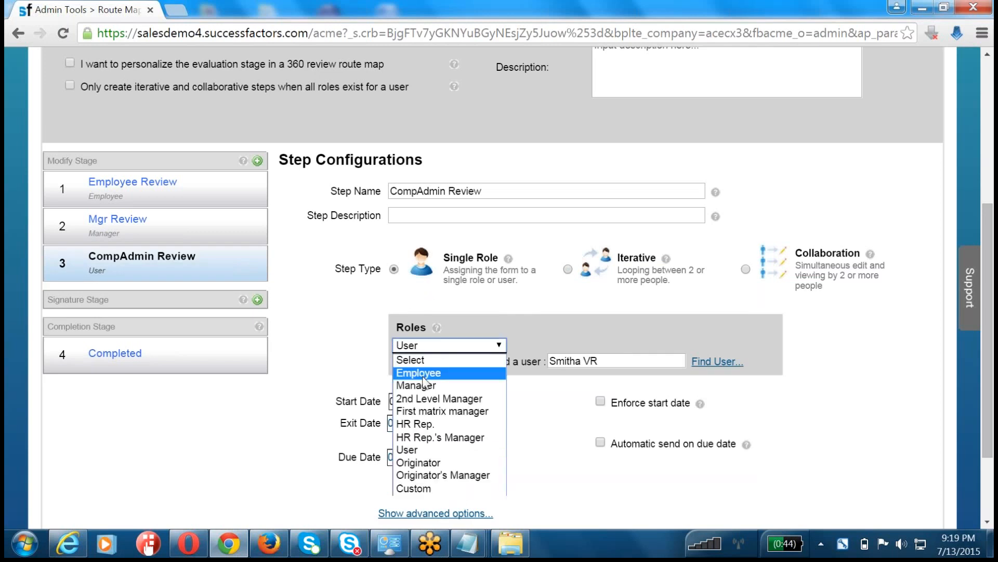
pyautogui.click(363, 334)
# - Replace the user assigned to the CompAdmin Review step with the one found by username hradmin, and try to save the route map
pyautogui.moveTo(604, 361); pyautogui.dragTo(396, 361)
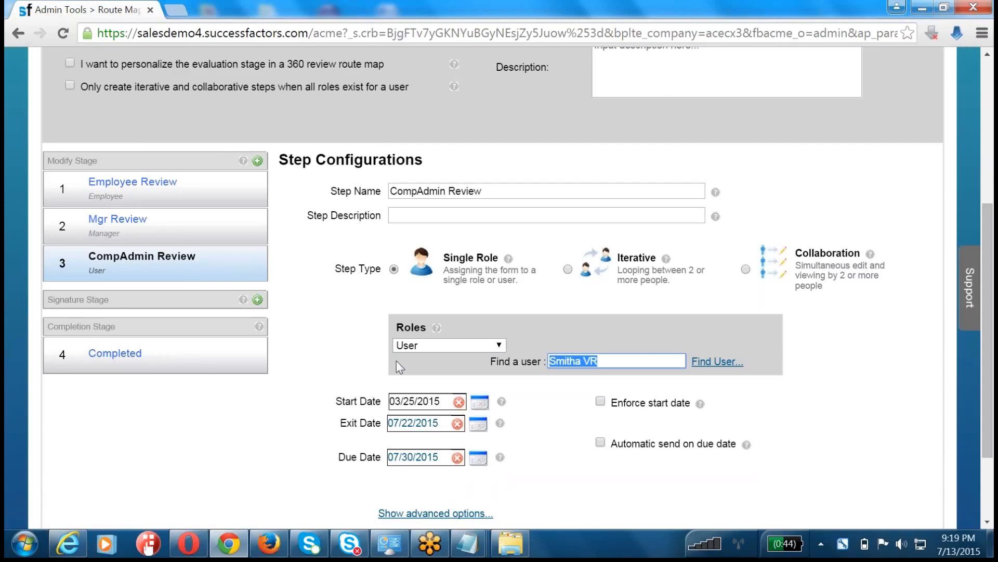
pyautogui.press('BackSpace')
pyautogui.press('Tab')
pyautogui.press('Return')
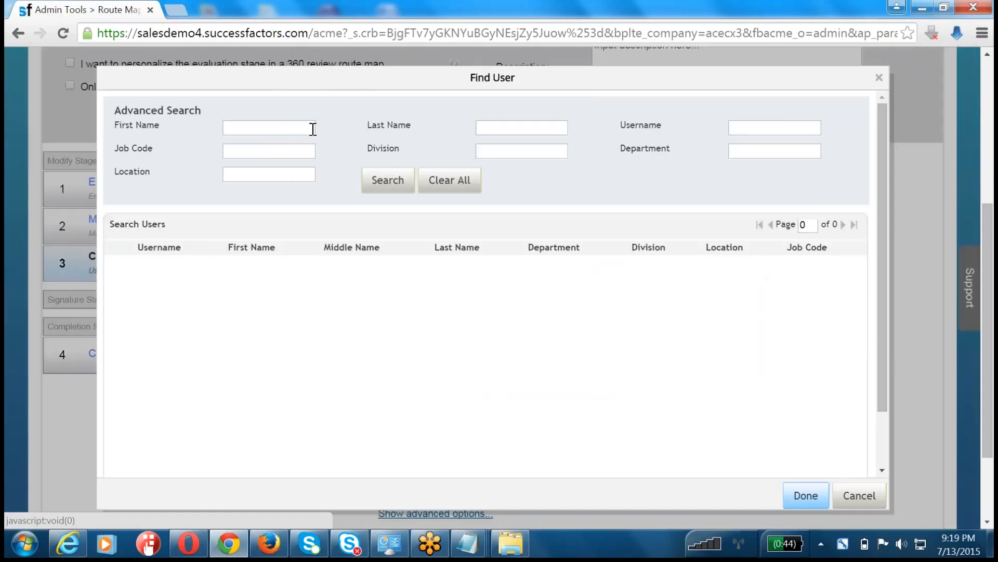
pyautogui.click(760, 125)
pyautogui.write('hradmin')
pyautogui.press('Return')
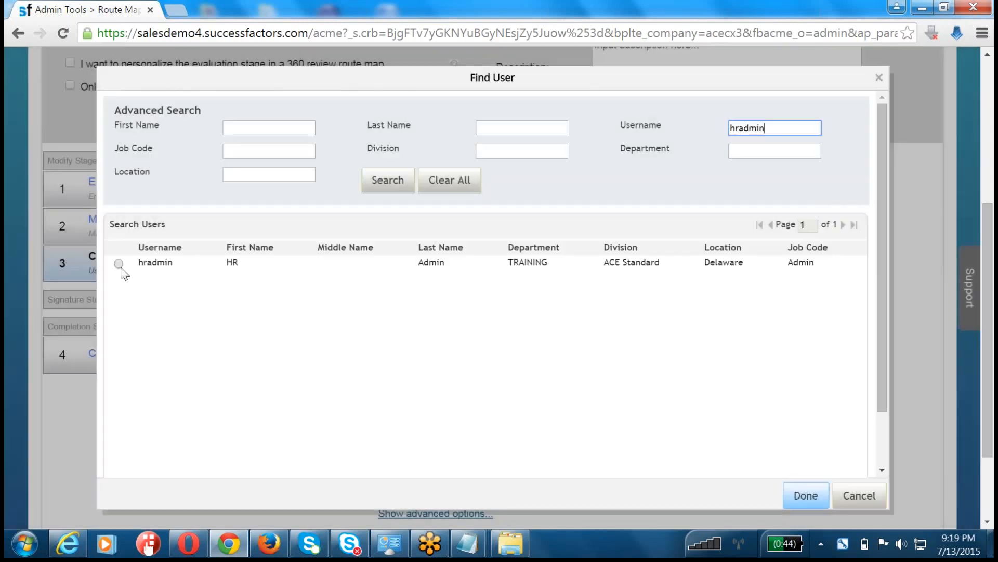
pyautogui.click(118, 263)
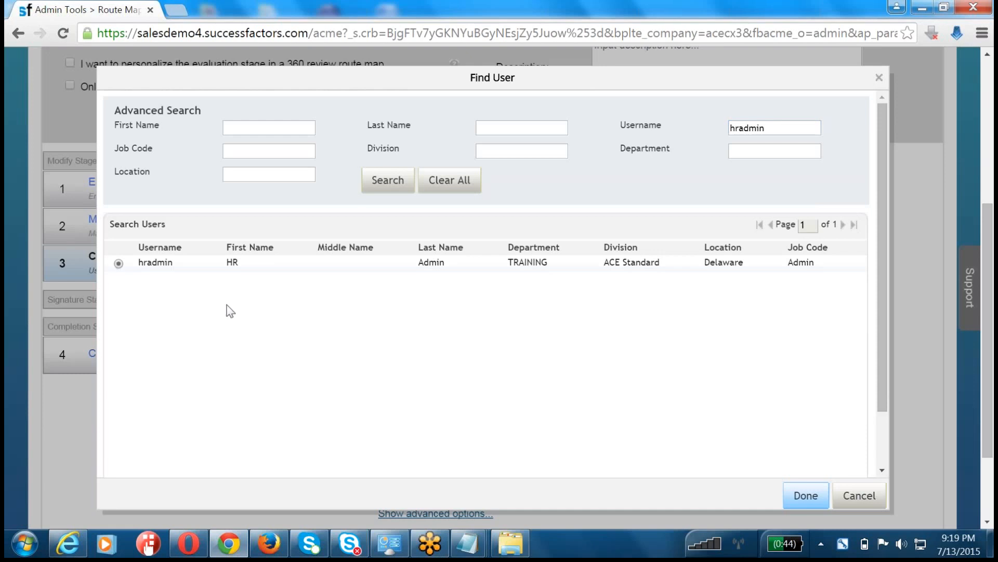
pyautogui.click(805, 495)
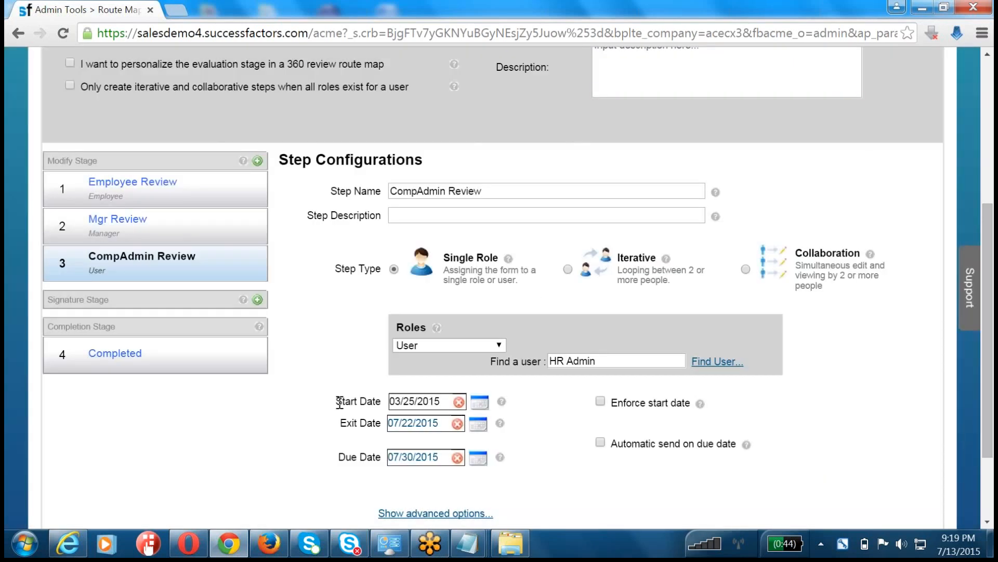
pyautogui.scroll(5, 139, 234)
pyautogui.click(73, 251)
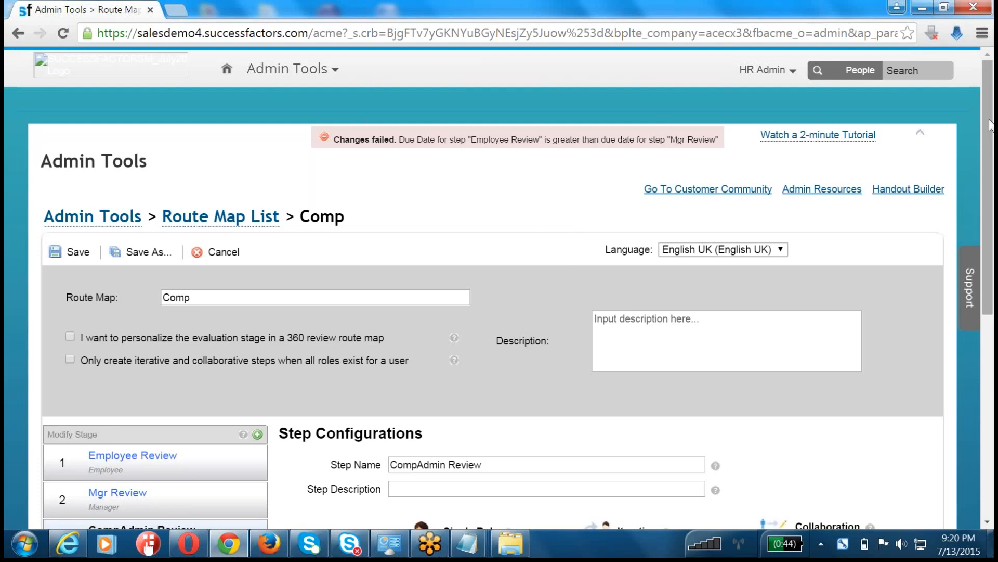
# - Select the Employee Review step and set its due date to 07/16/2015
pyautogui.moveTo(990, 132); pyautogui.dragTo(990, 135)
pyautogui.scroll(-3, 978, 158)
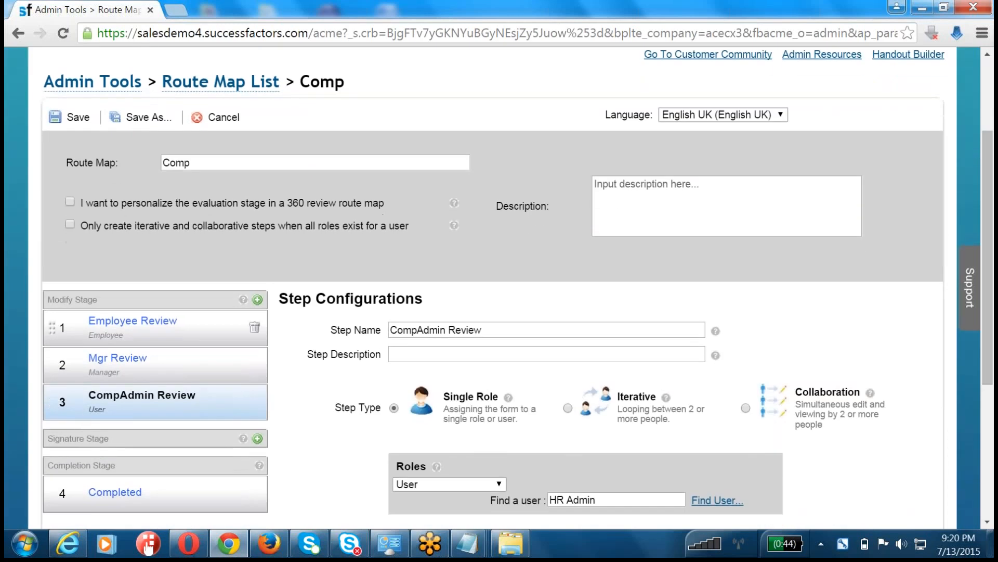
pyautogui.click(252, 326)
pyautogui.scroll(-5, 352, 446)
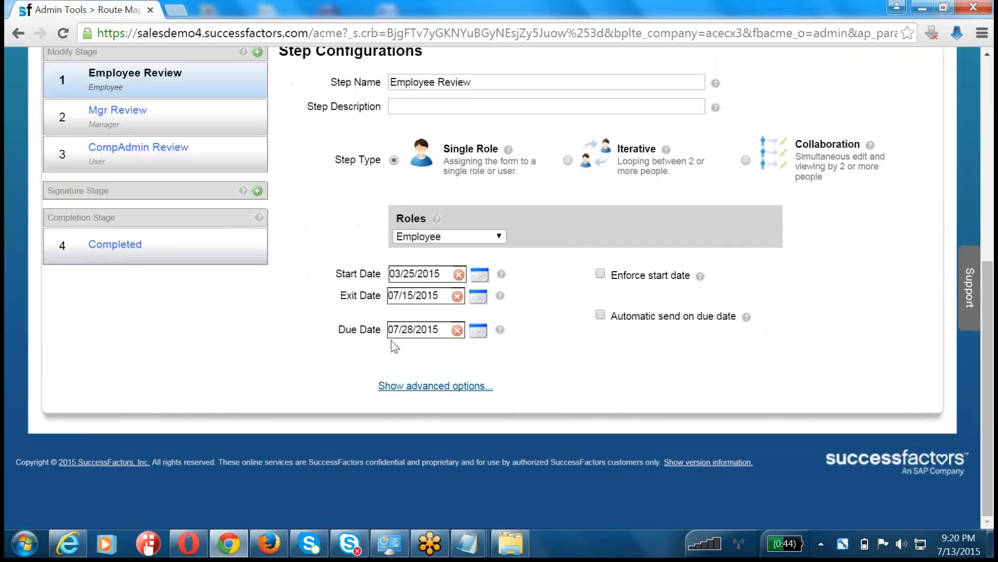
pyautogui.click(408, 295)
pyautogui.click(346, 349)
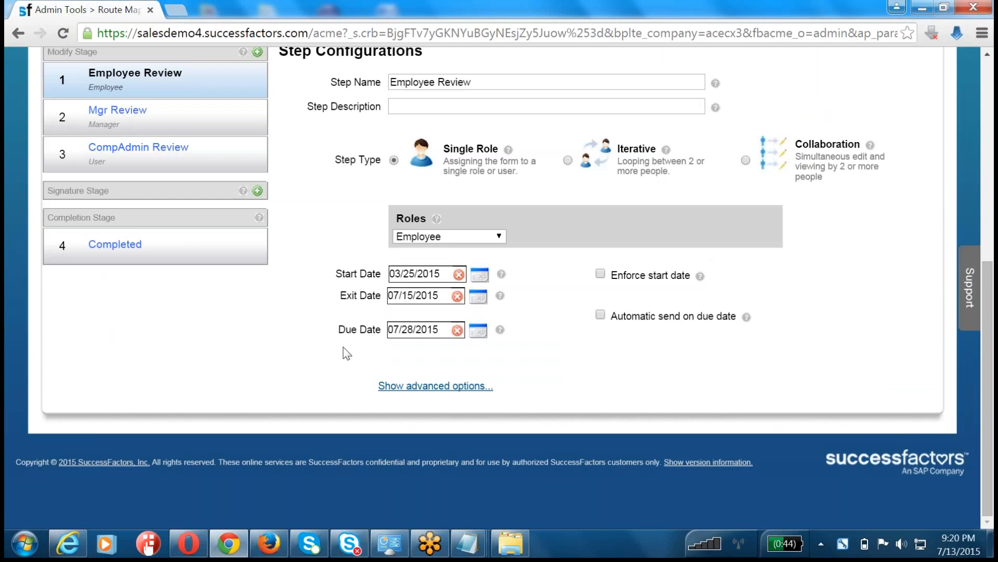
pyautogui.click(421, 328)
pyautogui.click(492, 411)
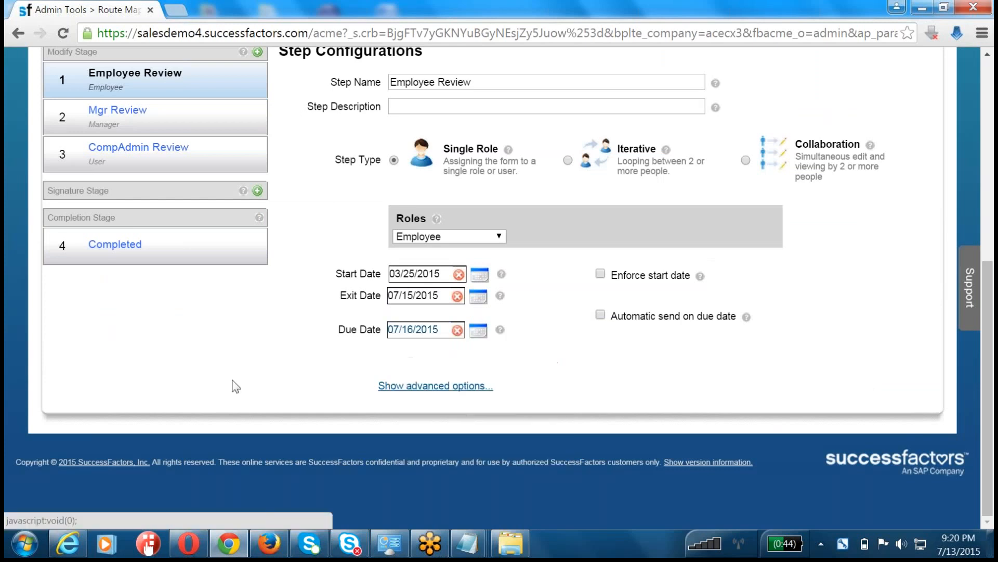
pyautogui.scroll(8, 237, 381)
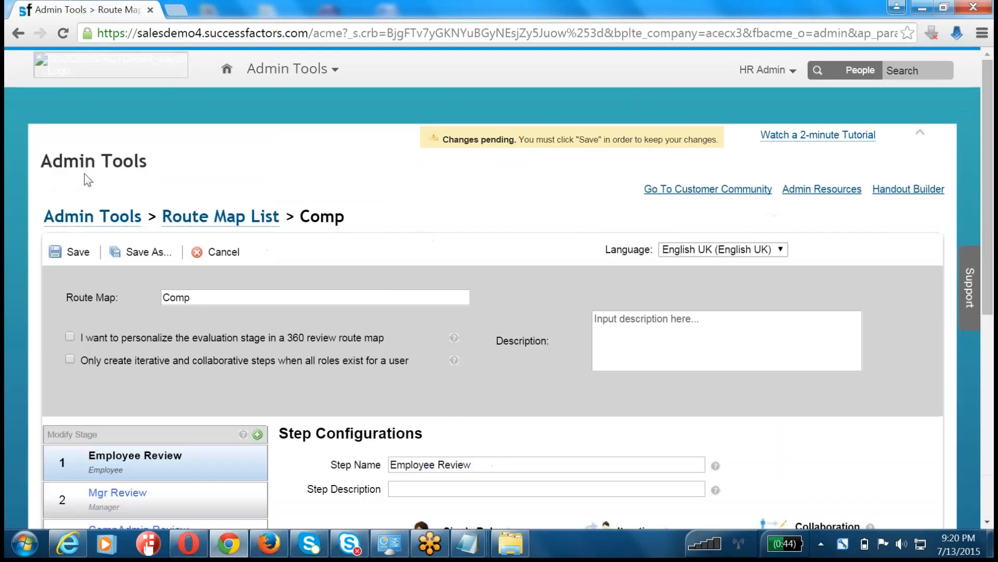
# - Save the Comp route map changes and return to the main Admin Tools page
pyautogui.click(79, 251)
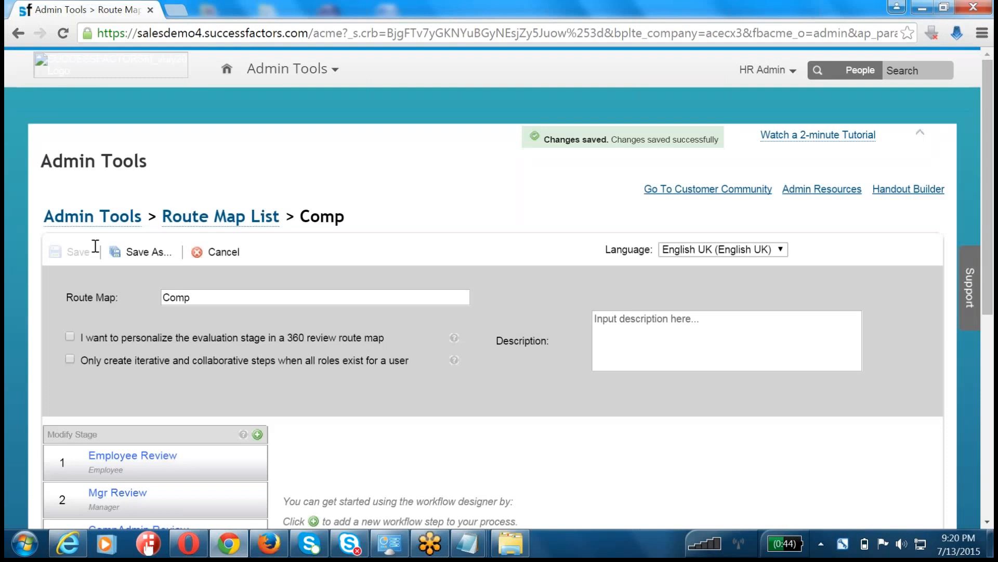
pyautogui.doubleClick(315, 216)
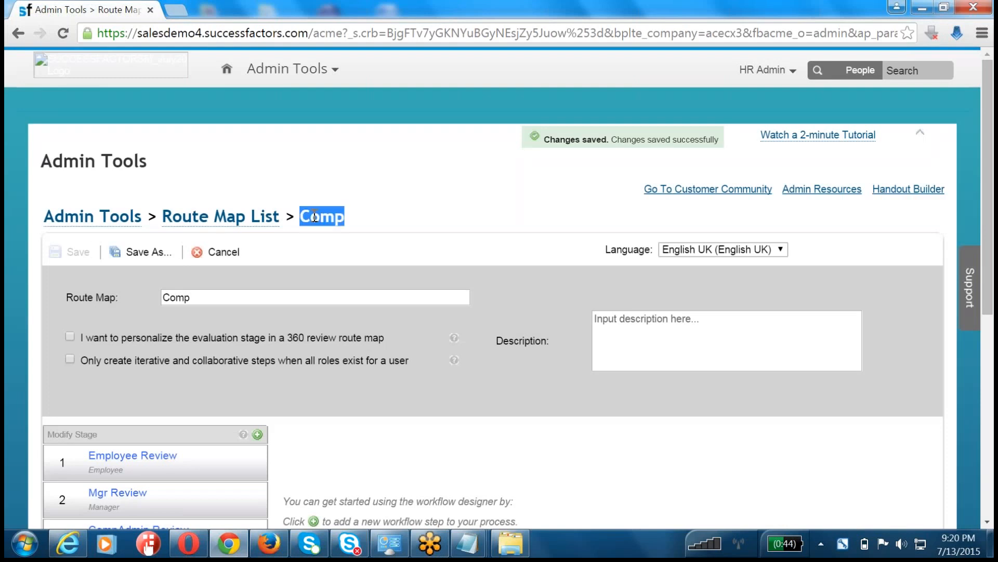
pyautogui.click(73, 218)
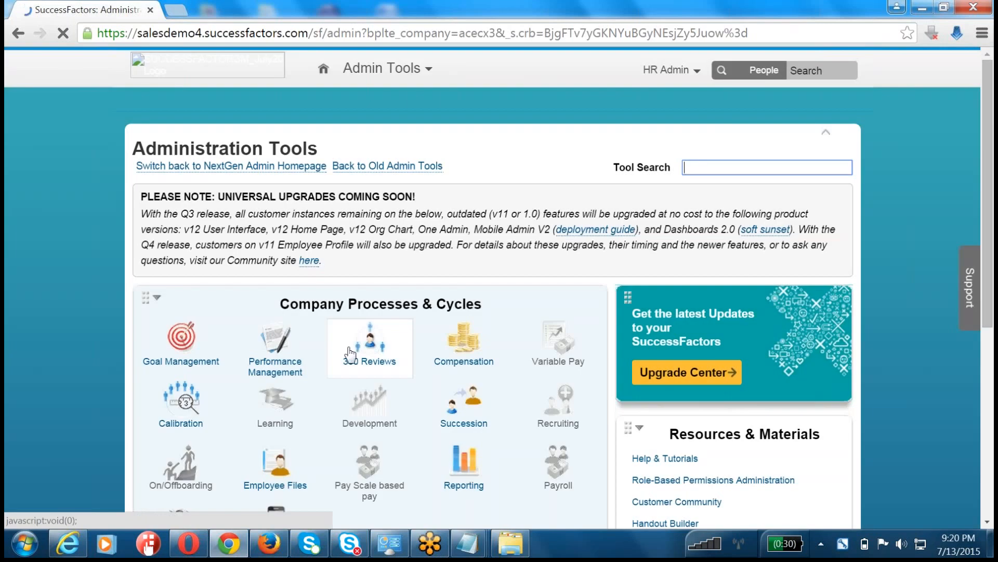
# - Open the 2015 June Performance Plan Tempalte from the performance review templates in Manage Templates
pyautogui.click(283, 338)
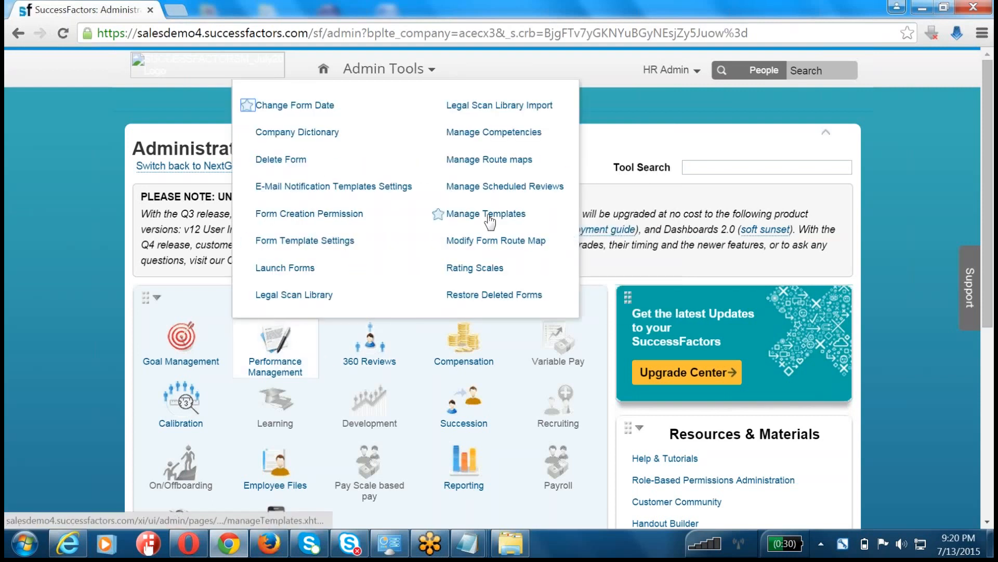
pyautogui.click(489, 214)
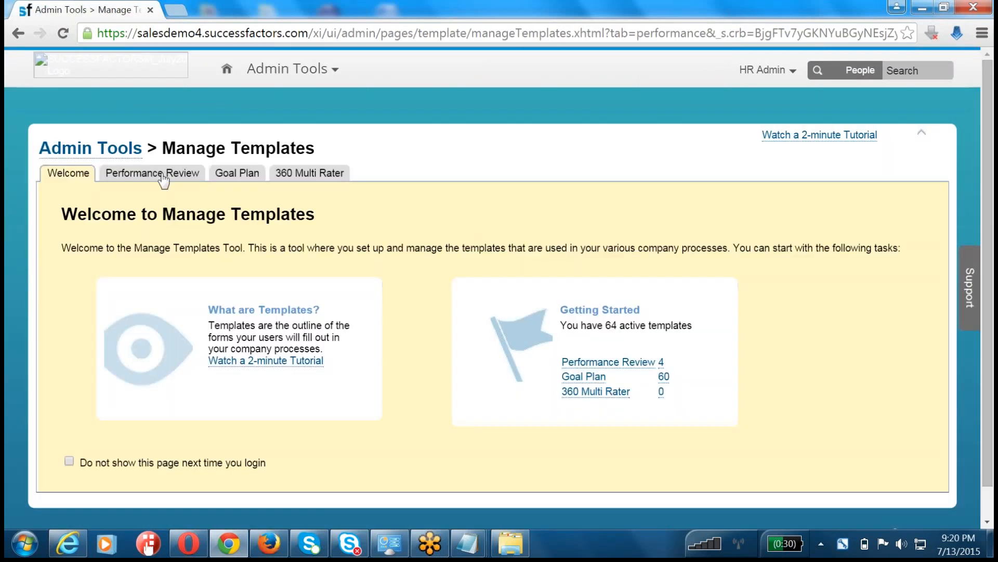
pyautogui.click(162, 173)
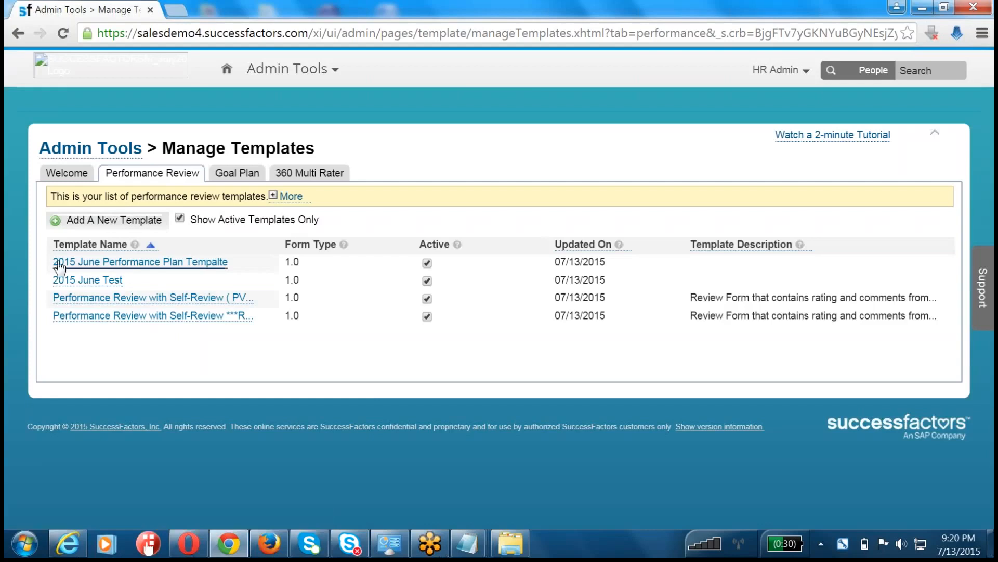
pyautogui.click(128, 265)
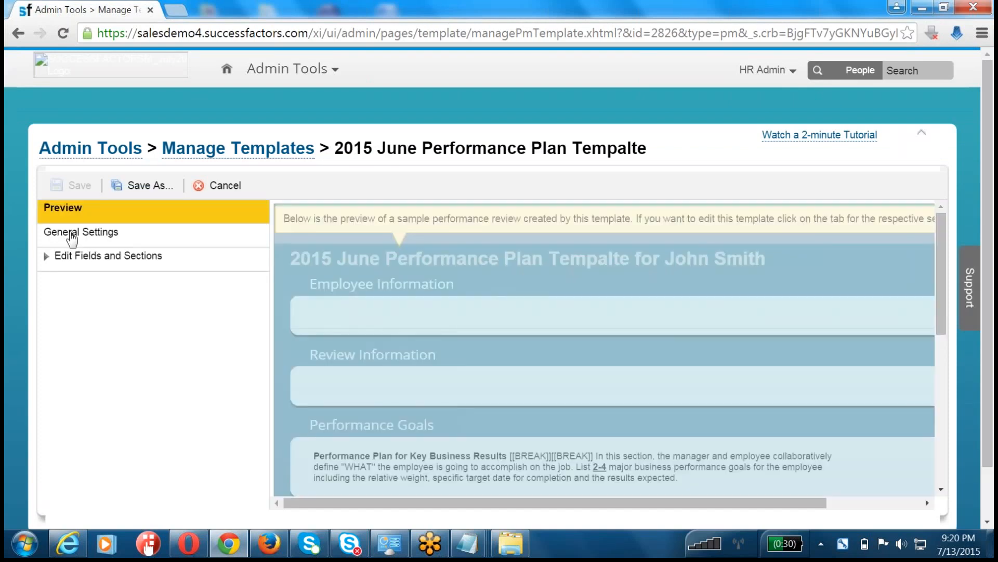
# - Assign the Comp route map in the template's general settings, accept losing the existing permissions, and save the template
pyautogui.click(72, 240)
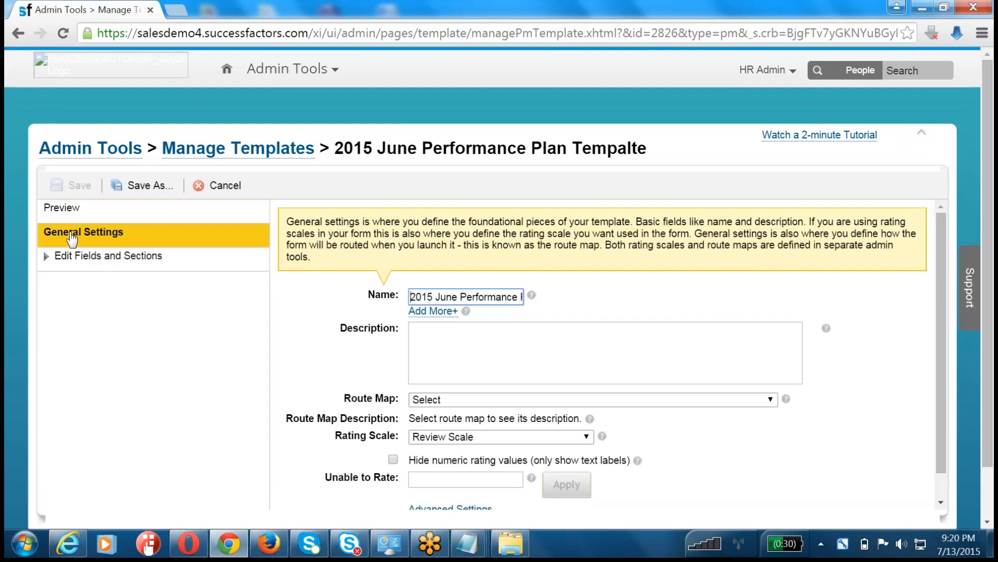
pyautogui.click(426, 404)
pyautogui.press('c')
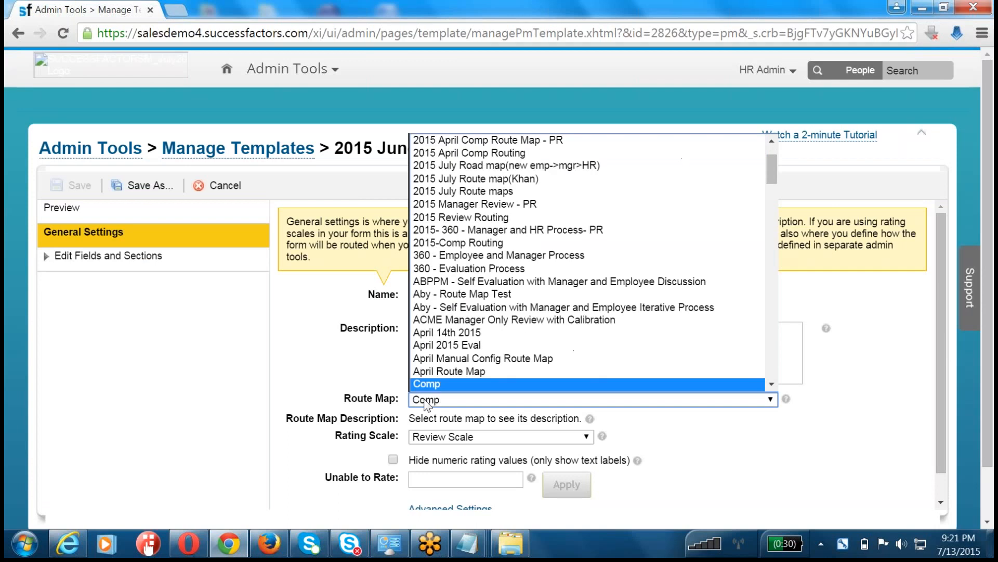
pyautogui.press('Return')
pyautogui.click(604, 379)
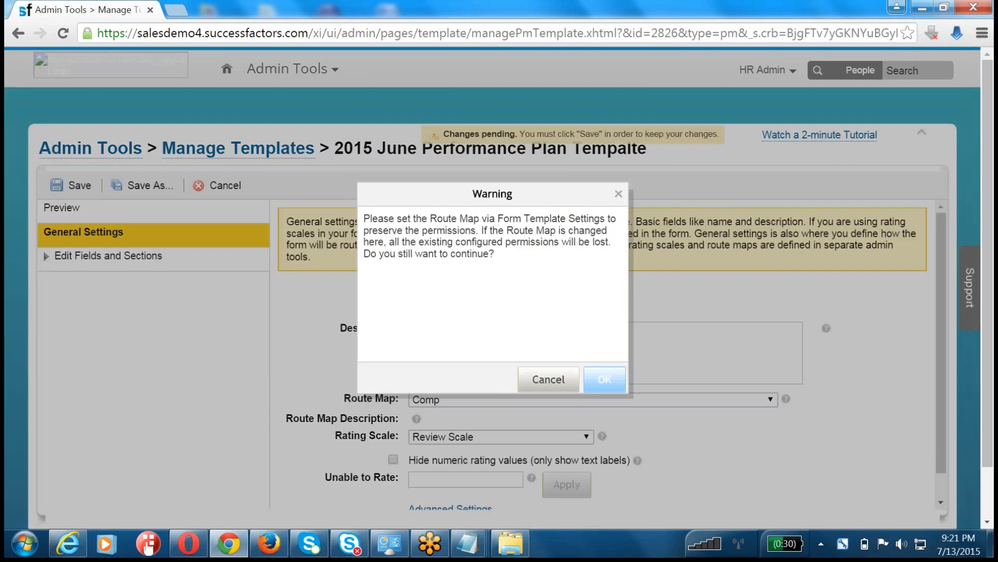
pyautogui.click(598, 382)
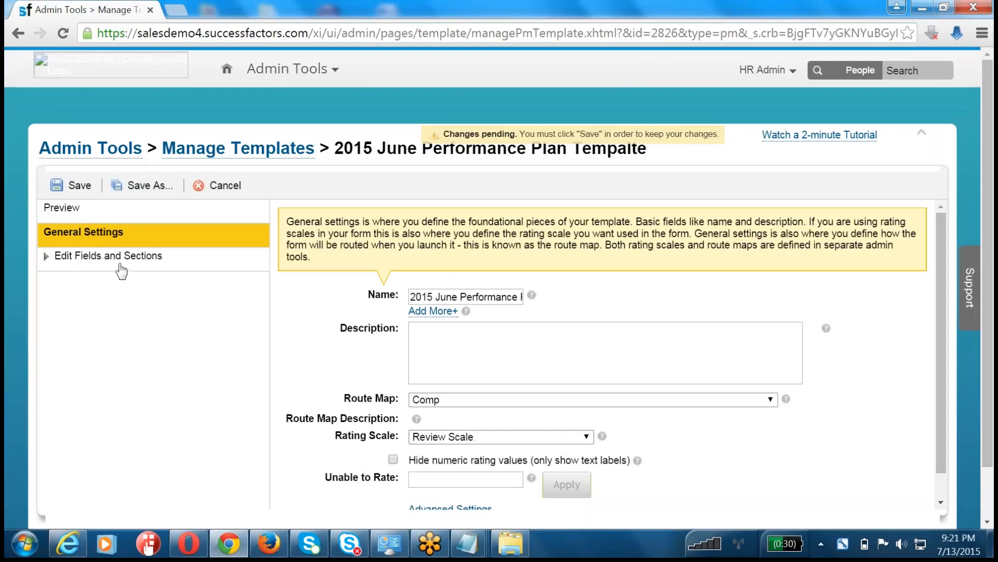
pyautogui.click(78, 185)
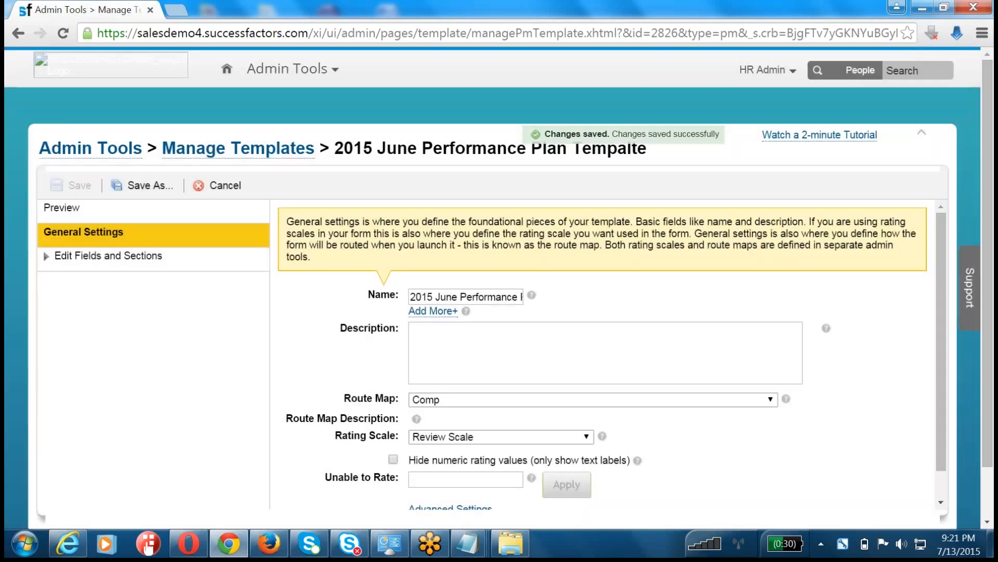
pyautogui.click(117, 257)
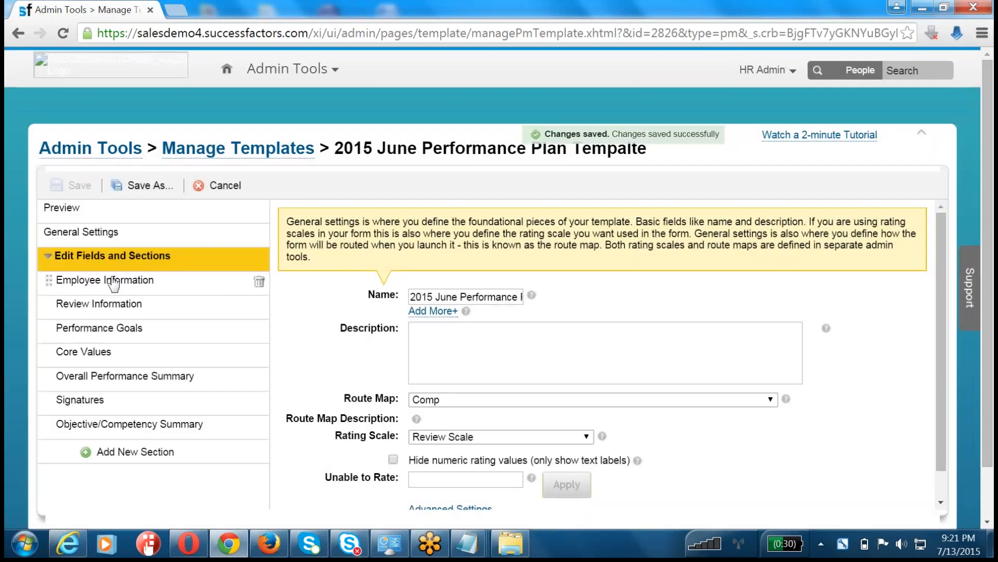
pyautogui.click(257, 281)
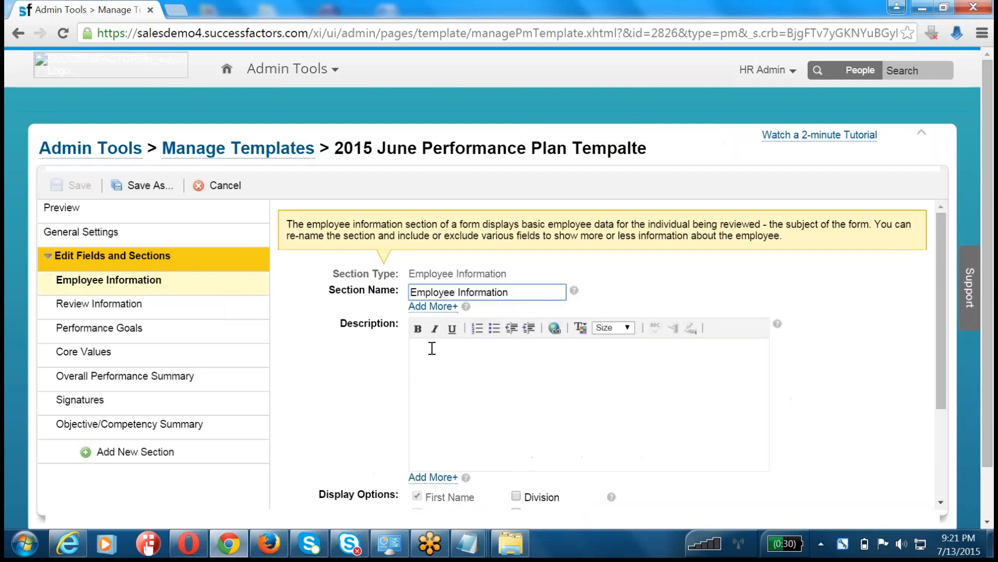
pyautogui.scroll(-4, 404, 230)
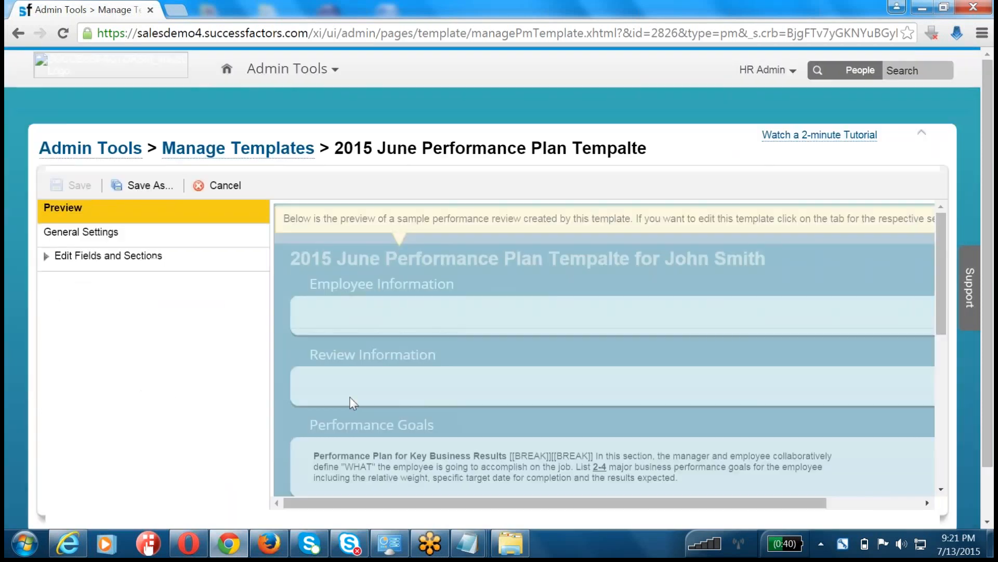
pyautogui.scroll(-10, 420, 374)
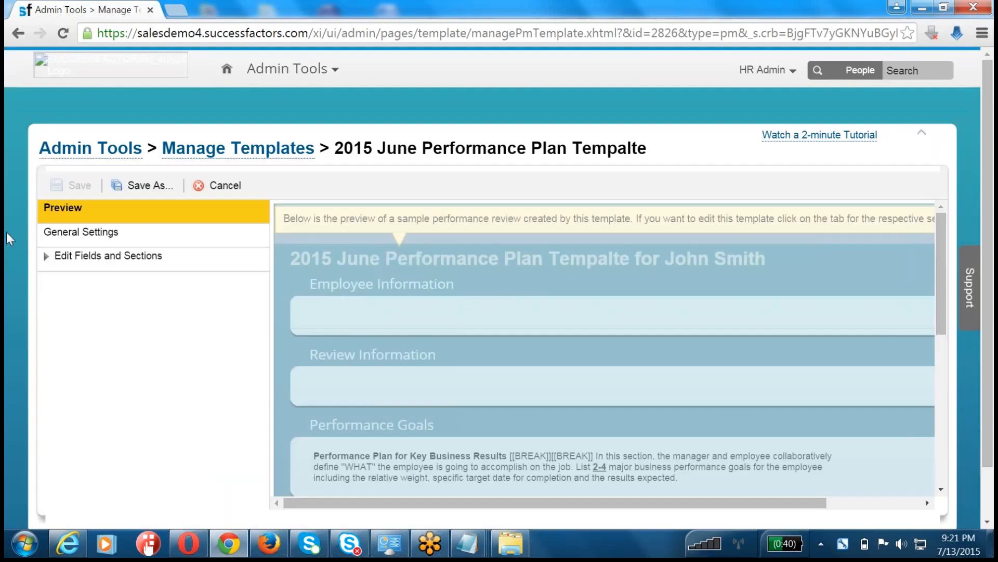
# - Enable the Middle Name, Division, Email and Gender display options in the Employee Information section and save the template
pyautogui.click(114, 263)
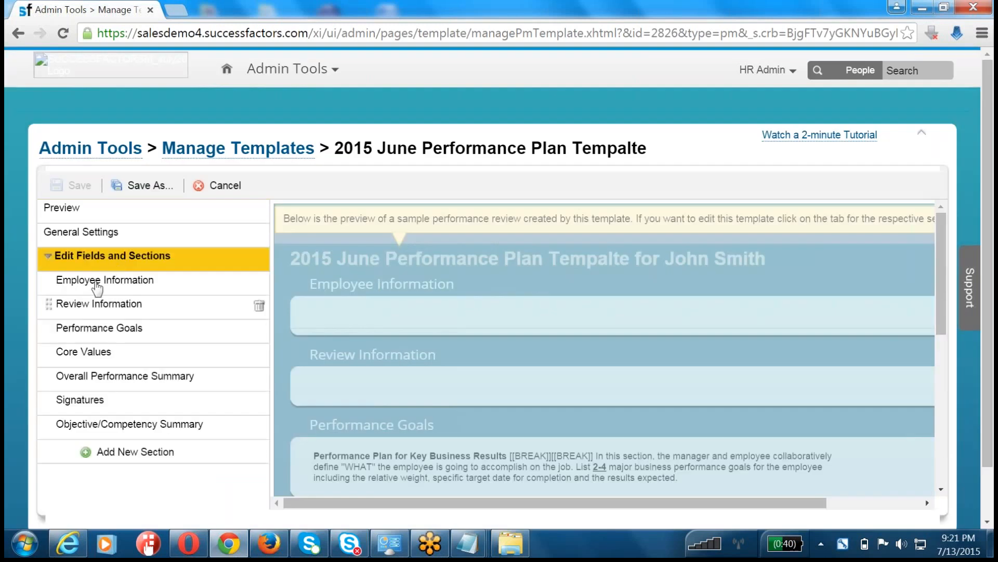
pyautogui.click(100, 279)
pyautogui.scroll(-2, 371, 427)
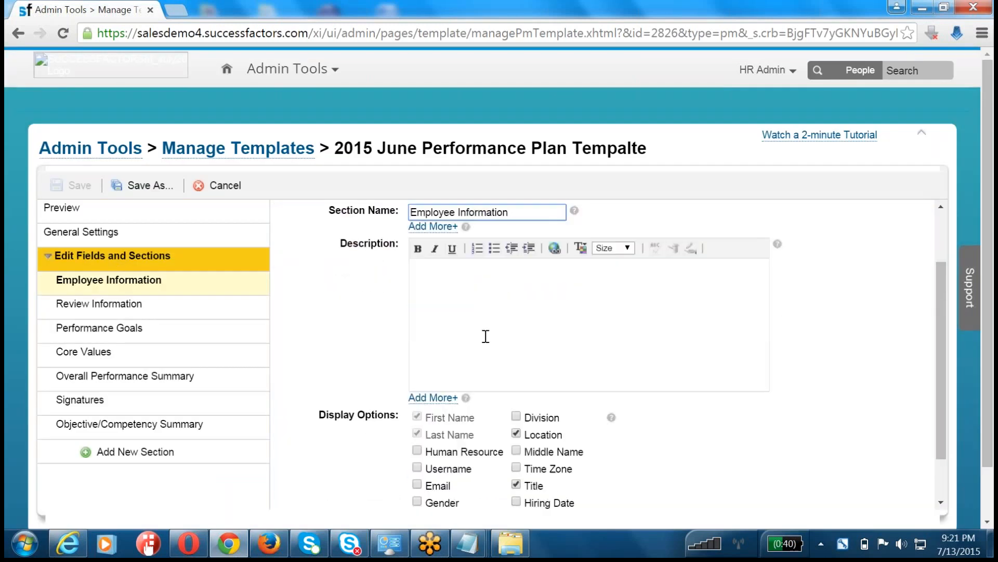
pyautogui.click(484, 336)
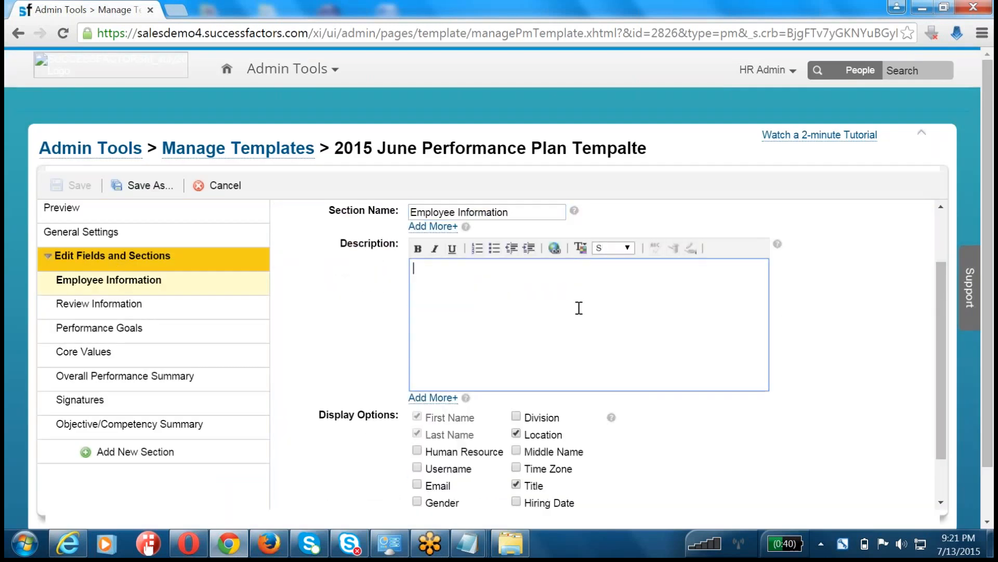
pyautogui.click(516, 450)
pyautogui.click(516, 416)
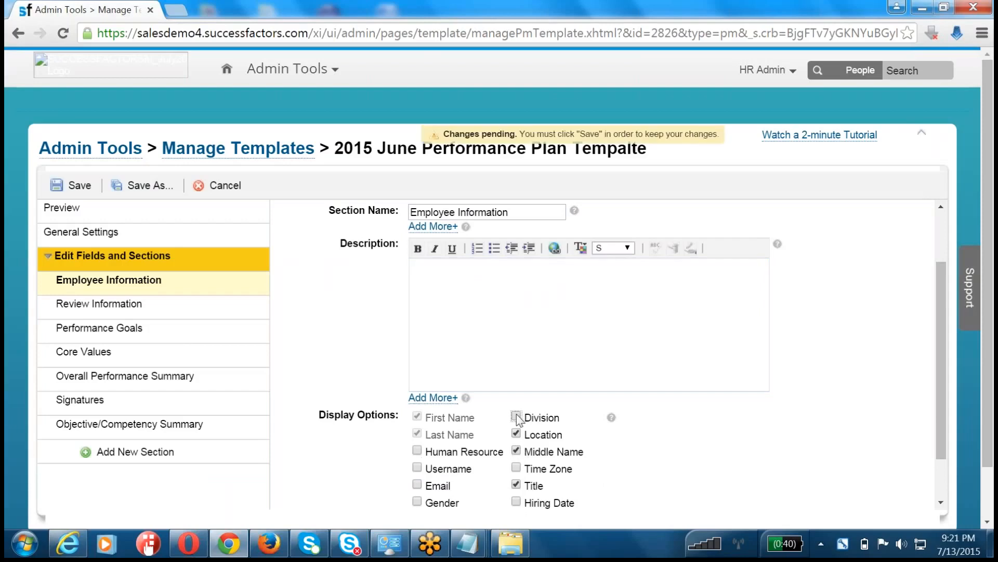
pyautogui.click(417, 484)
pyautogui.click(417, 501)
pyautogui.click(77, 185)
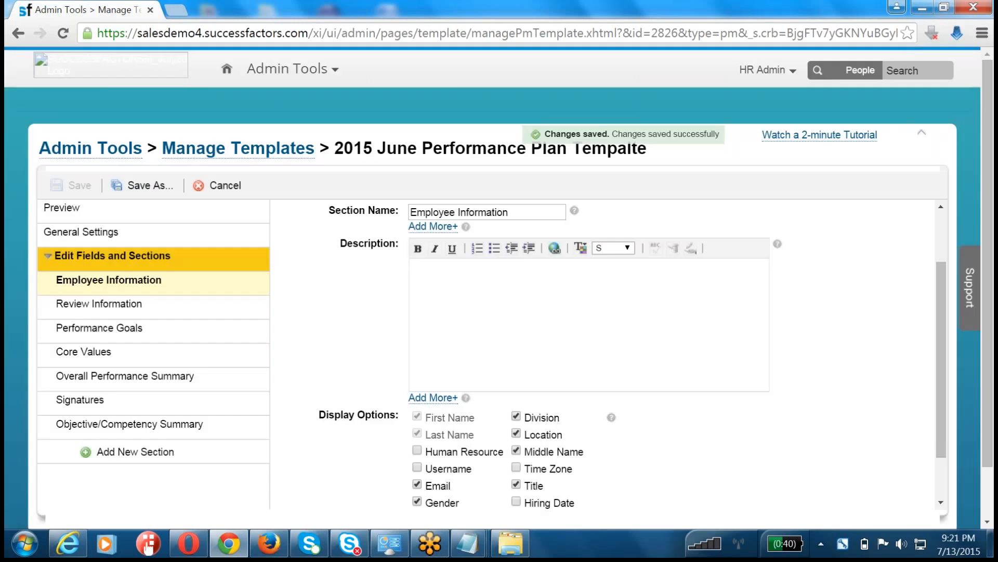
# - Look through the Review Information section and the Performance Goals section, including its description and linked goal plan
pyautogui.click(146, 302)
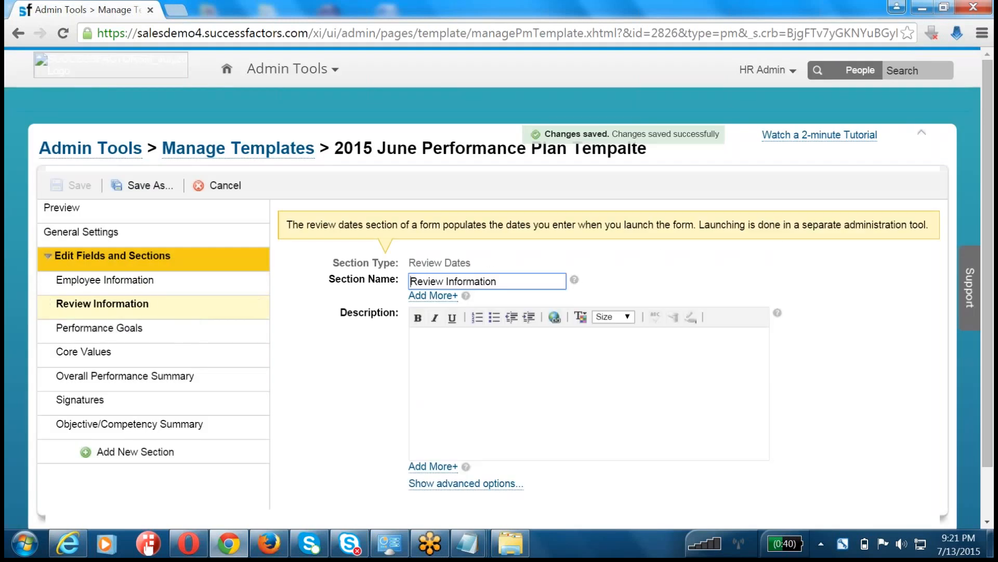
pyautogui.click(68, 208)
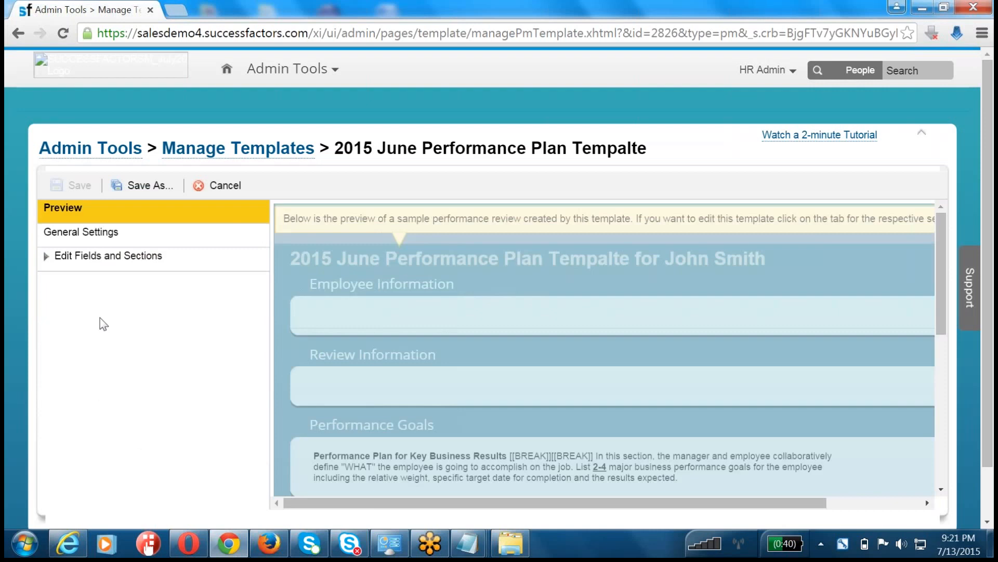
pyautogui.click(95, 258)
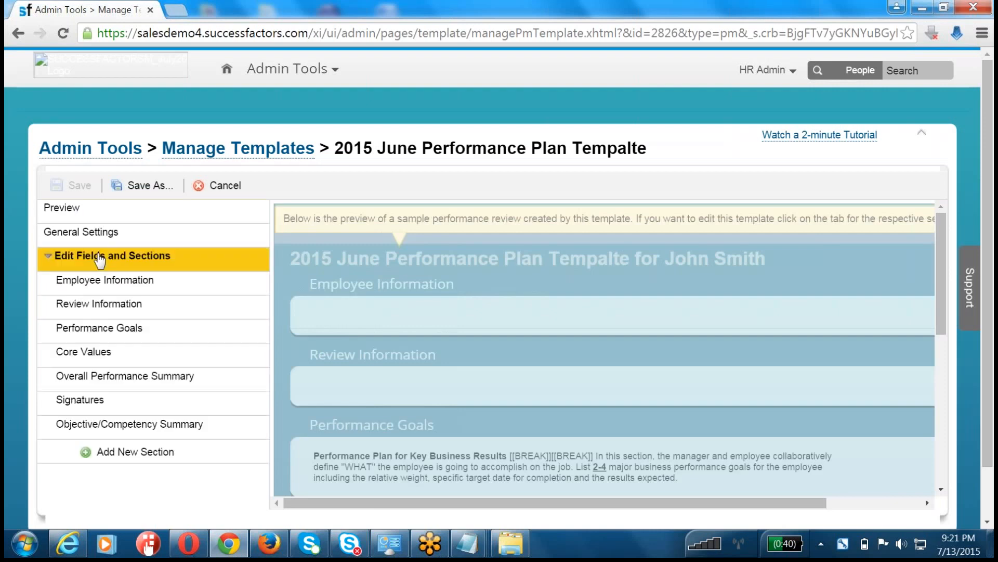
pyautogui.click(92, 330)
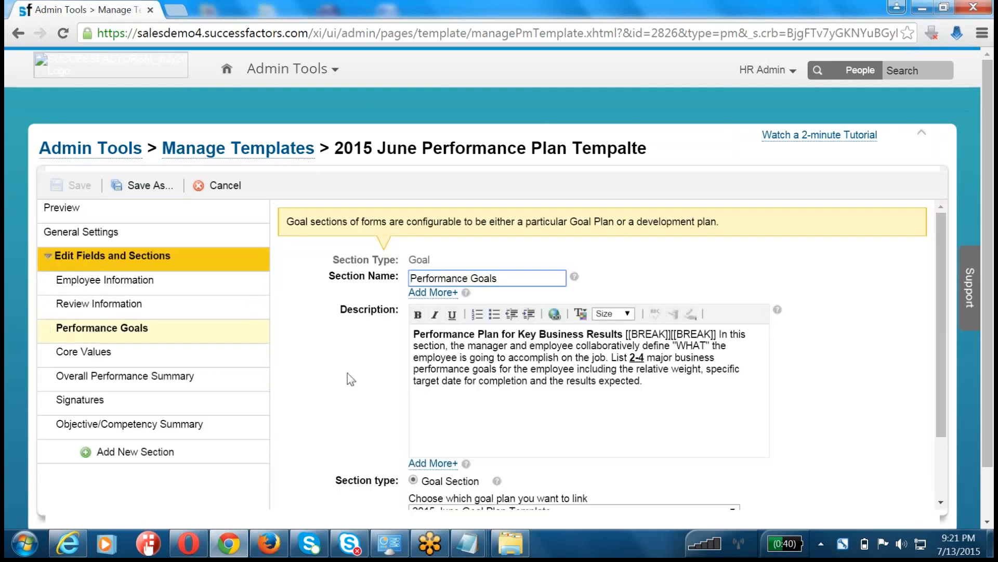
pyautogui.scroll(-2, 348, 372)
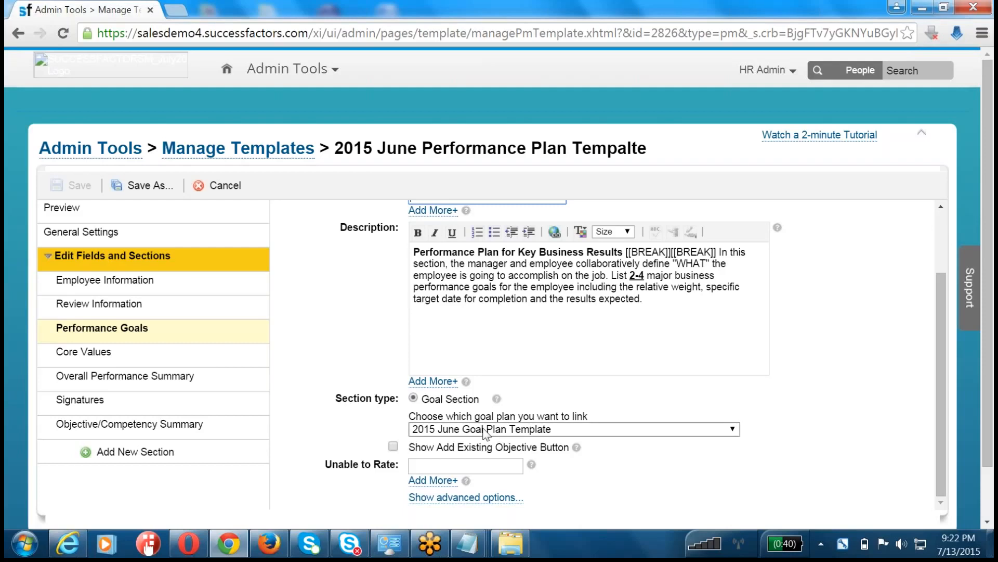
# - Add the Job Specific and Core competency types to the Core Values section, check the listed competencies, and save the template
pyautogui.click(99, 352)
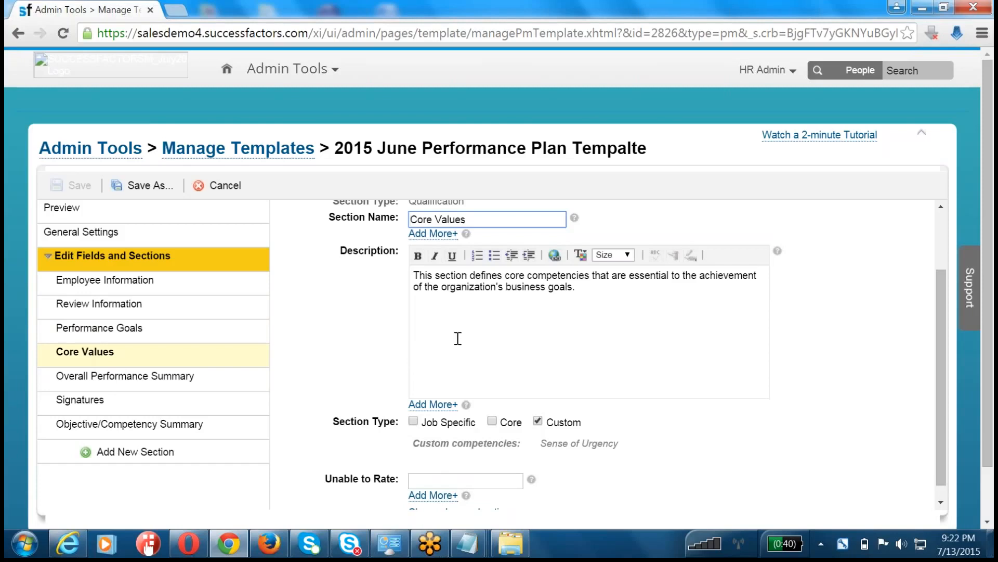
pyautogui.click(413, 421)
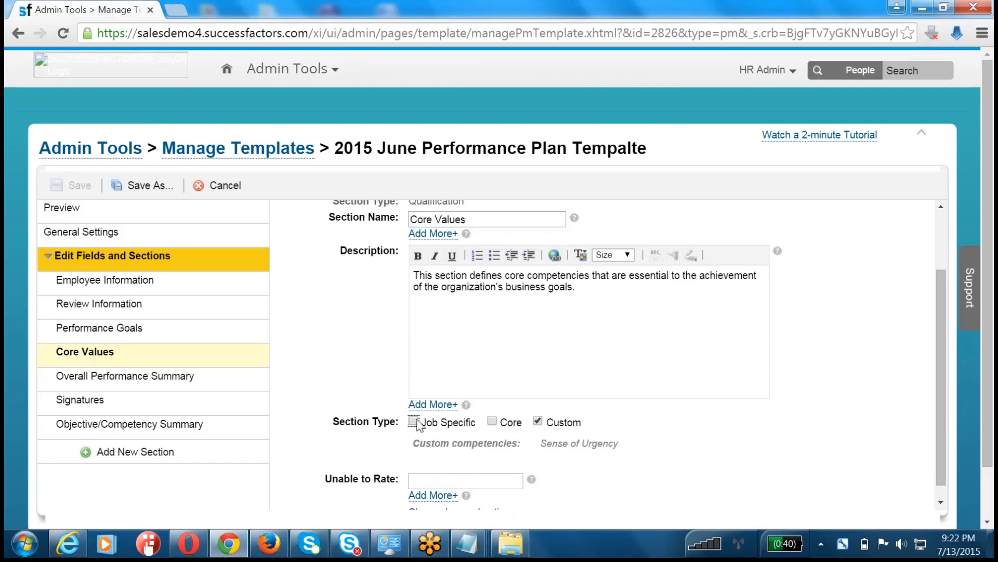
pyautogui.click(492, 422)
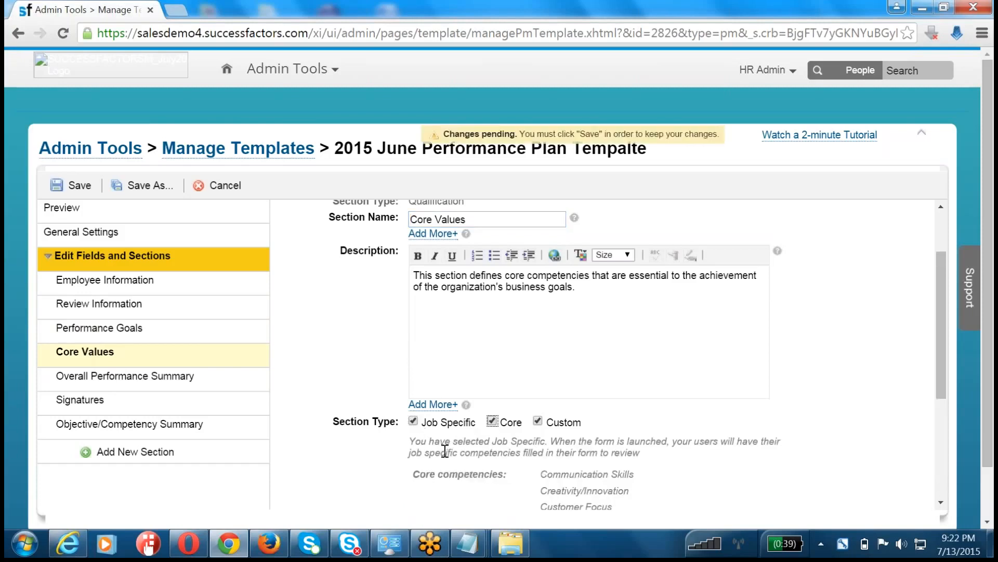
pyautogui.scroll(-3, 444, 450)
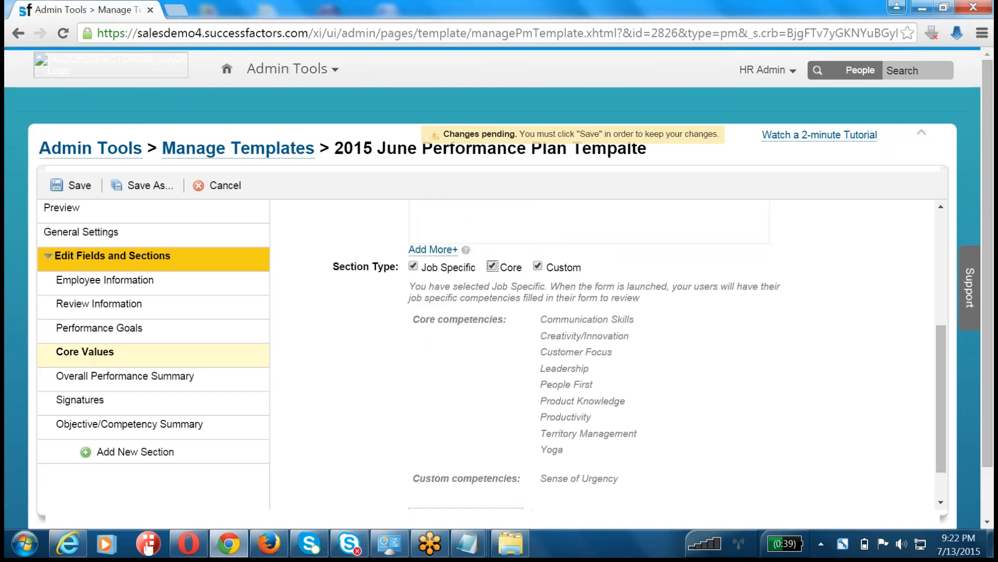
pyautogui.scroll(-2, 465, 351)
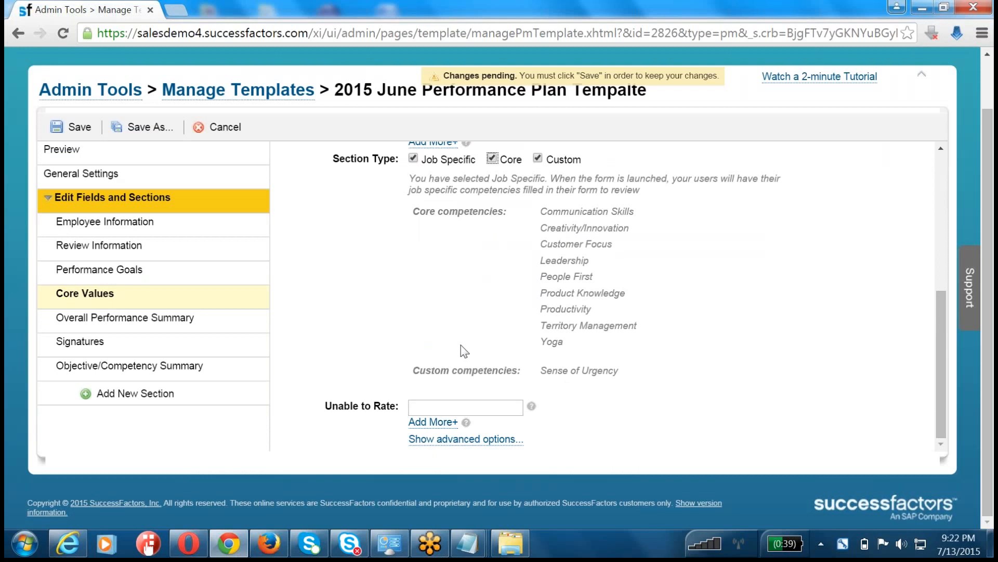
pyautogui.scroll(3, 461, 345)
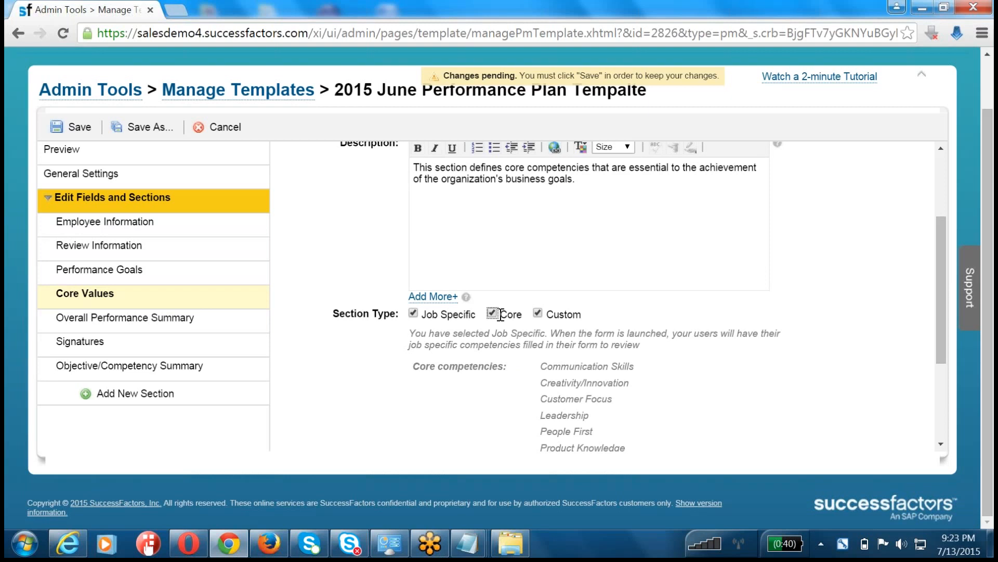
pyautogui.click(78, 127)
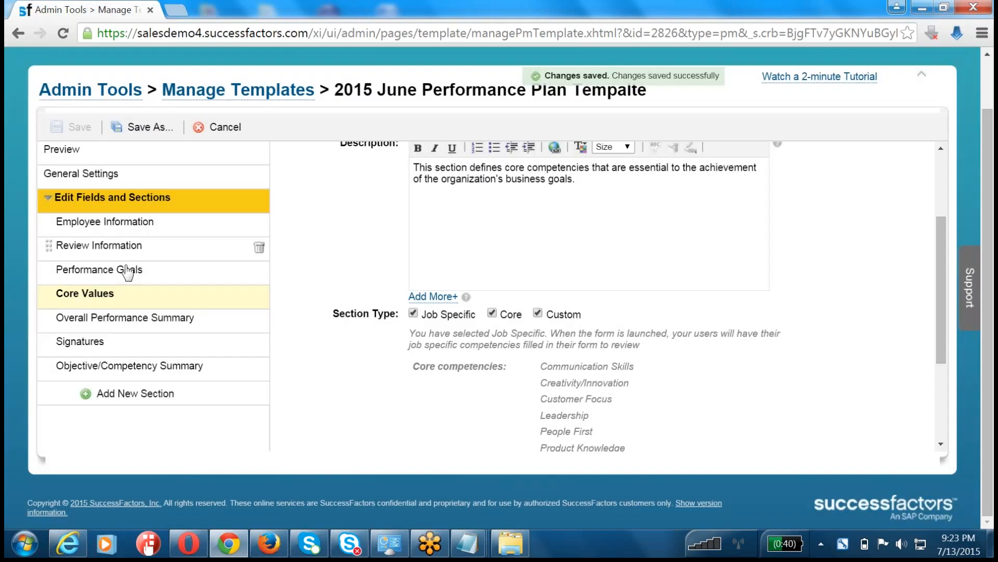
# - In the Overall Performance Summary section, set the weights to 70.0 for Performance Goals and 30.0 for Core Values
pyautogui.click(104, 318)
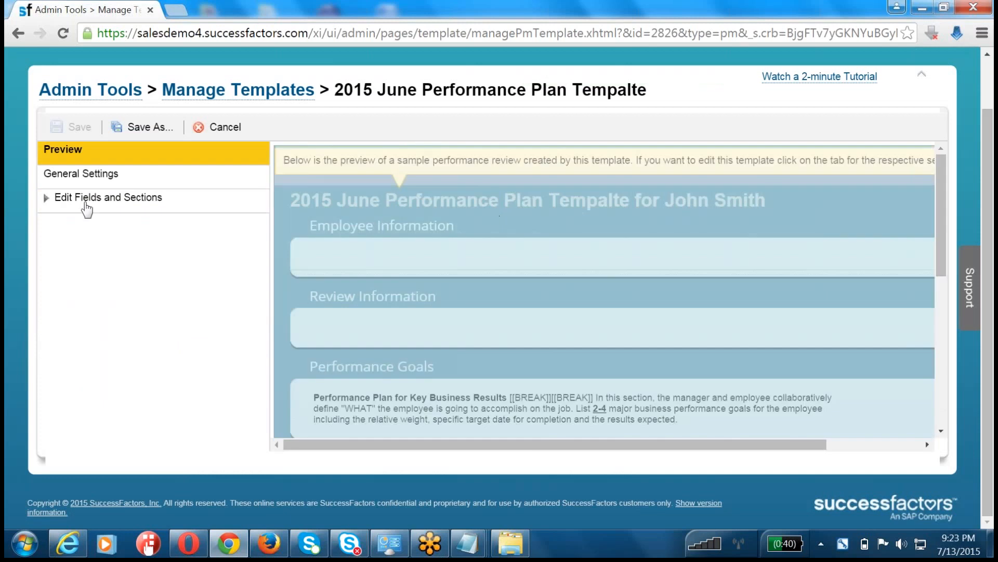
pyautogui.click(87, 209)
pyautogui.click(187, 320)
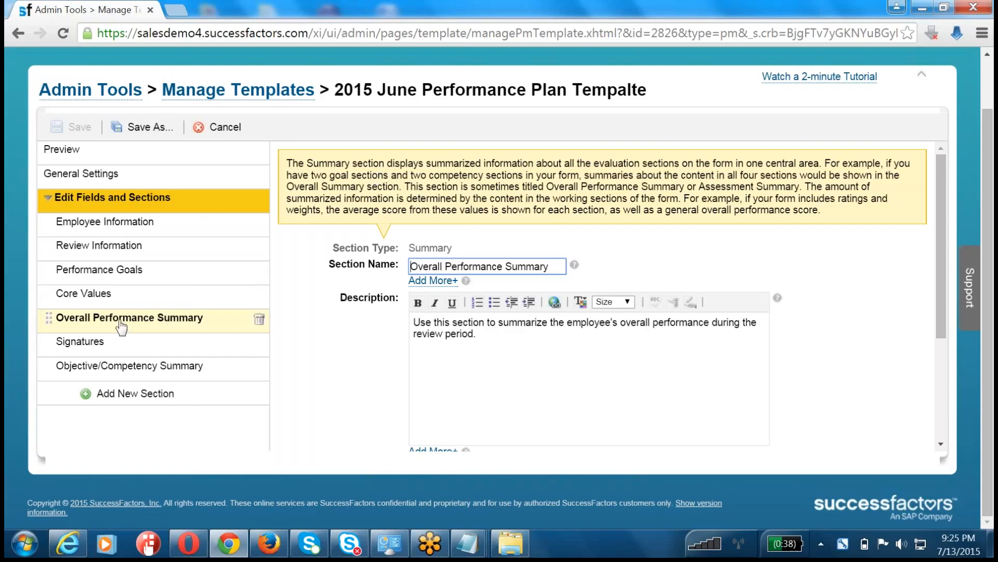
pyautogui.click(346, 368)
pyautogui.scroll(-3, 345, 368)
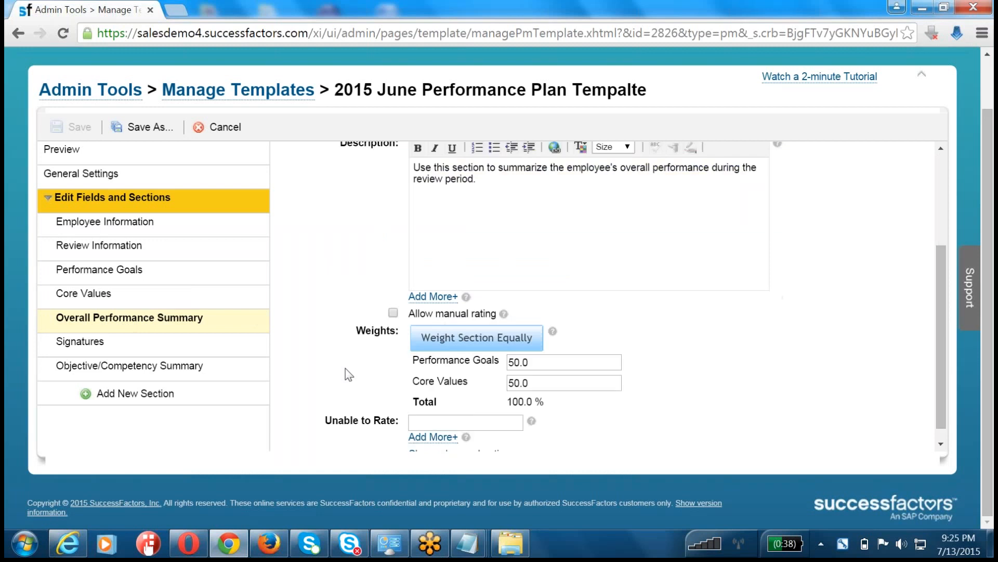
pyautogui.scroll(1, 345, 368)
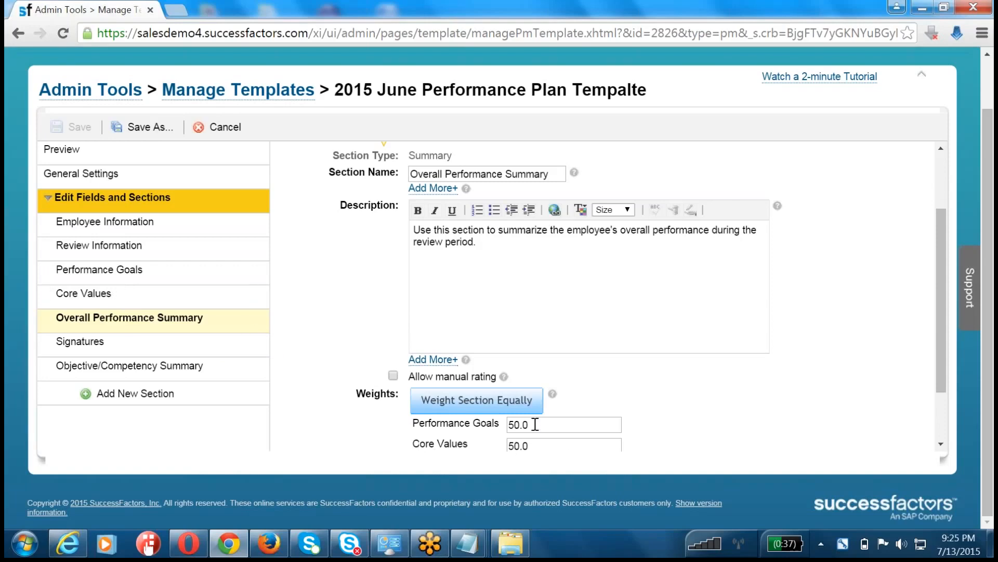
pyautogui.click(432, 423)
pyautogui.write('70.0')
pyautogui.press('Tab')
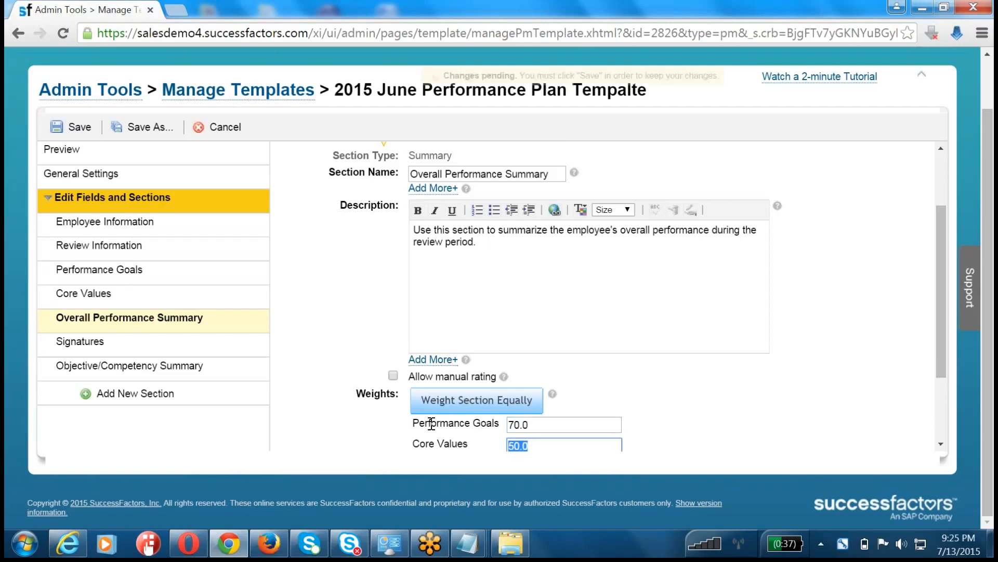
pyautogui.write('30.0')
pyautogui.press('Tab')
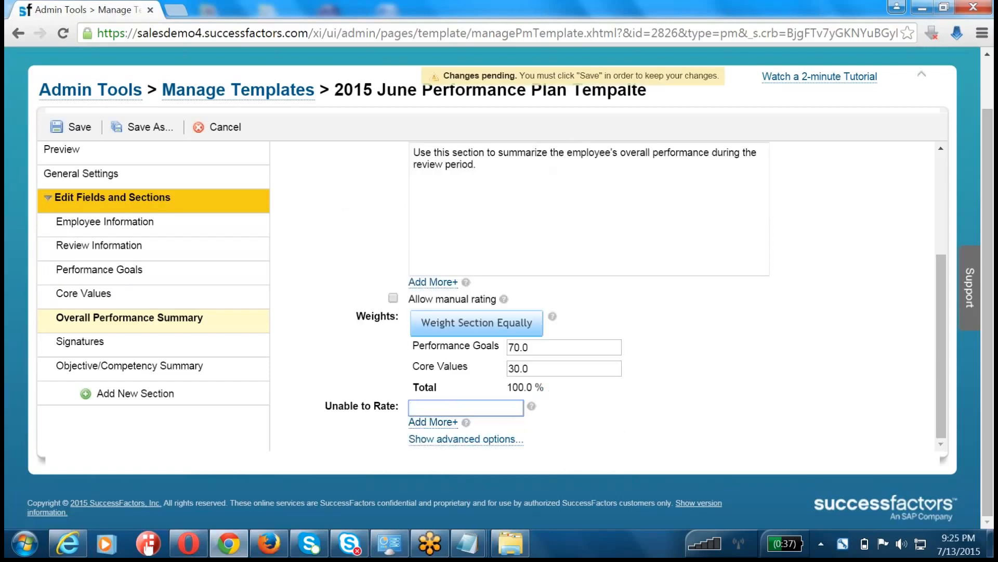
# - Save the pending changes to the 2015 June performance plan template and look over its preview
pyautogui.click(78, 126)
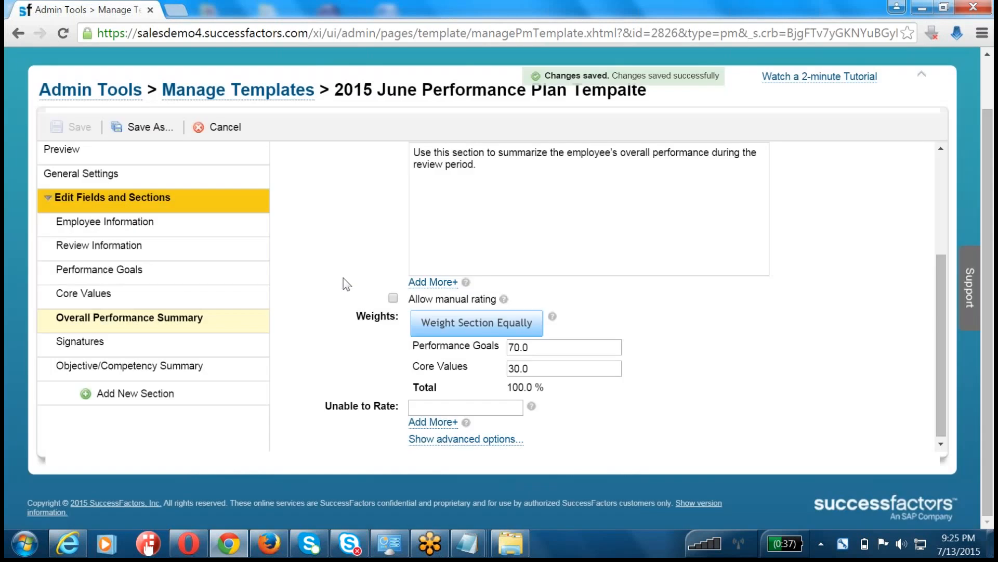
pyautogui.click(180, 300)
pyautogui.scroll(-4, 350, 323)
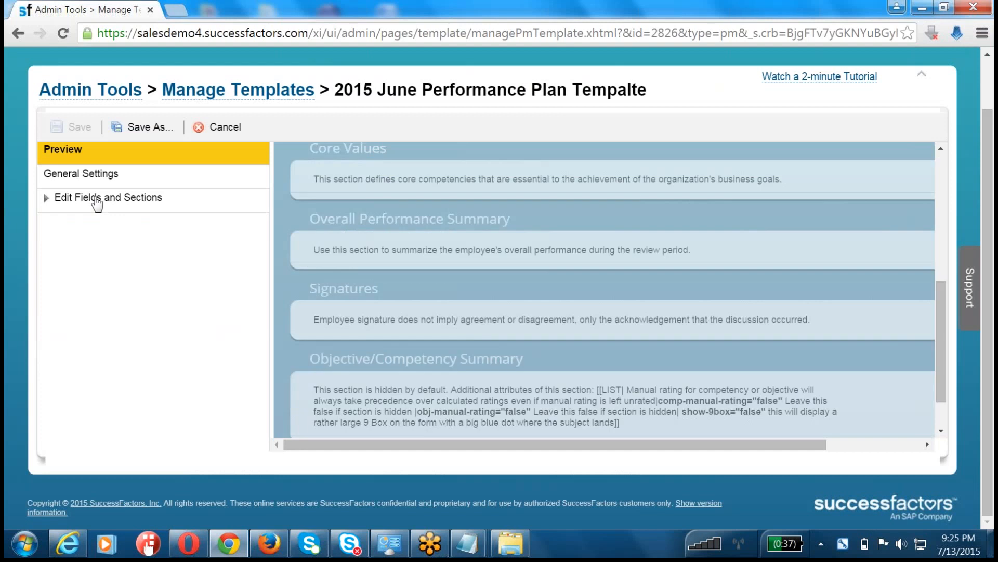
# - Examine the Core Values section's advanced options, including its rating, comment, weight and summary settings, and hide them again
pyautogui.click(98, 200)
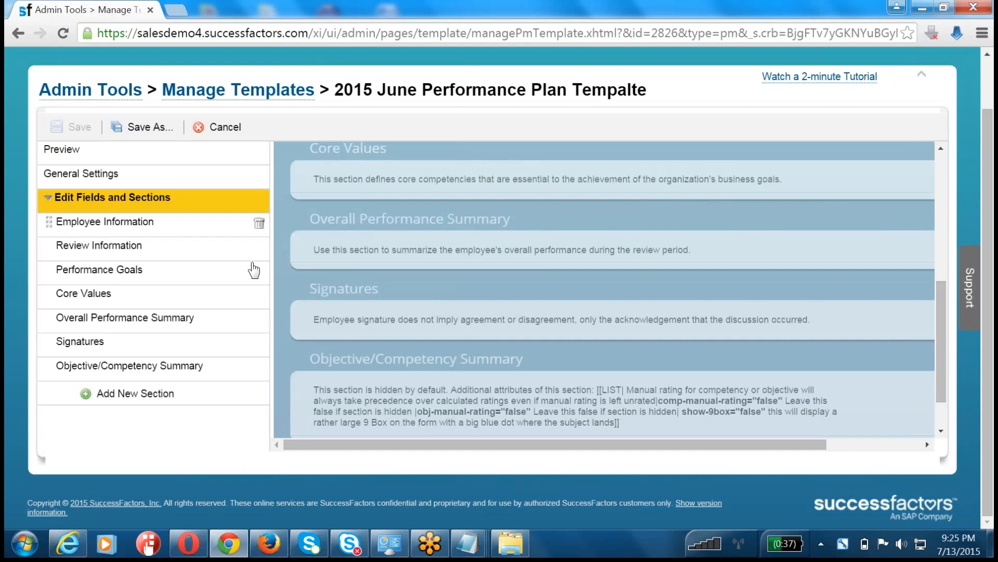
pyautogui.click(203, 301)
pyautogui.scroll(-5, 406, 363)
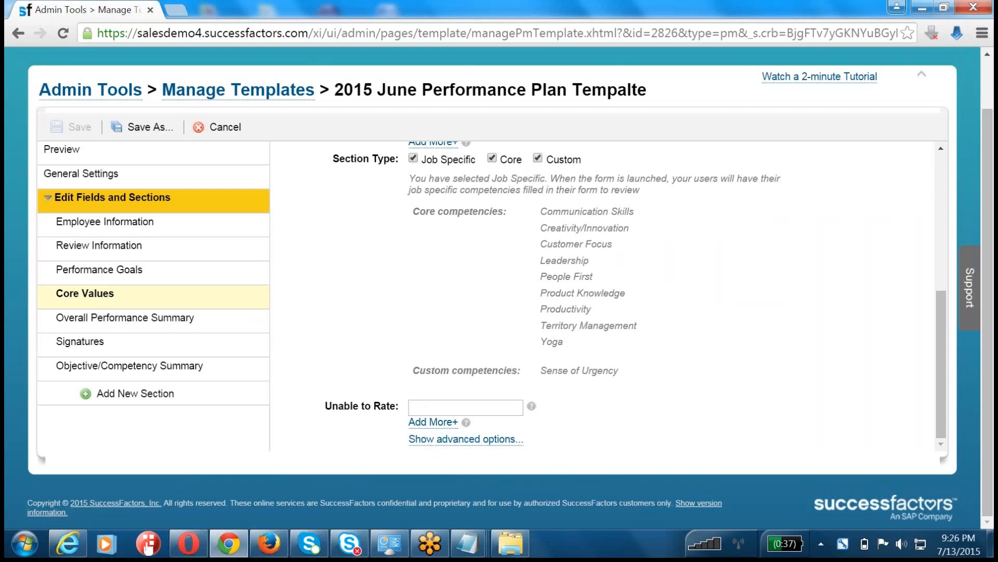
pyautogui.click(431, 439)
pyautogui.scroll(-5, 385, 404)
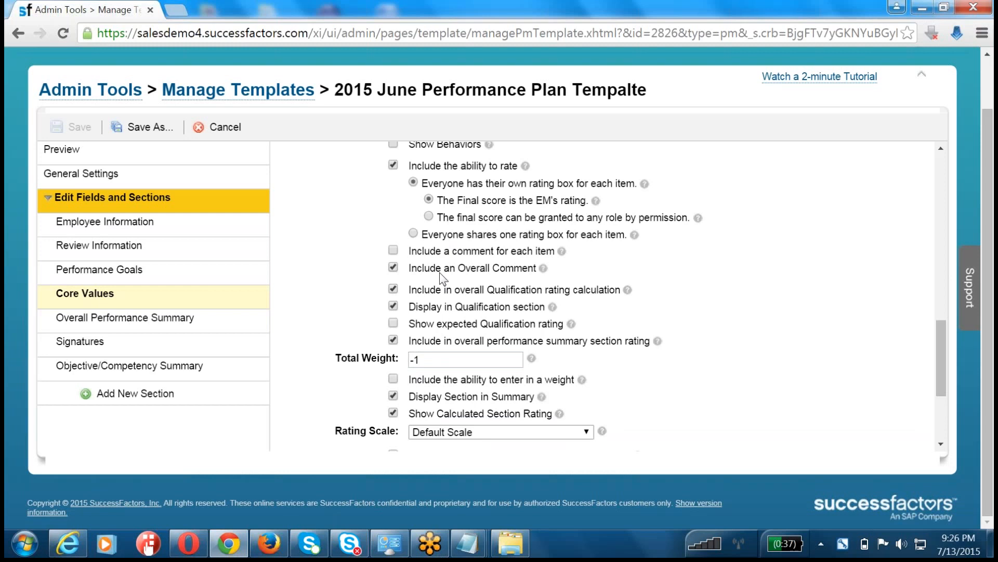
pyautogui.scroll(3, 443, 343)
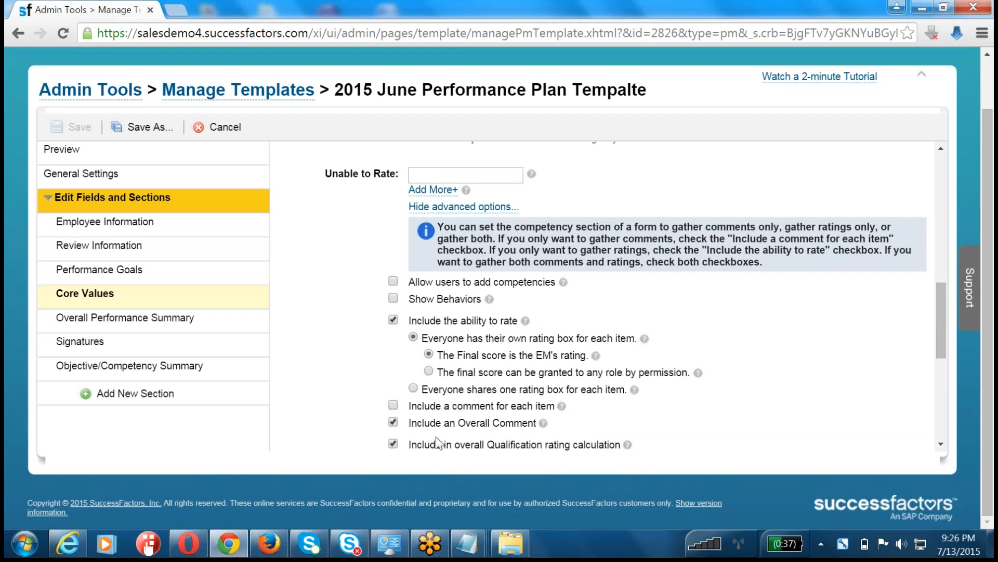
pyautogui.scroll(-4, 439, 441)
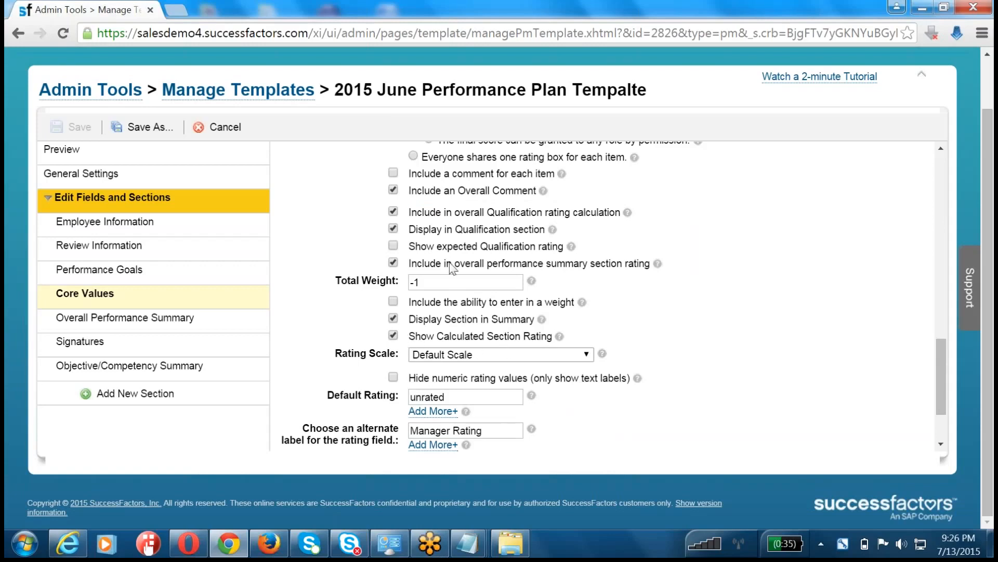
pyautogui.scroll(3, 398, 347)
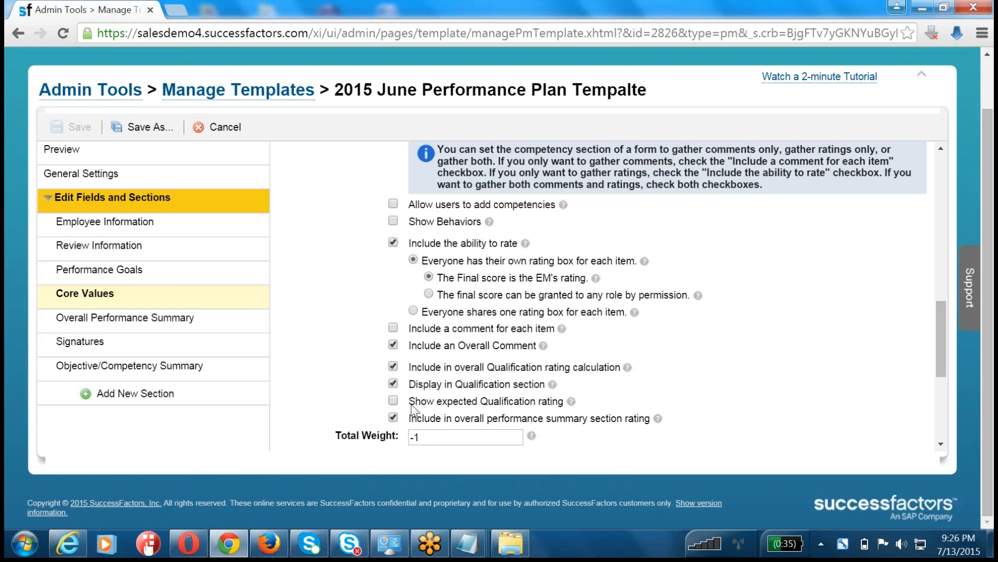
pyautogui.scroll(5, 415, 408)
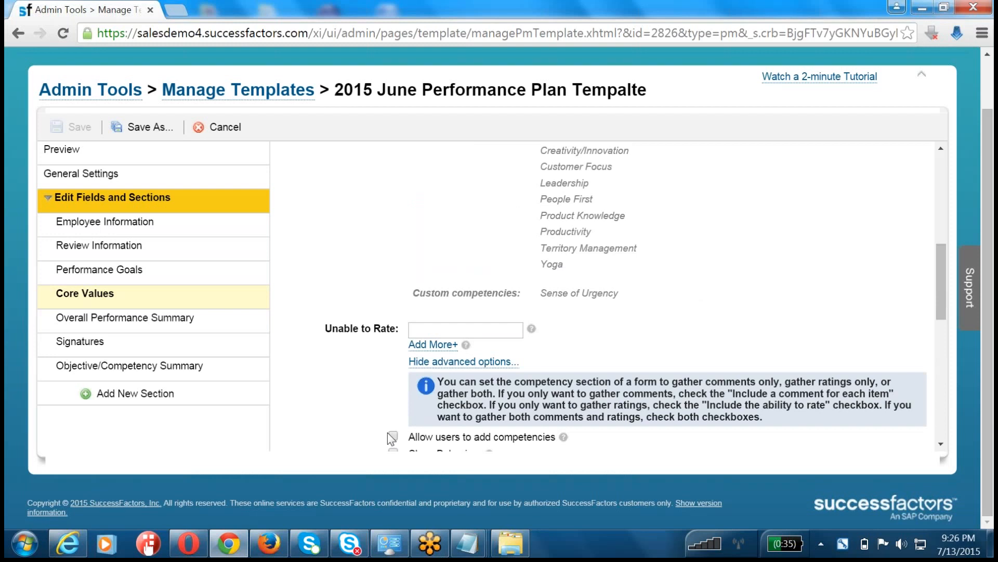
pyautogui.click(422, 362)
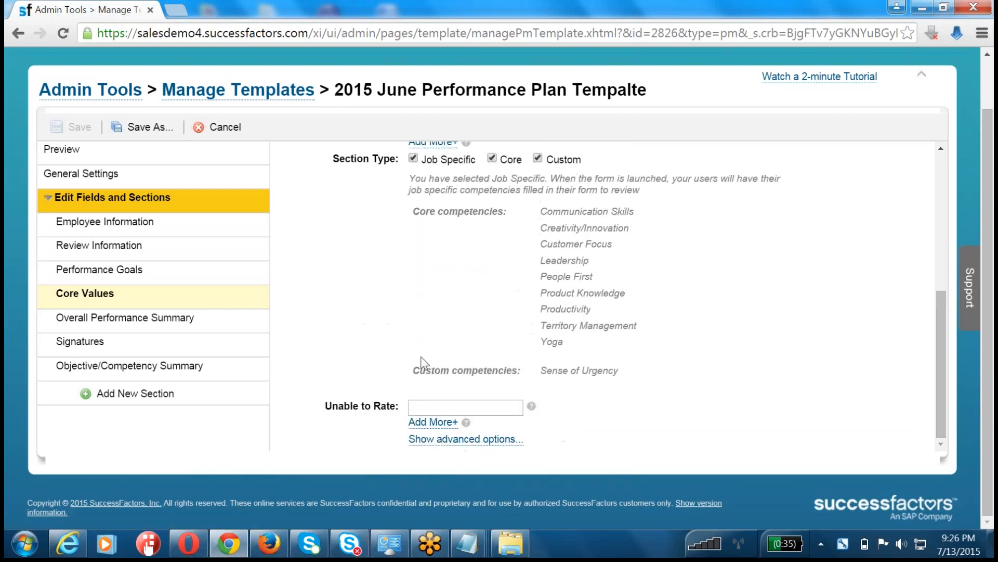
# - Review the settings of the Overall Performance Summary, Signatures and Objective/Competency Summary sections
pyautogui.click(161, 333)
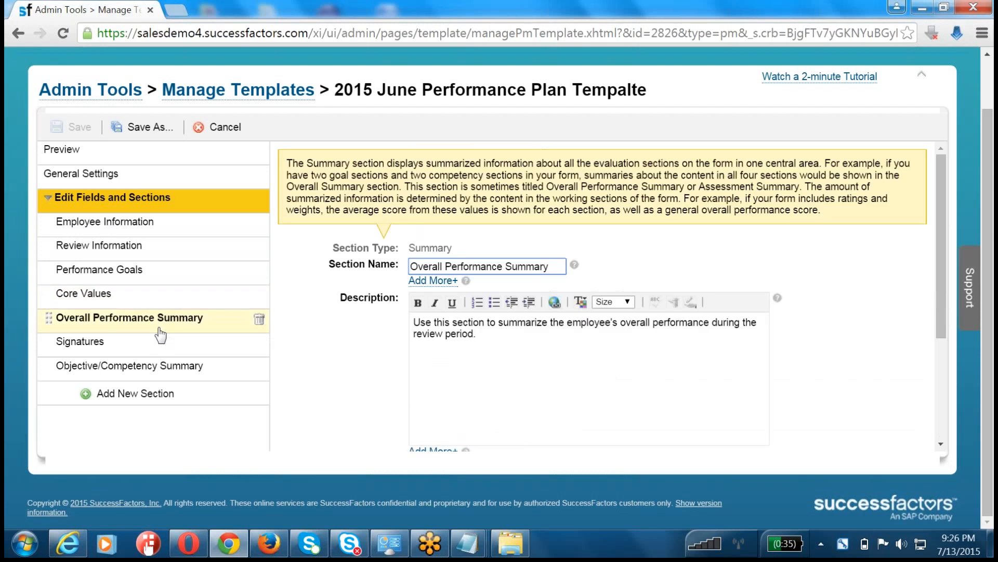
pyautogui.click(161, 347)
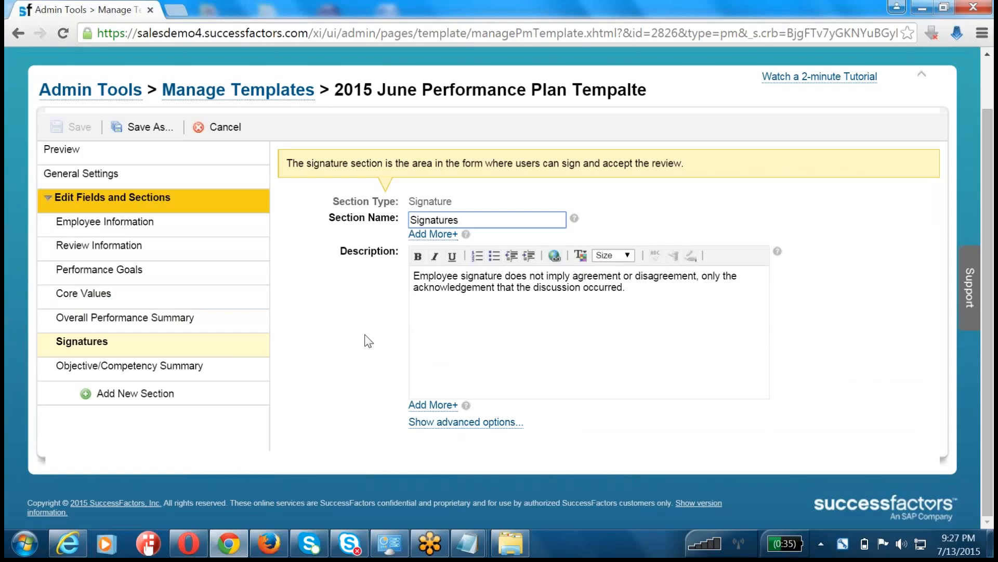
pyautogui.moveTo(221, 342)
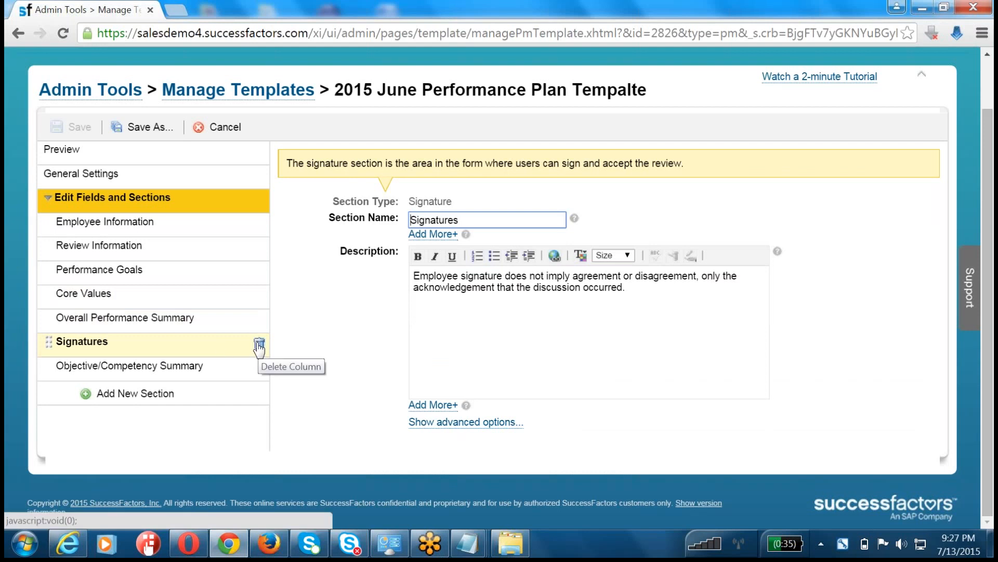
pyautogui.click(211, 370)
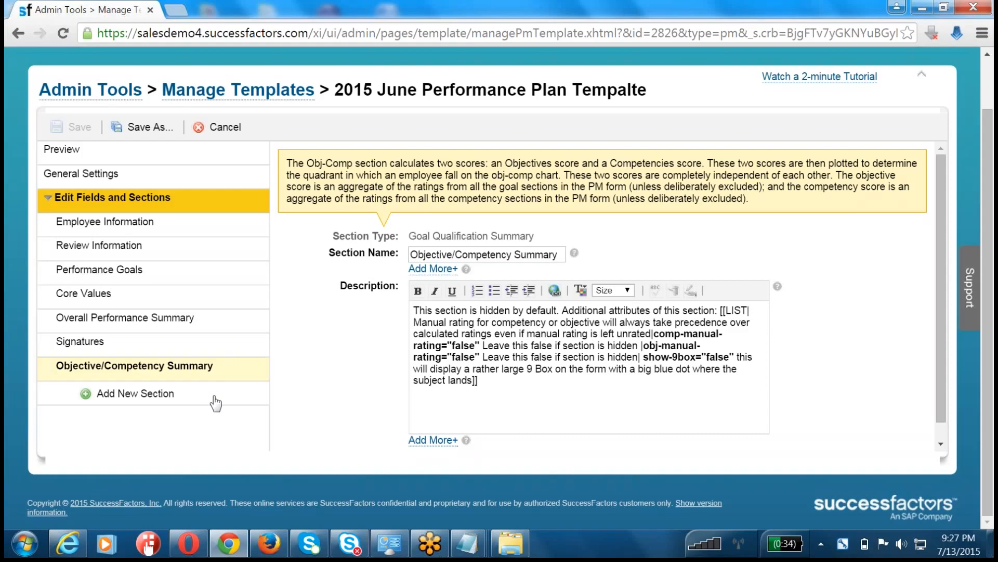
# - Add a new section of type Qualification to the template
pyautogui.click(145, 403)
pyautogui.click(486, 260)
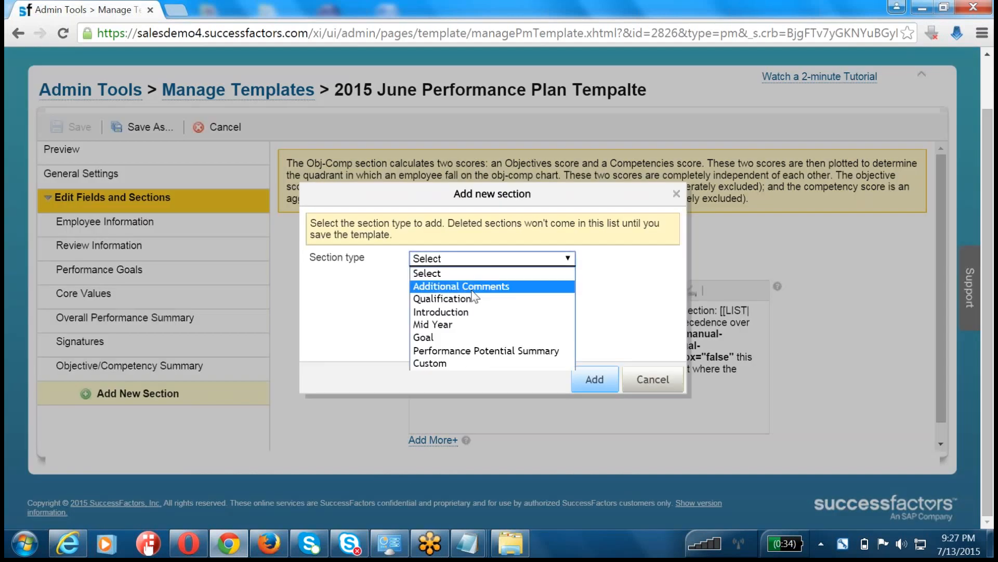
pyautogui.click(458, 298)
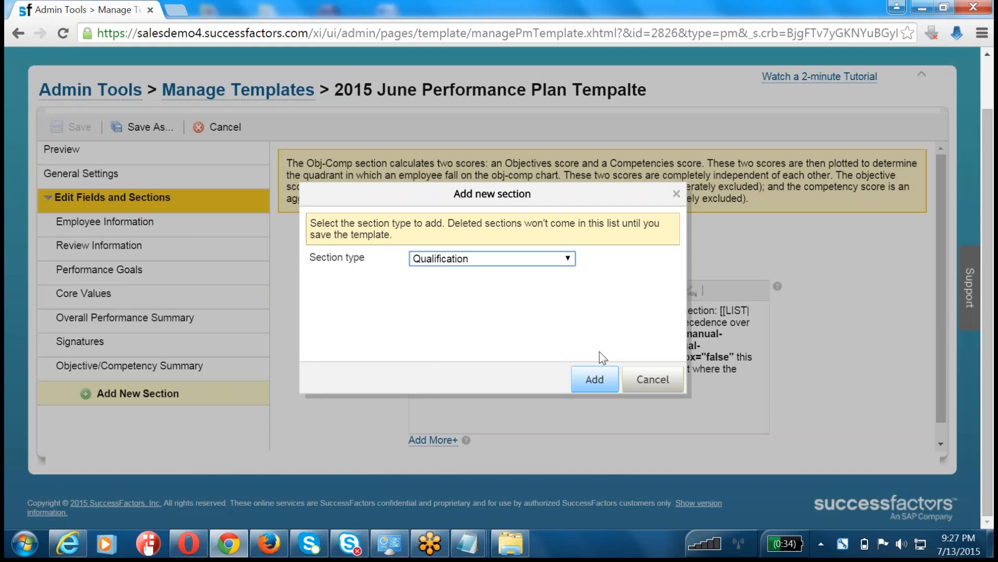
pyautogui.click(592, 379)
# - Add a new section of type Goal to the template
pyautogui.click(104, 416)
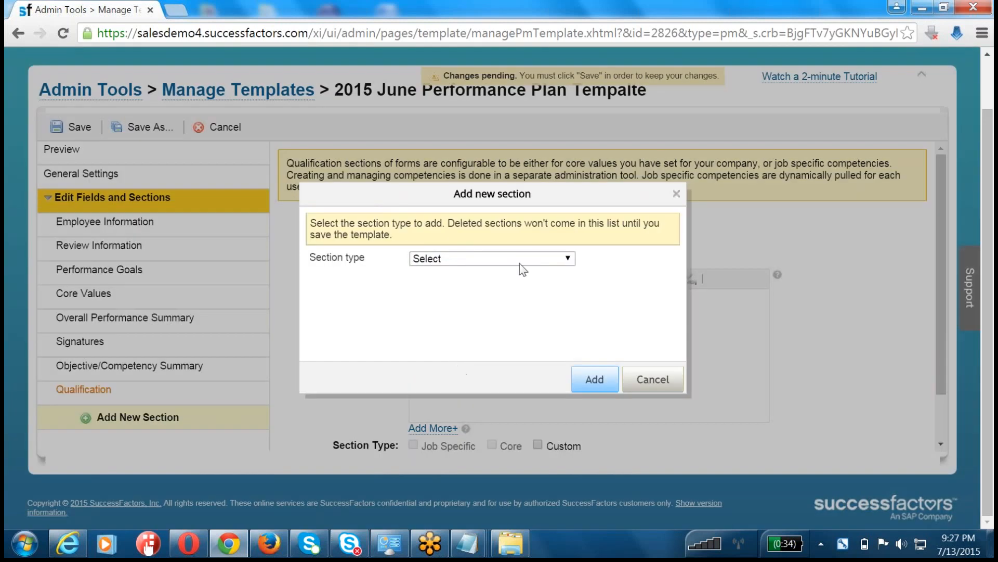
pyautogui.click(520, 258)
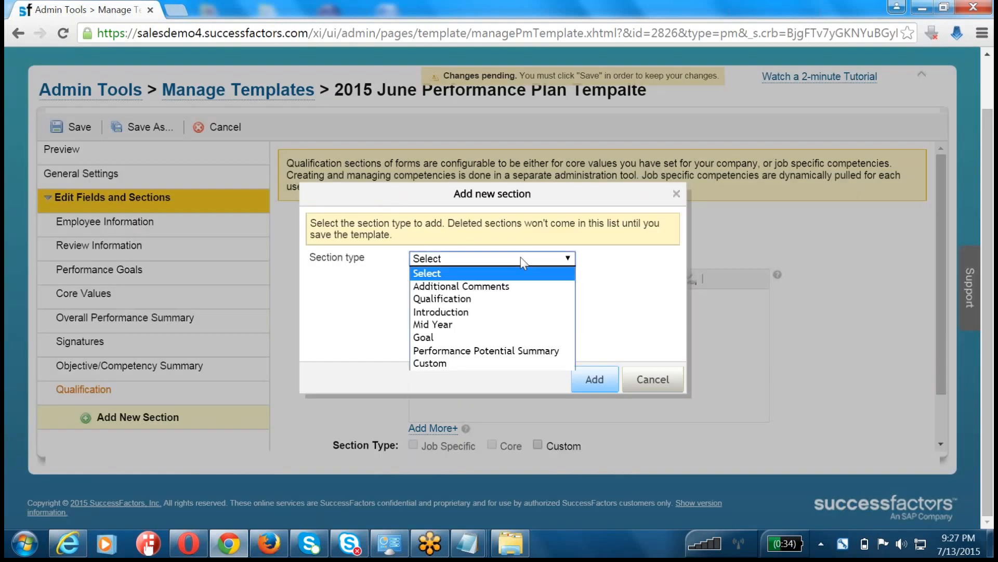
pyautogui.click(471, 339)
pyautogui.click(588, 379)
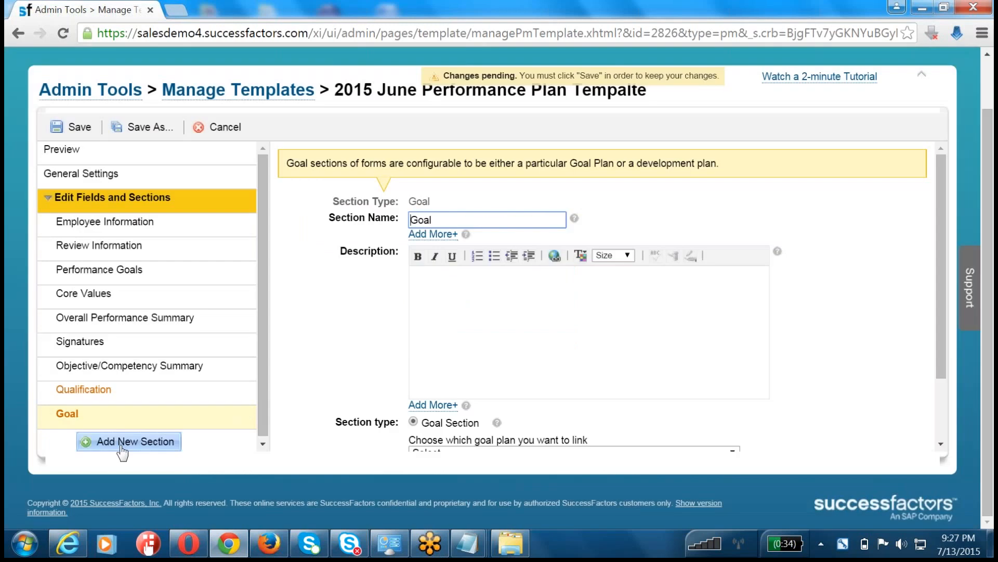
# - Add a new section of type Additional Comments to the template
pyautogui.click(130, 441)
pyautogui.click(443, 260)
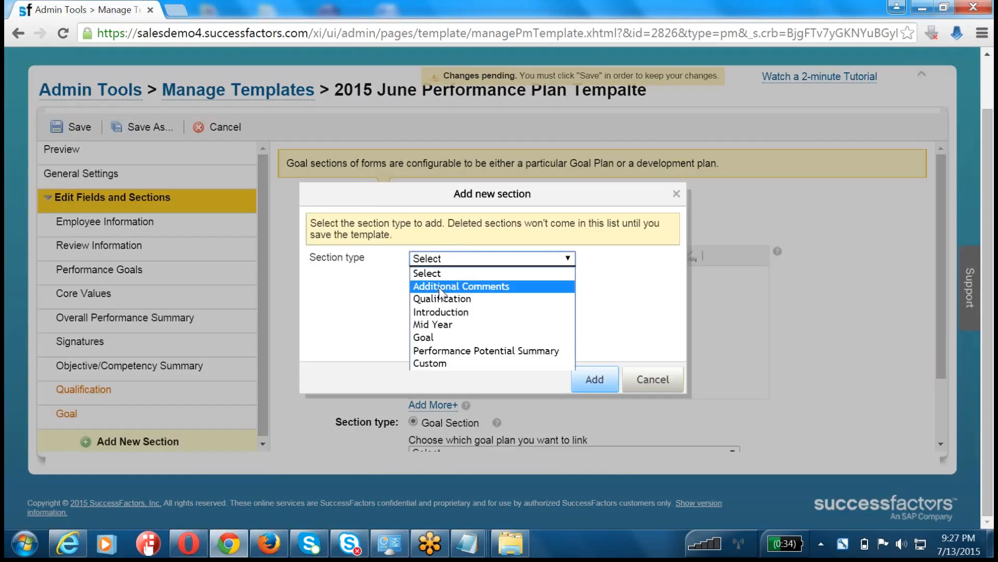
pyautogui.click(451, 287)
pyautogui.click(591, 379)
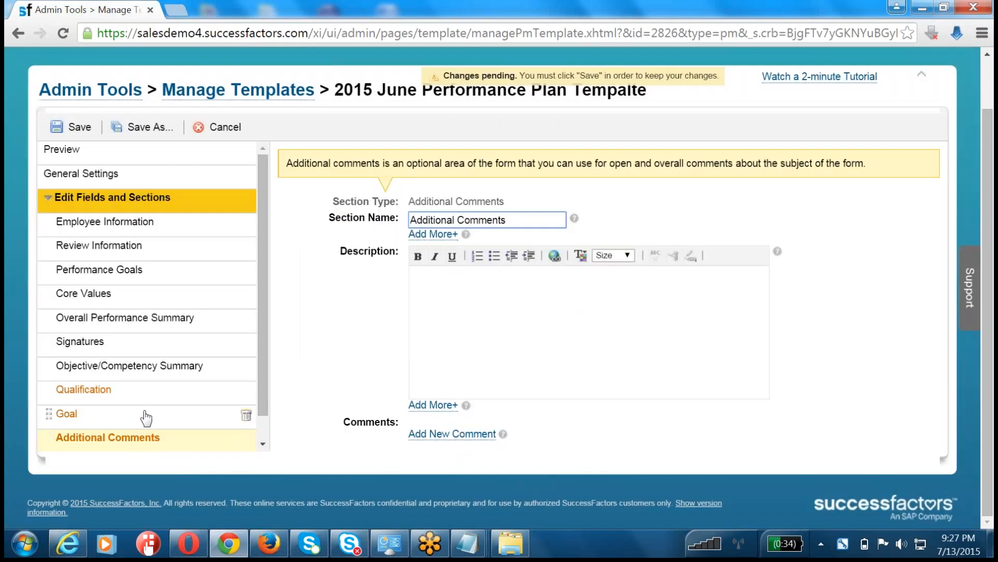
# - Add a new section of type Performance Potential Summary to the template
pyautogui.scroll(-1, 146, 416)
pyautogui.click(136, 439)
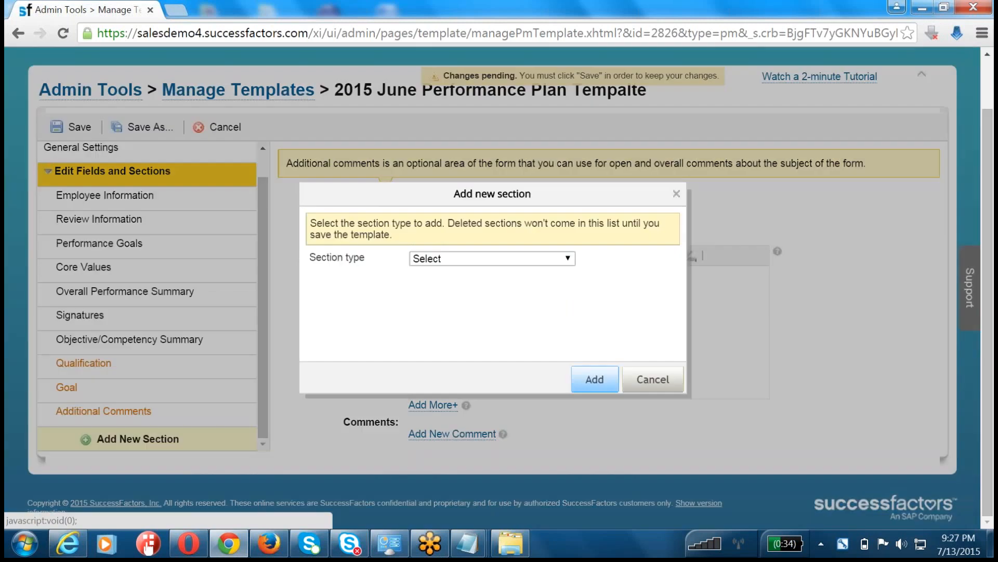
pyautogui.click(464, 260)
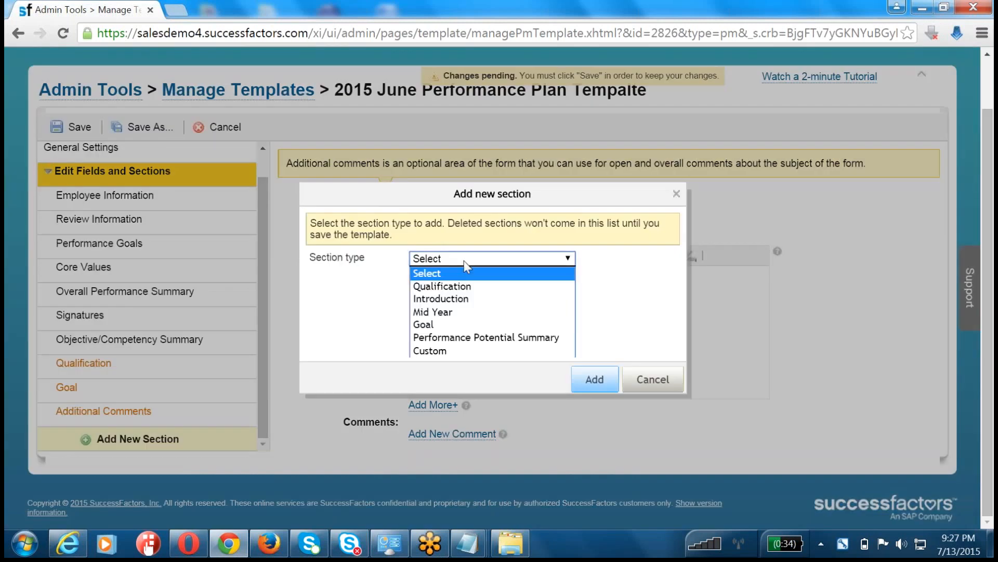
pyautogui.click(456, 338)
pyautogui.click(591, 381)
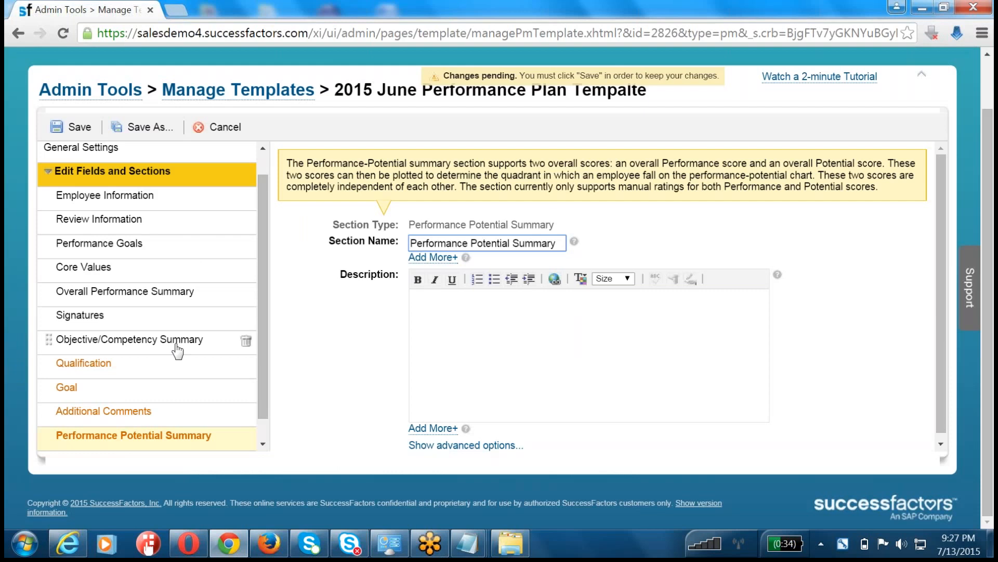
# - Add a new section of type Introduction to the template
pyautogui.scroll(-1, 158, 368)
pyautogui.click(104, 438)
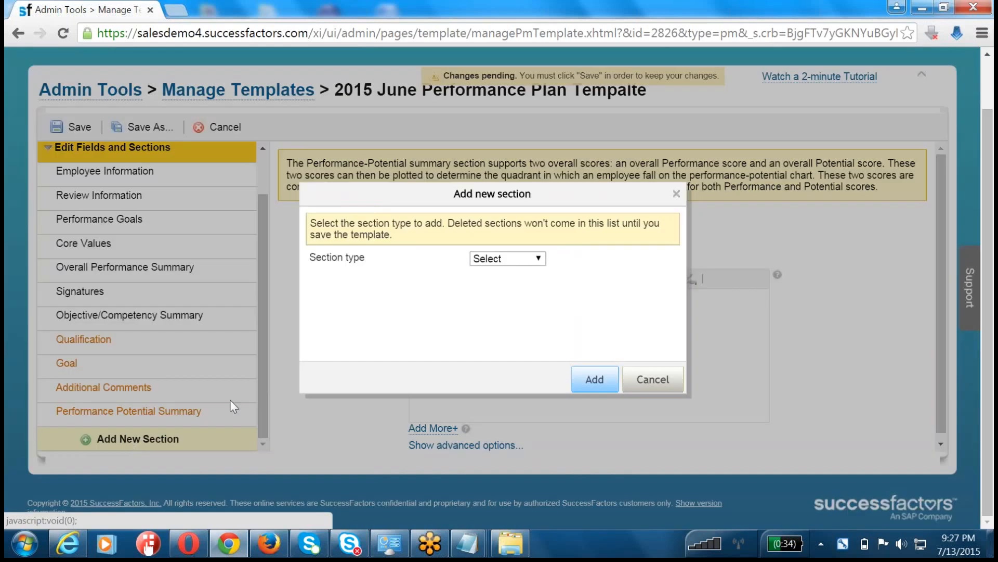
pyautogui.click(485, 259)
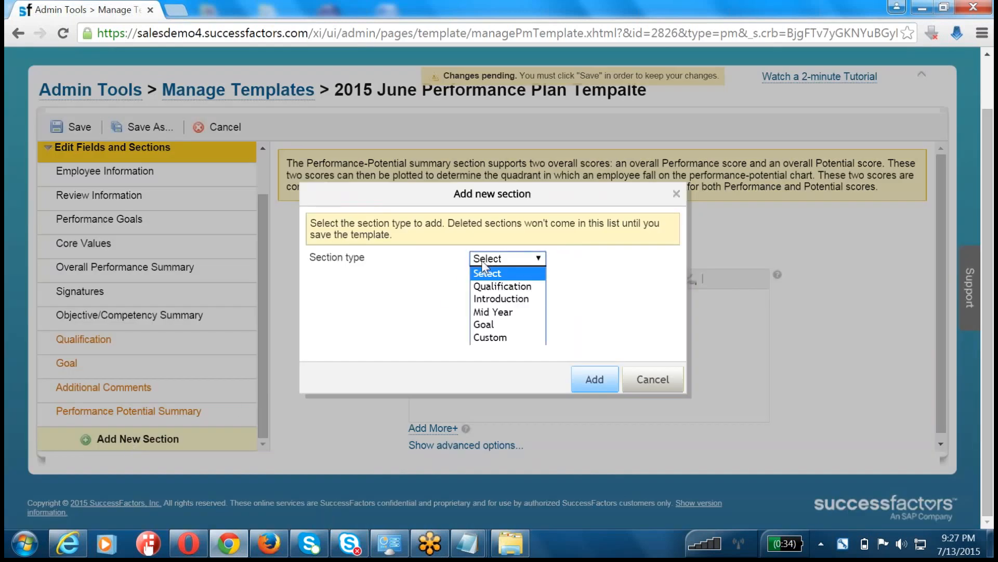
pyautogui.click(492, 294)
pyautogui.click(587, 383)
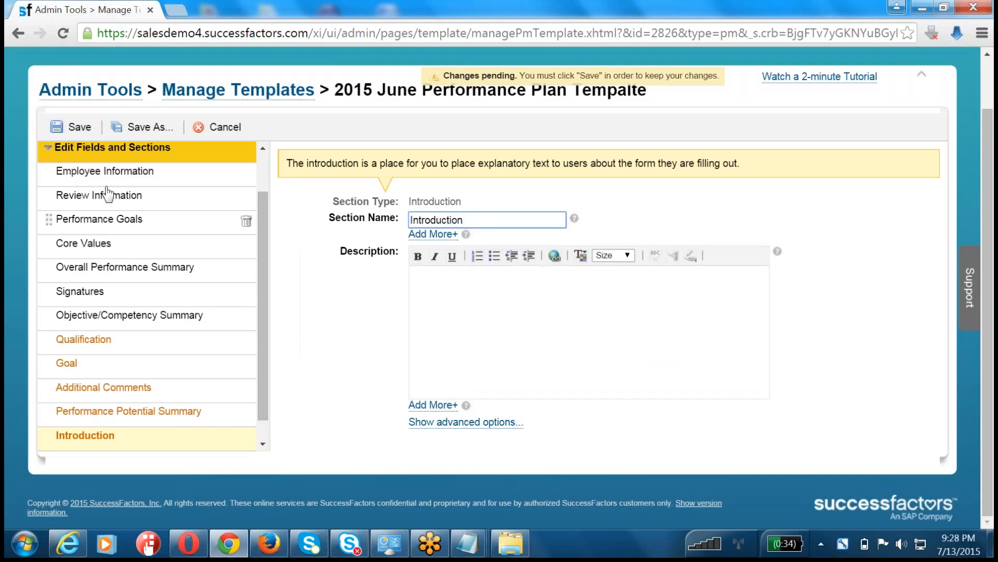
# - Try to save the template, and delete the newly added Goal and Qualification sections
pyautogui.click(79, 127)
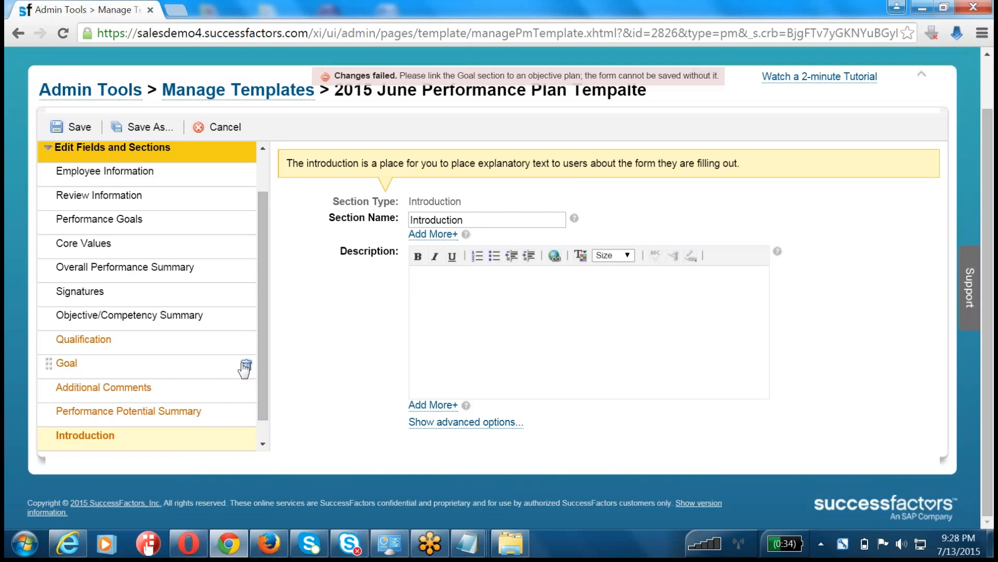
pyautogui.click(244, 367)
pyautogui.click(639, 365)
pyautogui.moveTo(182, 352)
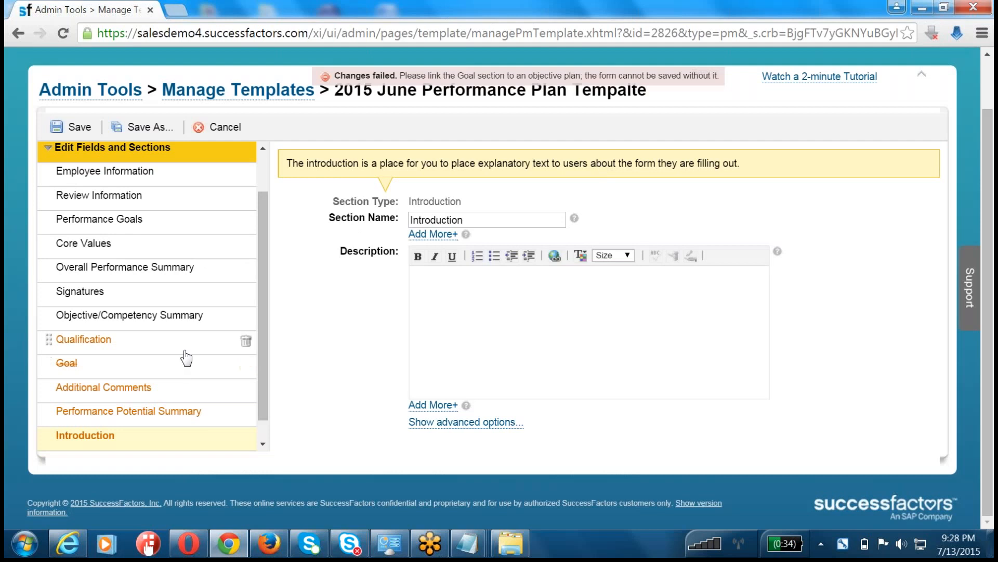
pyautogui.click(246, 342)
pyautogui.click(619, 359)
# - Move the Core Values section above Performance Goals and save the template
pyautogui.moveTo(55, 248)
pyautogui.moveTo(49, 245); pyautogui.dragTo(47, 220)
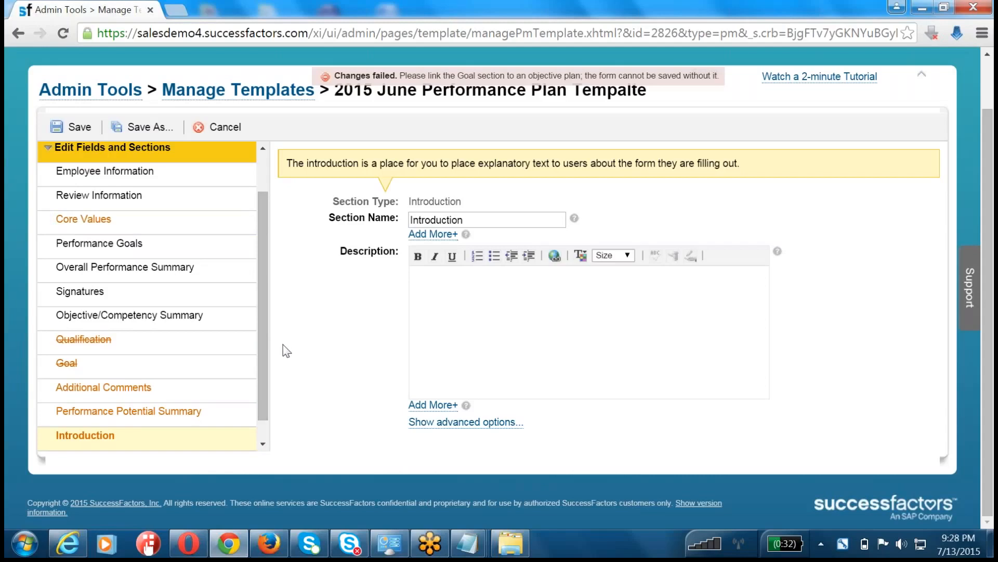
pyautogui.click(73, 127)
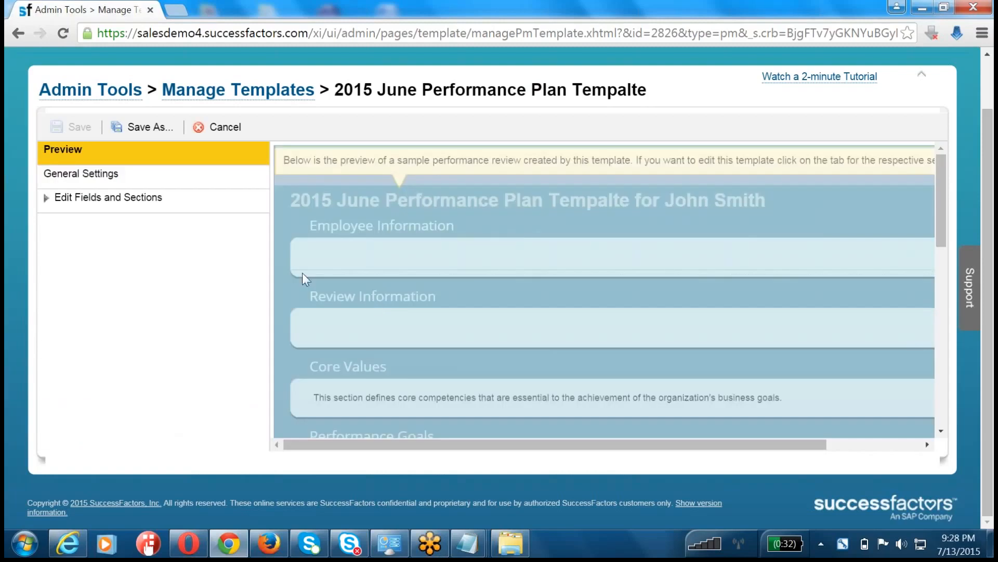
# - Leave the template for Admin Tools, search the tools for "launch", and open Launch Forms from Performance Management
pyautogui.click(104, 204)
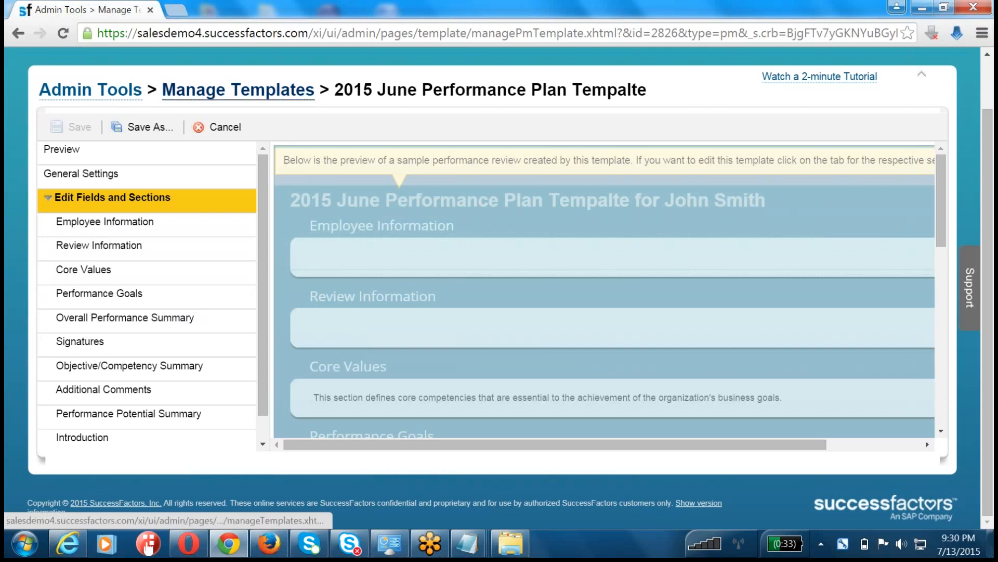
pyautogui.click(189, 101)
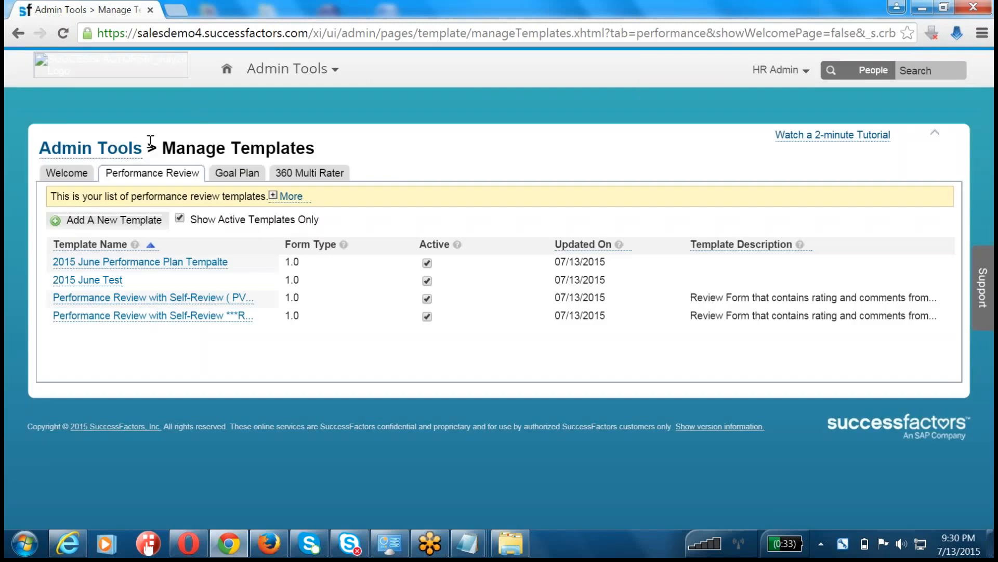
pyautogui.click(57, 148)
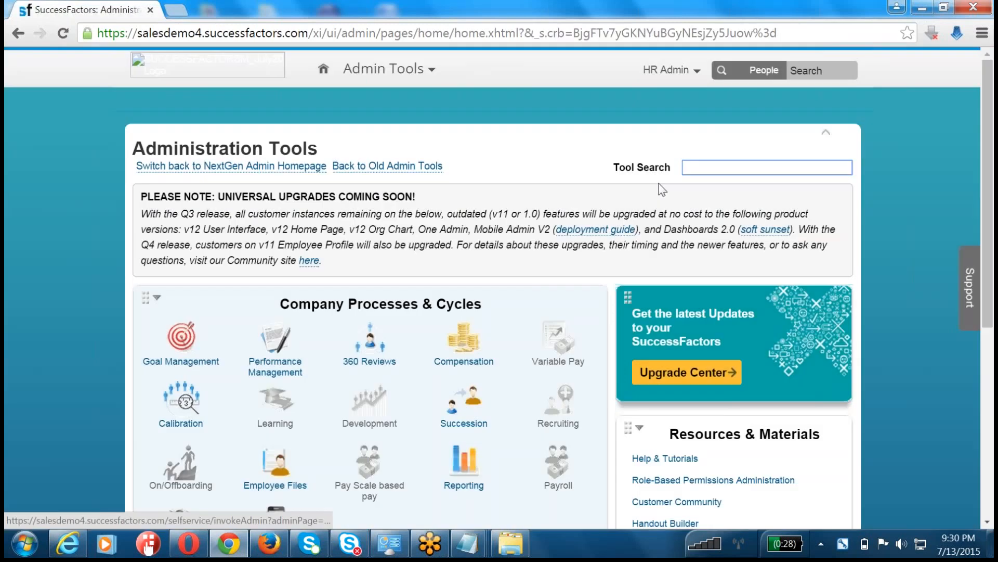
pyautogui.write('launch')
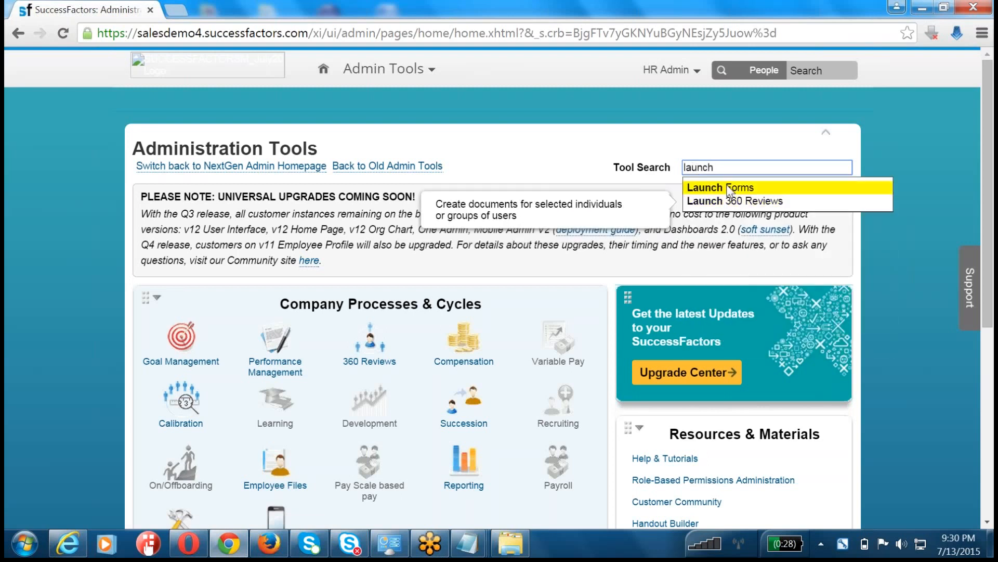
pyautogui.click(282, 352)
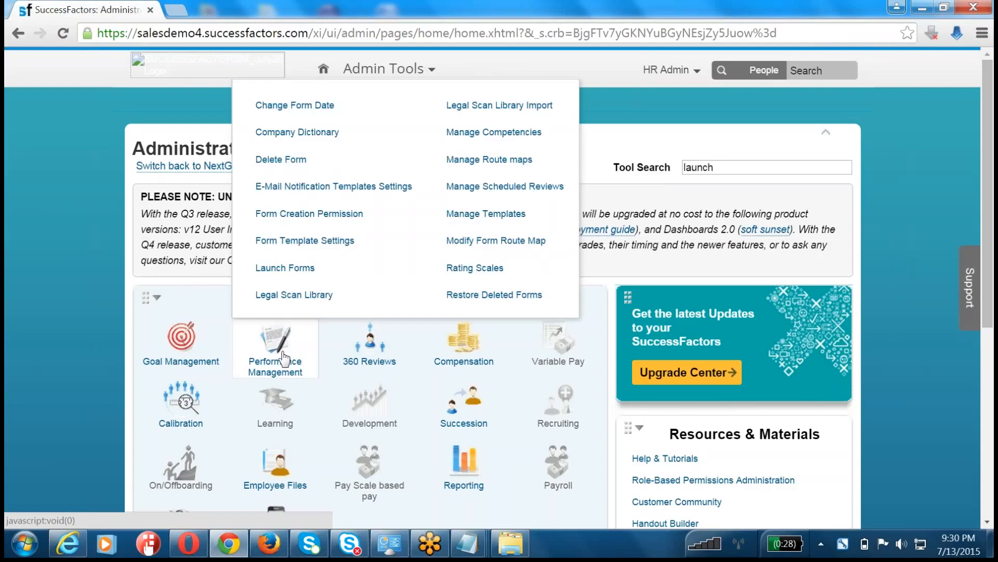
pyautogui.click(280, 269)
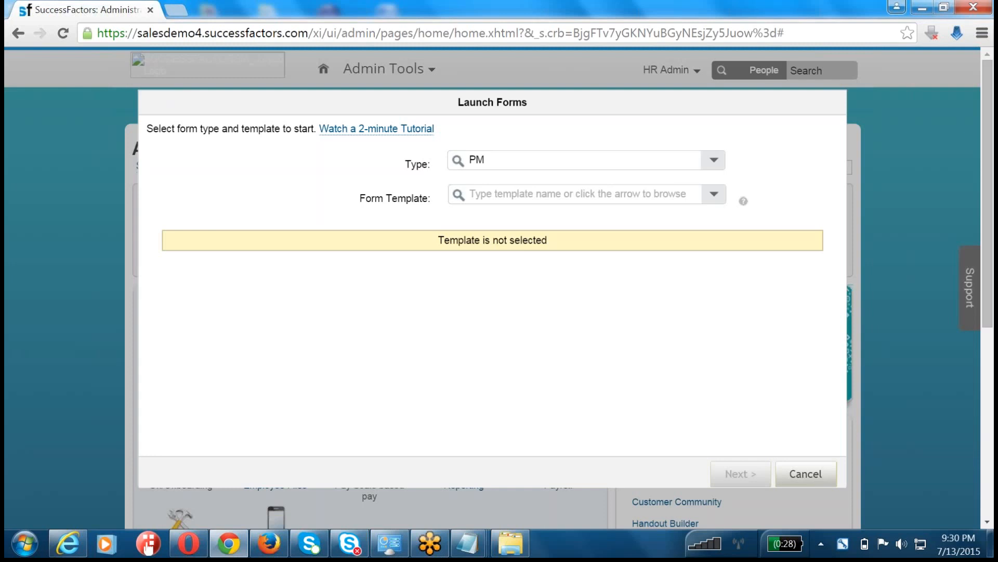
# - Choose "2015 June Performance Plan Tempalte" as the PM form template to launch and continue to the launch date
pyautogui.click(712, 194)
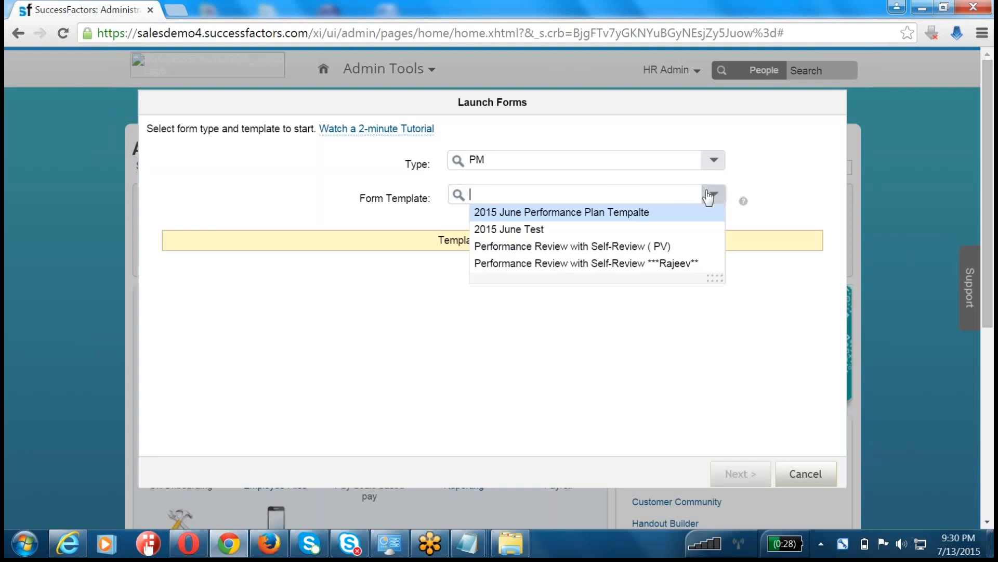
pyautogui.click(656, 217)
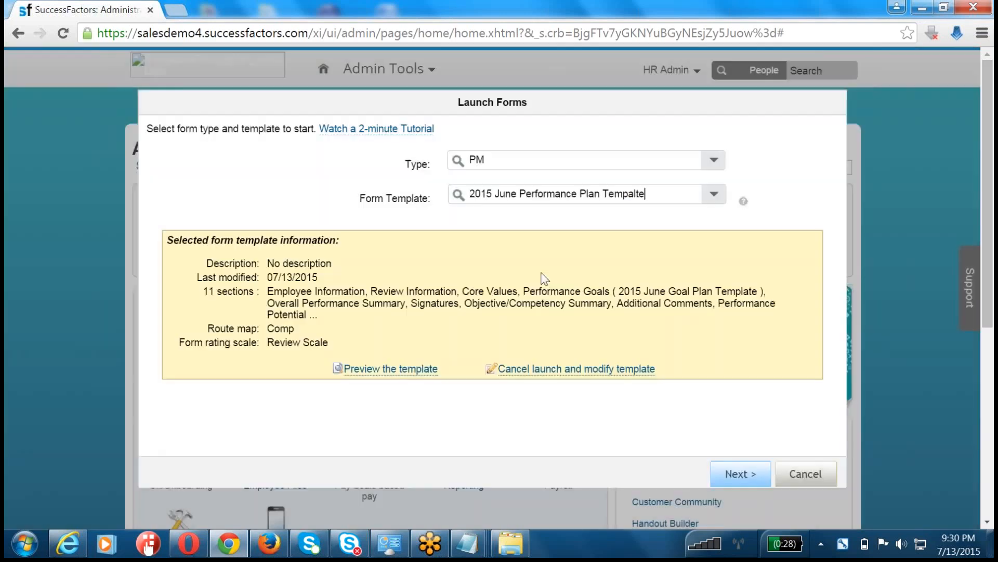
pyautogui.click(741, 474)
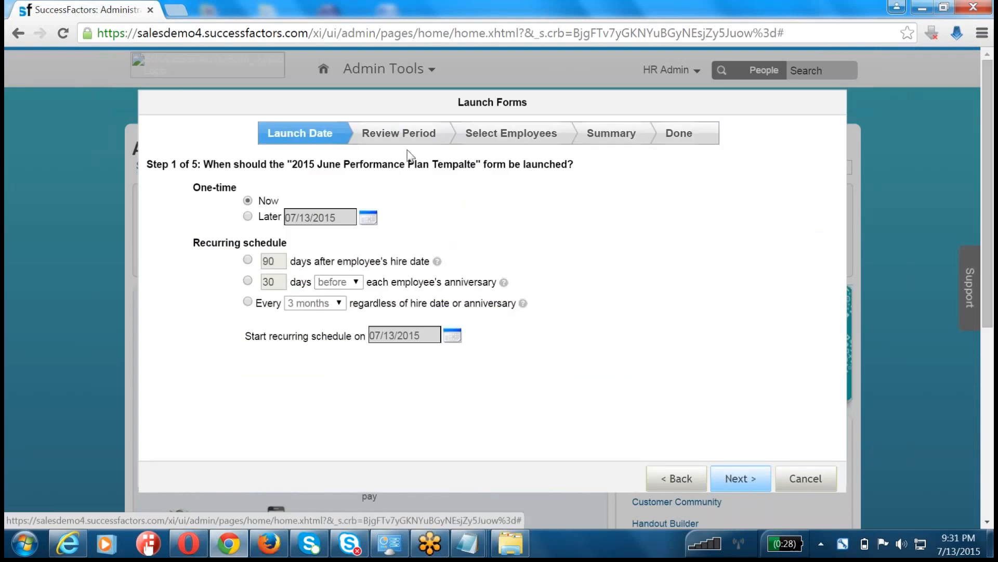
# - Keep the one-time immediate launch and use a custom review period of 01/01/2015 to 12/31/2015 with due date 01/14/2016
pyautogui.click(745, 489)
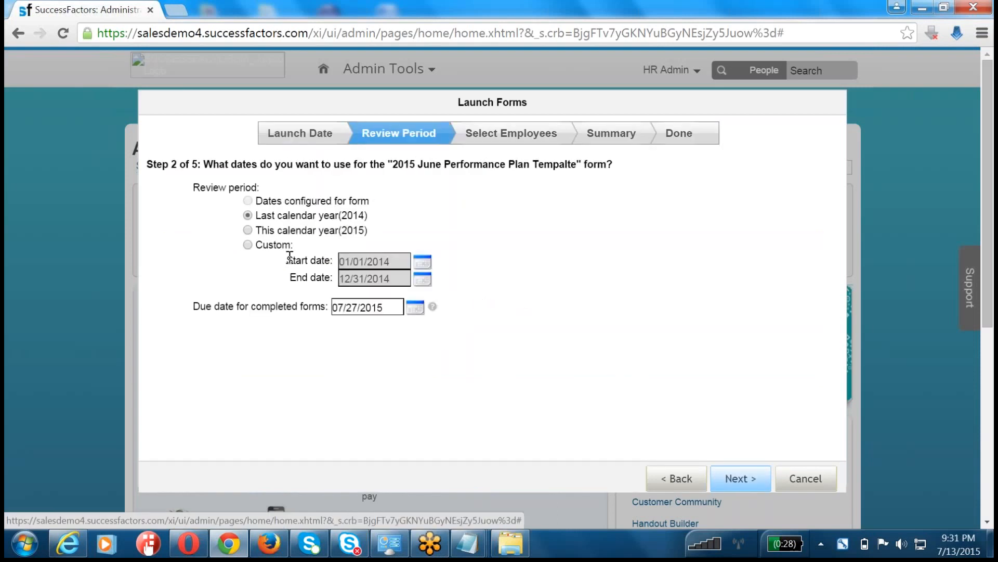
pyautogui.click(248, 245)
pyautogui.click(735, 484)
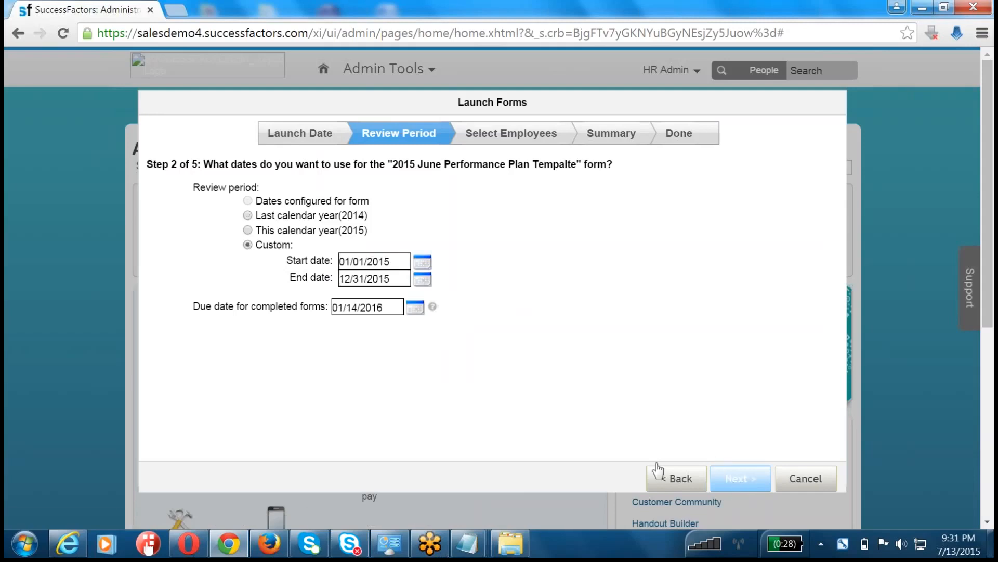
# - Target individual employees for the launch and add the first two by name, both from CompMastery
pyautogui.click(174, 220)
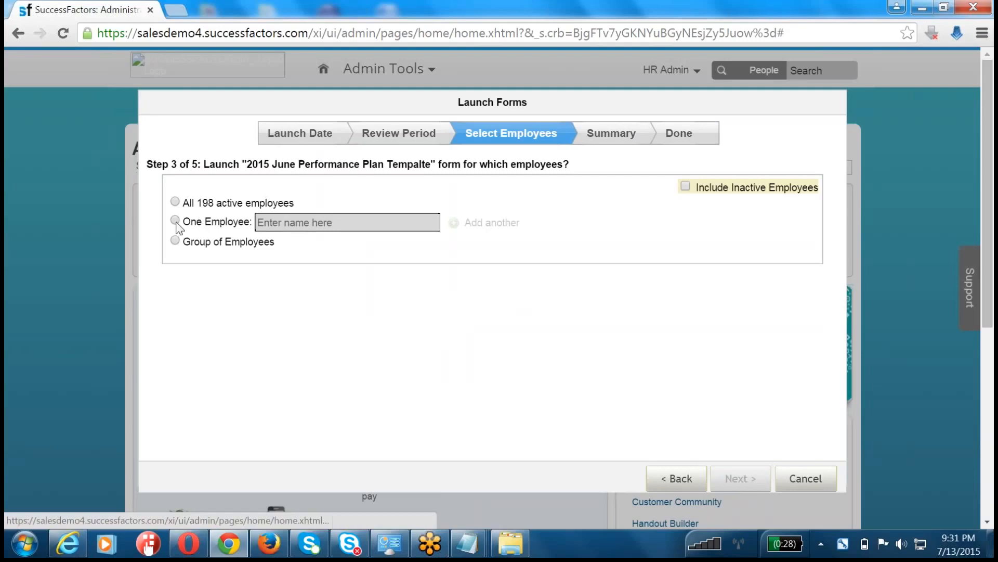
pyautogui.click(263, 224)
pyautogui.write('marla')
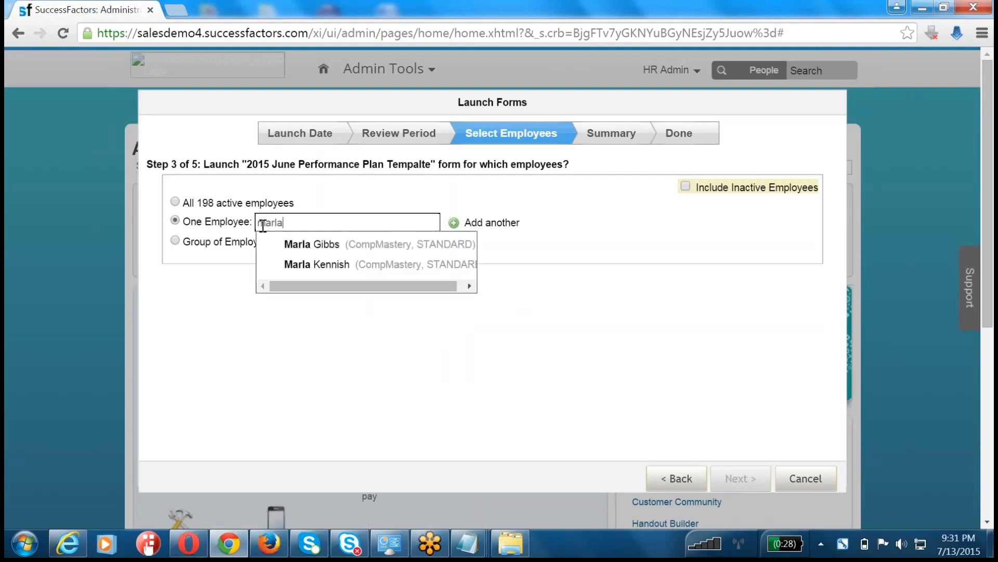
pyautogui.click(291, 245)
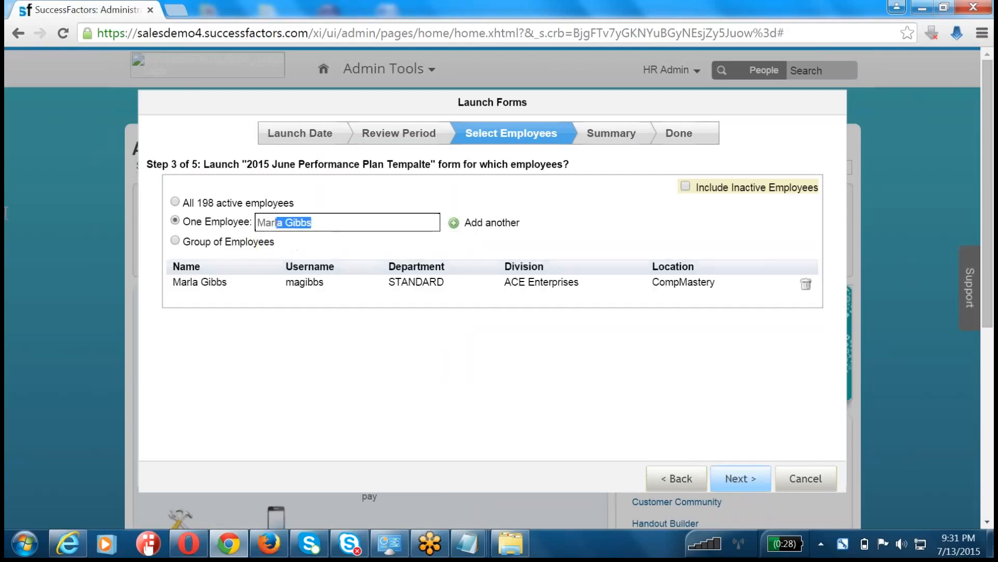
pyautogui.write('alan')
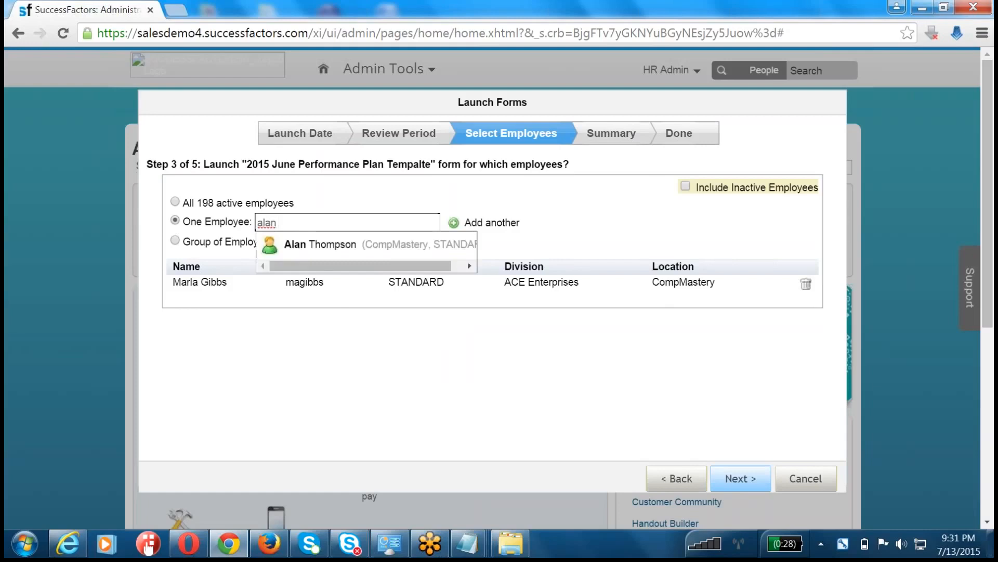
pyautogui.click(292, 244)
# - Add a third and a fourth employee by name to the launch list, both from San Mateo
pyautogui.moveTo(338, 222); pyautogui.dragTo(260, 222)
pyautogui.write('dward')
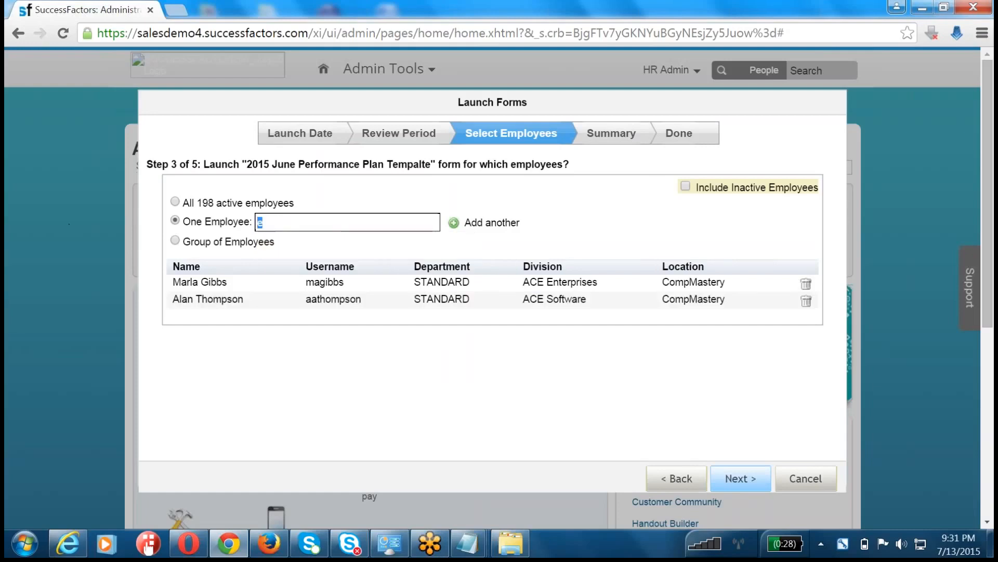
pyautogui.hotkey('ctrl', 'a')
pyautogui.write('edward')
pyautogui.press('Return')
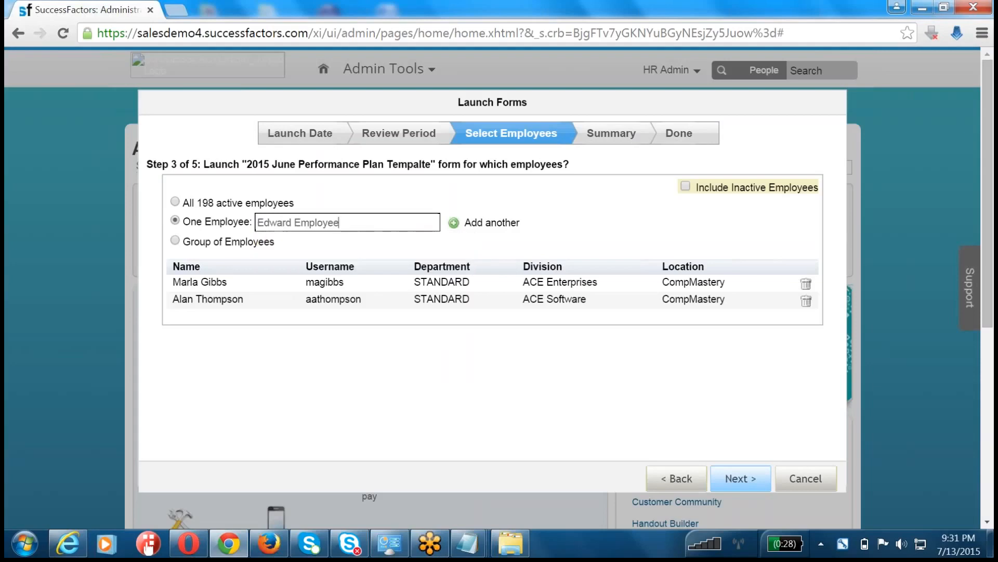
pyautogui.moveTo(353, 223); pyautogui.dragTo(175, 222)
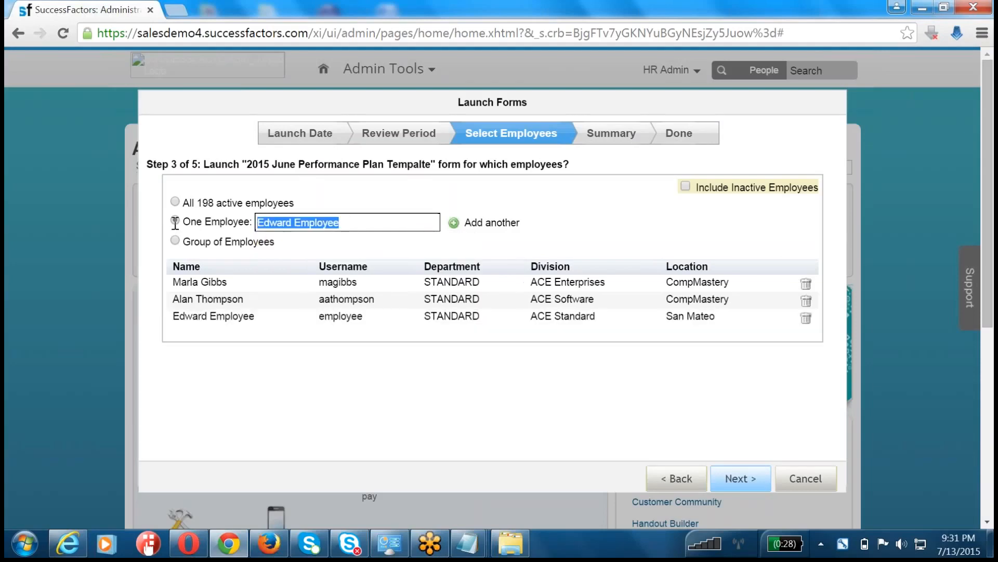
pyautogui.write('s')
pyautogui.press('BackSpace')
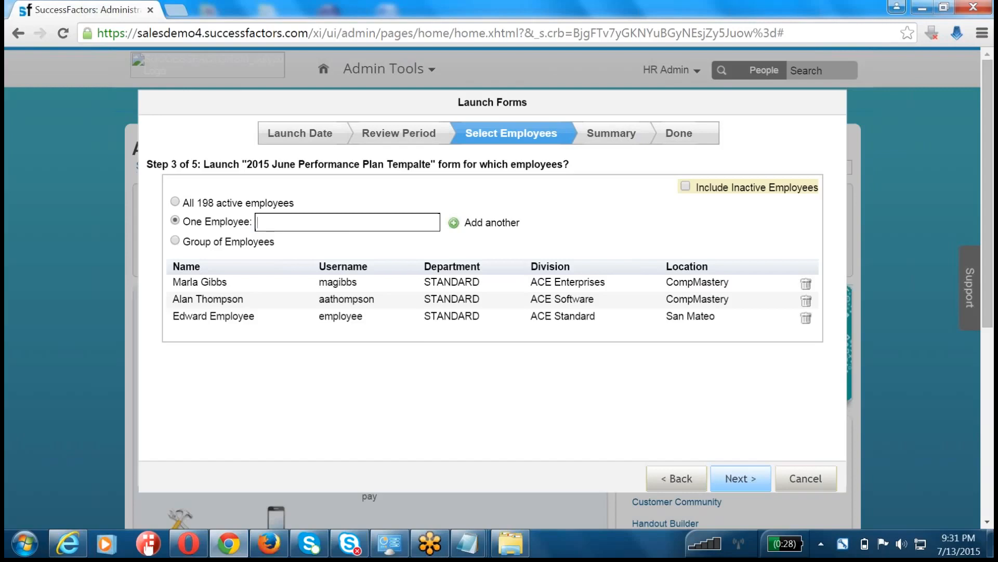
pyautogui.write('ma')
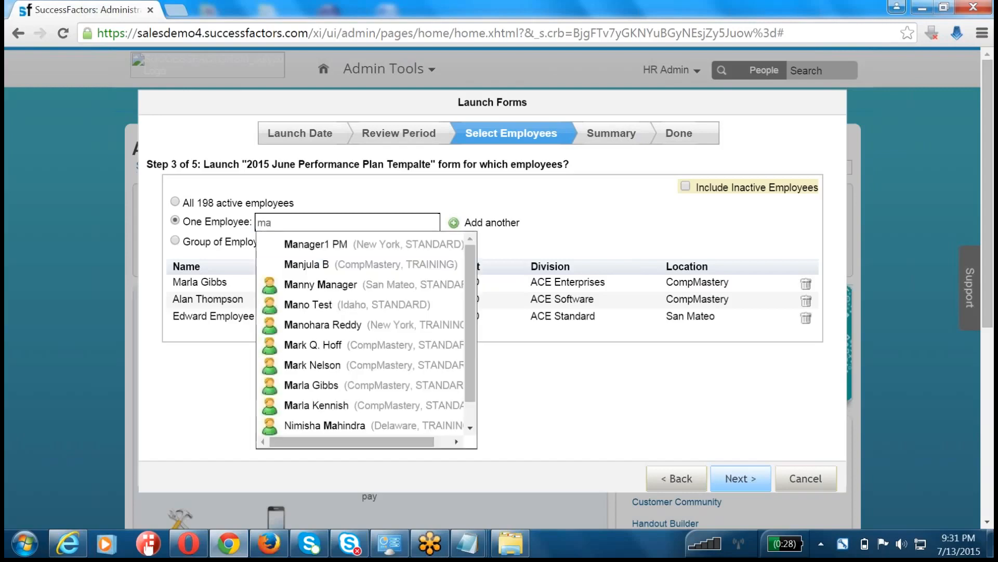
pyautogui.click(308, 285)
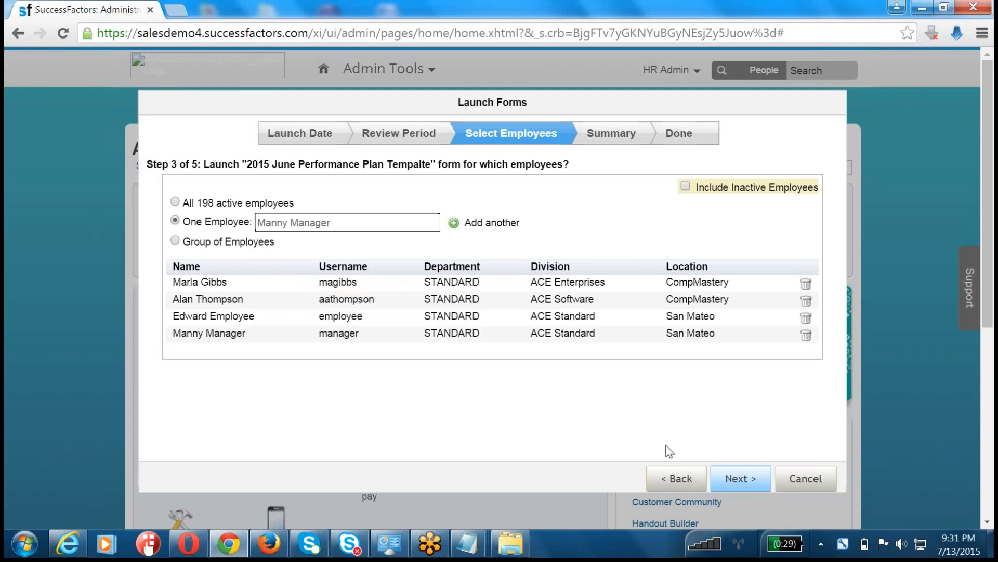
# - Continue to the summary, launch the forms for the selected employees, and close the launch wizard
pyautogui.click(753, 485)
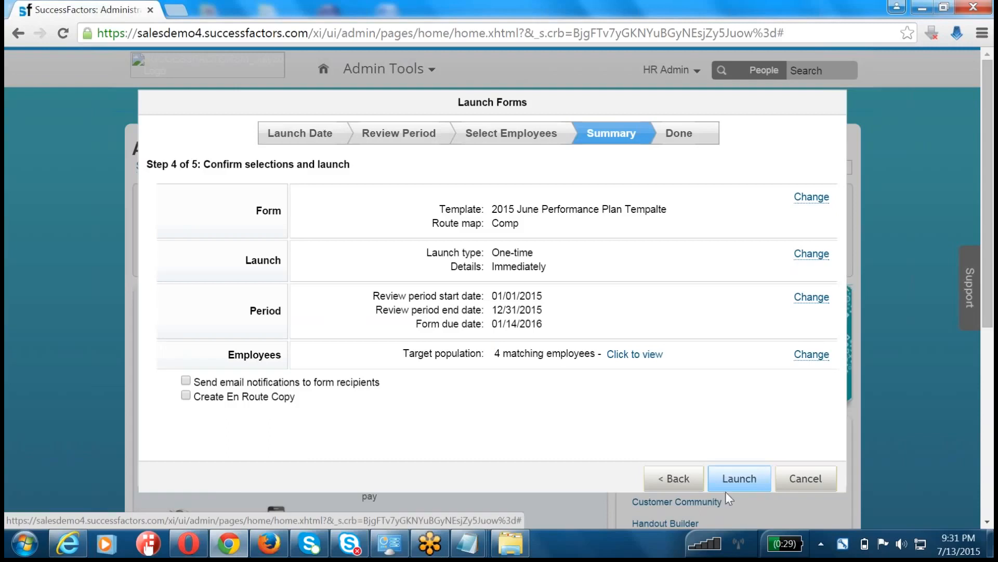
pyautogui.click(739, 478)
pyautogui.click(590, 364)
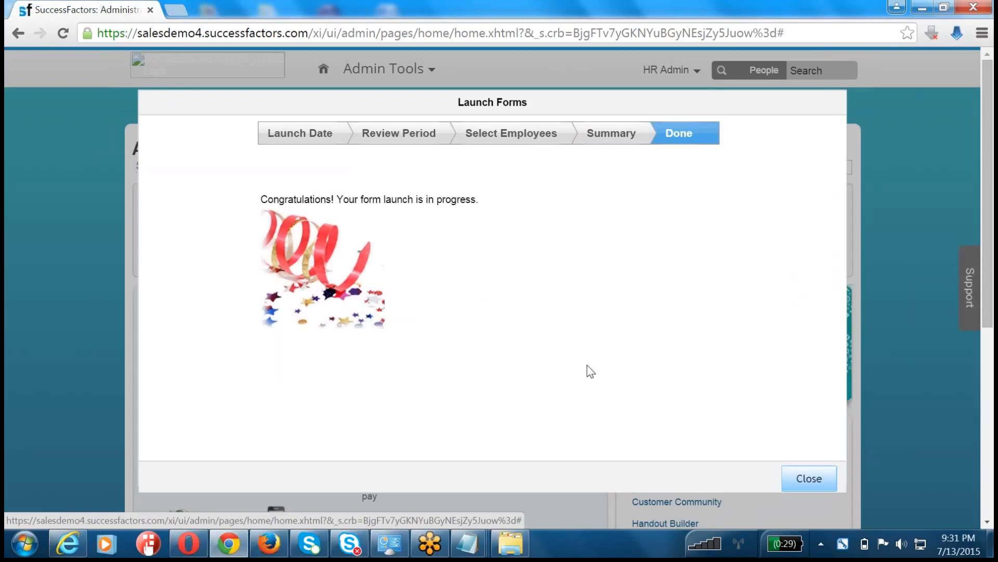
pyautogui.click(823, 477)
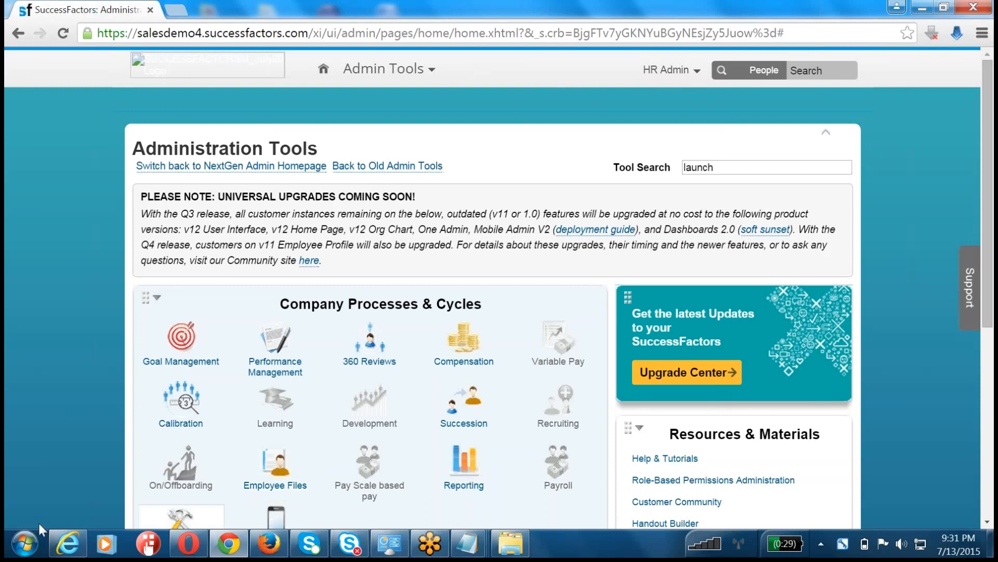
# - Switch to a new Notepad document and write "JOB FAMILY --> JOB Role --> JOB CODE"
pyautogui.click(26, 543)
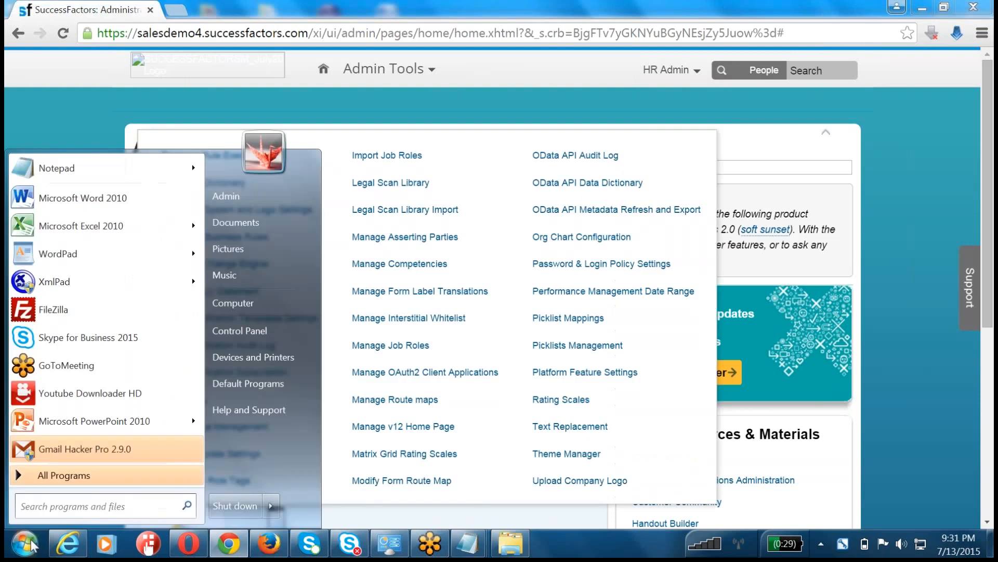
pyautogui.click(63, 172)
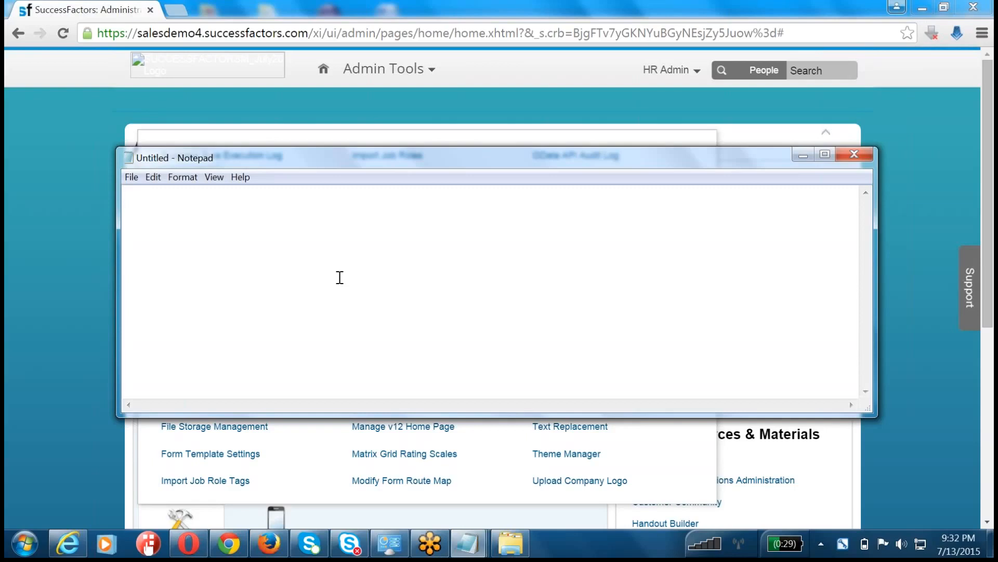
pyautogui.write('JOB Role JOB FAMILY ')
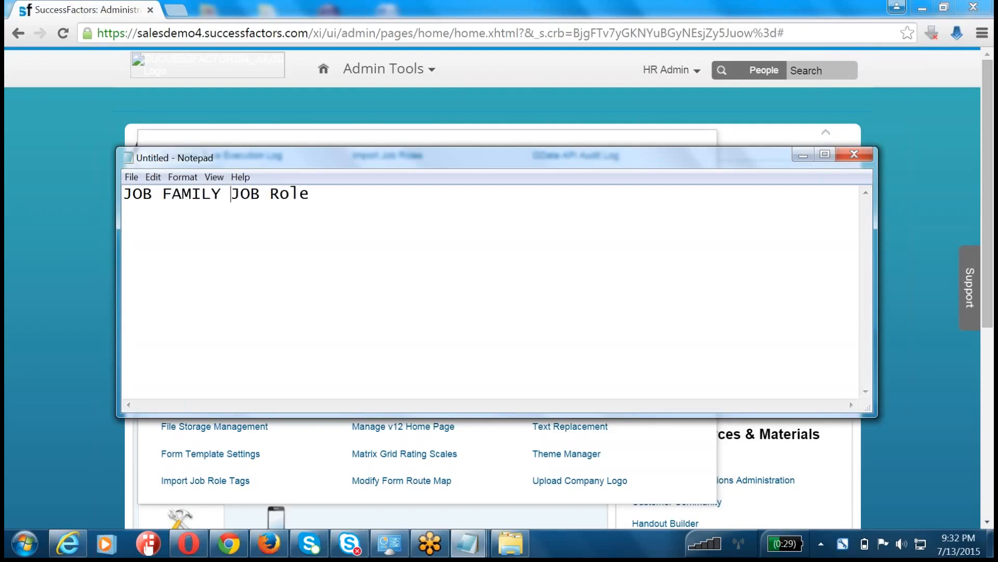
pyautogui.write('-->')
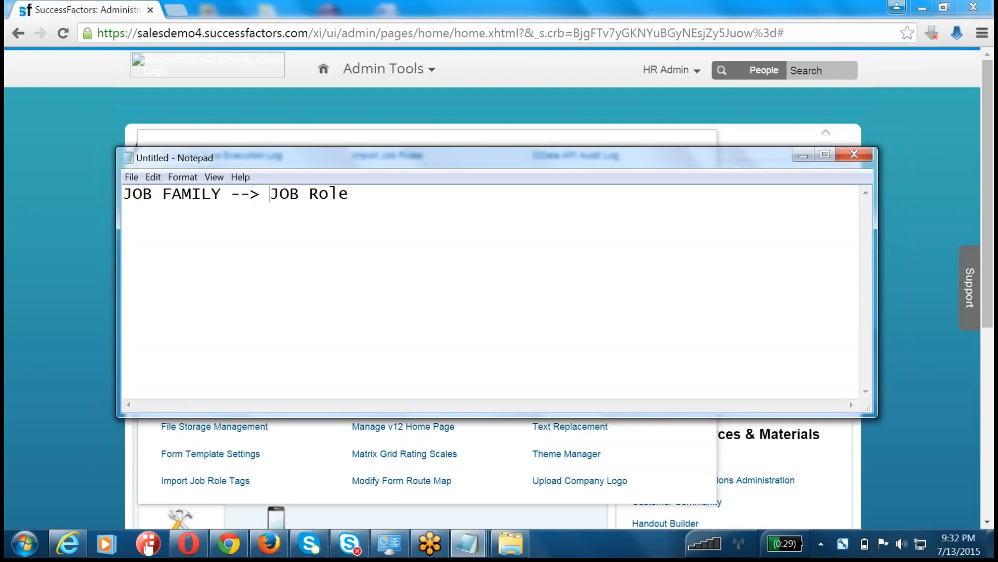
pyautogui.press('End')
pyautogui.write('--> JOB CODE')
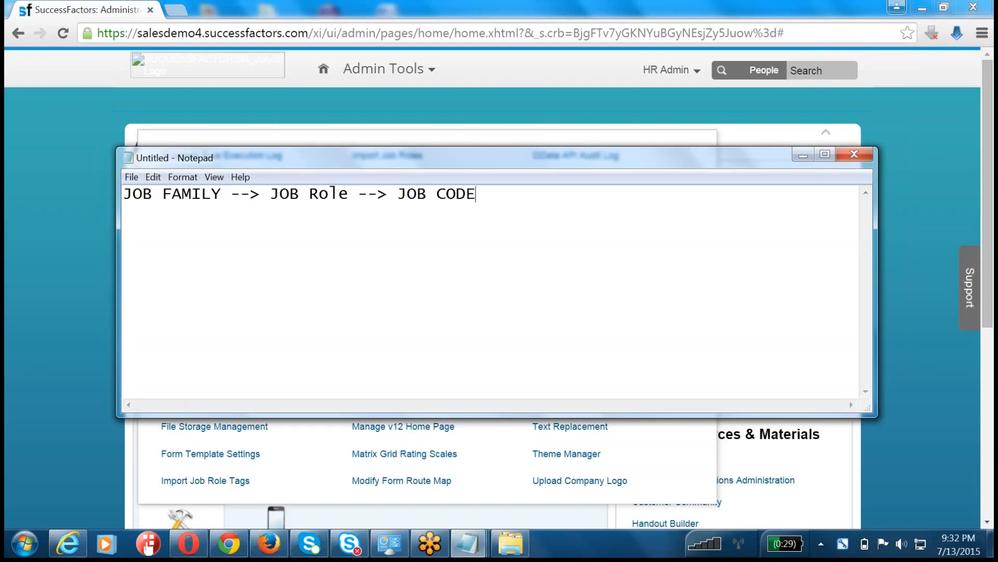
pyautogui.write('.')
pyautogui.press('Return')
pyautogui.press('Return')
pyautogui.press('Tab')
pyautogui.click(494, 202)
pyautogui.write('--')
pyautogui.press('BackSpace')
pyautogui.press('BackSpace')
pyautogui.press('BackSpace')
pyautogui.press('BackSpace')
# - Extend the line after JOB CODE with "--> Competencies --> Job specific --> Core Competency"
pyautogui.write('--> ')
pyautogui.write('Competency')
pyautogui.press('BackSpace')
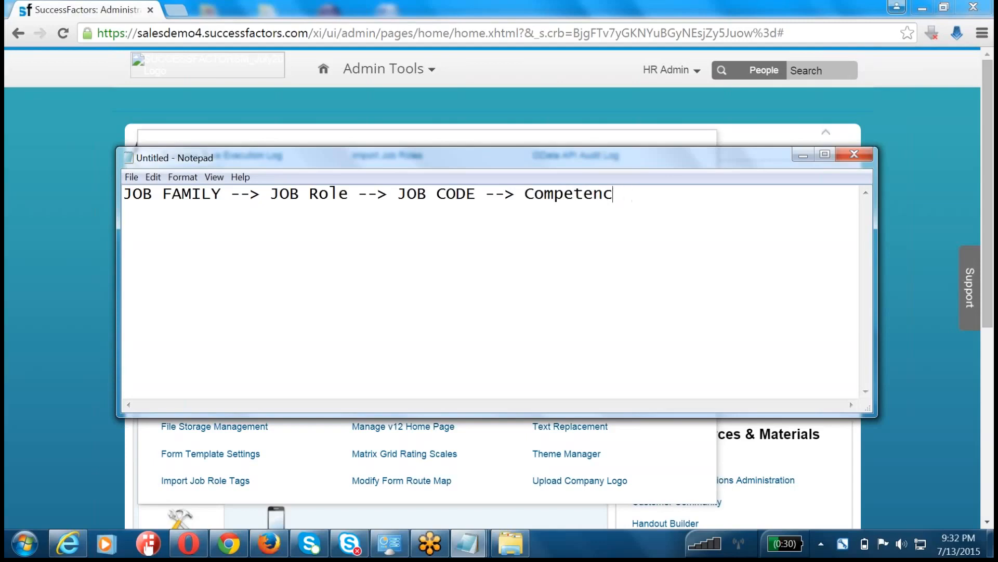
pyautogui.write('ies --> Job specific ')
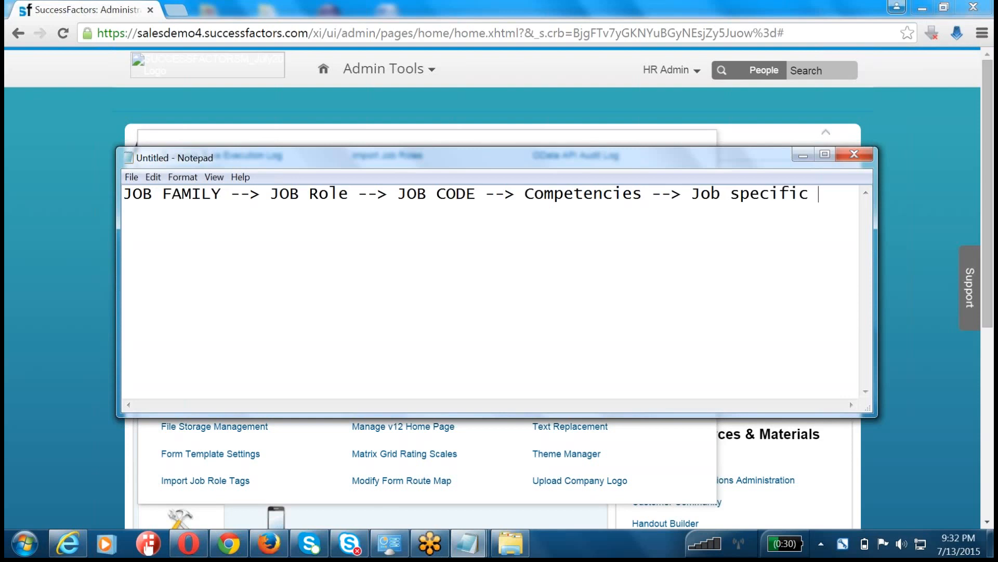
pyautogui.write('--> Core ')
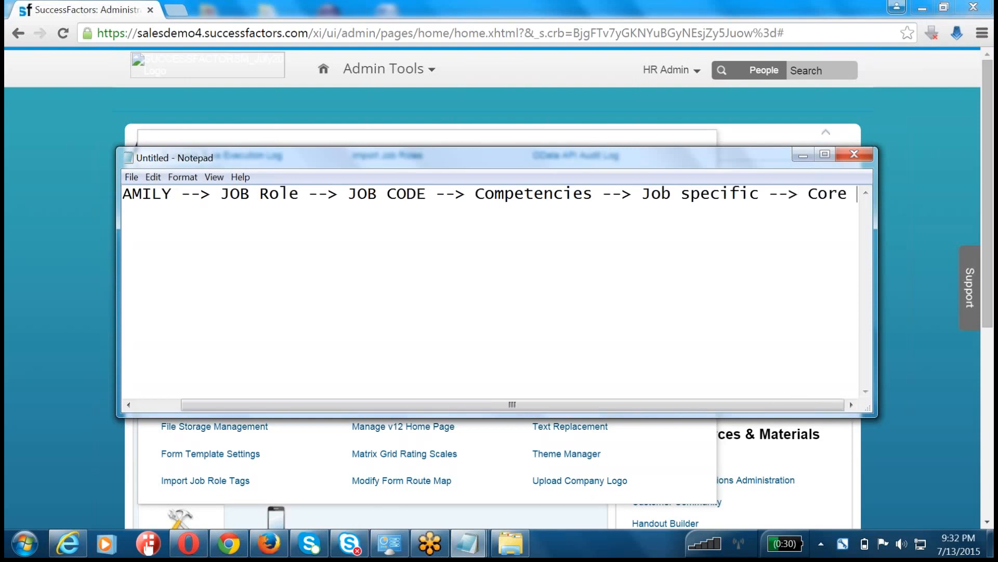
pyautogui.write('Competency')
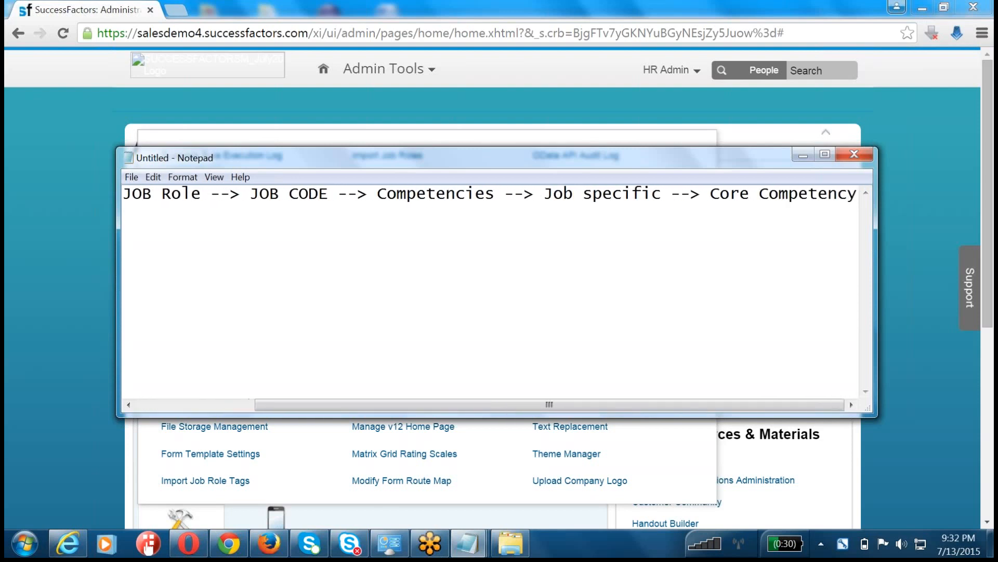
# - Review the note's chain from its start, highlighting the job family, job code and Competencies terms in turn
pyautogui.press('Home')
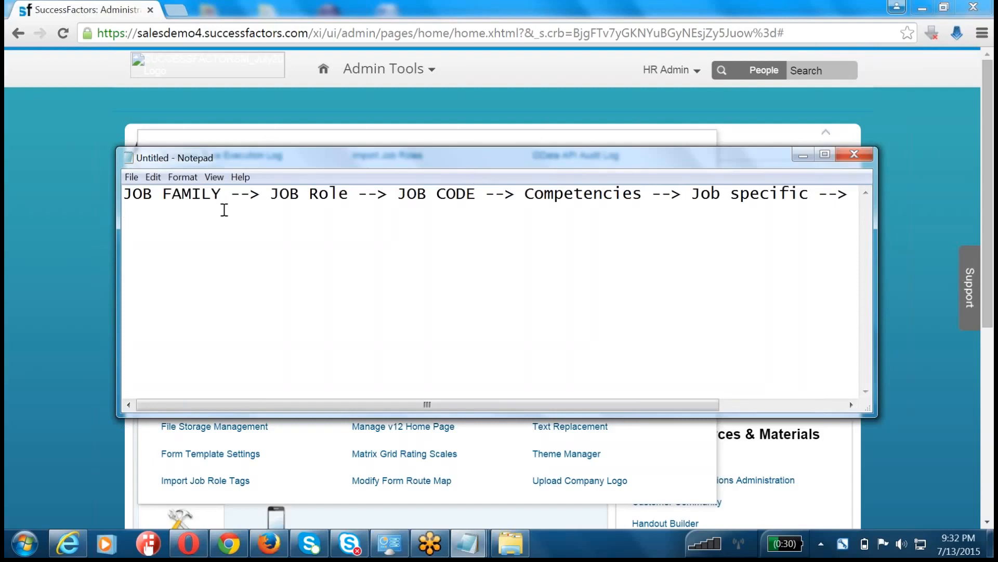
pyautogui.doubleClick(169, 196)
pyautogui.moveTo(265, 194); pyautogui.dragTo(250, 193)
pyautogui.doubleClick(423, 195)
pyautogui.doubleClick(569, 195)
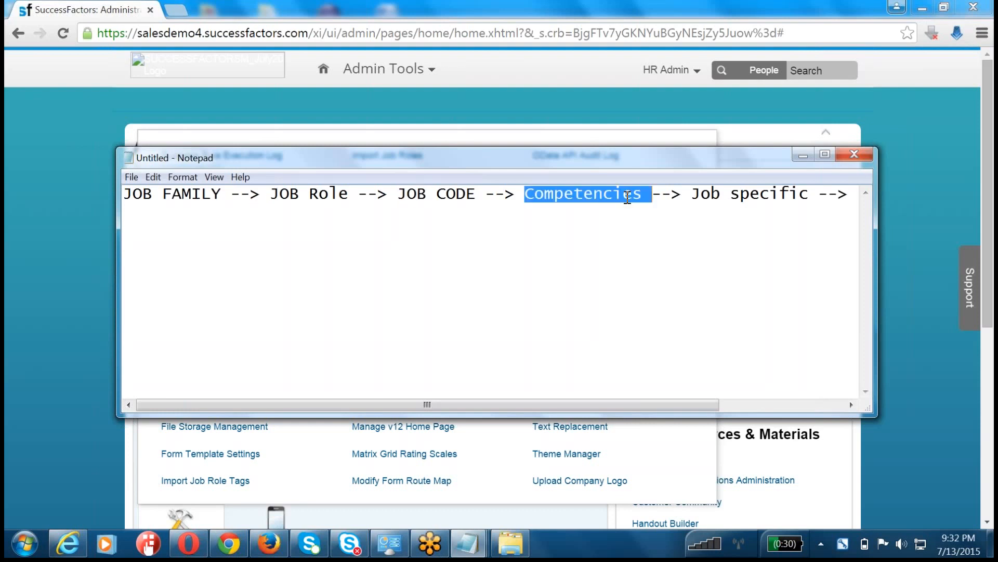
# - Switch back to SuccessFactors in Chrome, search the admin tools for "job" and open Manage Job Roles
pyautogui.doubleClick(706, 193)
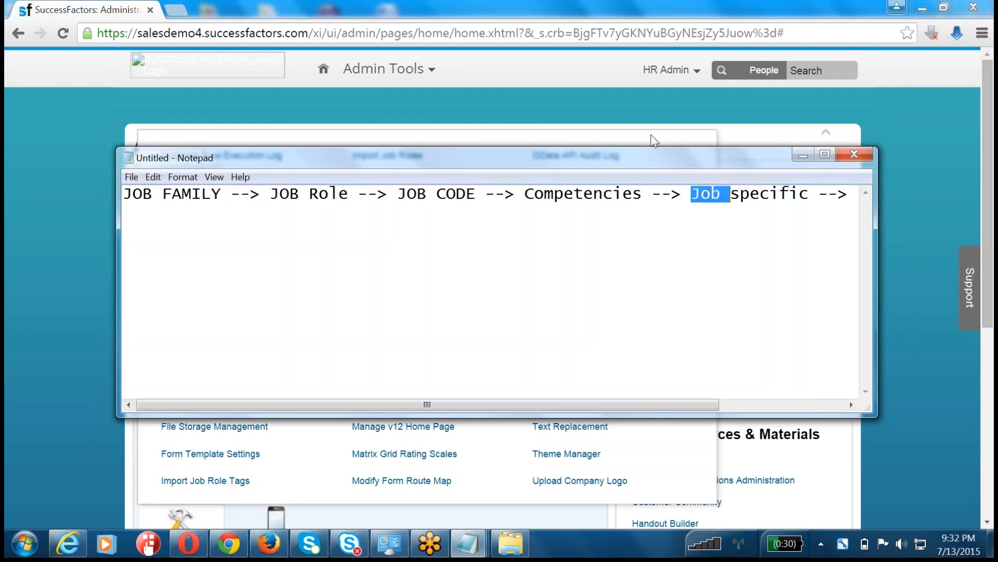
pyautogui.click(620, 107)
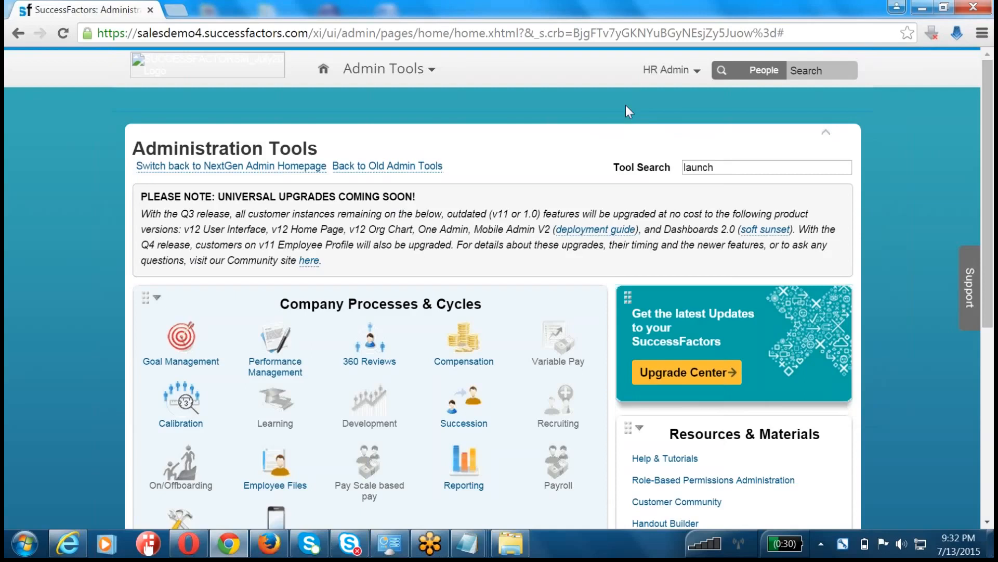
pyautogui.doubleClick(728, 166)
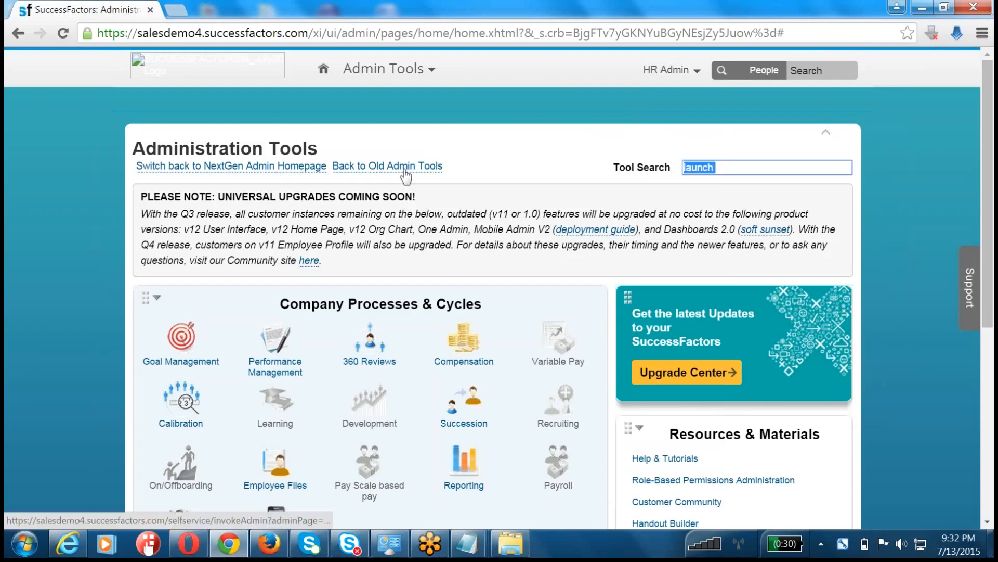
pyautogui.press('BackSpace')
pyautogui.write('job')
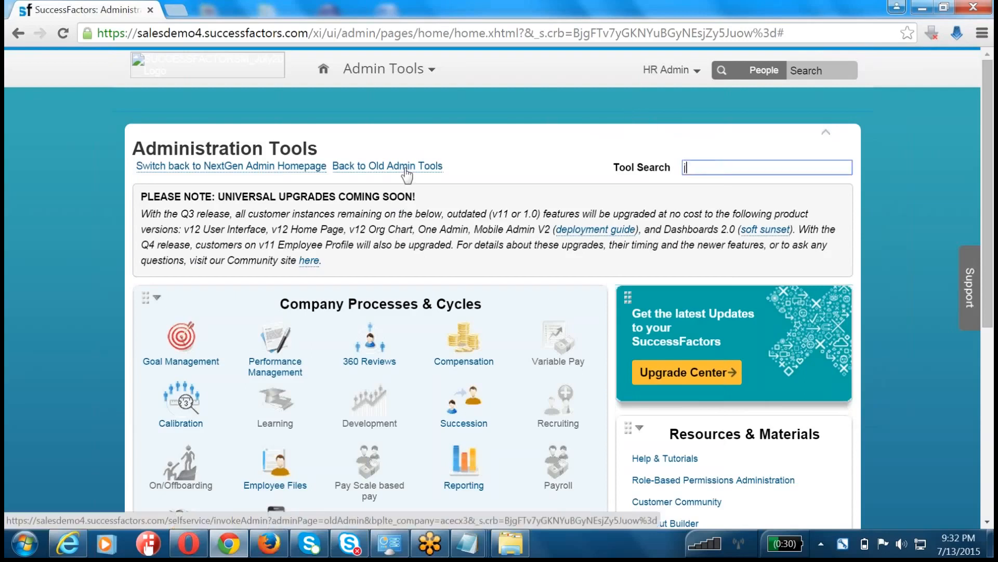
pyautogui.press('Down')
pyautogui.press('Down')
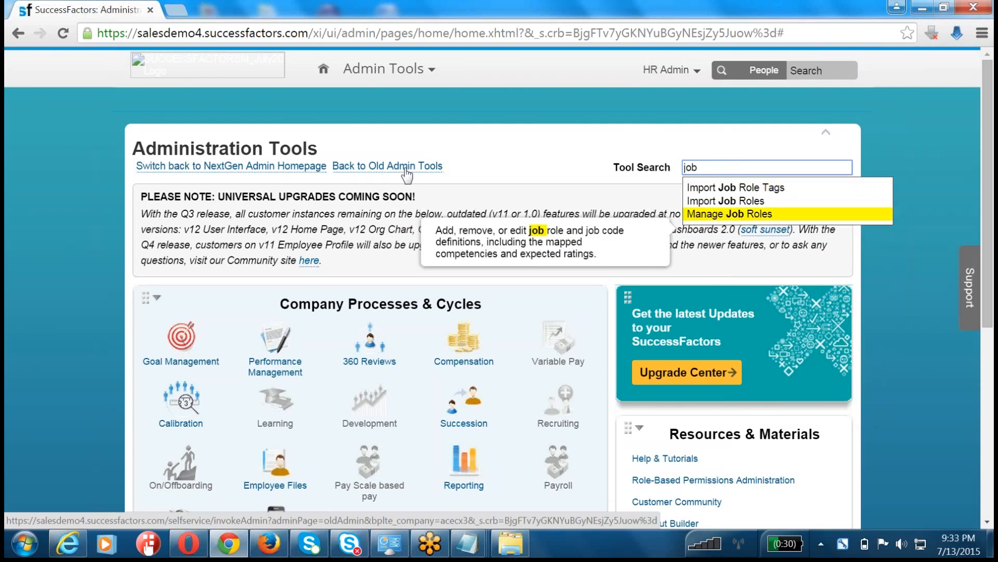
pyautogui.press('Return')
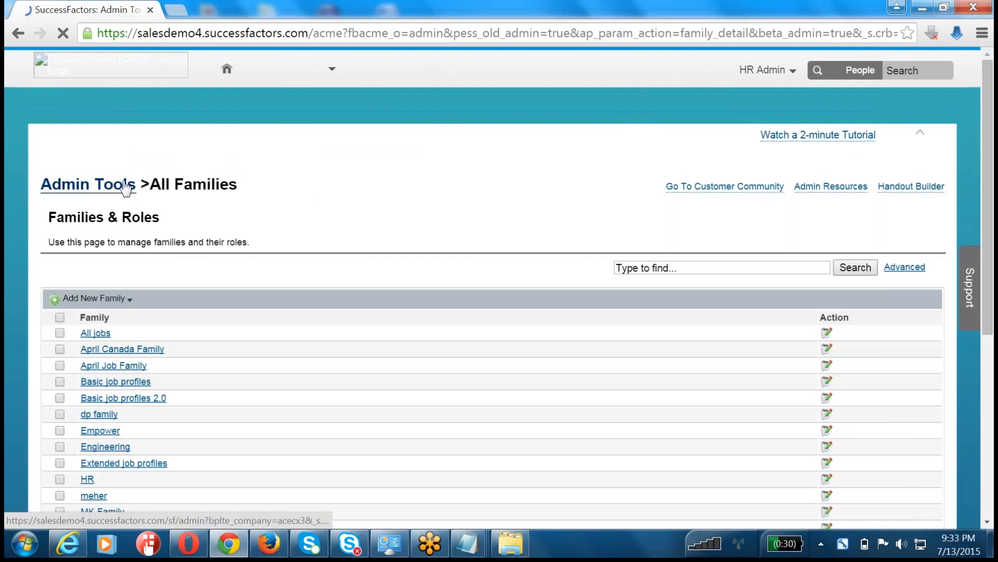
# - Switch to the Notepad note and replace the arrow between "Job specific" and "Core Competency" with "(OR)"
pyautogui.hotkey('alt', 'Tab')
pyautogui.doubleClick(470, 168)
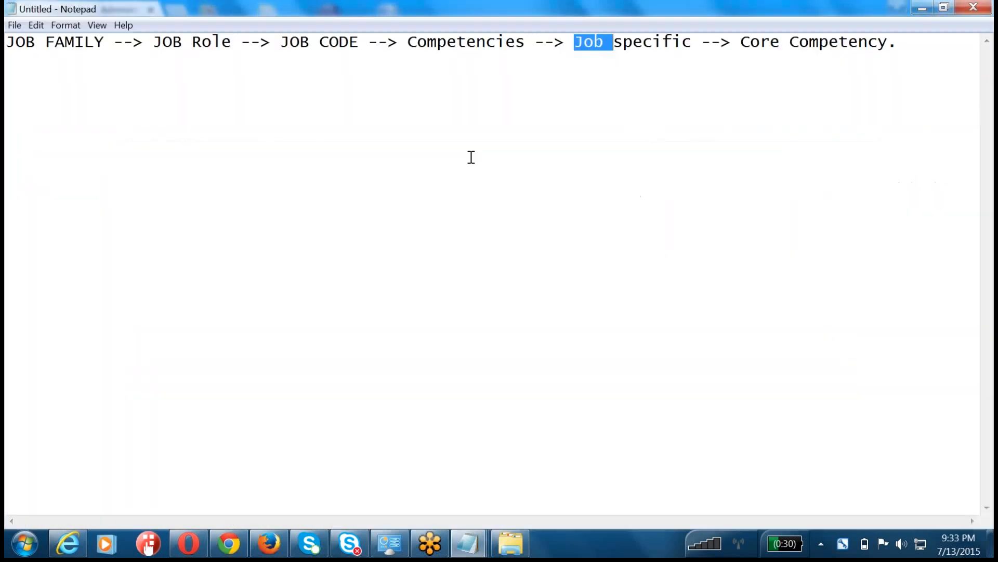
pyautogui.click(624, 148)
pyautogui.click(702, 41)
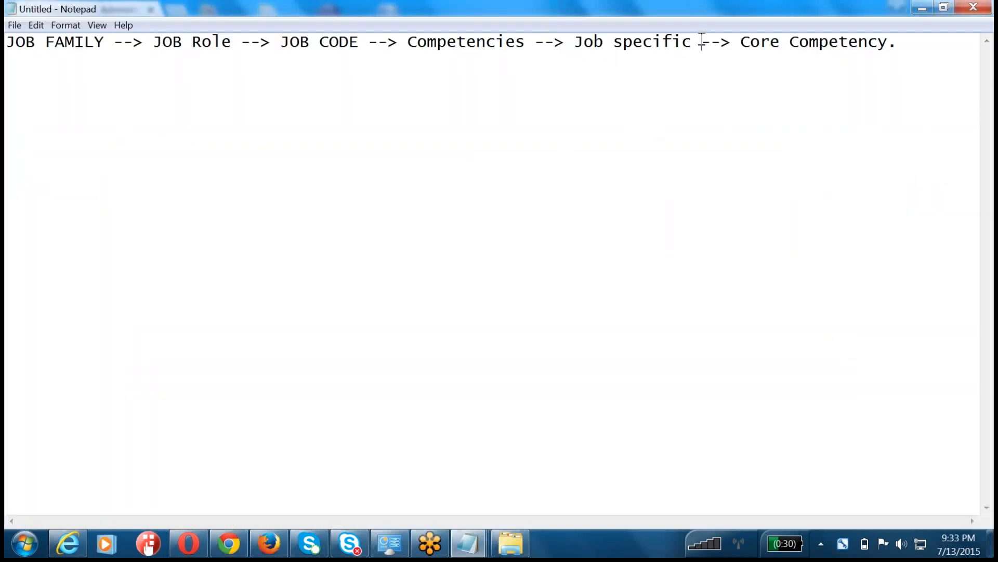
pyautogui.press('Delete')
pyautogui.press('Delete')
pyautogui.write('(OR)')
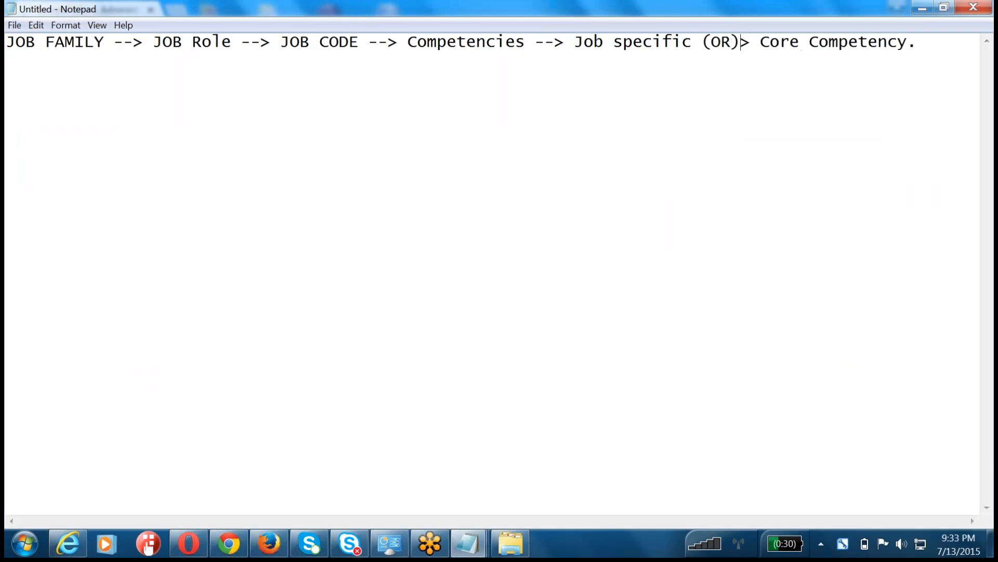
pyautogui.press('Delete')
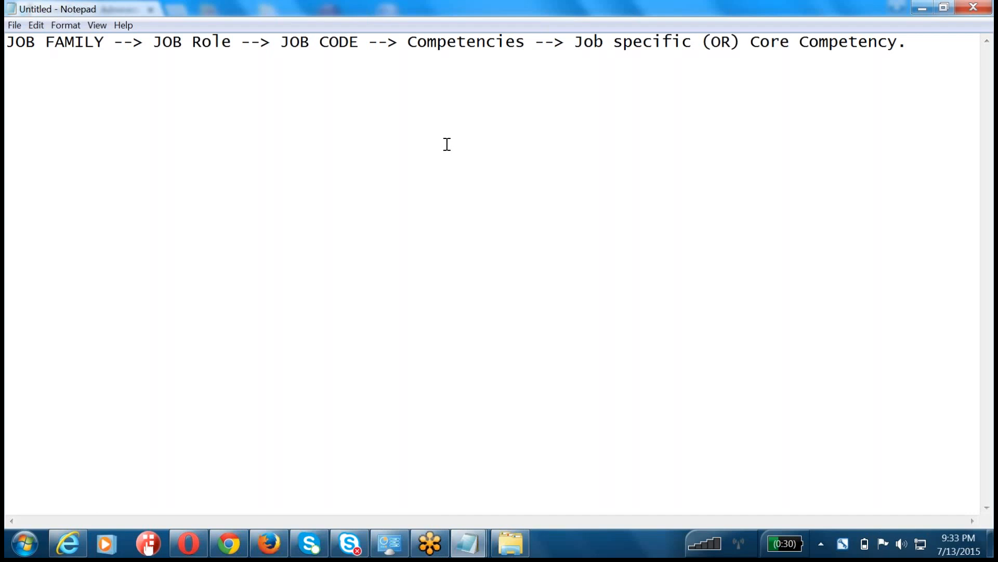
# - Return to SuccessFactors in Chrome, find the admin tool matching "job rol" and open Manage Job Roles
pyautogui.hotkey('alt', 'Tab')
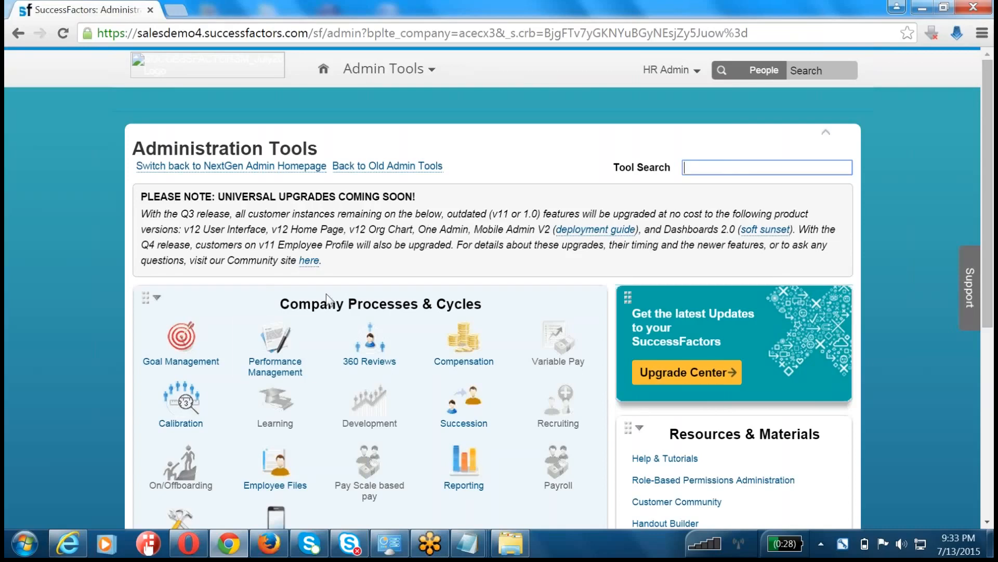
pyautogui.click(728, 167)
pyautogui.write('Manage')
pyautogui.hotkey('ctrl', 'a')
pyautogui.write('job')
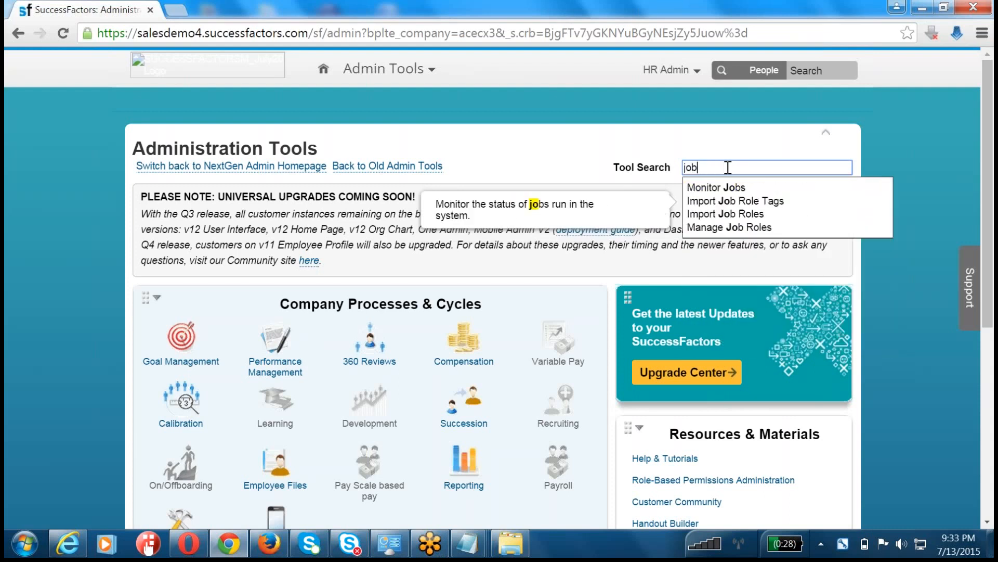
pyautogui.write(' rol')
pyautogui.press('Down')
pyautogui.press('Down')
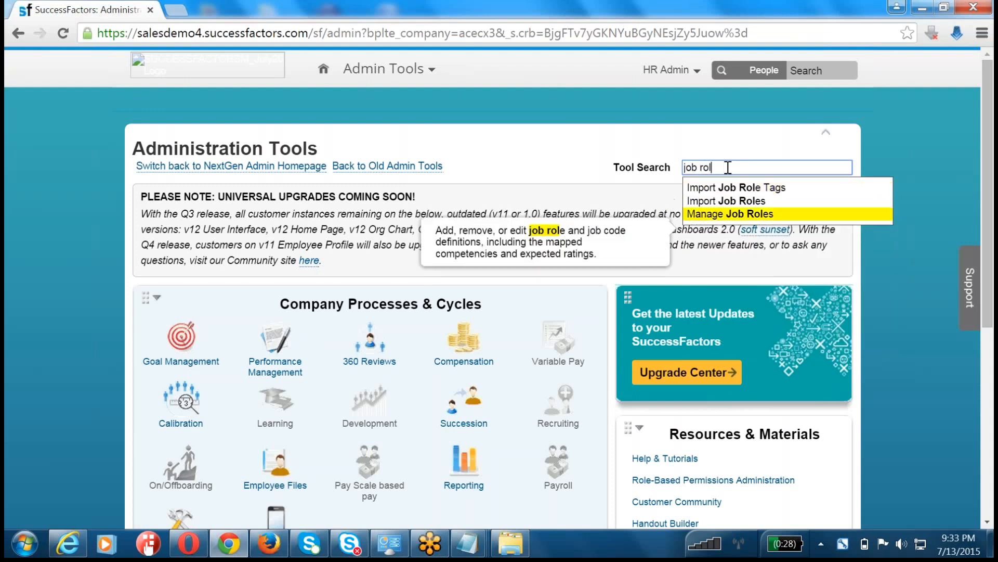
pyautogui.press('Return')
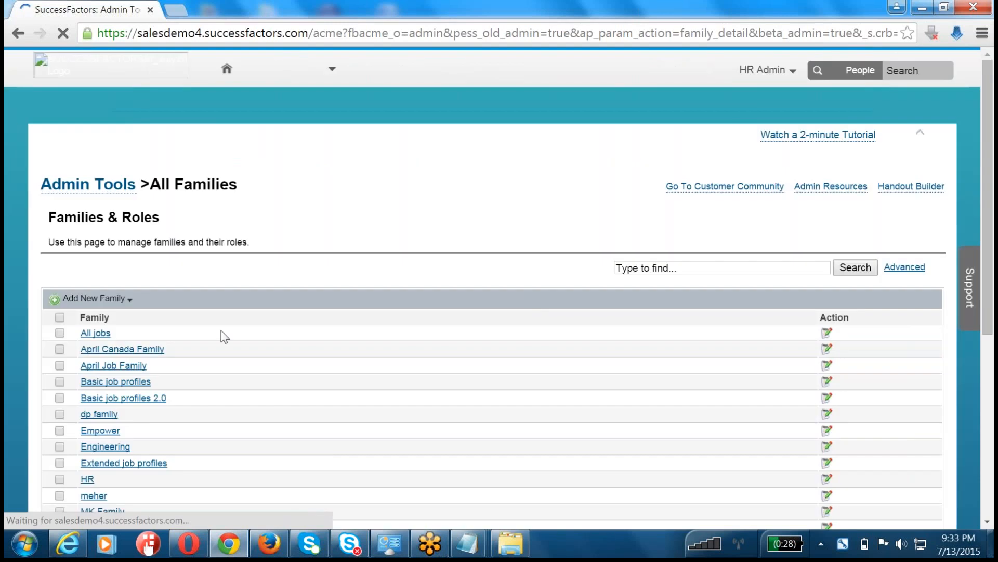
# - Look over the job families and the options for adding one, and open the Basic job profiles 2.0 family
pyautogui.scroll(-5, 147, 434)
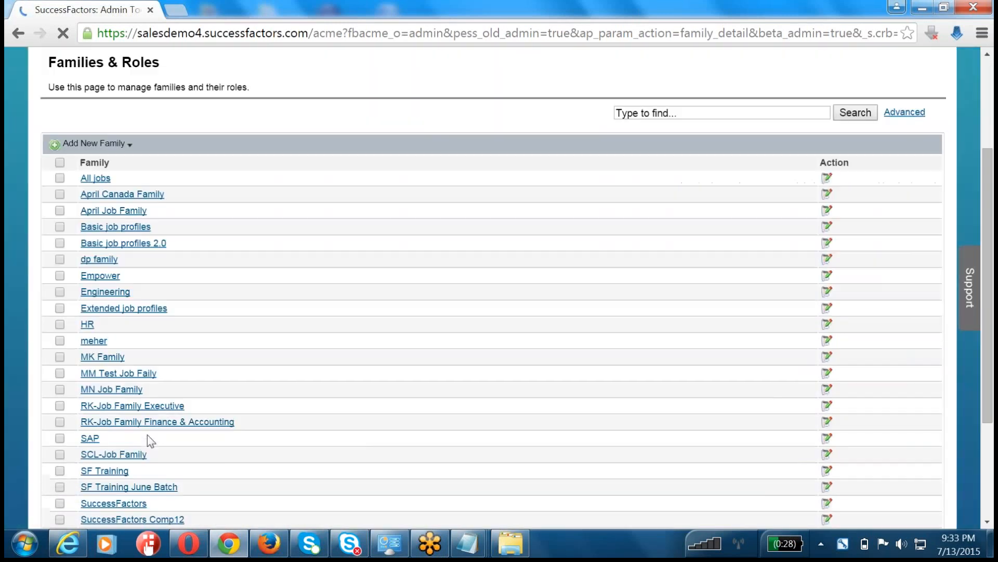
pyautogui.scroll(1, 150, 441)
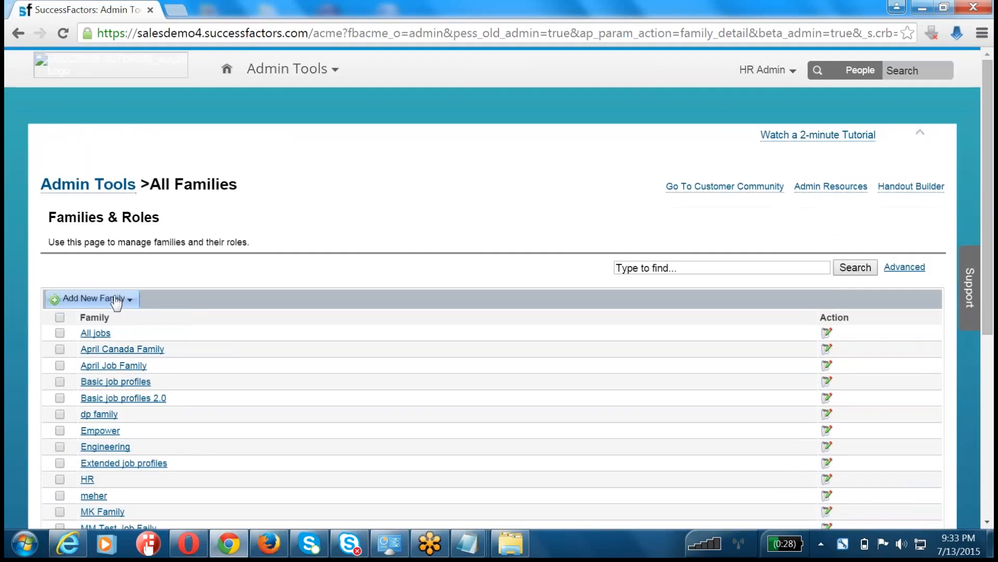
pyautogui.click(115, 298)
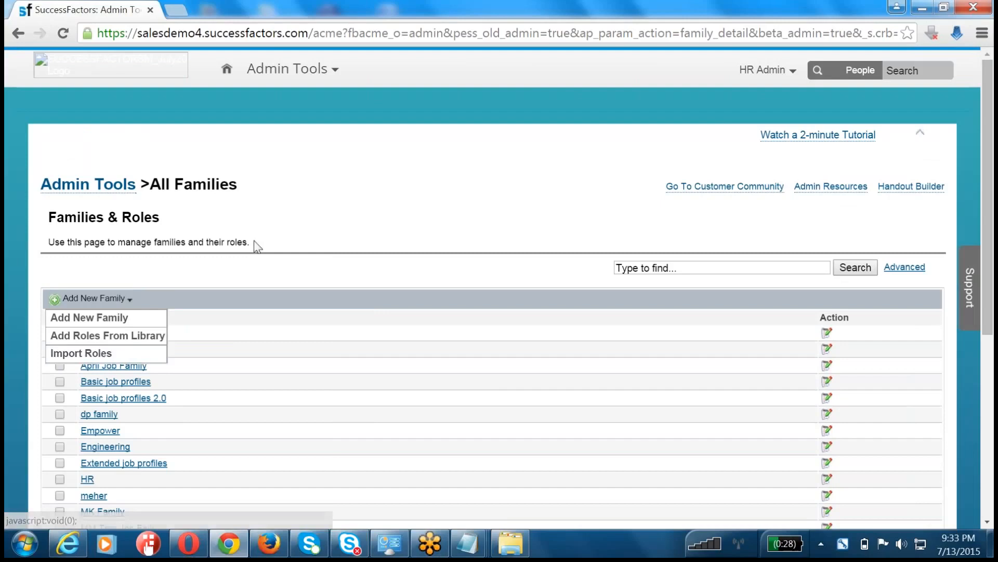
pyautogui.click(256, 226)
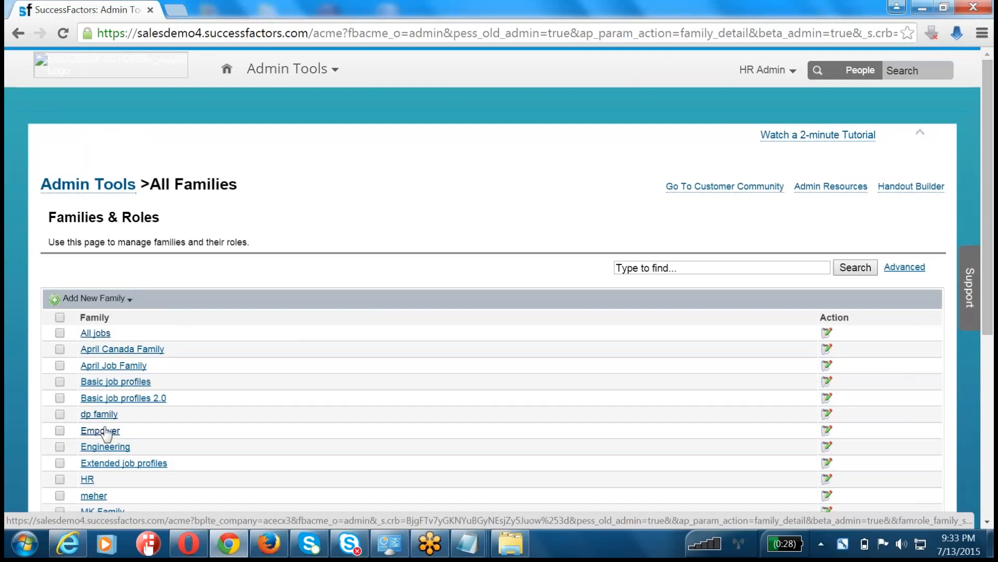
pyautogui.click(106, 409)
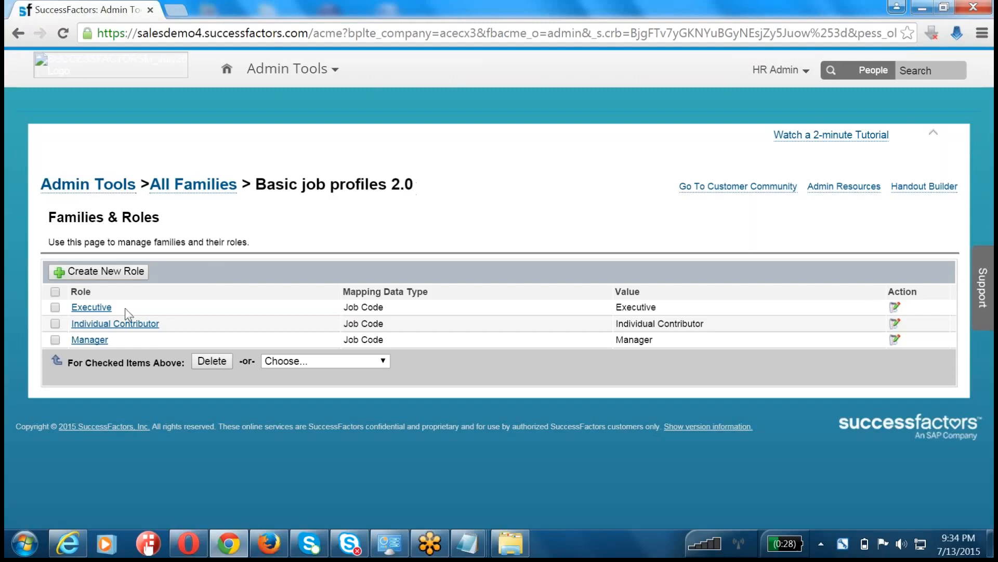
pyautogui.moveTo(276, 184); pyautogui.dragTo(429, 180)
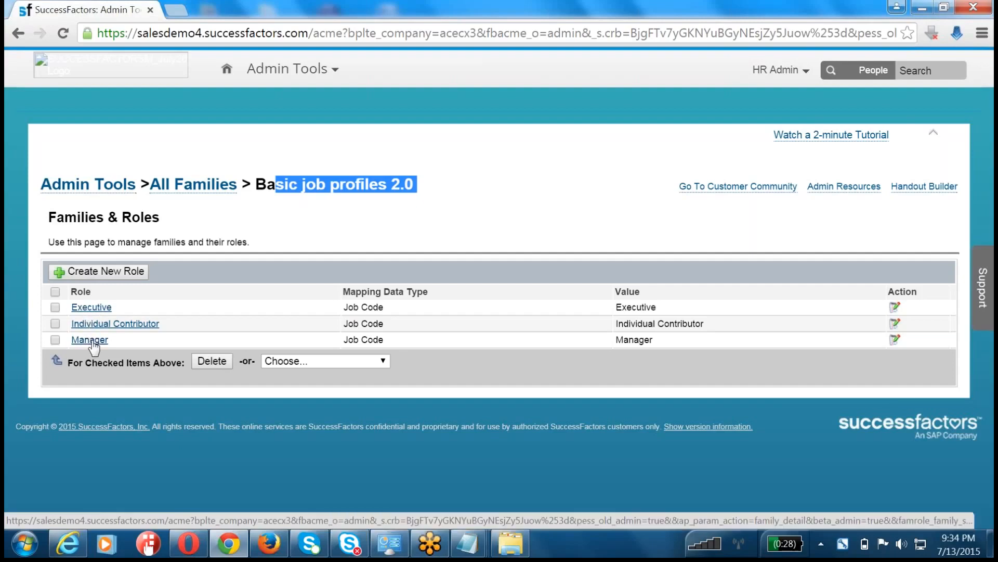
# - Open the Executive role to examine its job code and name, and return to the family's role list
pyautogui.click(91, 308)
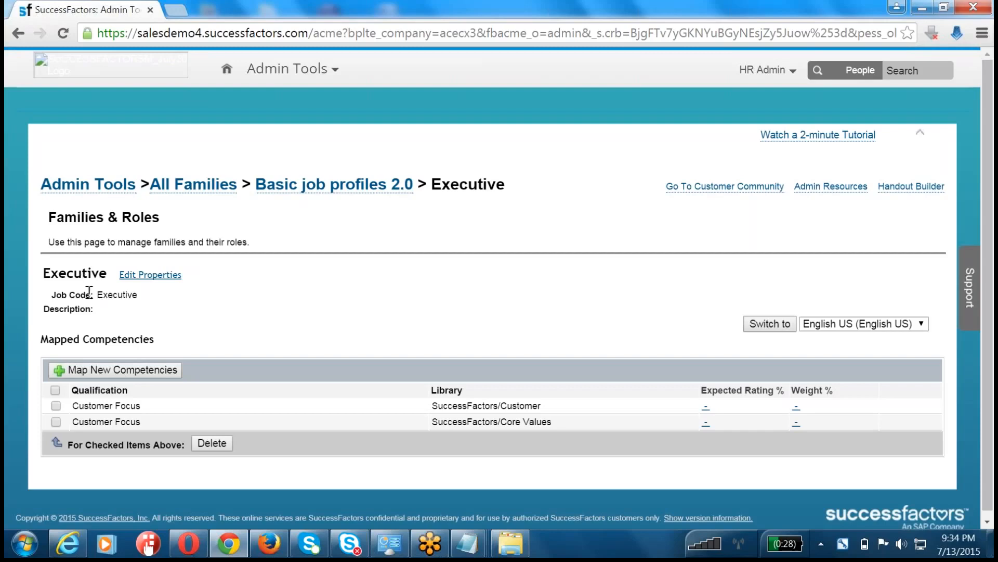
pyautogui.moveTo(97, 295); pyautogui.dragTo(146, 289)
pyautogui.click(302, 293)
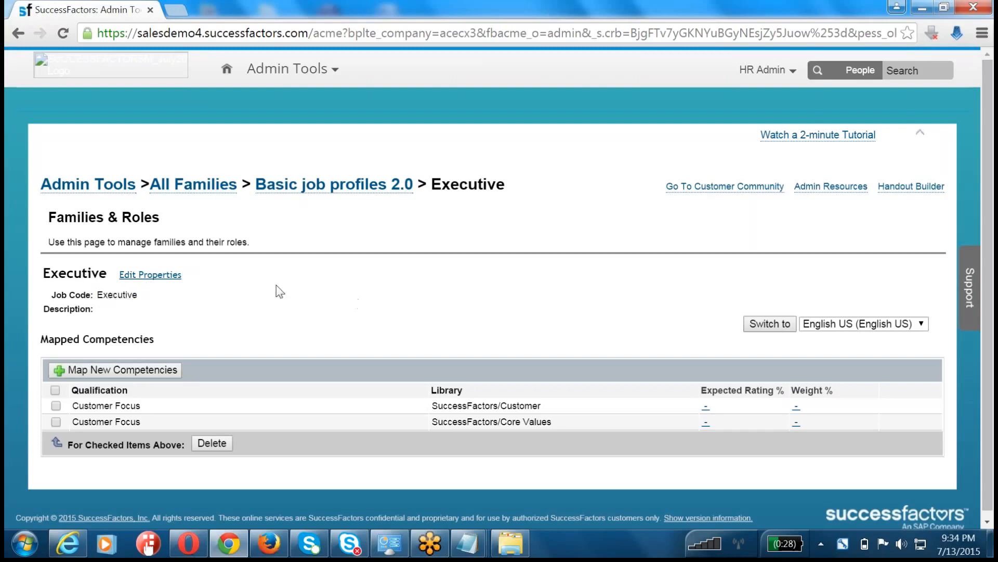
pyautogui.doubleClick(84, 274)
pyautogui.hotkey('alt', 'Left')
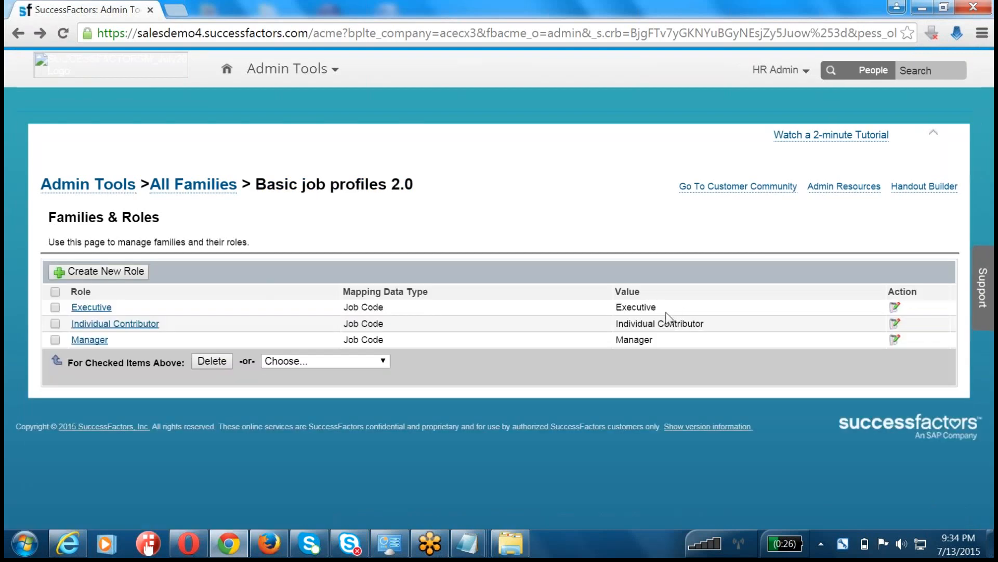
# - Inspect the Executive role's name, job code and description in its edit form, and close the form without saving
pyautogui.moveTo(647, 307); pyautogui.dragTo(617, 309)
pyautogui.click(895, 308)
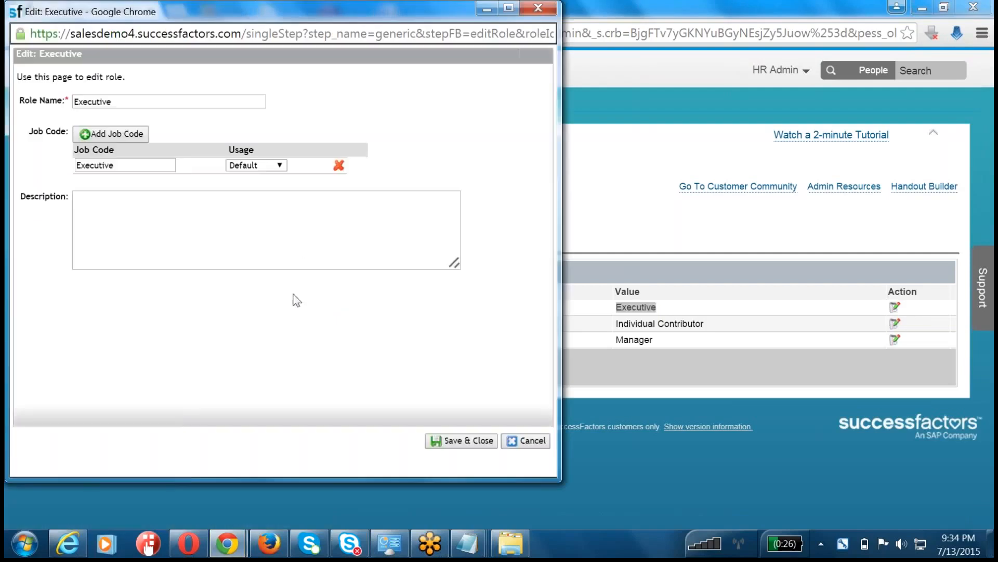
pyautogui.doubleClick(123, 100)
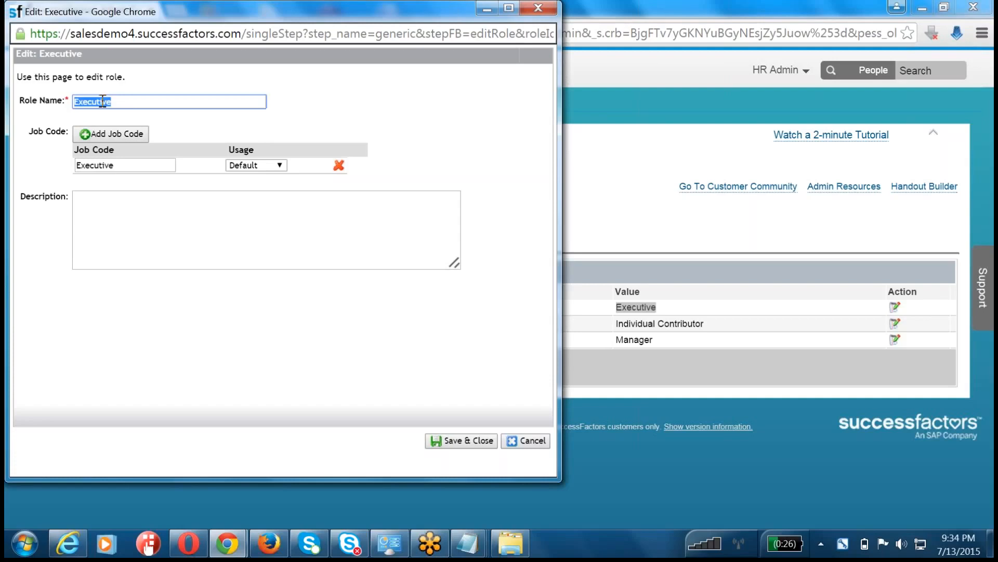
pyautogui.doubleClick(130, 164)
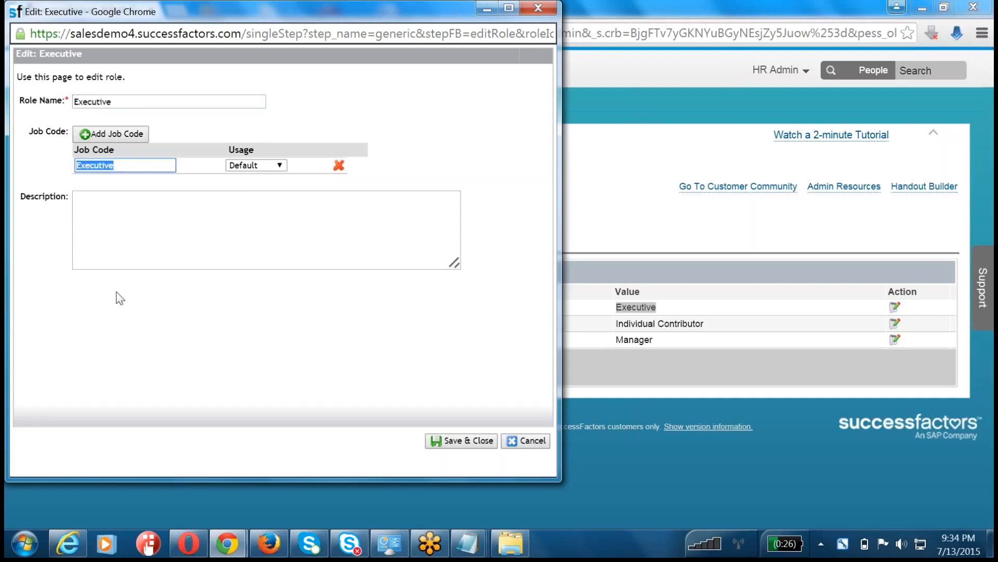
pyautogui.click(152, 197)
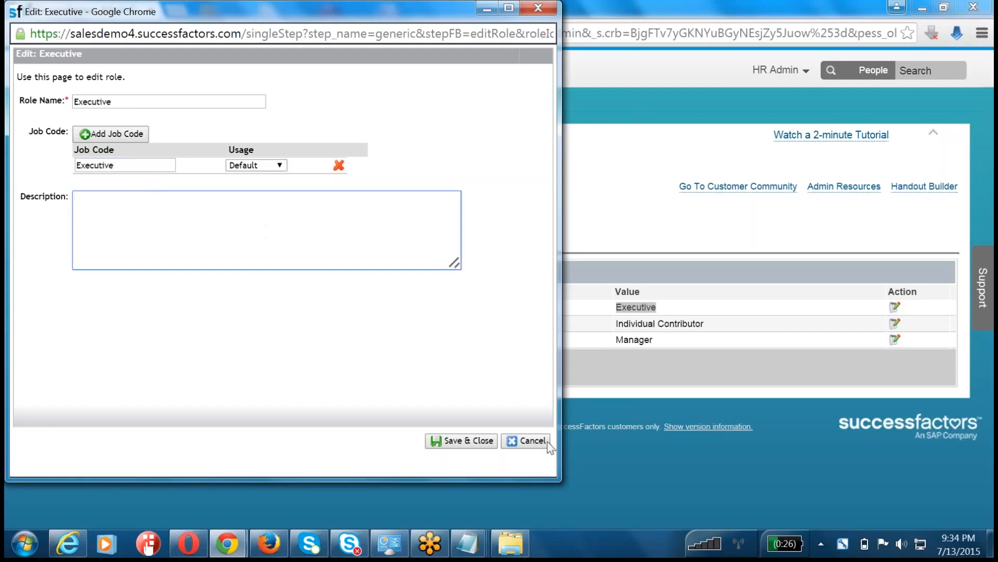
pyautogui.click(526, 441)
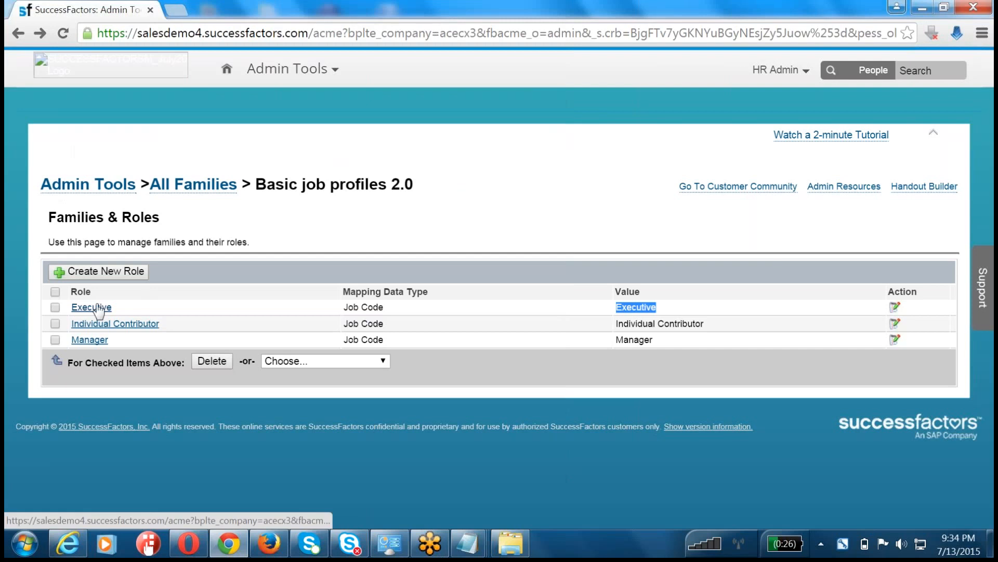
# - Open the Executive role's detail page and review its properties and mapped competencies
pyautogui.click(99, 307)
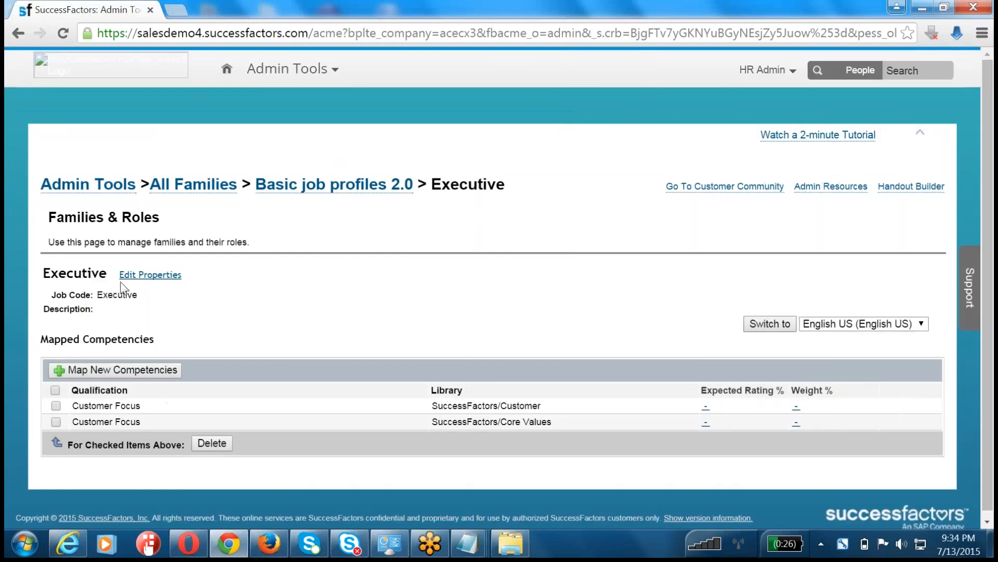
pyautogui.moveTo(51, 273); pyautogui.dragTo(143, 317)
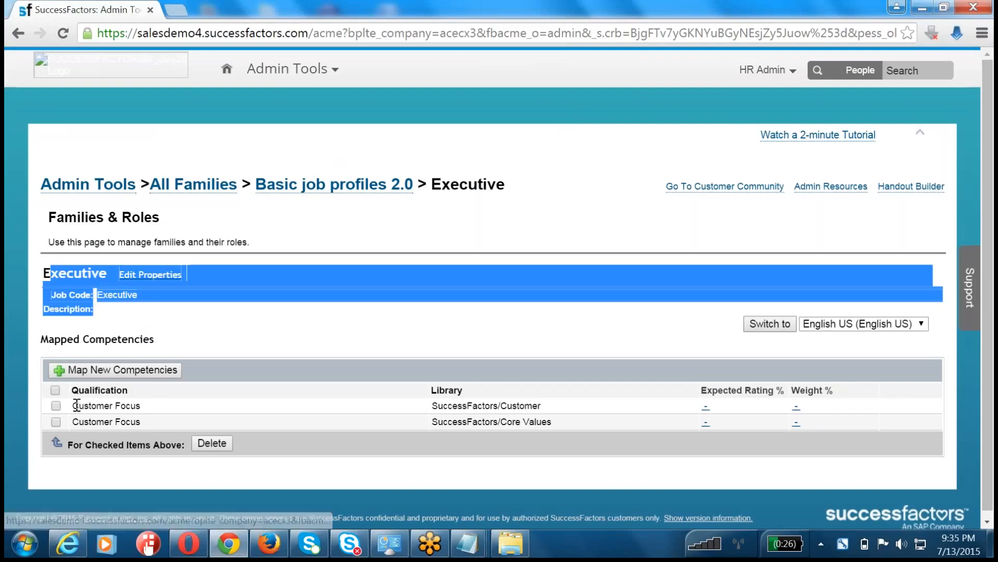
pyautogui.moveTo(73, 401); pyautogui.dragTo(744, 432)
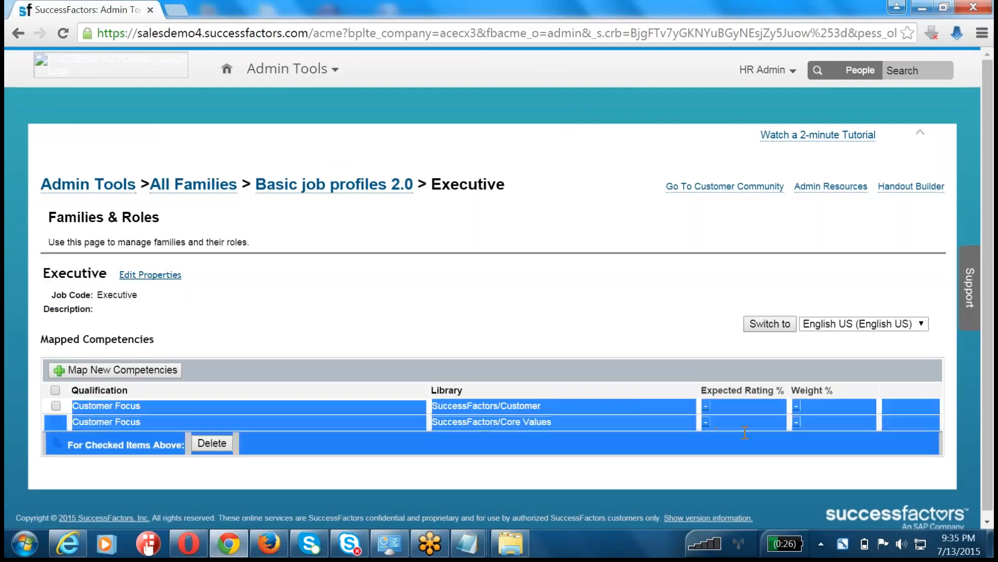
# - Start mapping new competencies to the Executive role and search all categories of the SuccessFactors 2.1 Competency Library
pyautogui.click(114, 370)
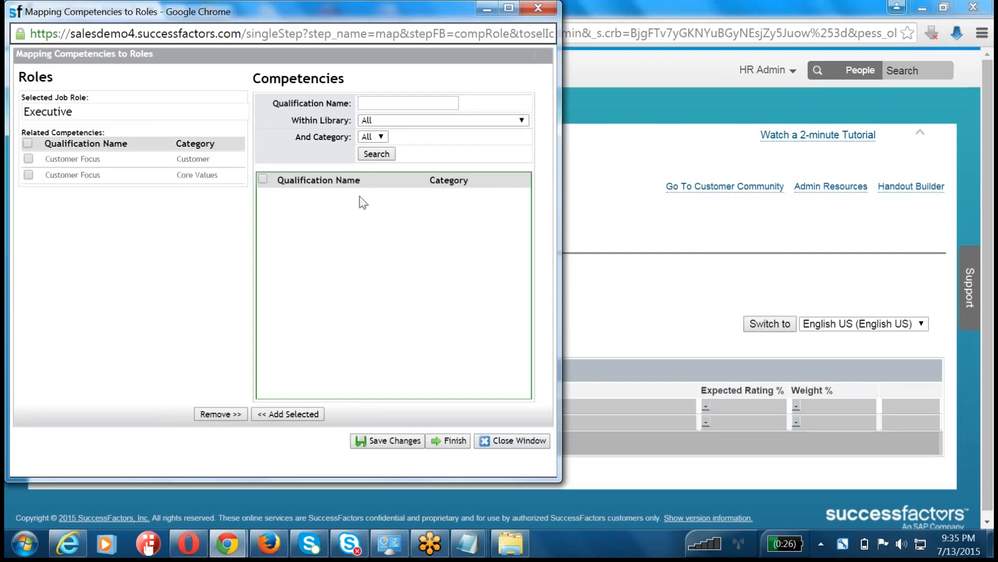
pyautogui.click(372, 120)
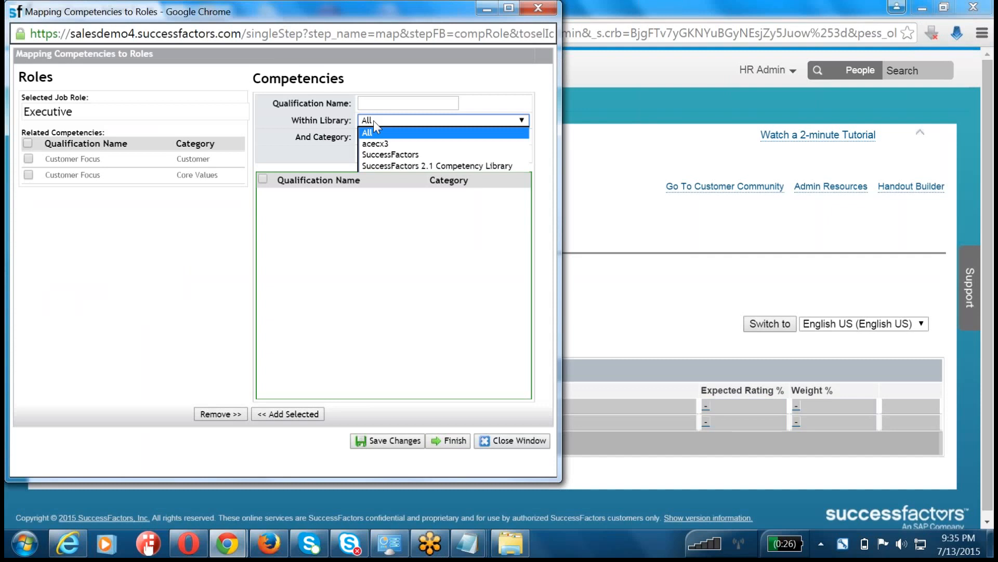
pyautogui.click(382, 167)
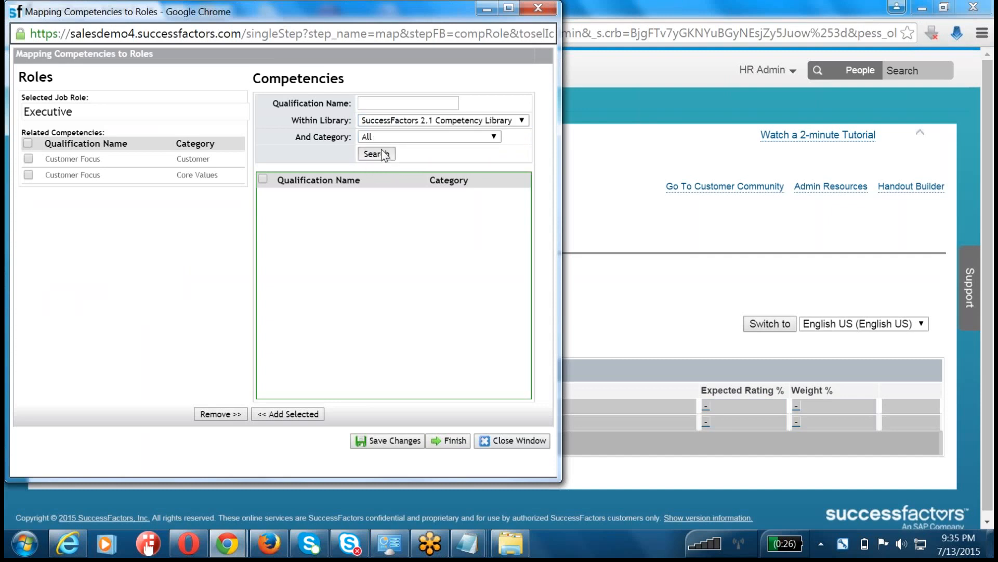
pyautogui.click(379, 154)
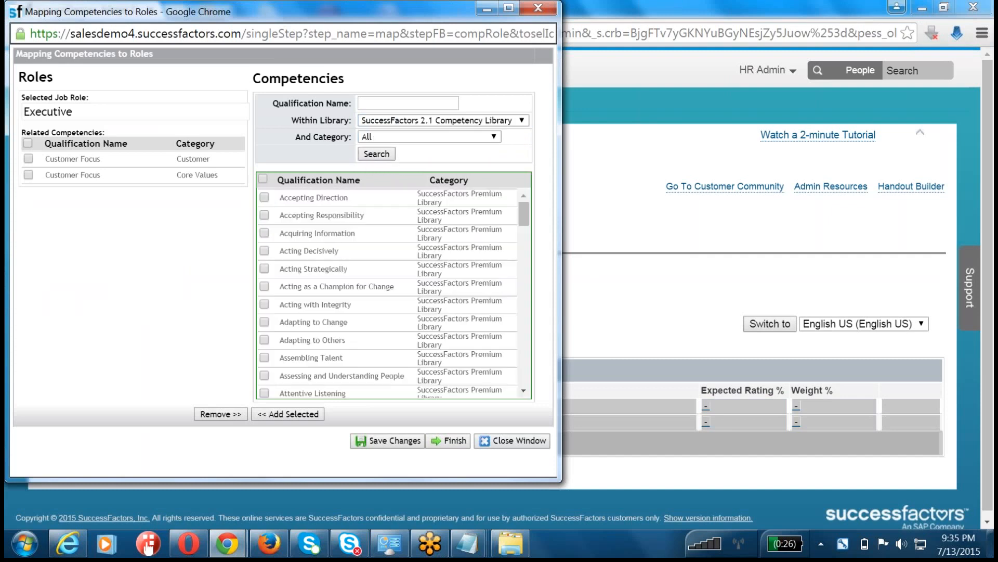
# - Map Accepting Direction, Accepting Responsibility, Acquiring Information, Acting Decisively and Acting Strategically to the Executive role, finish the mapping and review the role's competencies
pyautogui.click(264, 197)
pyautogui.click(264, 215)
pyautogui.click(265, 233)
pyautogui.scroll(-3, 306, 325)
pyautogui.click(289, 414)
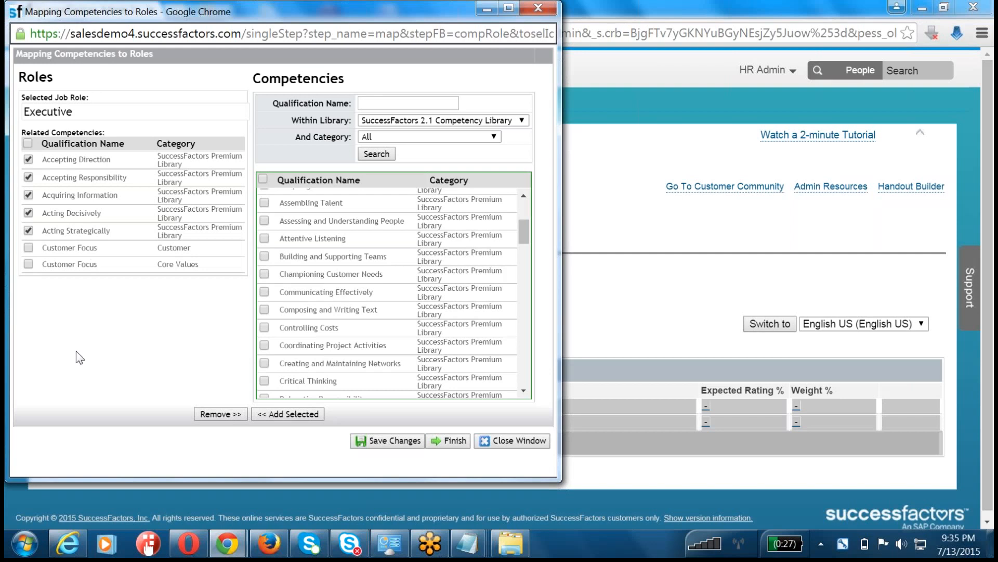
pyautogui.click(447, 441)
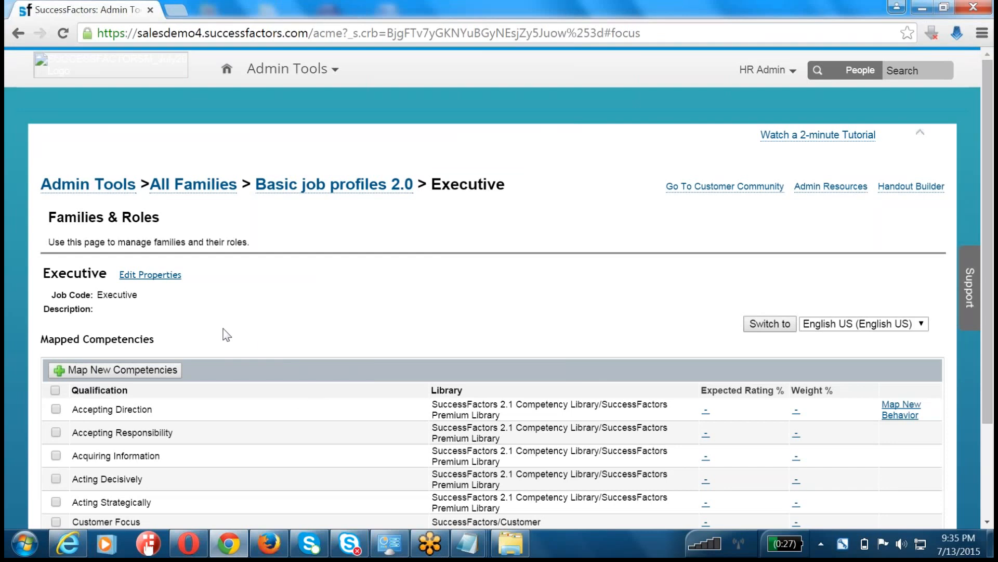
pyautogui.scroll(-3, 227, 335)
pyautogui.scroll(3, 286, 334)
# - Return to all families, open the Engineering family and examine the job codes of its E&I and Engineer roles
pyautogui.click(354, 186)
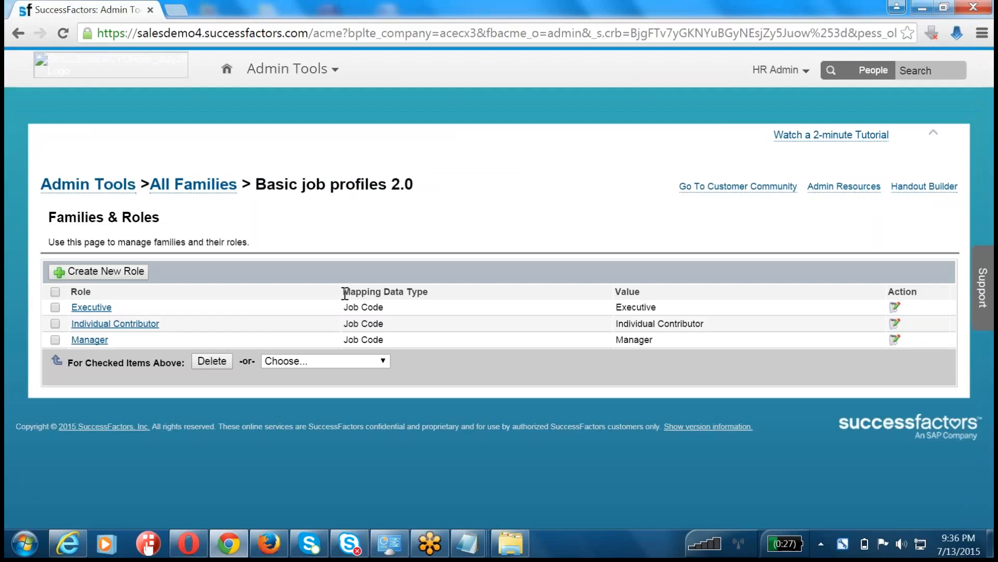
pyautogui.click(219, 191)
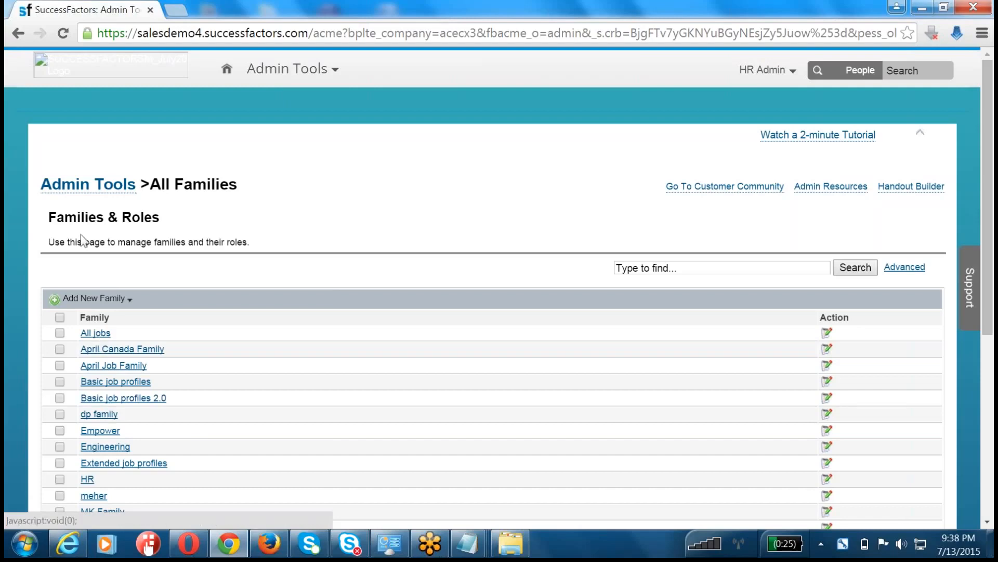
pyautogui.click(105, 448)
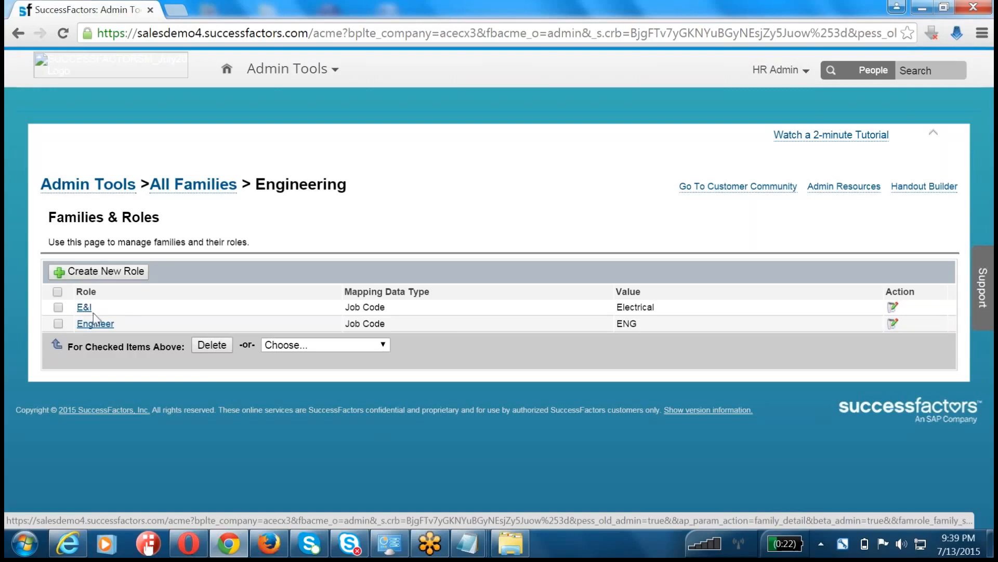
pyautogui.click(612, 310)
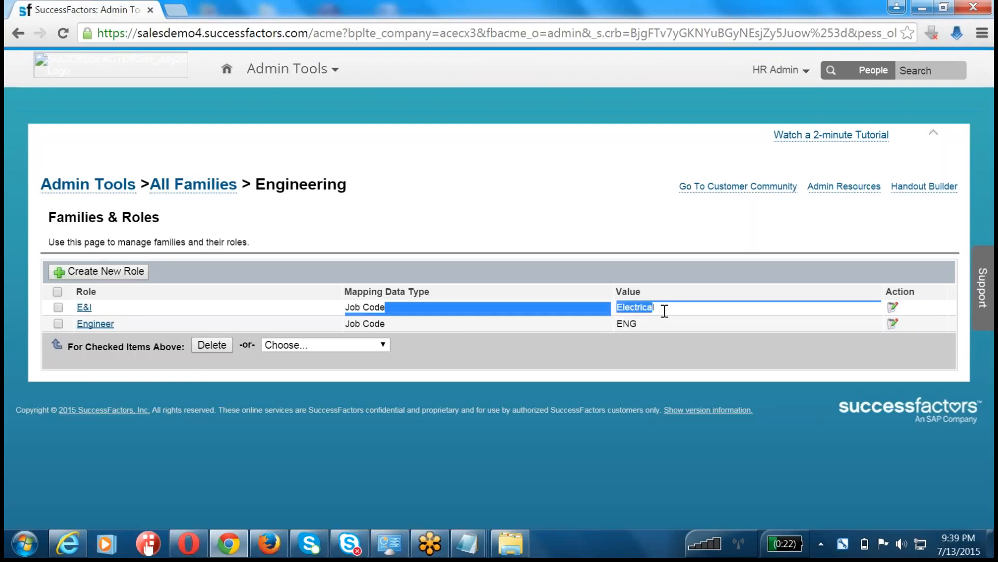
pyautogui.moveTo(129, 321); pyautogui.dragTo(76, 324)
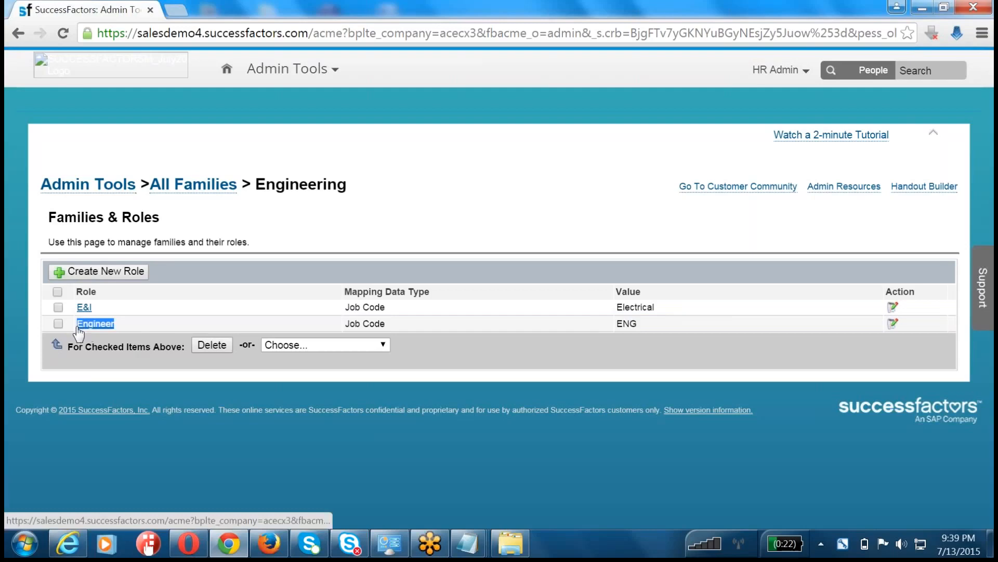
pyautogui.doubleClick(629, 324)
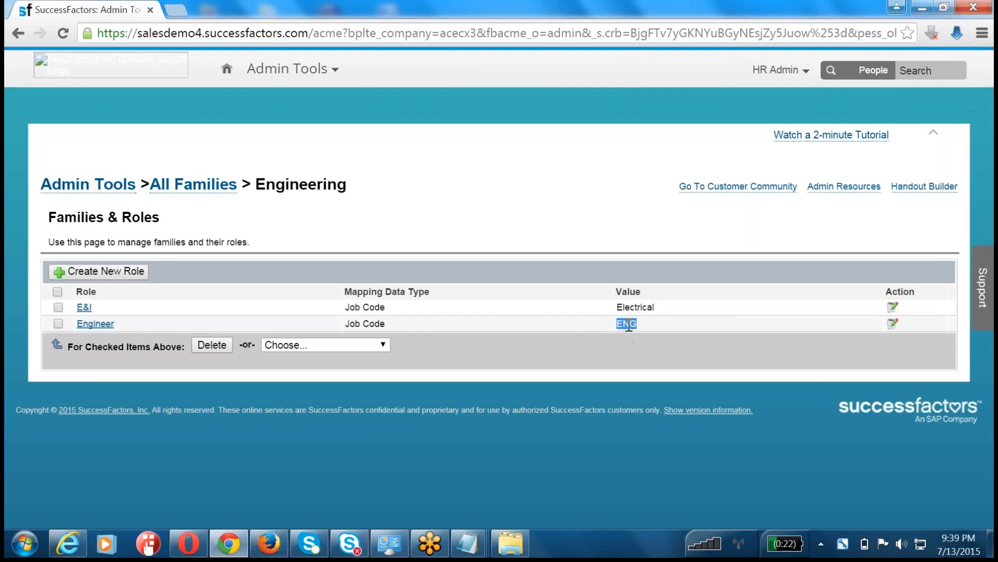
# - Open the Engineer role, start mapping new competencies and search all categories of the SuccessFactors 2.1 Competency Library
pyautogui.click(89, 328)
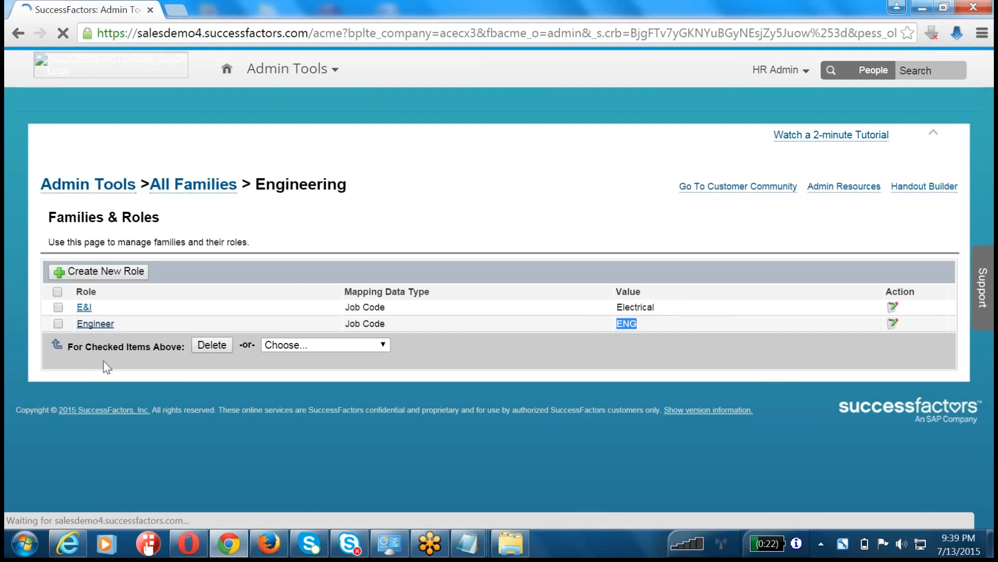
pyautogui.scroll(-3, 103, 369)
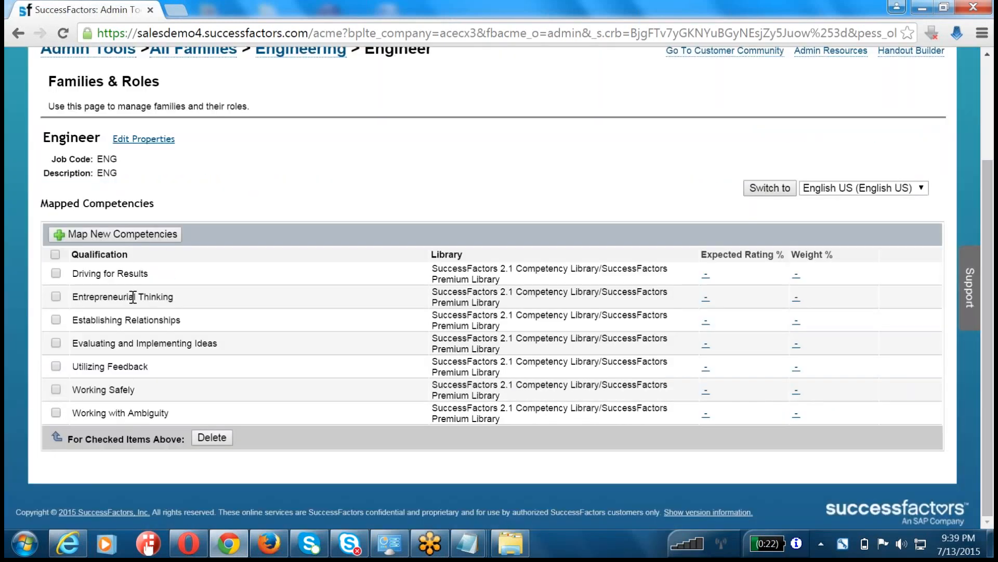
pyautogui.click(120, 235)
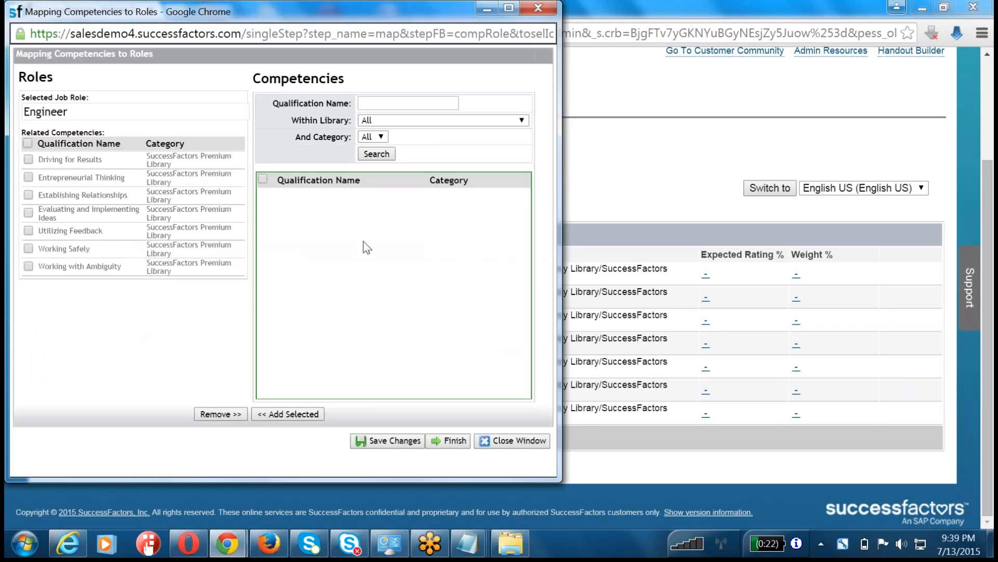
pyautogui.click(386, 120)
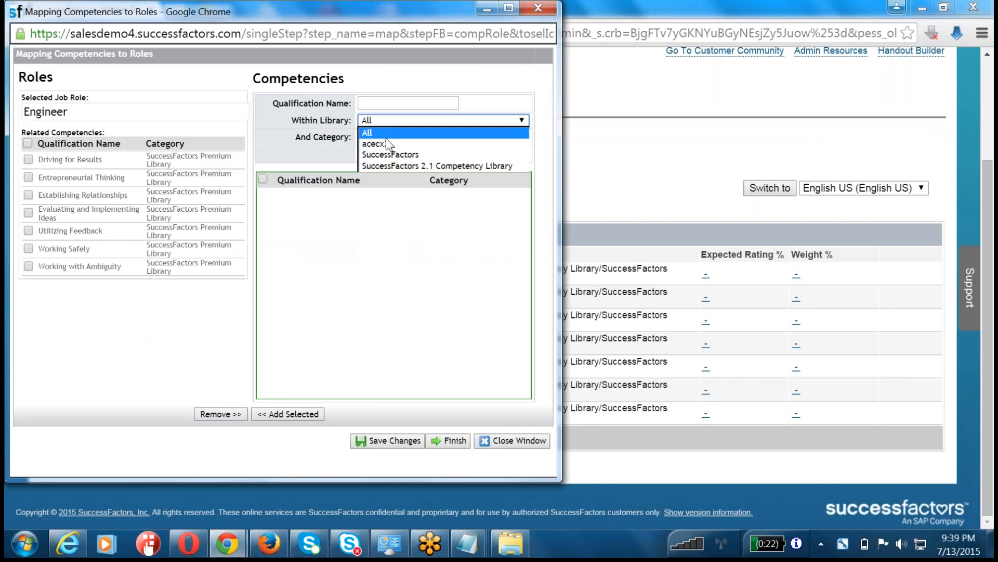
pyautogui.click(379, 165)
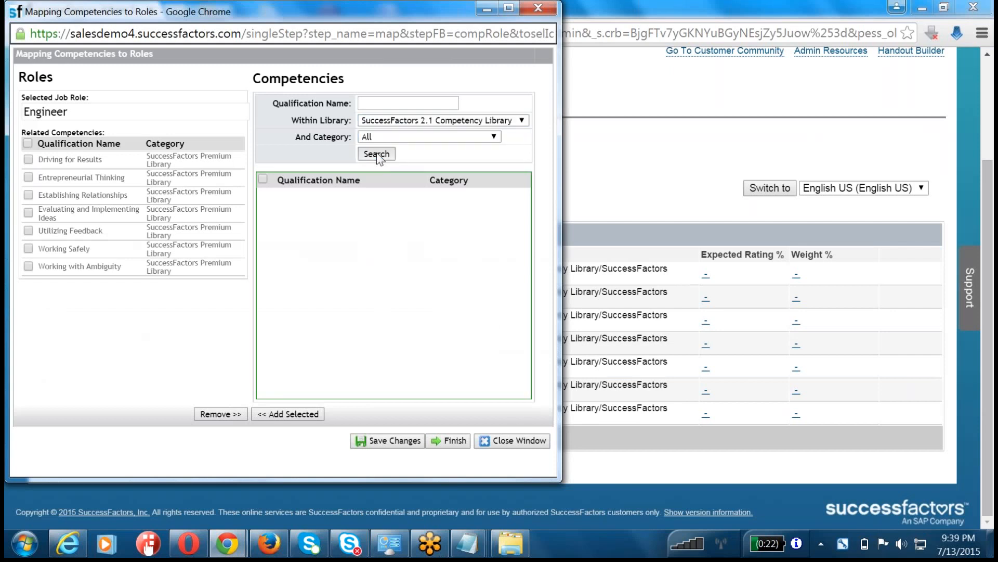
pyautogui.click(377, 154)
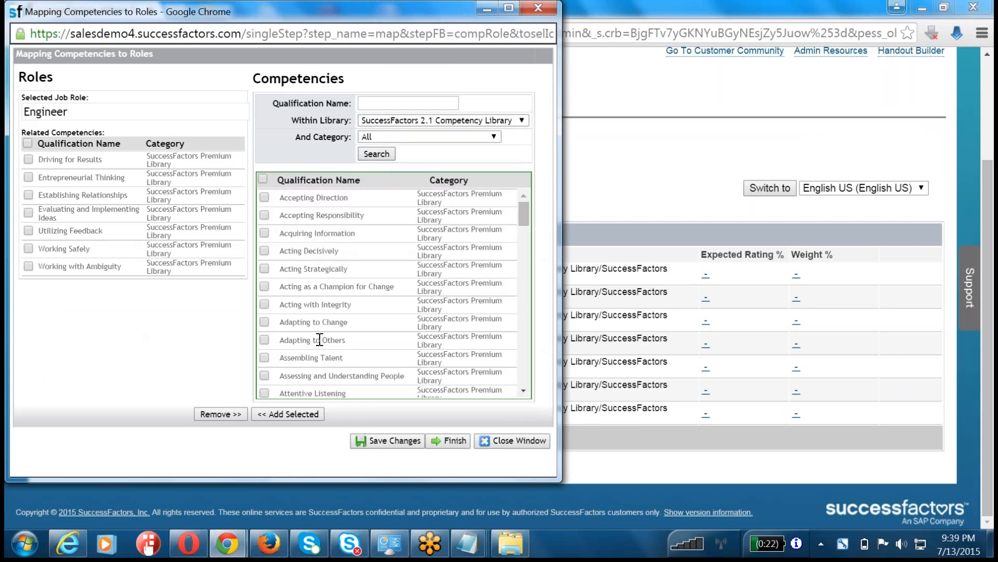
pyautogui.scroll(-8, 330, 338)
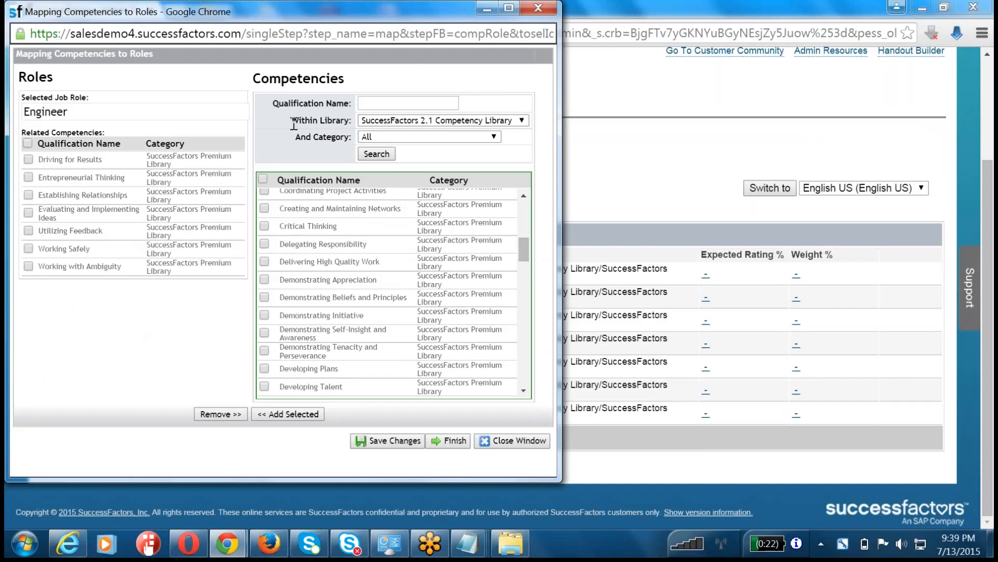
pyautogui.moveTo(291, 126); pyautogui.dragTo(496, 122)
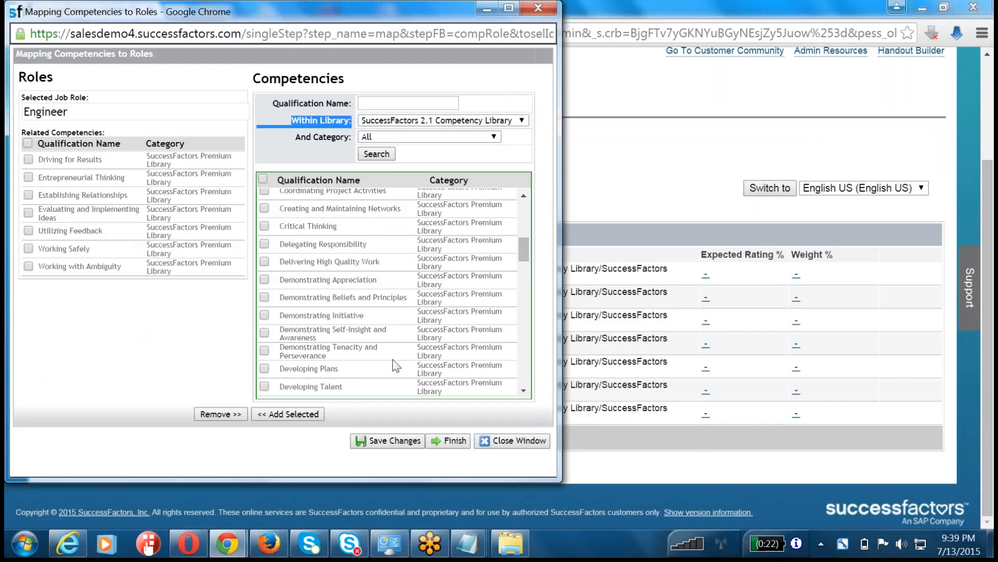
# - Map Critical Thinking, Delegating Responsibility, Delivering High Quality Work, Demonstrating Appreciation and Demonstrating Beliefs and Principles to the Engineer role, and review its mapped competencies
pyautogui.click(264, 294)
pyautogui.click(264, 280)
pyautogui.click(264, 244)
pyautogui.click(266, 225)
pyautogui.click(273, 414)
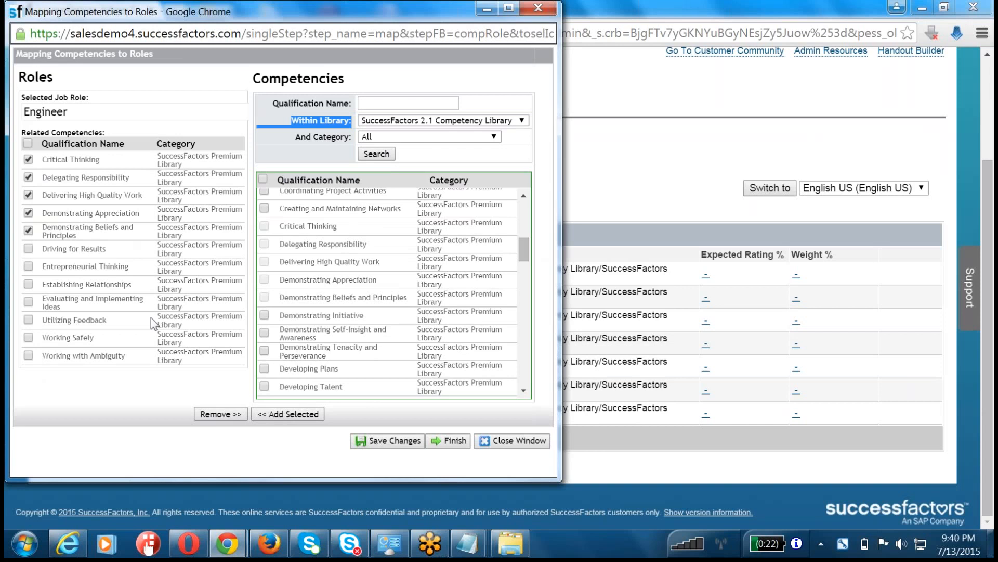
pyautogui.click(444, 442)
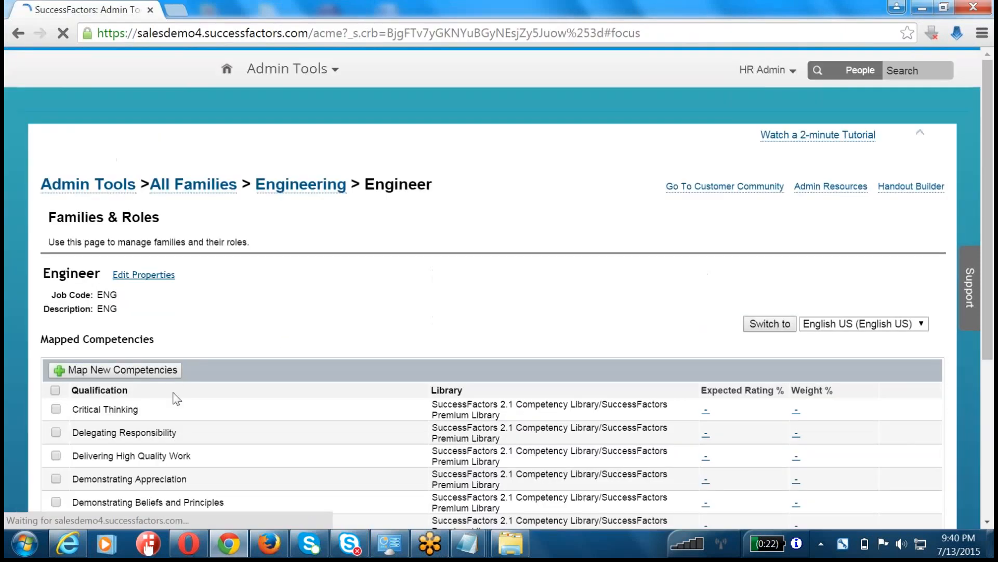
pyautogui.scroll(-5, 176, 408)
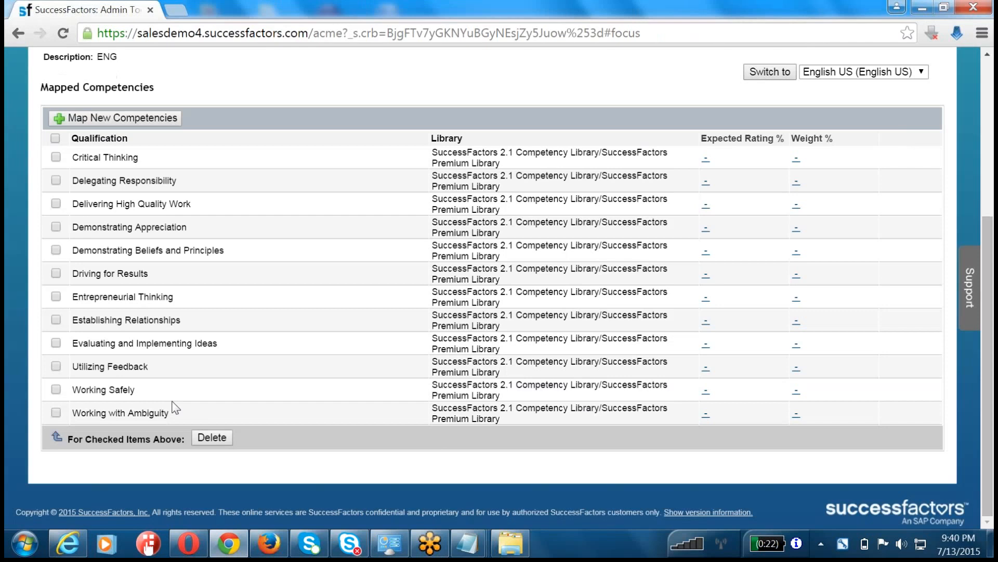
pyautogui.scroll(5, 176, 408)
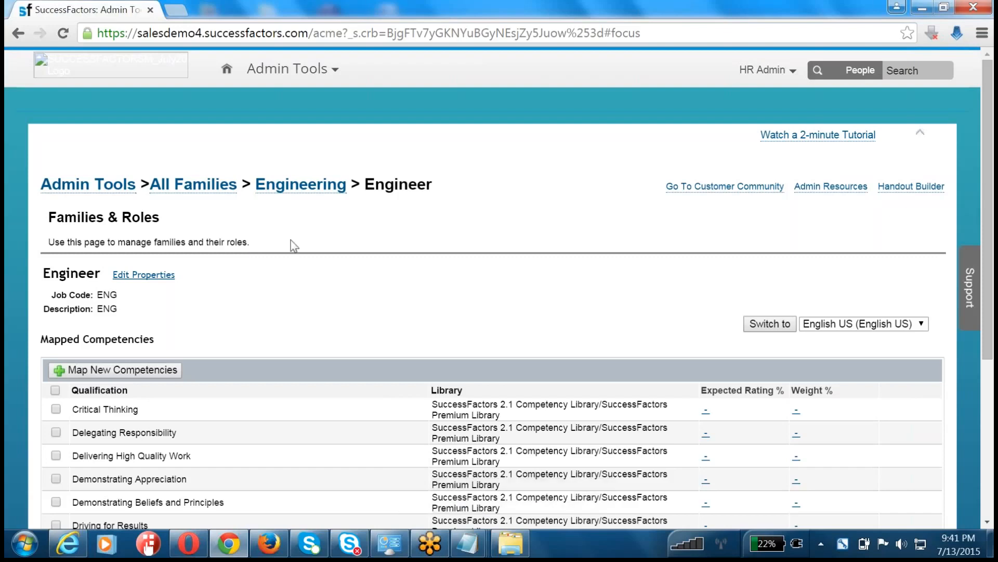
# - Switch to the Notepad note with the job family outline and add a "Position ::" line below it
pyautogui.moveTo(468, 543)
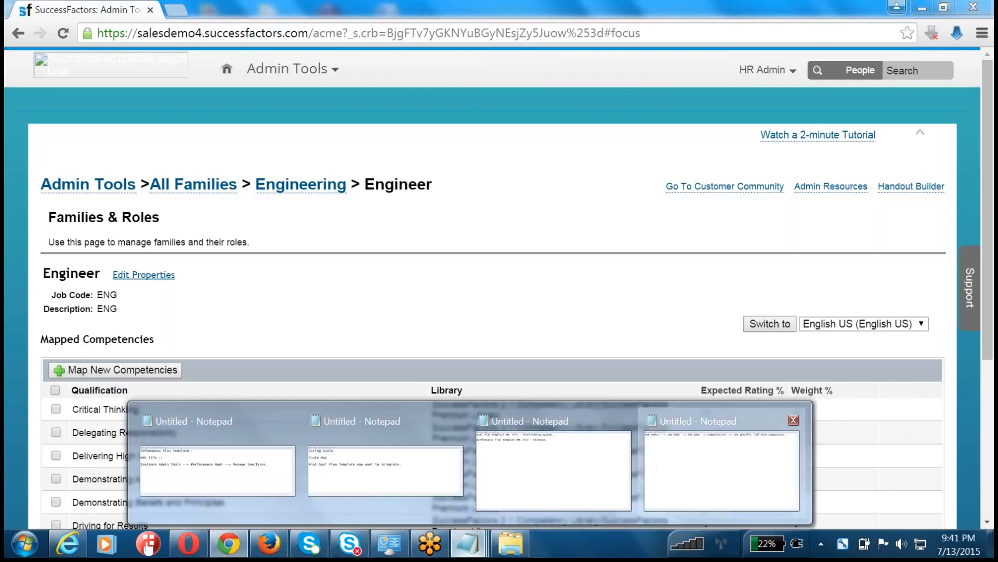
pyautogui.click(722, 474)
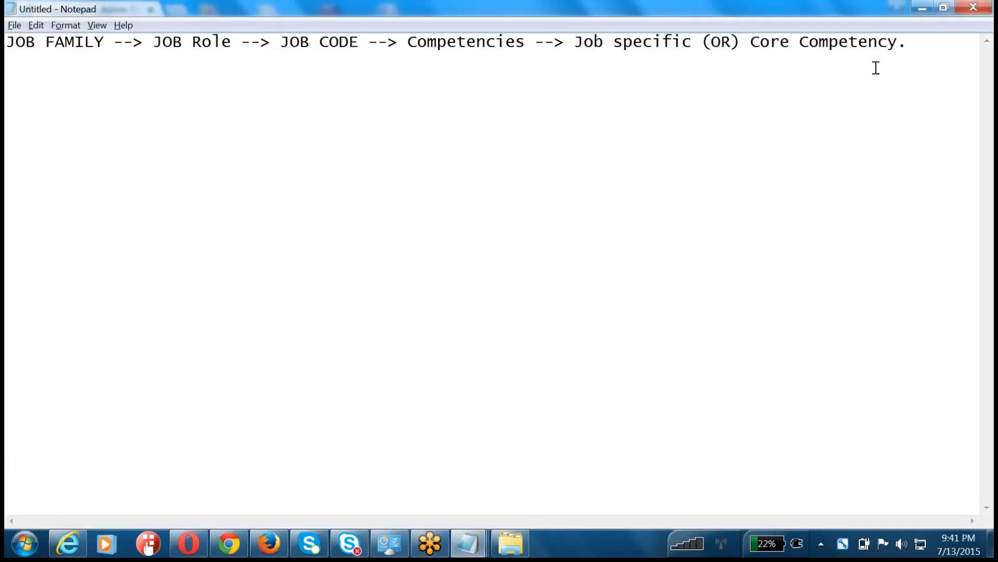
pyautogui.click(929, 52)
pyautogui.press('Return')
pyautogui.press('Return')
pyautogui.write('Position ')
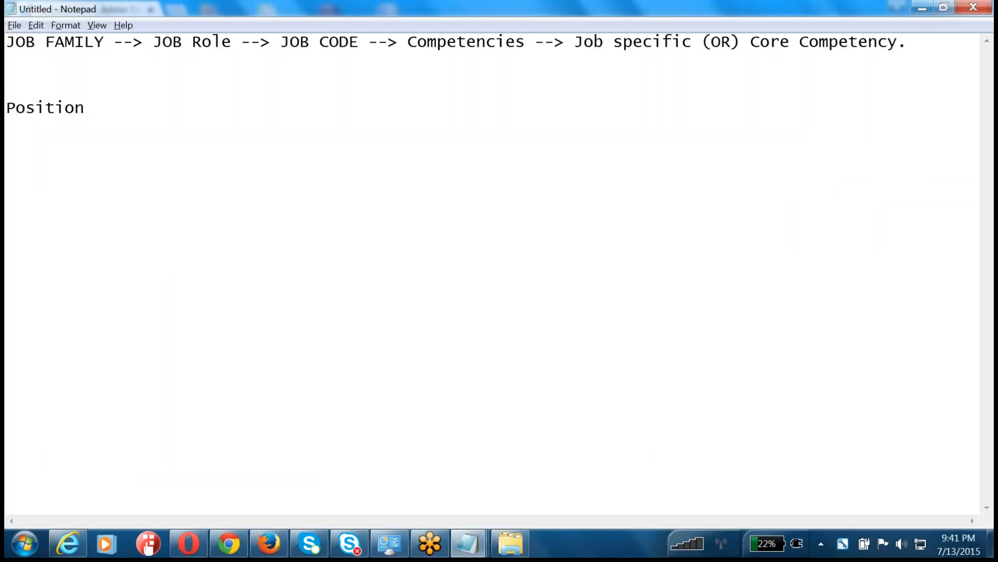
pyautogui.write('::')
# - Insert the line "JOB COde/JHob ROle:: IT ANALYST." directly above the Position line
pyautogui.press('Up')
pyautogui.press('Return')
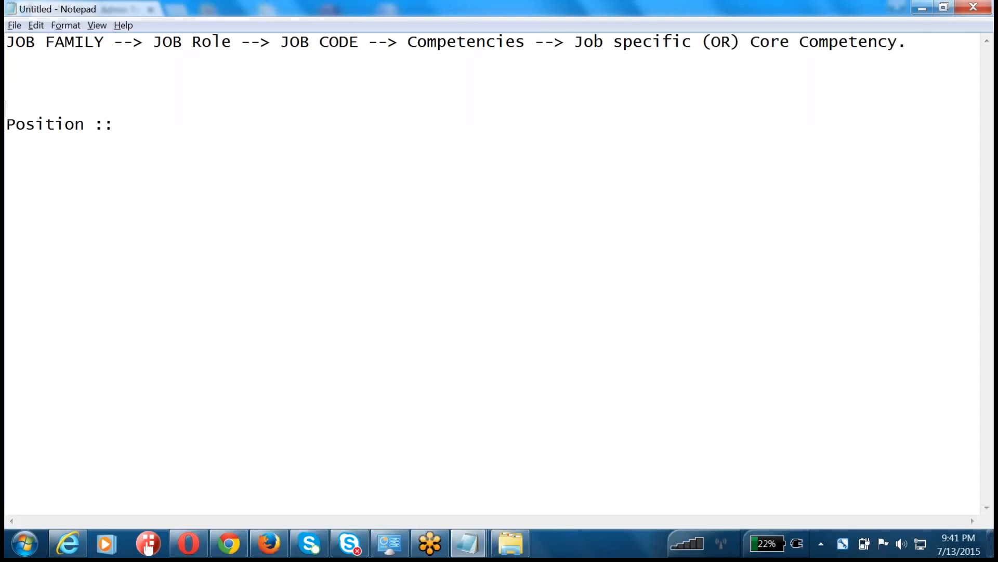
pyautogui.write('JOB COde/R')
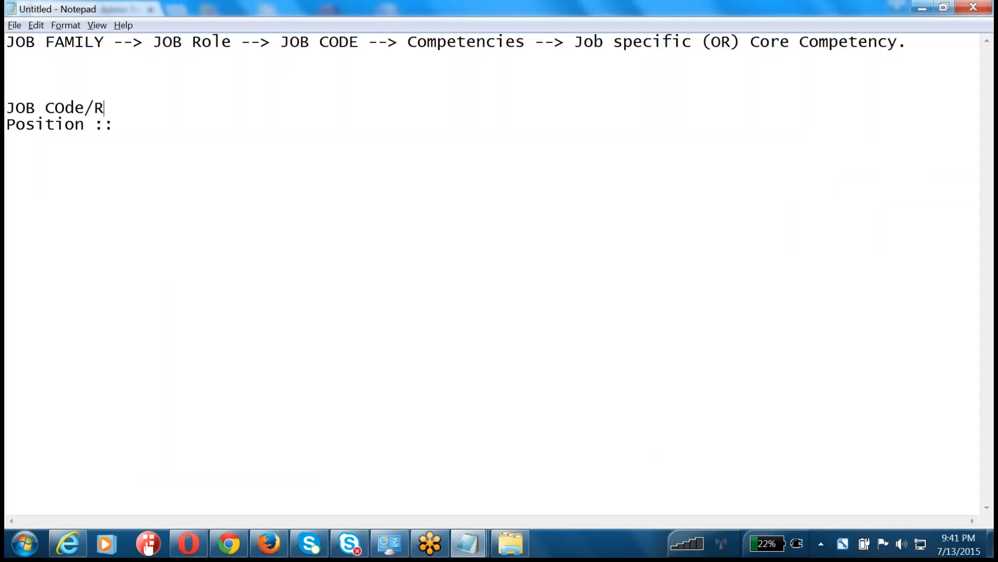
pyautogui.press('BackSpace')
pyautogui.write('JHob ROle:')
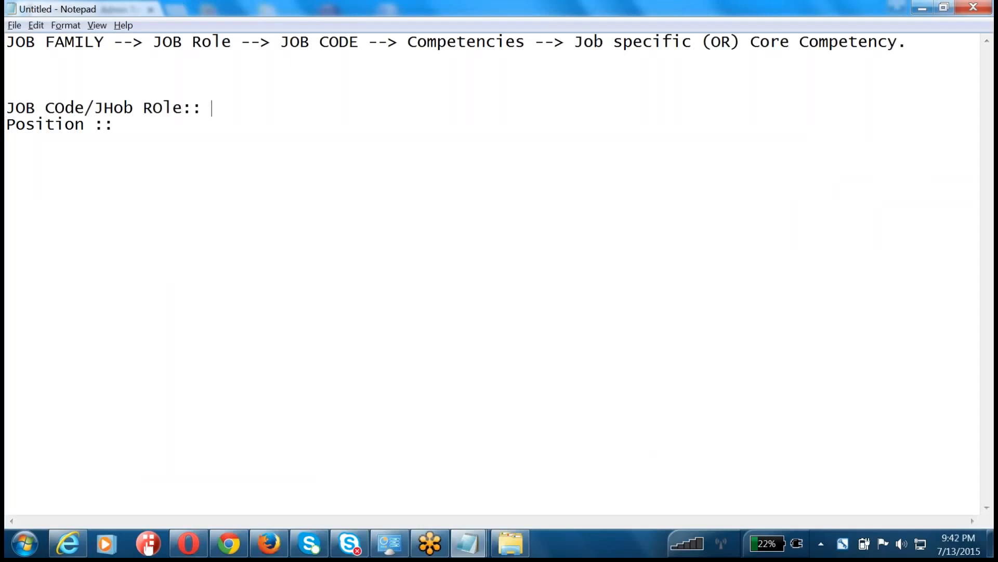
pyautogui.write(': IT ANALYST')
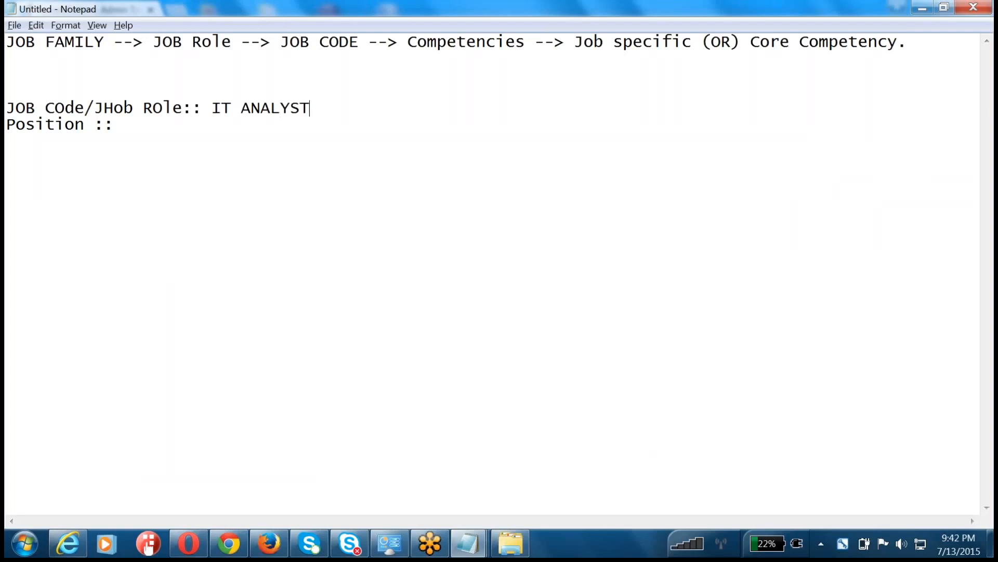
pyautogui.write('.')
# - Enter "IT ANALYST." as the position and separate it from the job role line with blank lines
pyautogui.click(274, 128)
pyautogui.write('IT ANALYST')
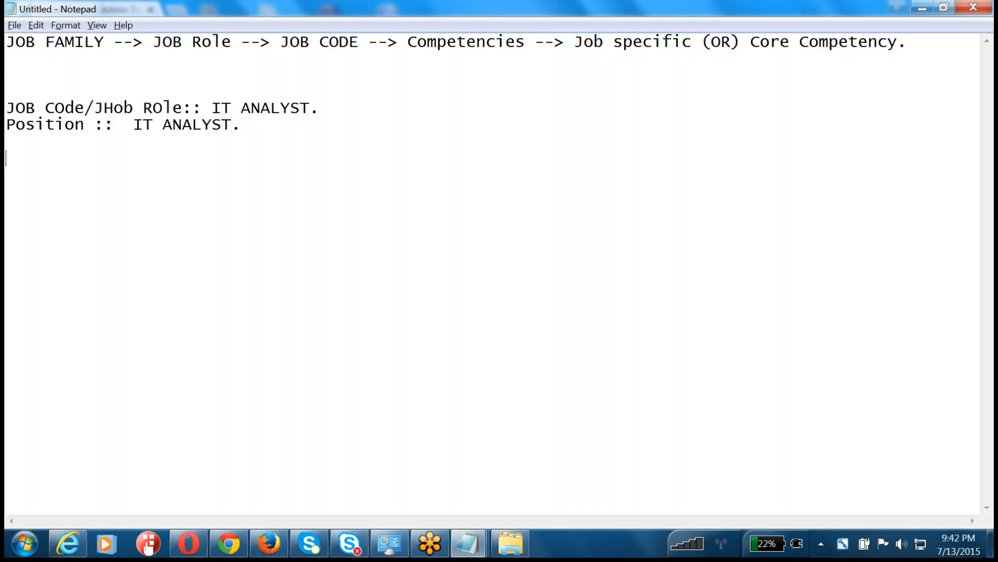
pyautogui.press('Return')
pyautogui.press('Return')
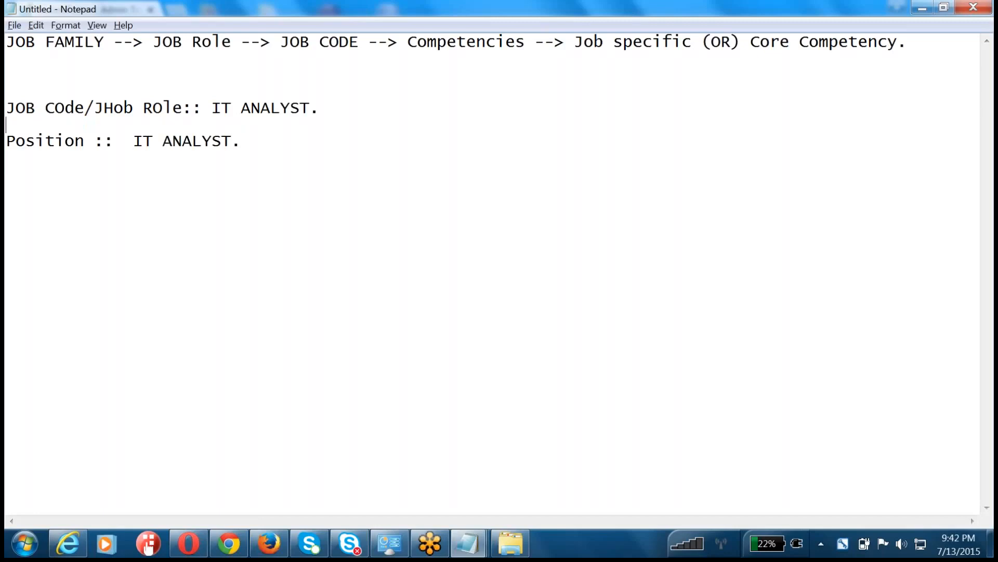
pyautogui.press('Up')
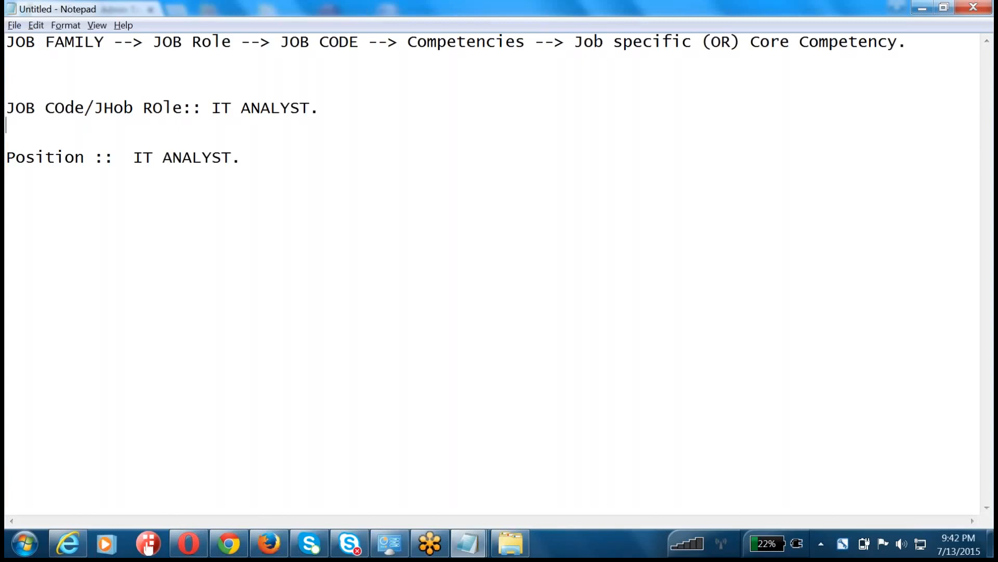
# - Highlight the IT ANALYST value on the job code and role line
pyautogui.click(215, 108)
pyautogui.moveTo(212, 108); pyautogui.dragTo(316, 108)
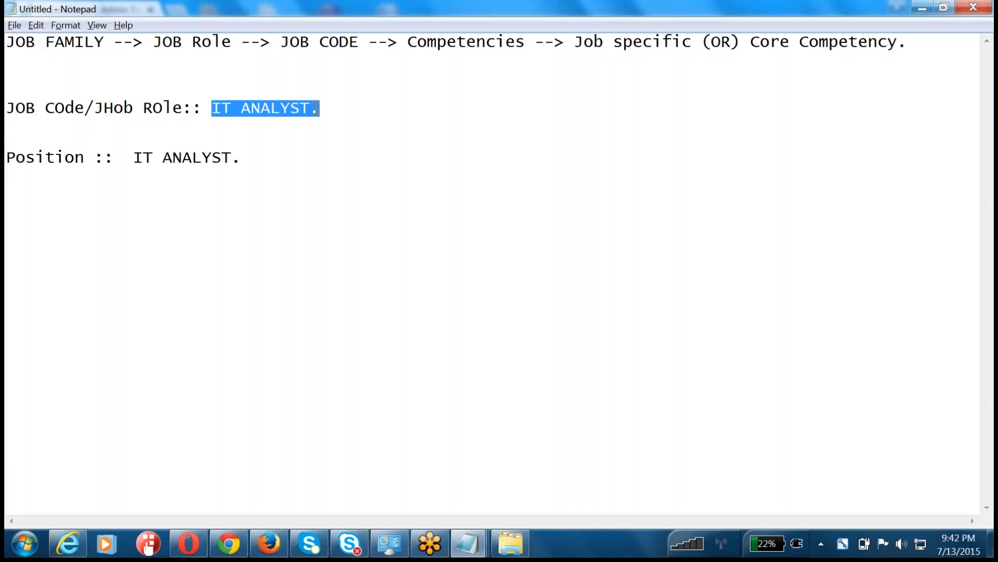
pyautogui.click(328, 108)
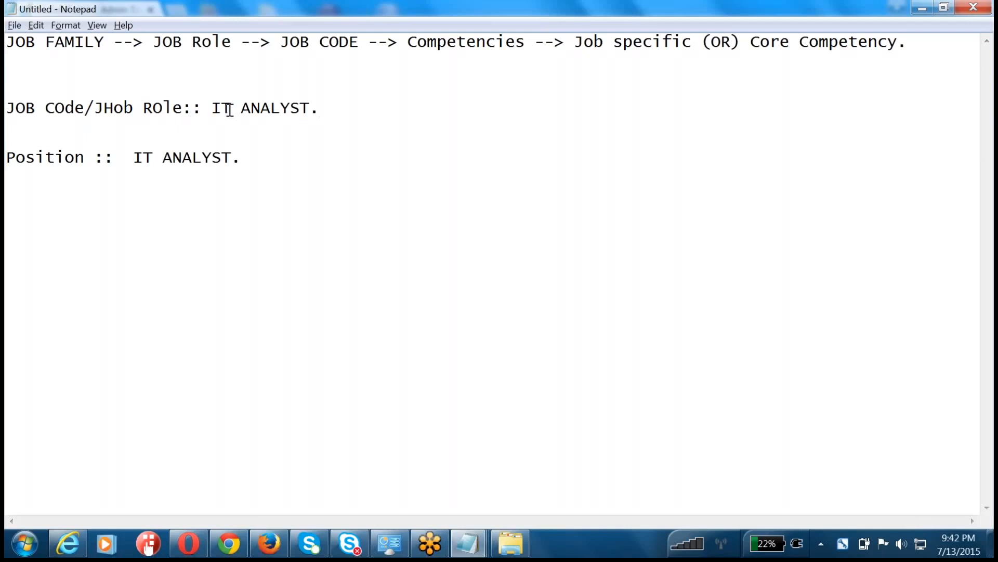
pyautogui.moveTo(214, 108); pyautogui.dragTo(338, 108)
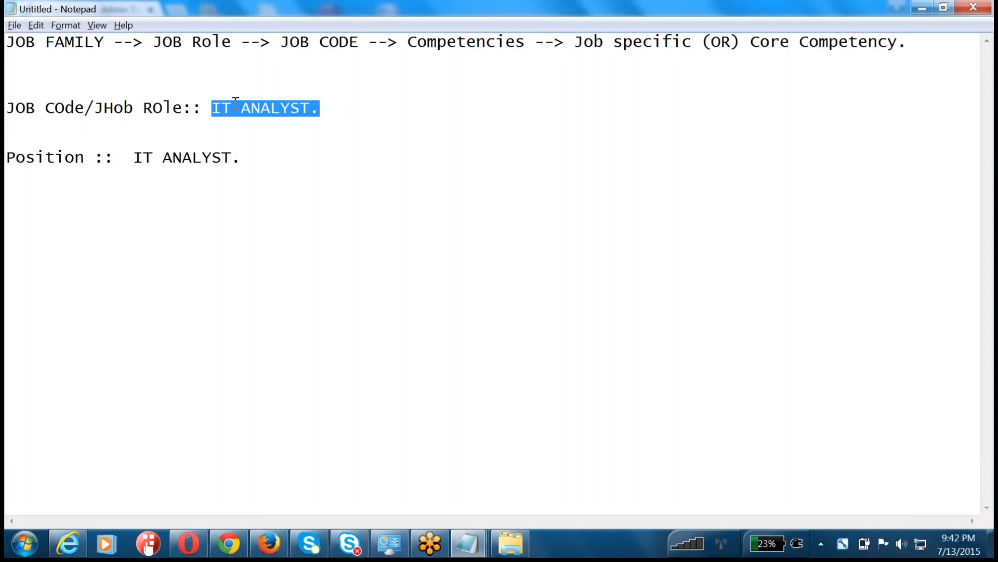
# - Add "< 10" on its own line under the job role and insert two more blank lines before the position
pyautogui.click(212, 125)
pyautogui.write('10')
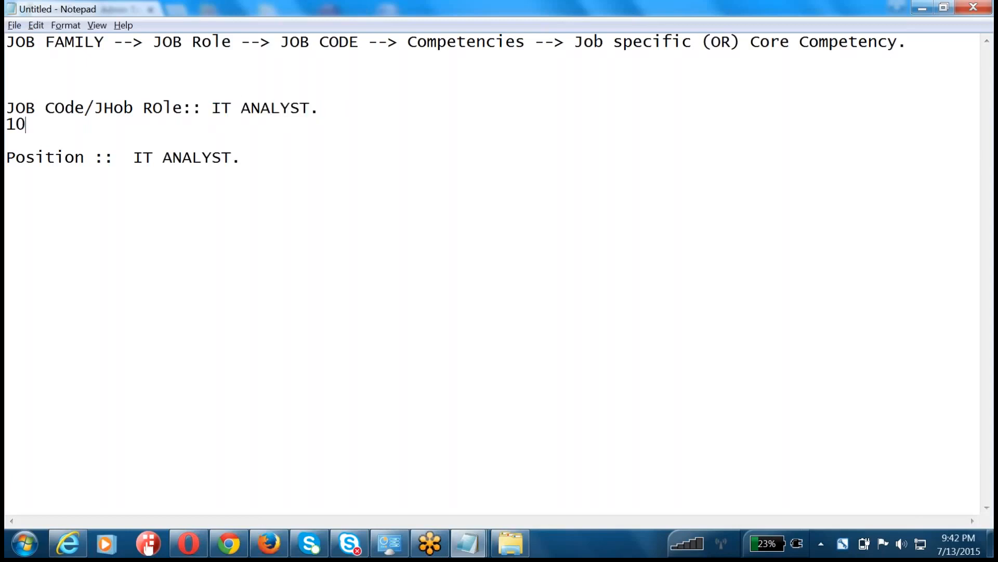
pyautogui.write('>')
pyautogui.press('BackSpace')
pyautogui.write('<')
pyautogui.click(215, 119)
pyautogui.press('Return')
pyautogui.press('Return')
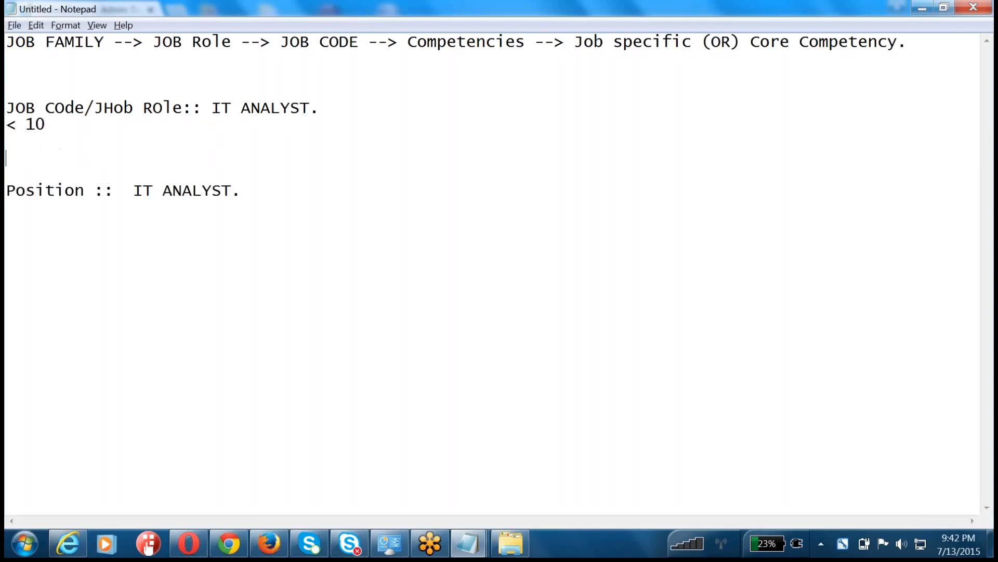
# - Add the line "in a business unit/location :: Certiivcation." above the position, followed by two blank lines
pyautogui.write('in a busin')
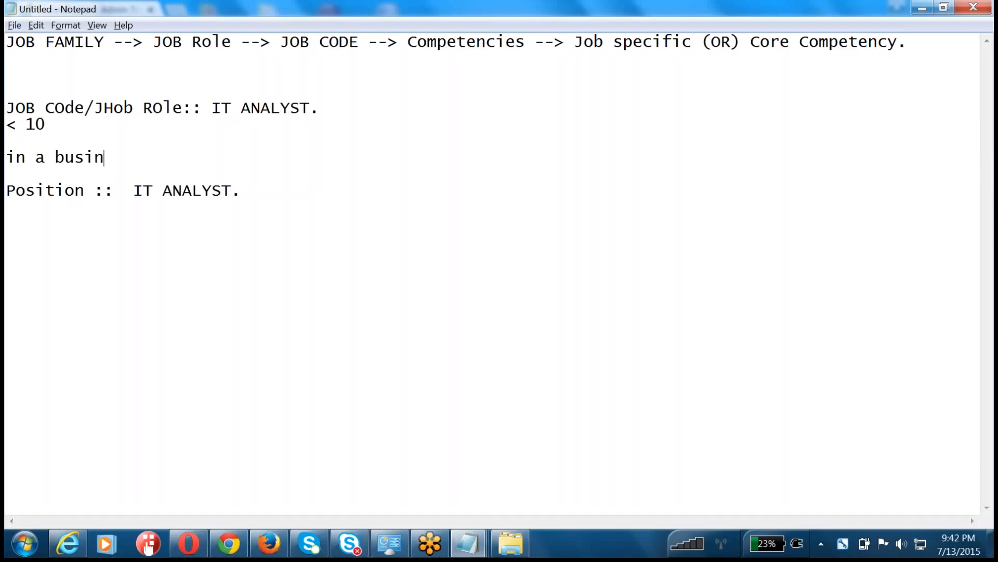
pyautogui.write('ess unit/location ')
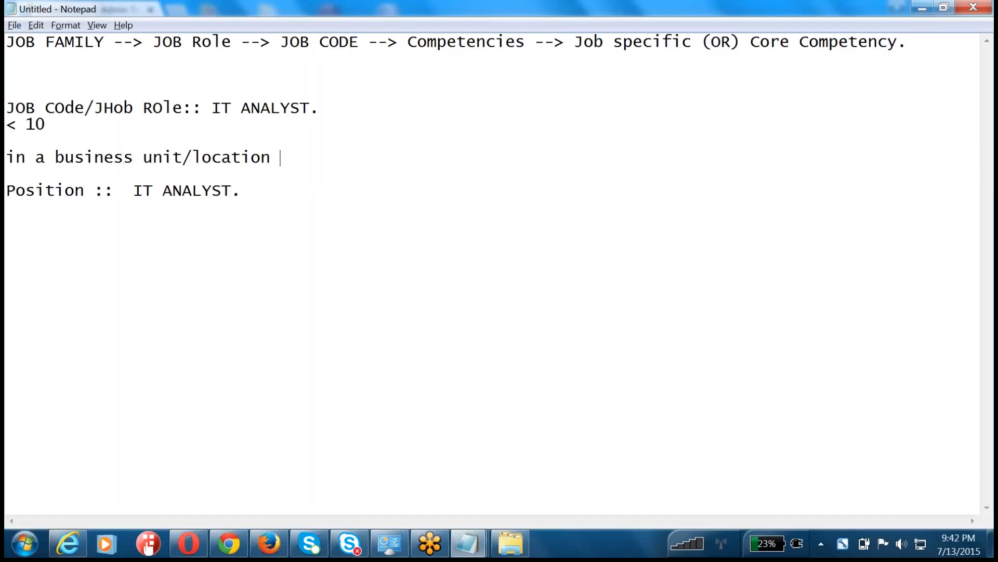
pyautogui.write(':: Certiivcation.')
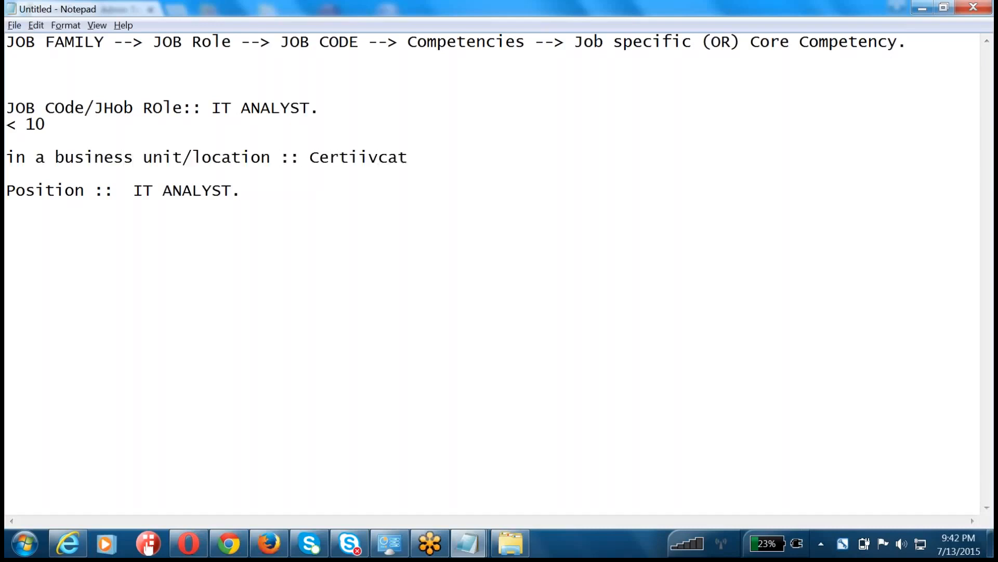
pyautogui.press('Return')
pyautogui.press('Return')
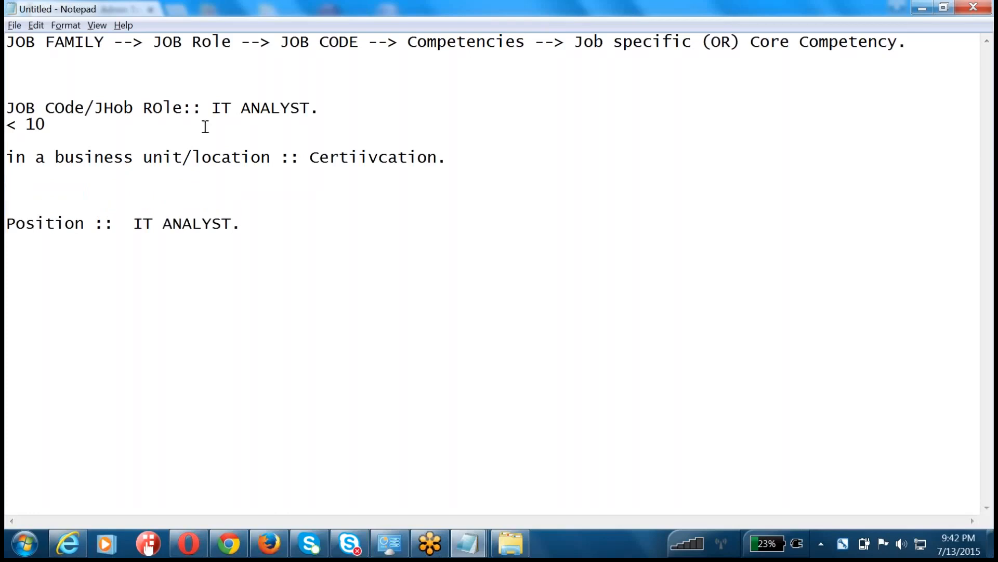
pyautogui.moveTo(457, 158); pyautogui.dragTo(7, 126)
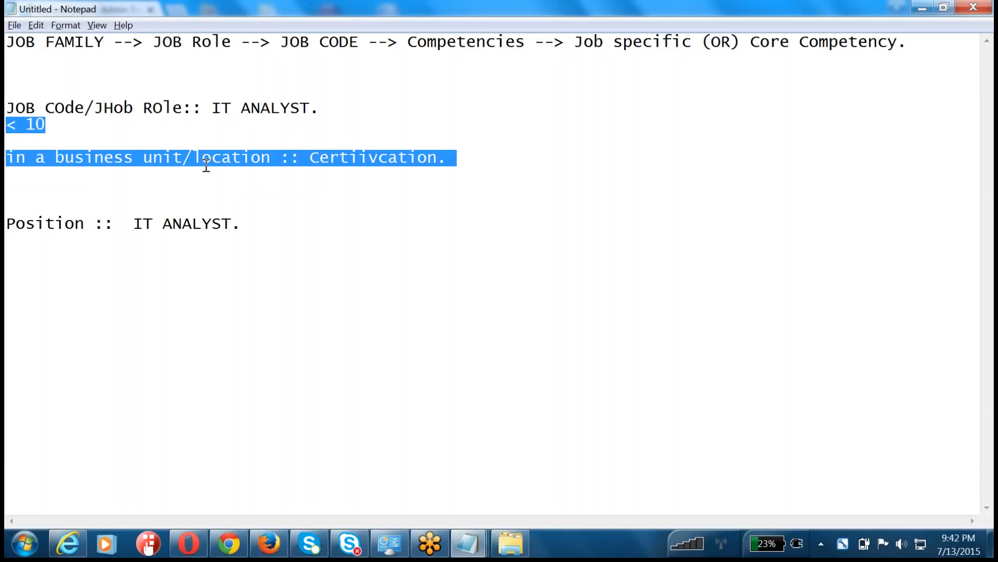
# - Add the indented line "field :: No. of Incumbents:: 10 Employees." below the Position line
pyautogui.click(260, 227)
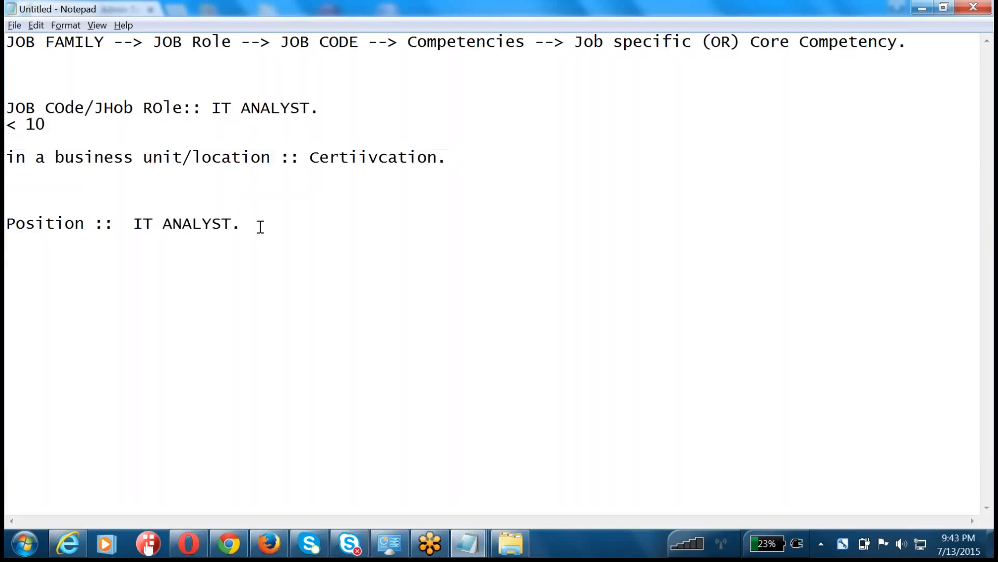
pyautogui.press('Return')
pyautogui.press('Tab')
pyautogui.write('field :: No. of Incumb')
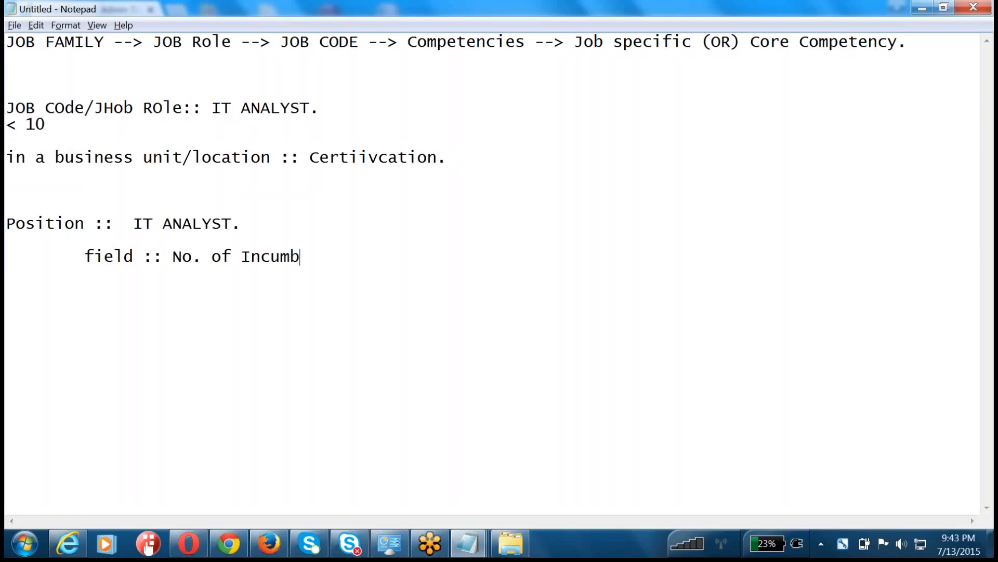
pyautogui.write('ents:: 10 Emplo')
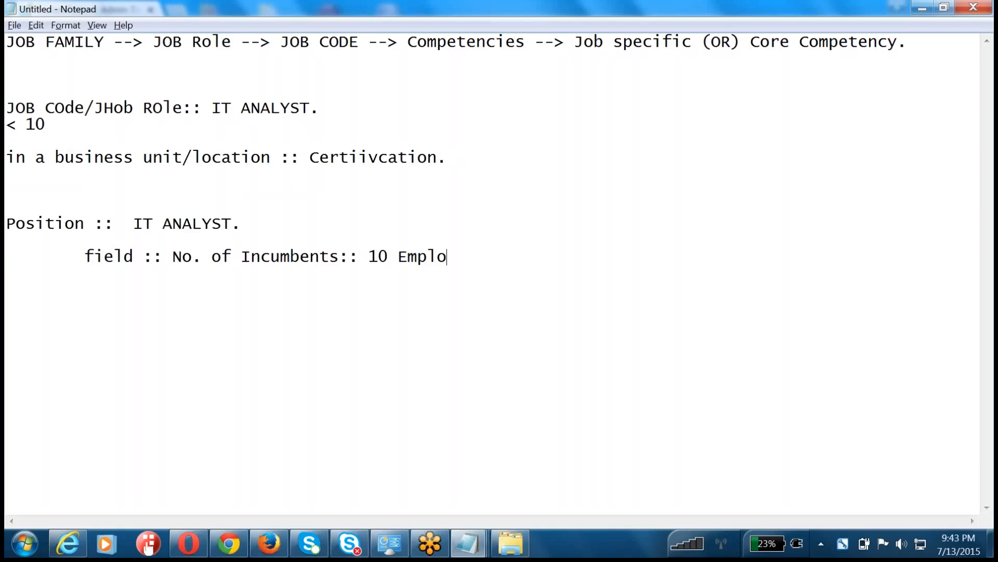
pyautogui.write('yees.')
pyautogui.press('Return')
pyautogui.press('Tab')
# - Highlight "< 10", the business unit/location line and the word Position one after another in the notes
pyautogui.moveTo(46, 125); pyautogui.dragTo(5, 124)
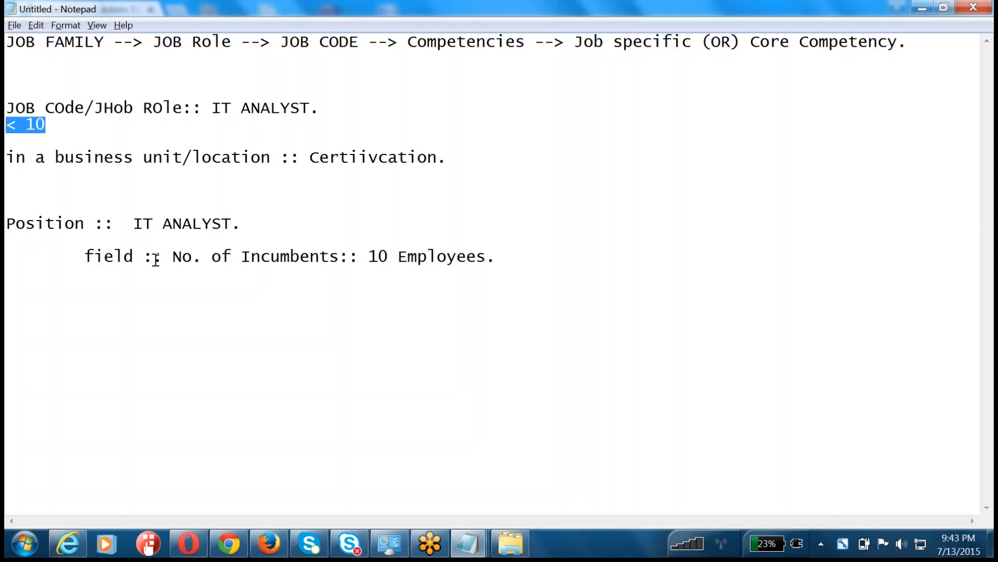
pyautogui.click(118, 294)
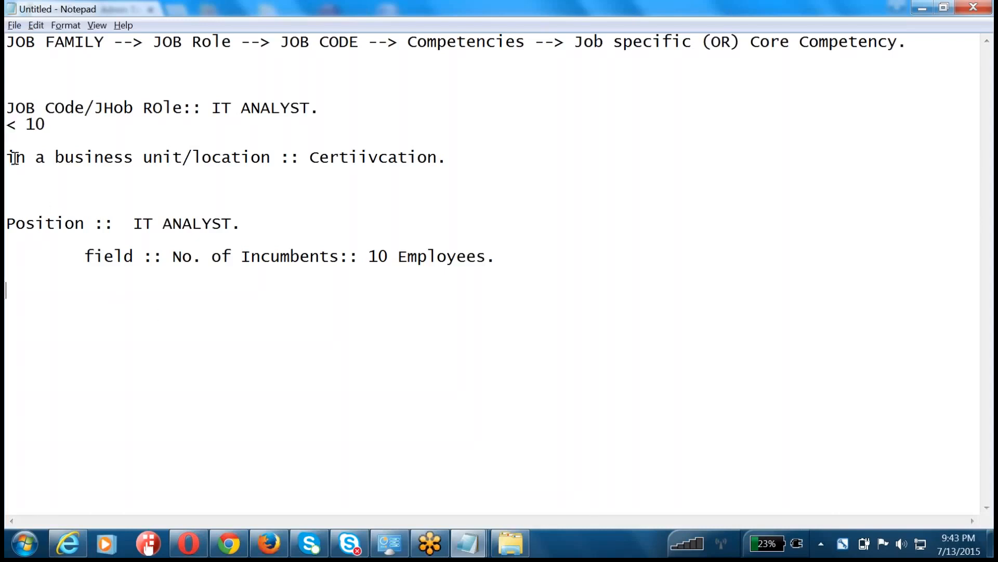
pyautogui.moveTo(6, 157); pyautogui.dragTo(269, 156)
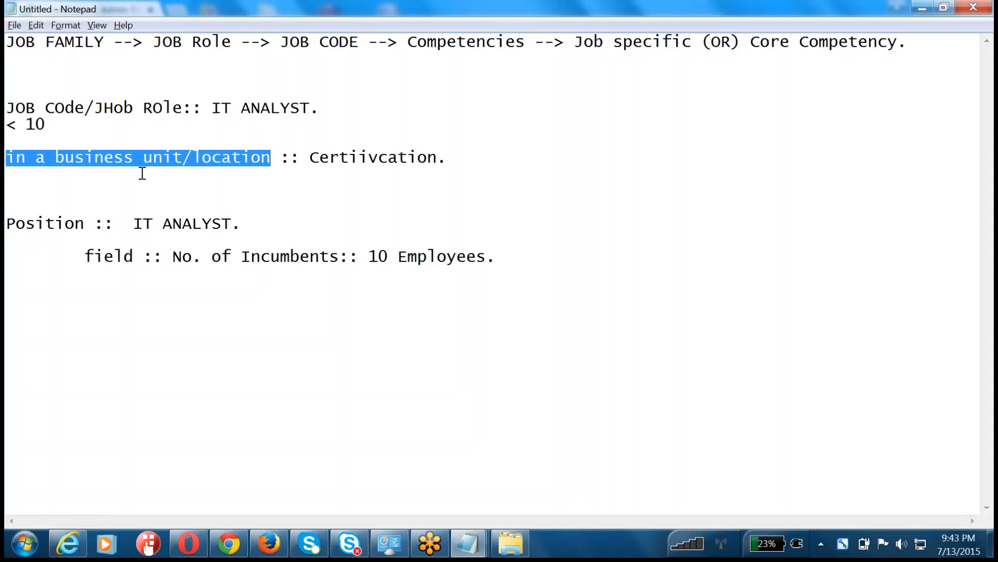
pyautogui.click(457, 158)
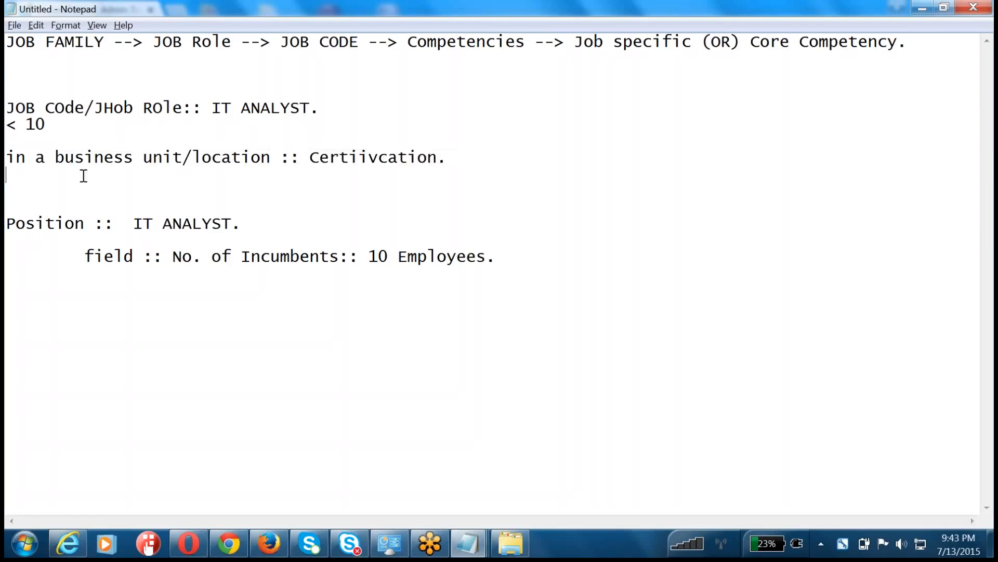
pyautogui.keyDown('shift'); pyautogui.click(6, 157); pyautogui.keyUp('shift')
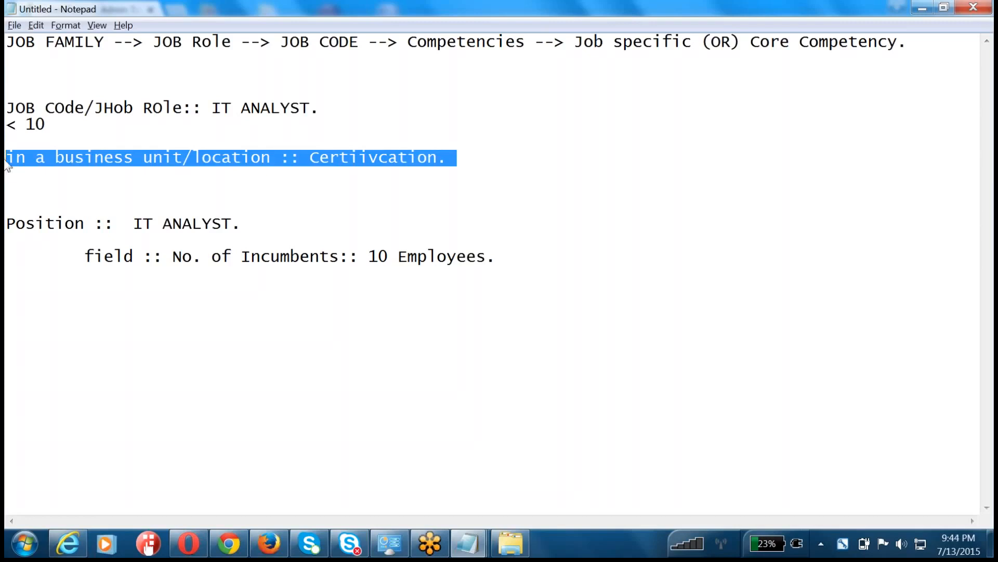
pyautogui.click(68, 258)
pyautogui.moveTo(87, 227); pyautogui.dragTo(6, 223)
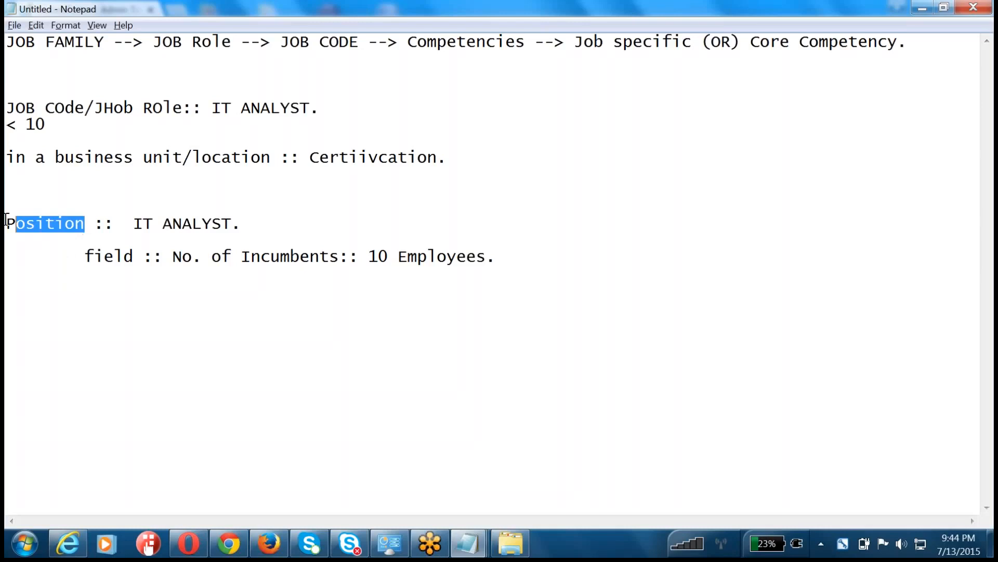
# - Add an indented "Business Rule ::" line below the incumbents field, and highlight Position and the business rule line
pyautogui.click(104, 284)
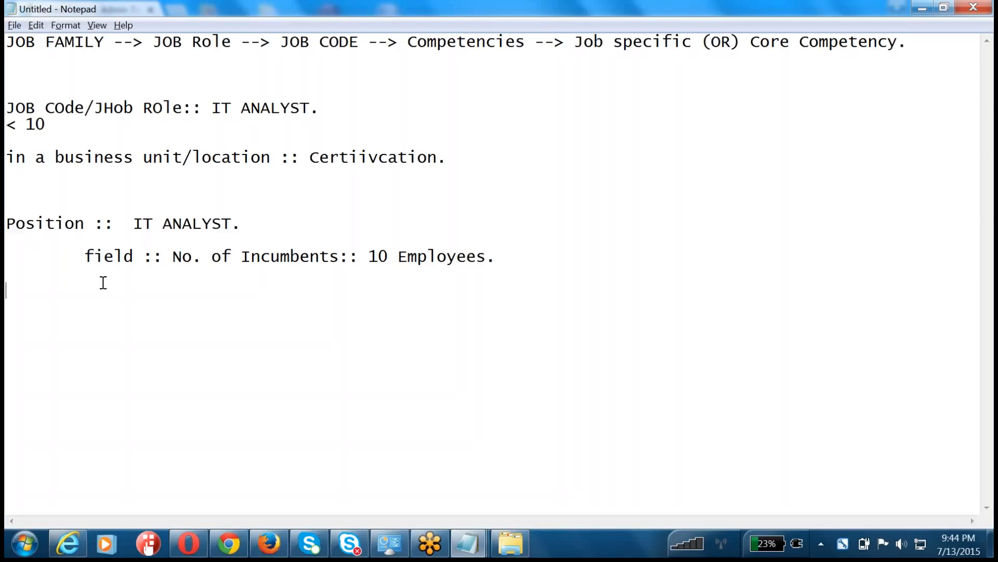
pyautogui.write('Business Rule ::')
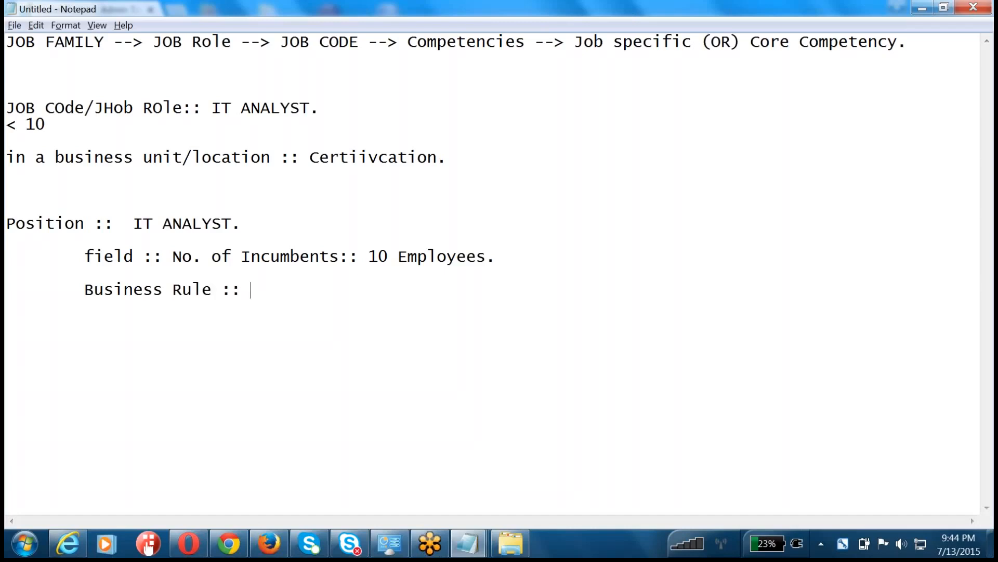
pyautogui.moveTo(84, 223); pyautogui.dragTo(6, 228)
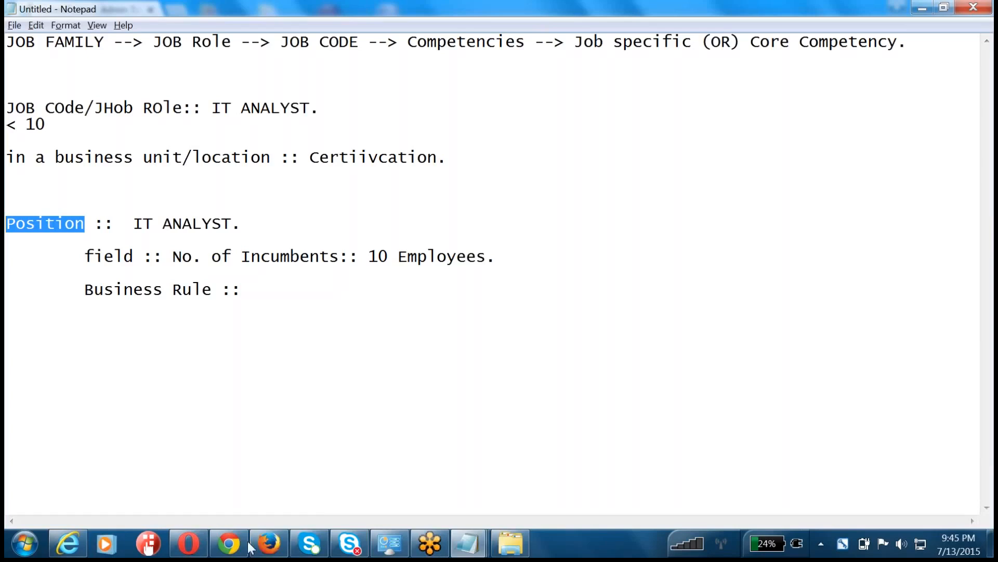
pyautogui.click(231, 338)
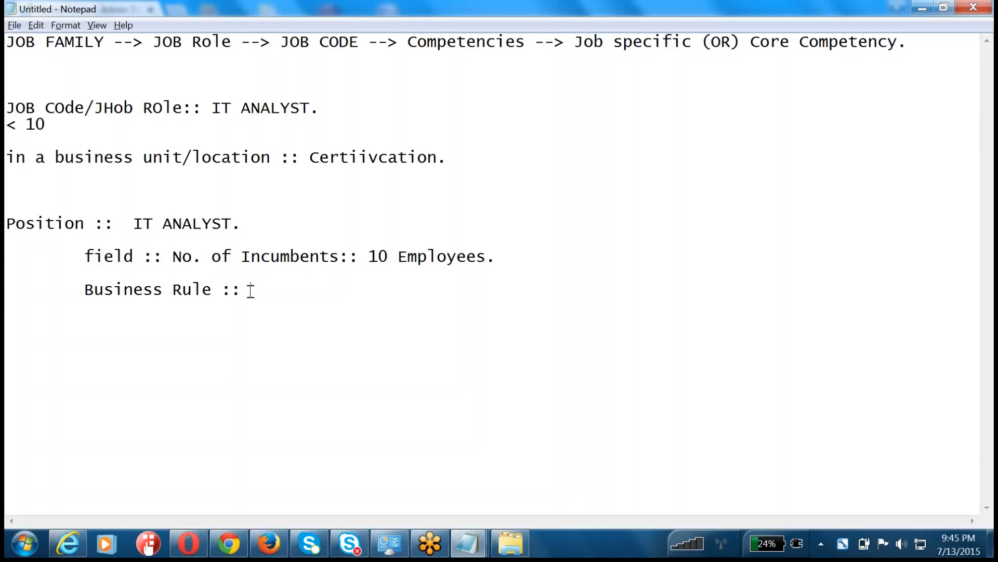
pyautogui.moveTo(251, 290); pyautogui.dragTo(82, 290)
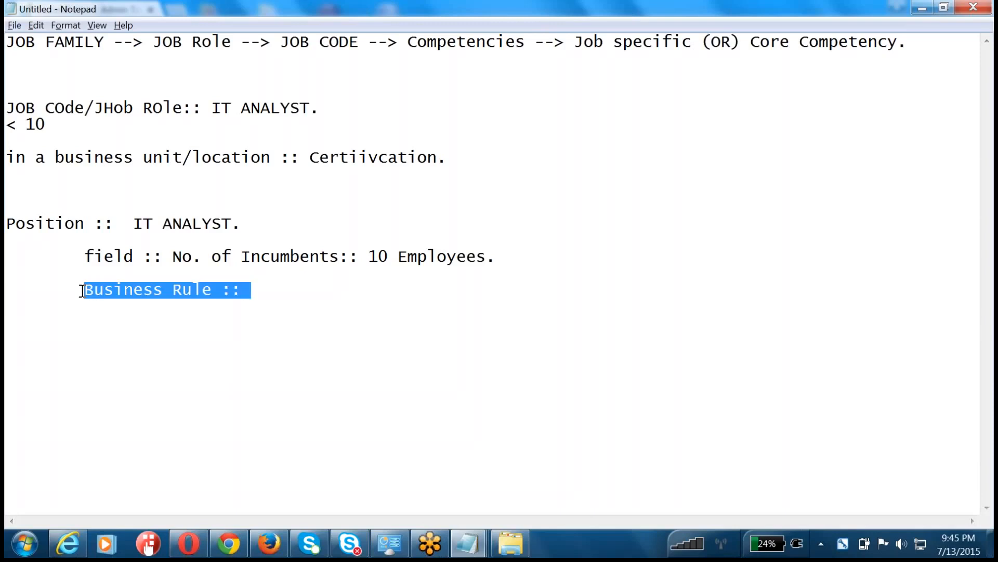
pyautogui.click(91, 256)
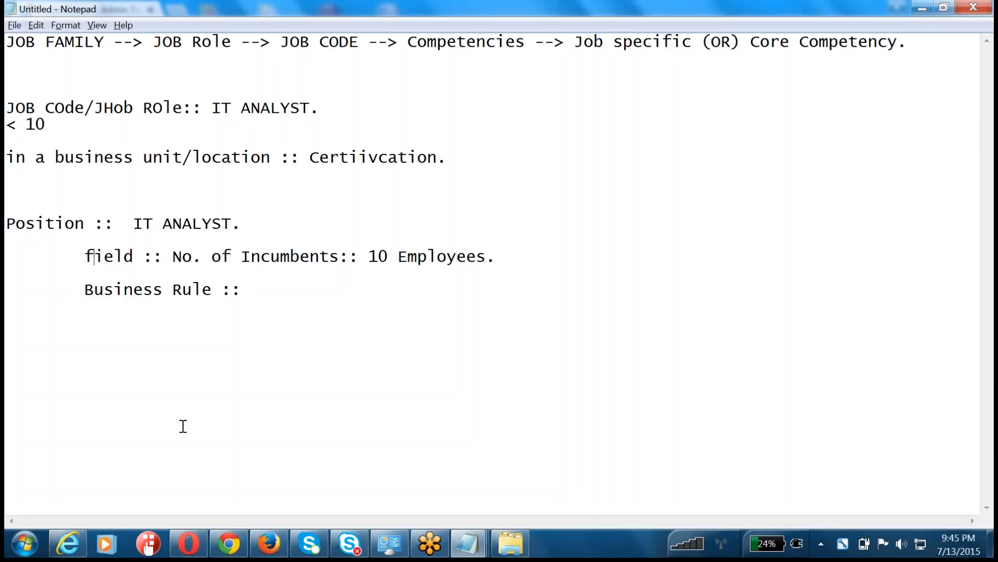
# - Switch to SuccessFactors in Chrome, search the admin tools for "compete" and open Manage Competencies
pyautogui.click(198, 542)
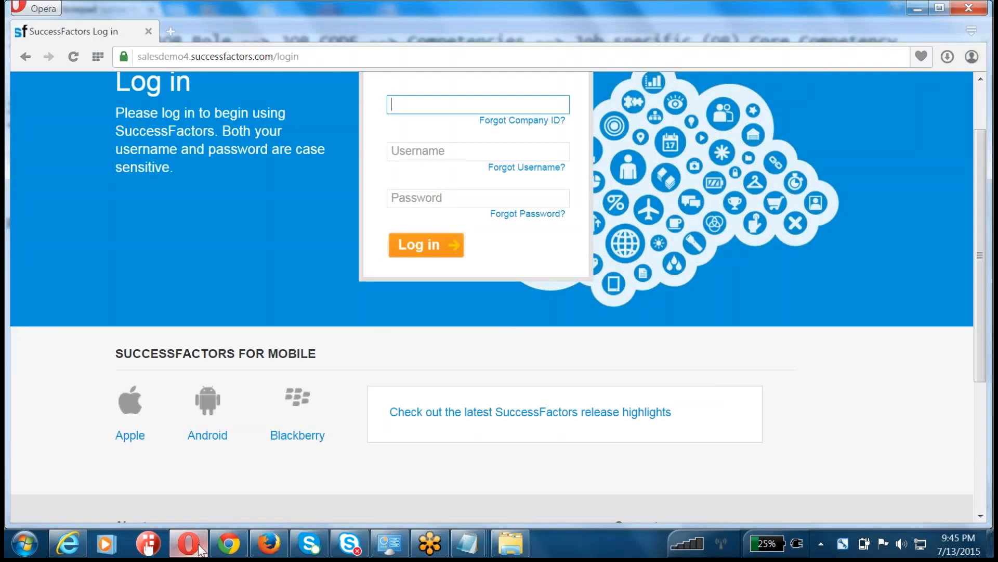
pyautogui.click(198, 544)
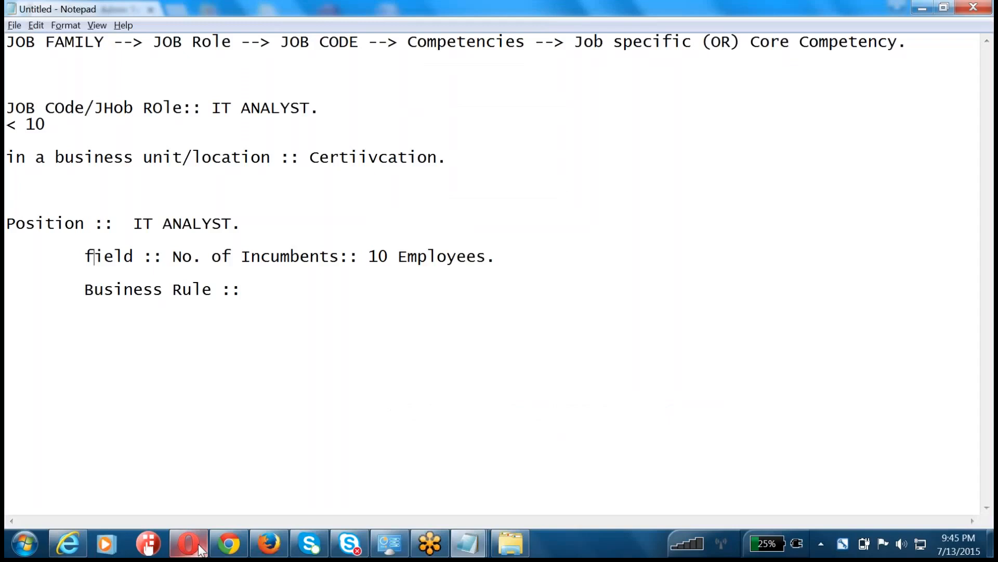
pyautogui.click(229, 543)
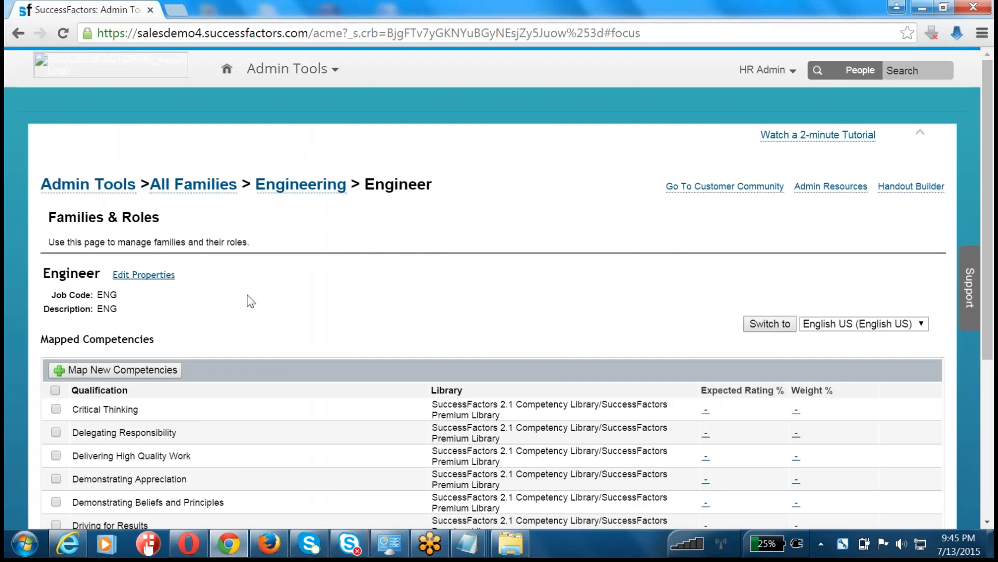
pyautogui.click(102, 188)
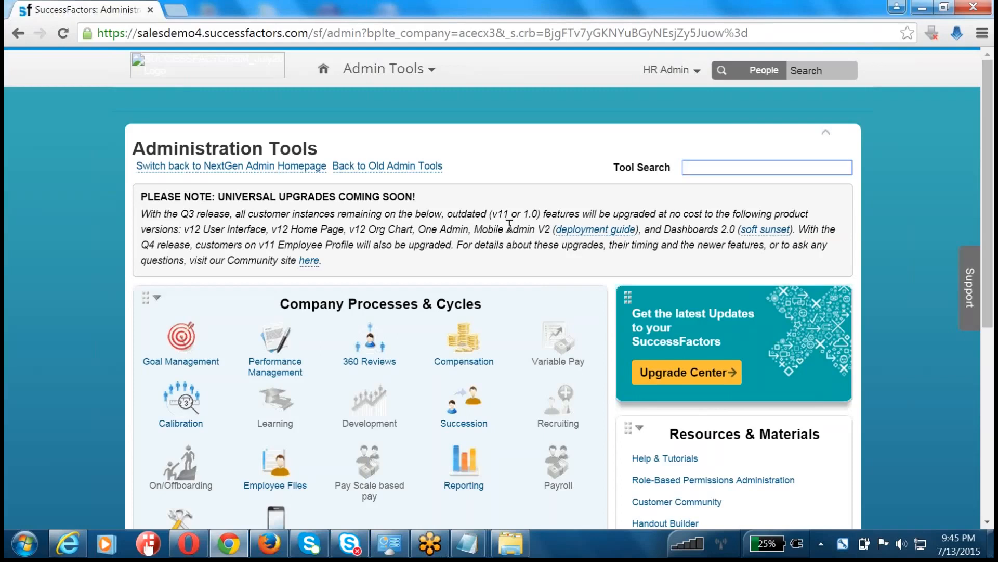
pyautogui.write('compete')
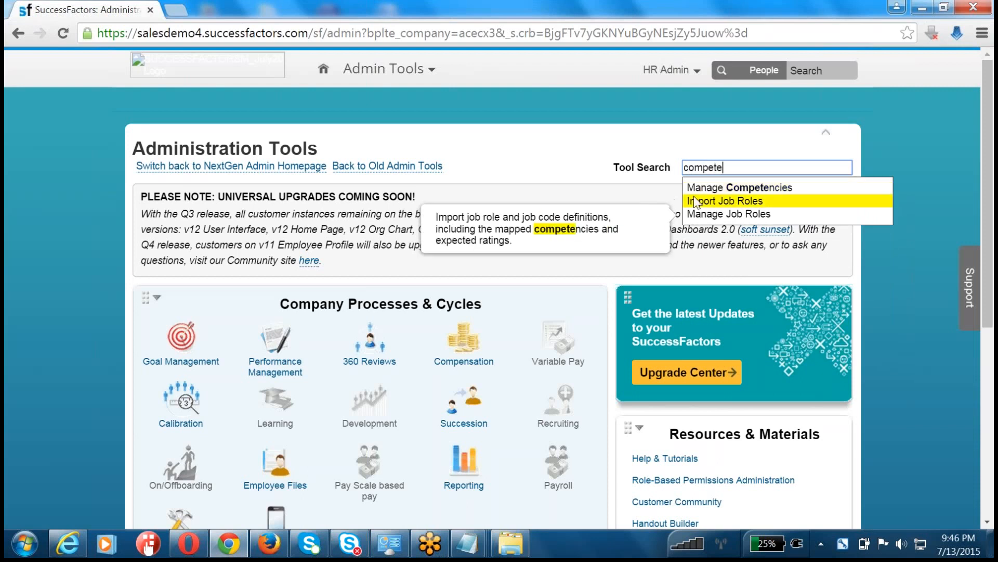
pyautogui.click(701, 189)
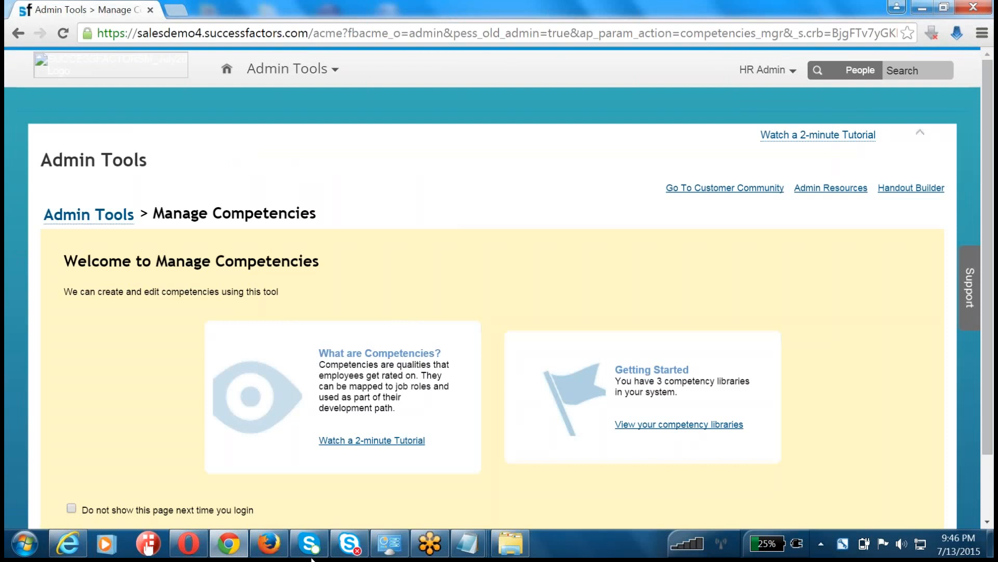
# - Switch to Notepad and delete "--> Job specific (OR) Core Competency." after Competencies, along with one blank line
pyautogui.moveTo(467, 542)
pyautogui.click(696, 483)
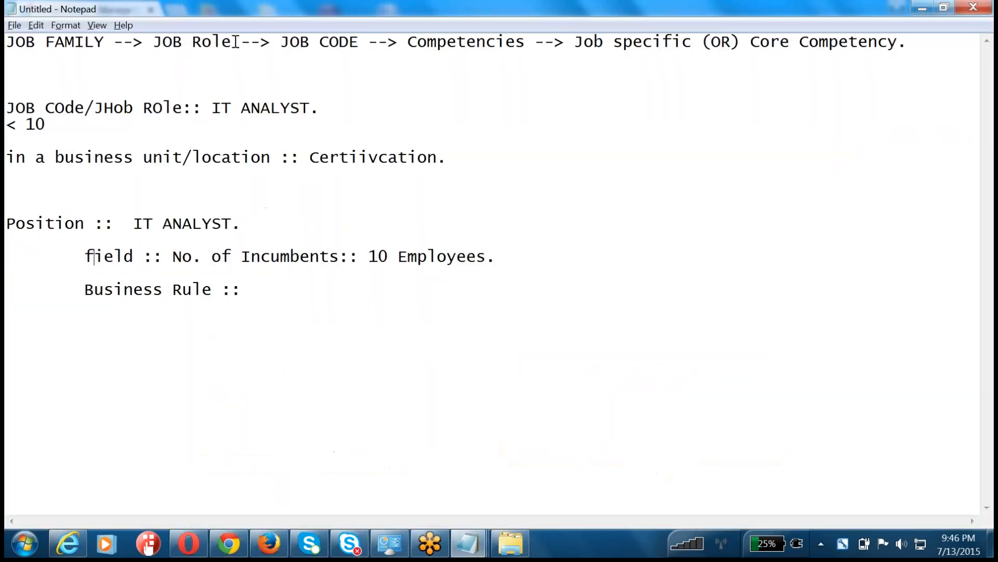
pyautogui.click(34, 41)
pyautogui.click(496, 43)
pyautogui.moveTo(409, 41); pyautogui.dragTo(524, 43)
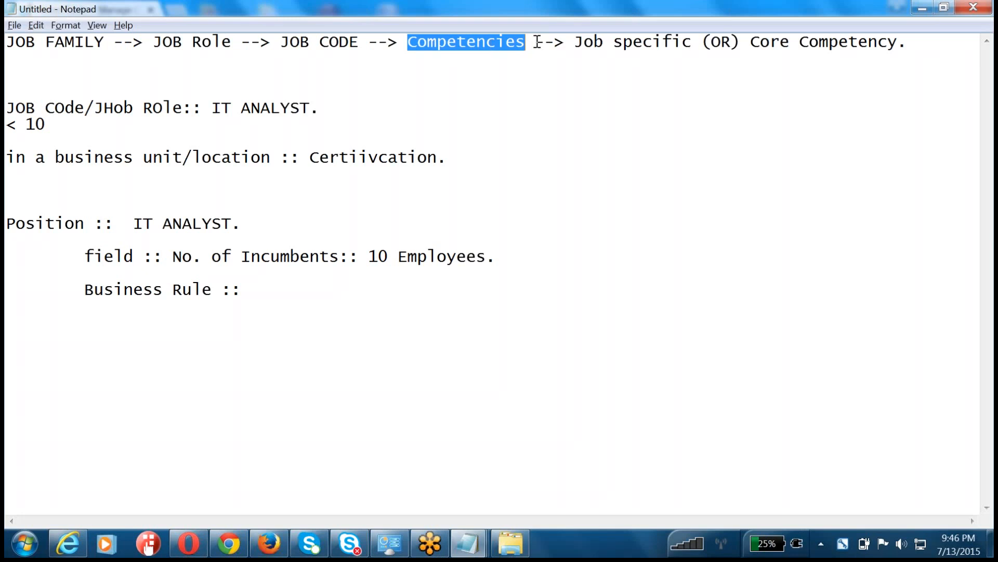
pyautogui.moveTo(535, 43); pyautogui.dragTo(6, 59)
pyautogui.press('BackSpace')
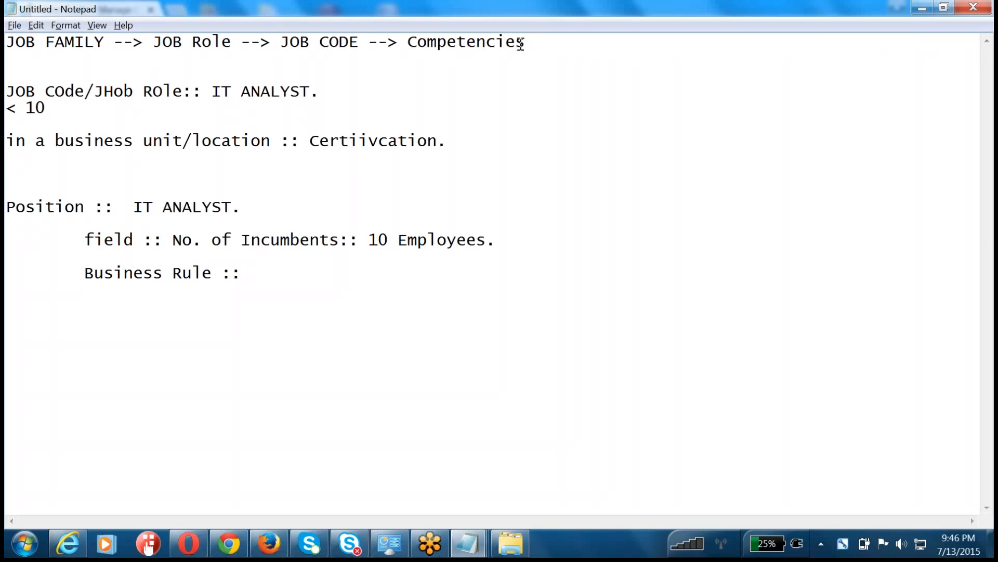
# - Reverse the arrow between JOB CODE and Competencies so it reads "<--"
pyautogui.moveTo(524, 42); pyautogui.dragTo(414, 43)
pyautogui.click(370, 42)
pyautogui.write('<')
pyautogui.press('Right')
pyautogui.press('Right')
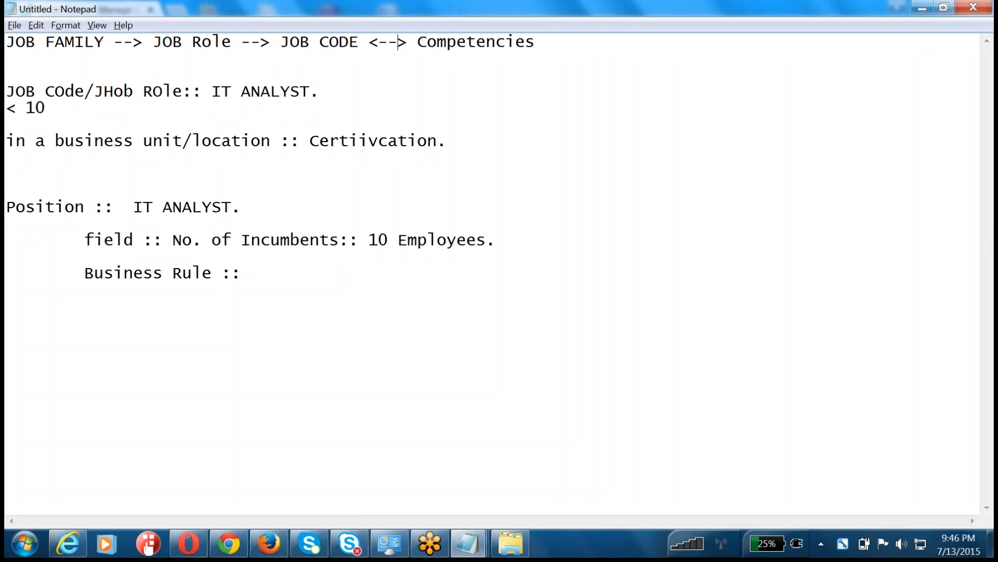
pyautogui.press('Delete')
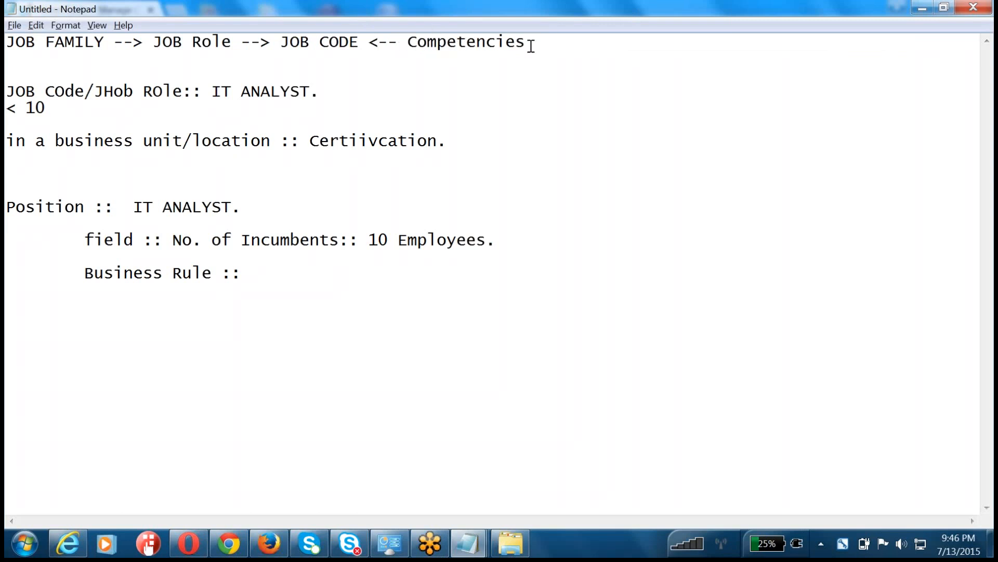
# - Highlight "JOB CODE <-- Competencies" in the first line of the notes
pyautogui.moveTo(526, 42); pyautogui.dragTo(285, 46)
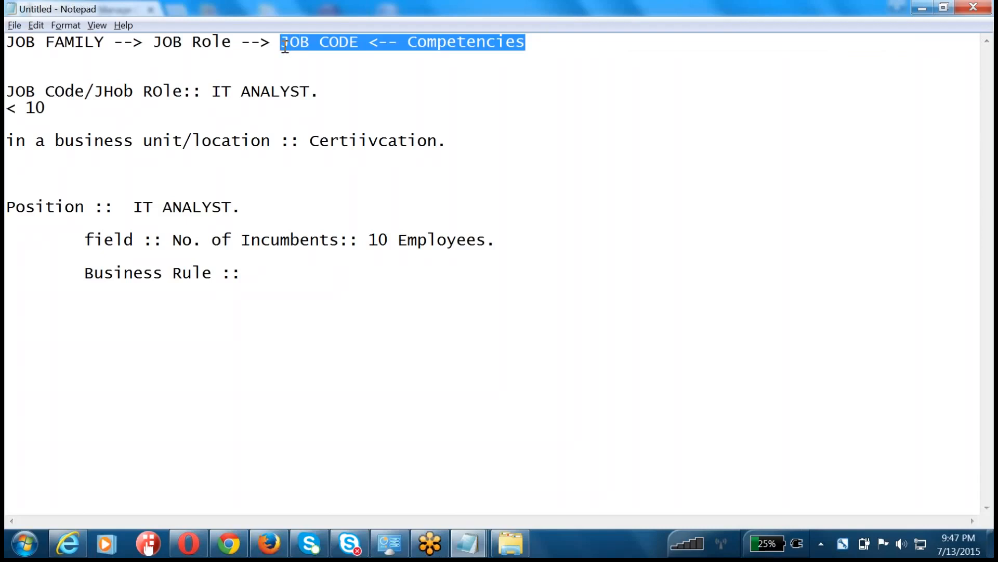
pyautogui.click(281, 59)
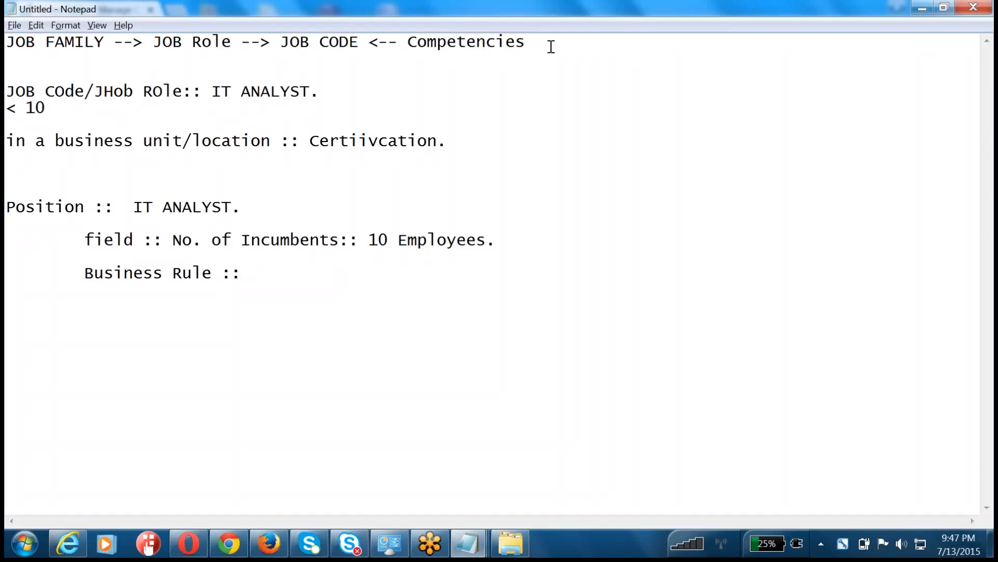
pyautogui.moveTo(550, 44); pyautogui.dragTo(6, 50)
pyautogui.click(6, 50)
pyautogui.moveTo(536, 45); pyautogui.dragTo(285, 39)
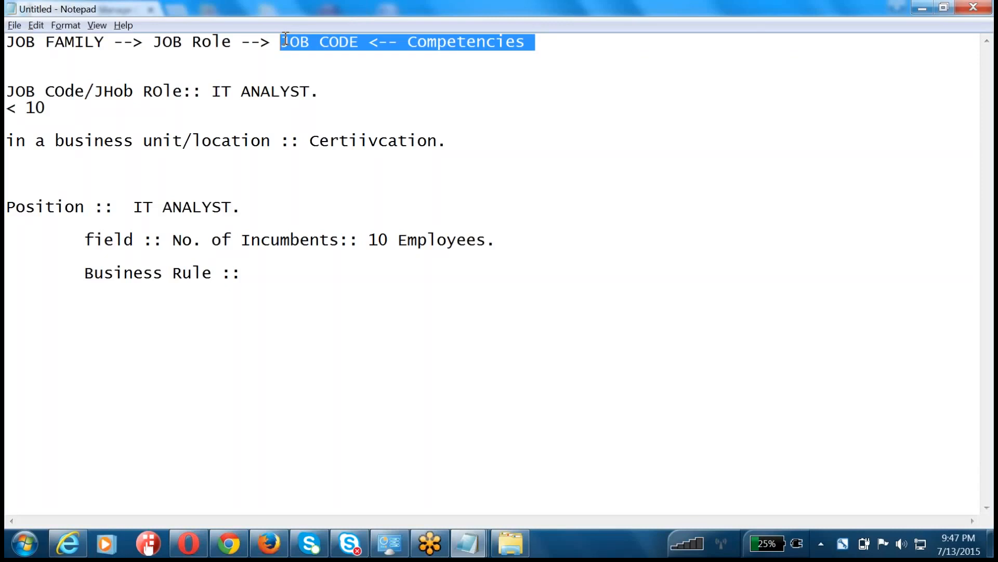
# - Switch to SuccessFactors in Chrome, view the competency libraries, and check the options for adding a new library
pyautogui.hotkey('alt', 'Tab')
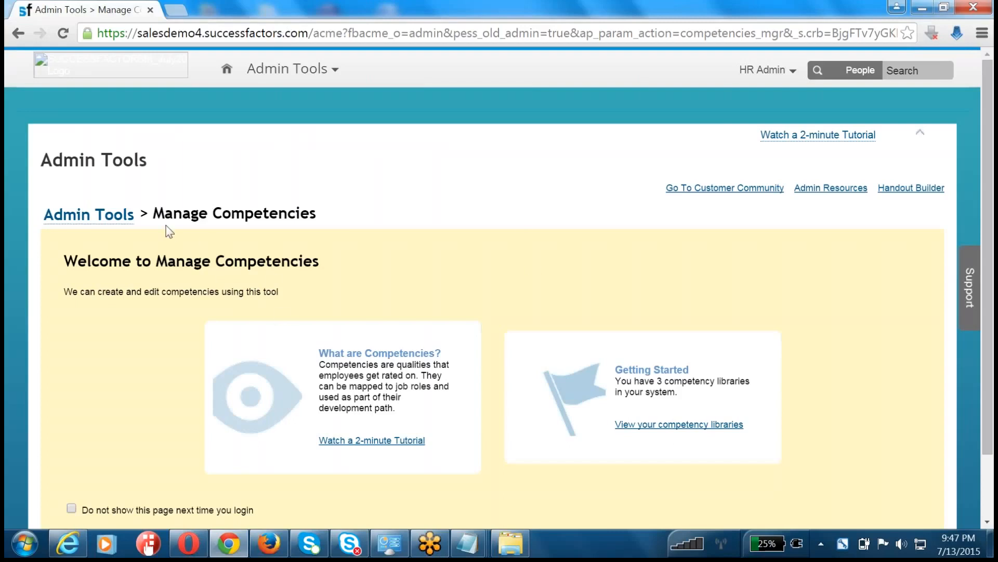
pyautogui.click(662, 430)
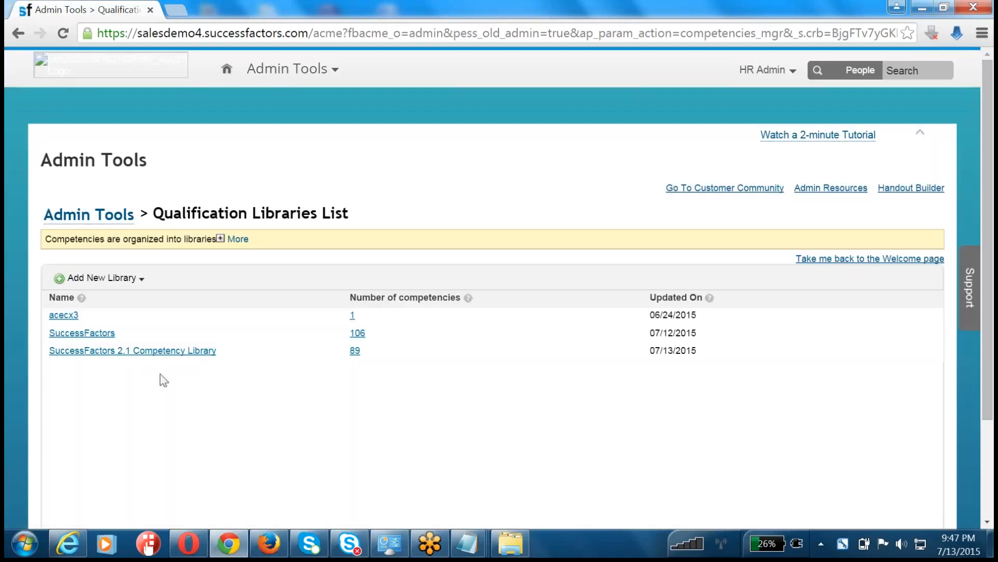
pyautogui.click(99, 283)
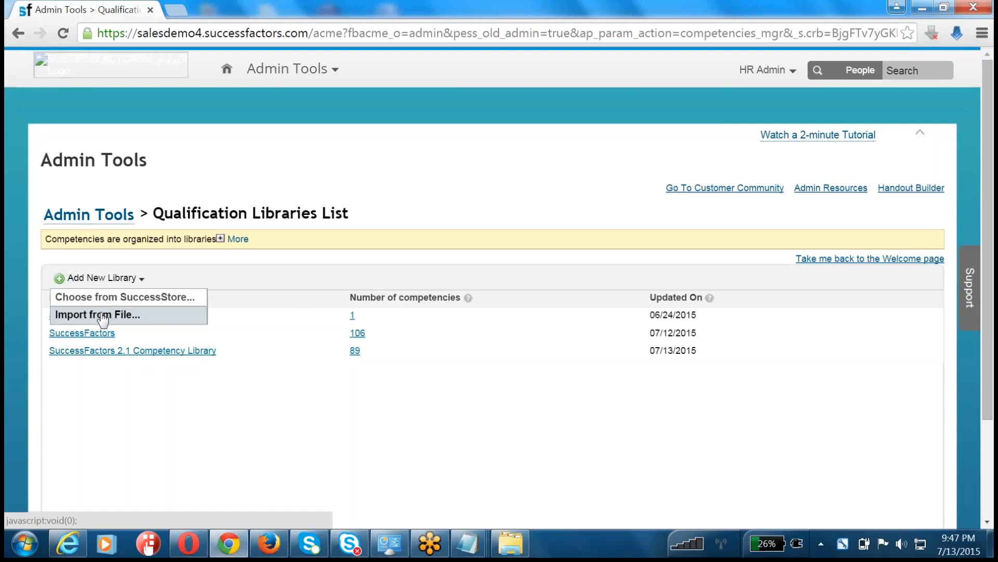
pyautogui.click(127, 419)
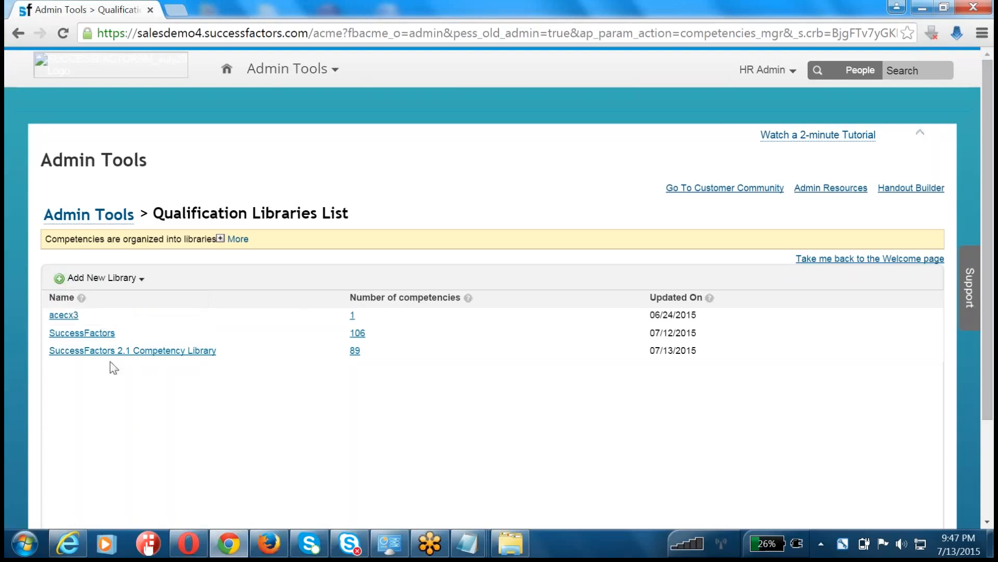
# - Open the SuccessFactors library, examine the competency ID column, and open the Account Management competency in the Sales category
pyautogui.click(86, 335)
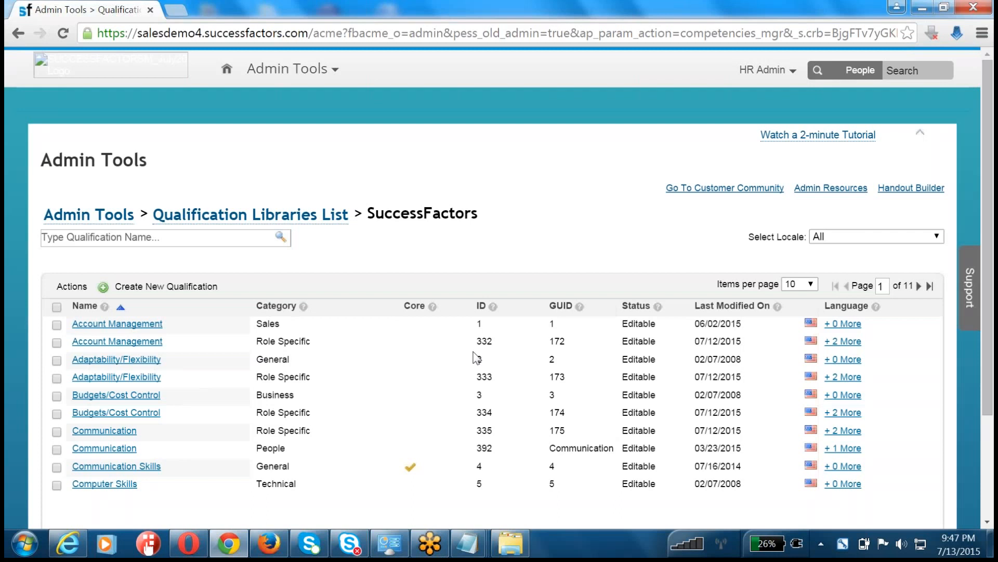
pyautogui.moveTo(479, 323); pyautogui.dragTo(477, 470)
pyautogui.click(483, 447)
pyautogui.doubleClick(483, 305)
pyautogui.click(78, 324)
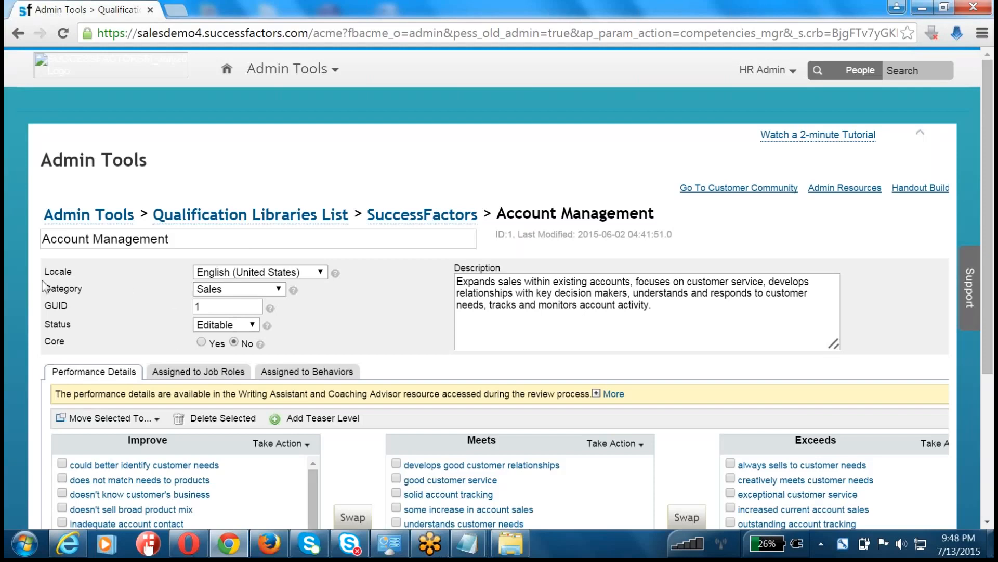
# - Point out the competency's name, Category and Core fields, and set Core to Yes
pyautogui.moveTo(57, 239); pyautogui.dragTo(246, 237)
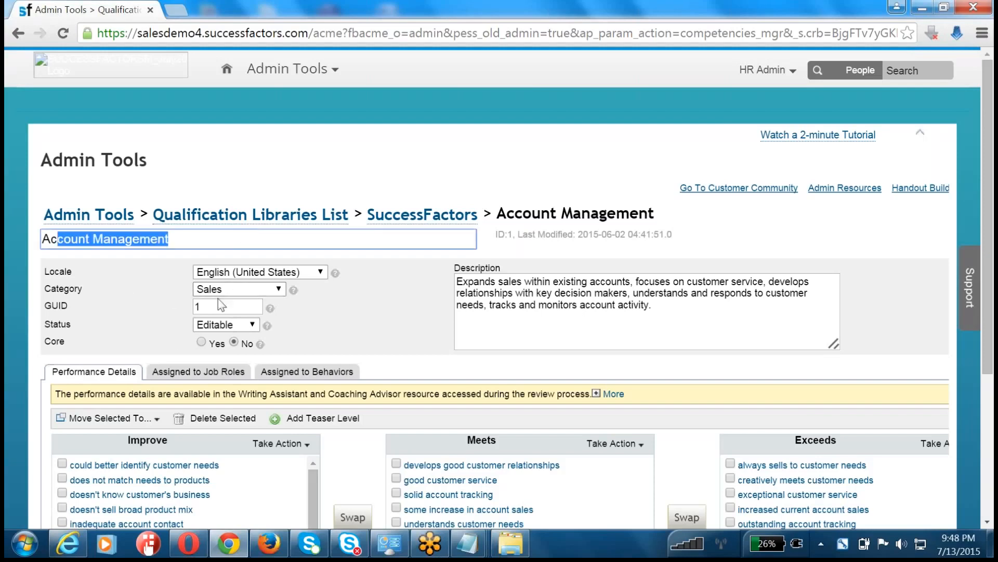
pyautogui.moveTo(78, 290); pyautogui.dragTo(239, 293)
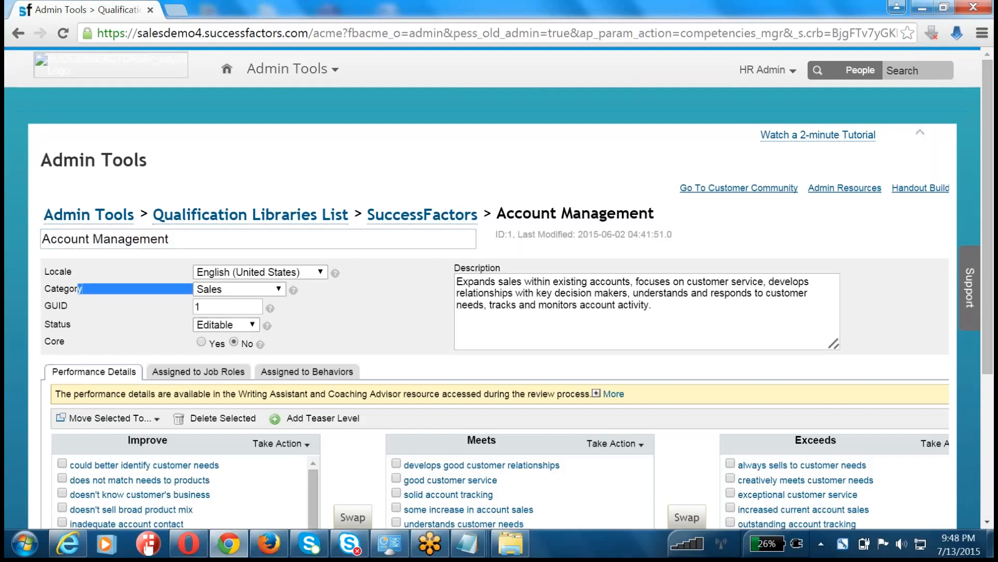
pyautogui.moveTo(46, 340); pyautogui.dragTo(245, 349)
pyautogui.click(202, 343)
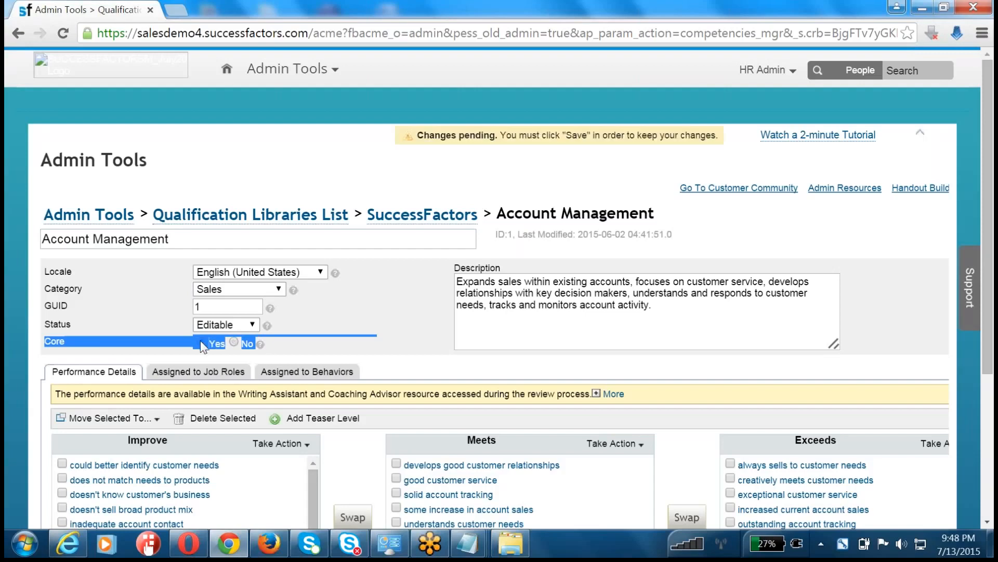
pyautogui.click(101, 348)
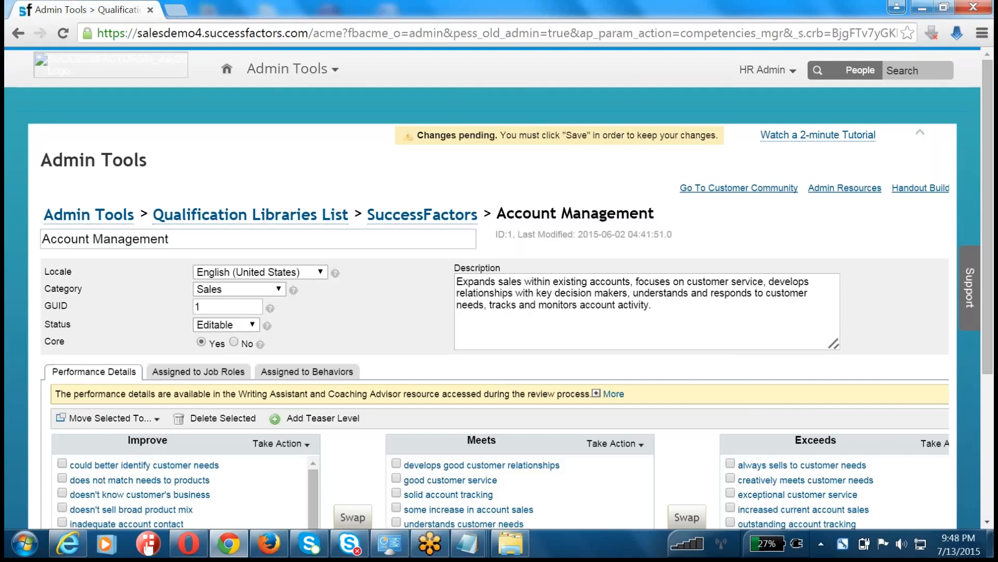
# - Examine the job roles assigned to Account Management and its Improve, Meets and Exceeds performance details
pyautogui.click(213, 375)
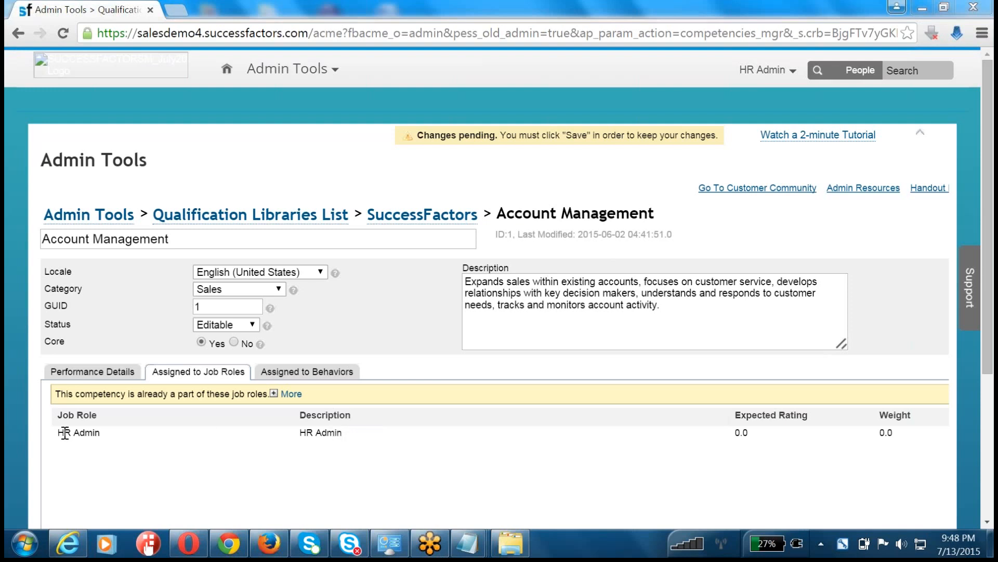
pyautogui.click(91, 371)
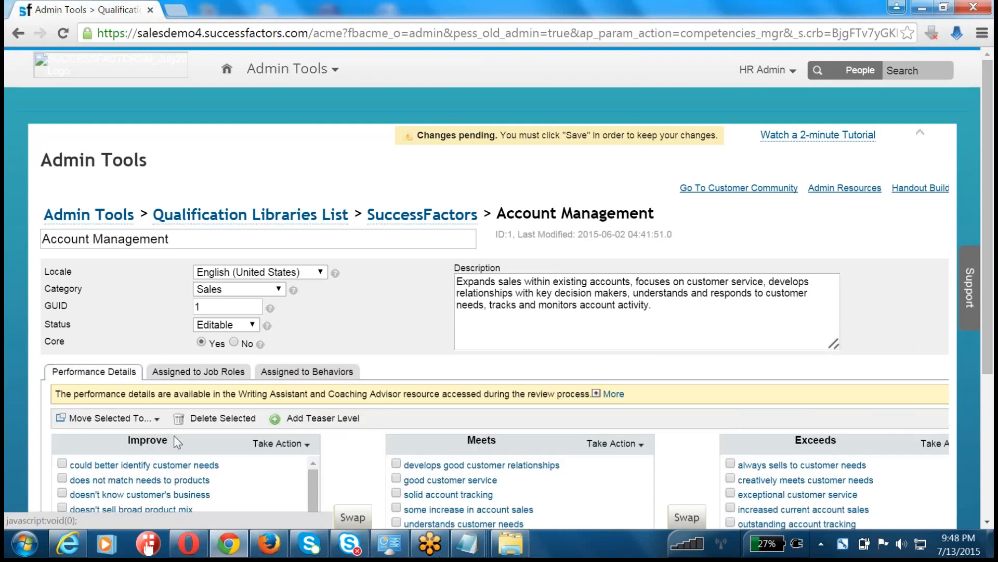
pyautogui.scroll(-2, 91, 371)
pyautogui.scroll(-1, 156, 448)
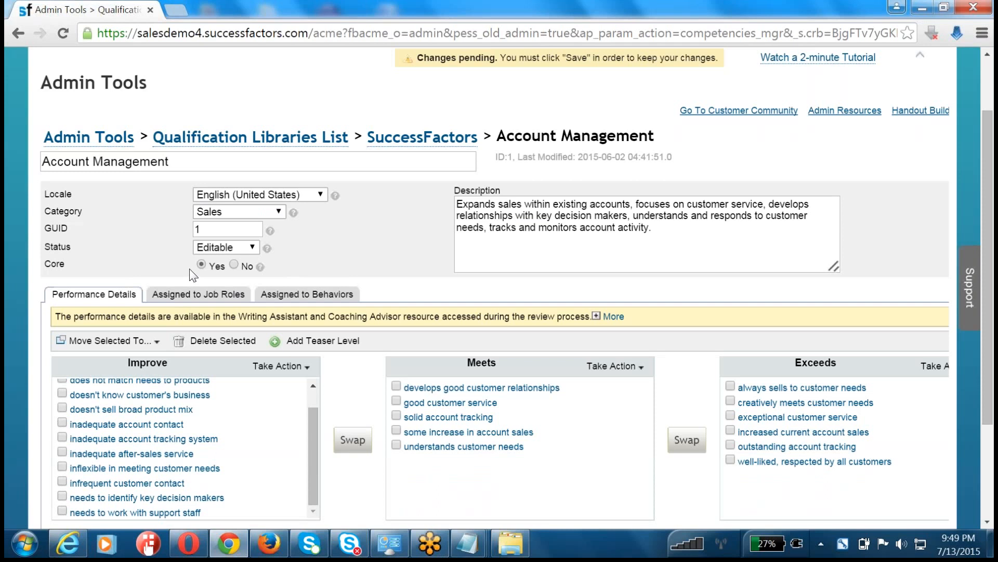
pyautogui.scroll(-3, 180, 463)
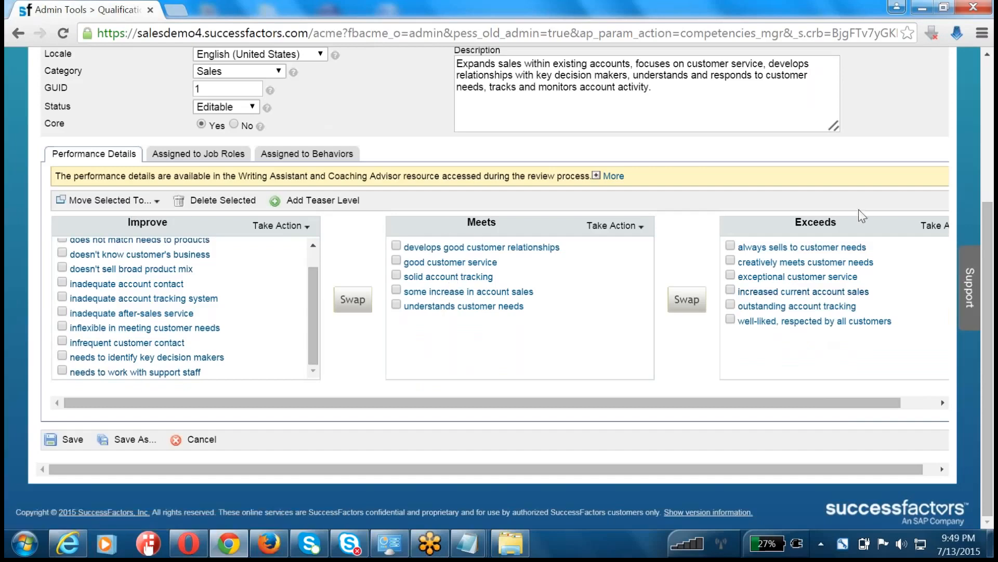
pyautogui.click(919, 403)
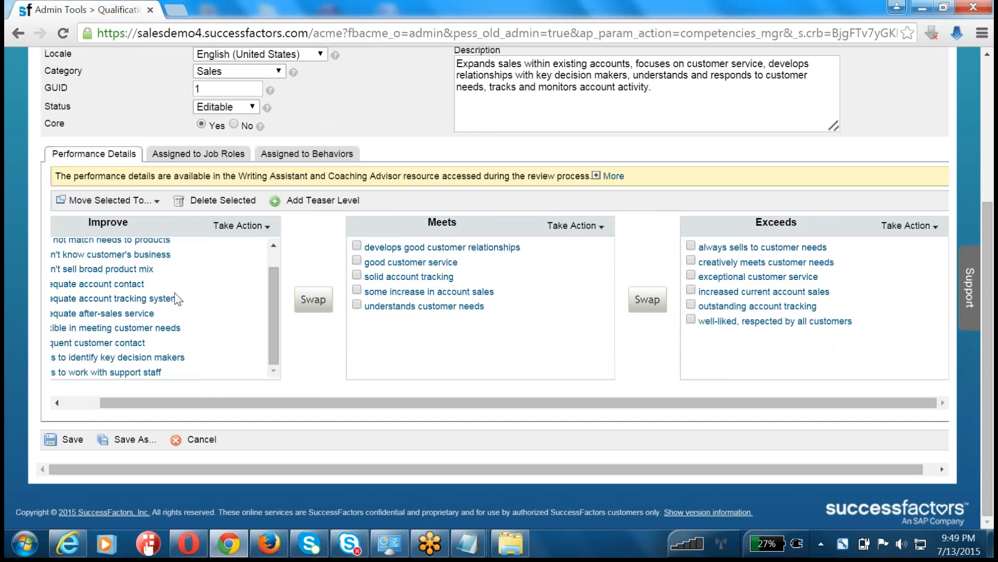
pyautogui.click(82, 404)
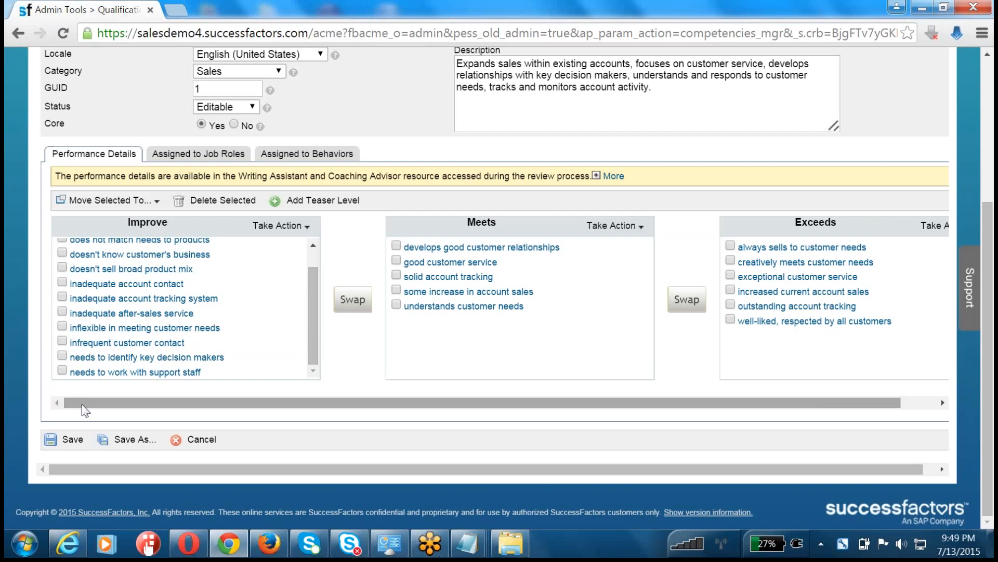
# - Leave the competency for Admin Tools without saving, and start a proxy session as the VP of Operations - Financial Services user
pyautogui.scroll(2, 83, 332)
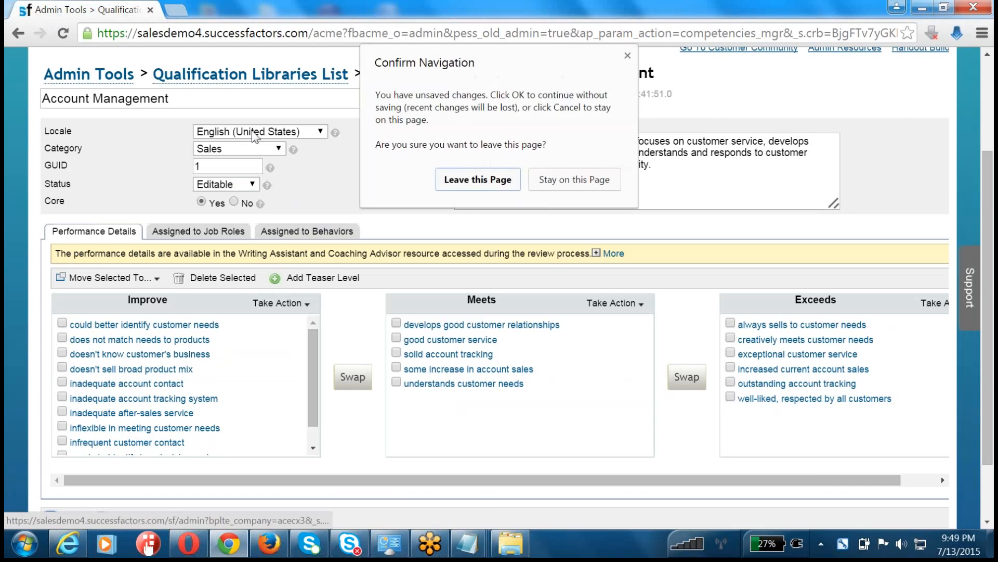
pyautogui.click(441, 179)
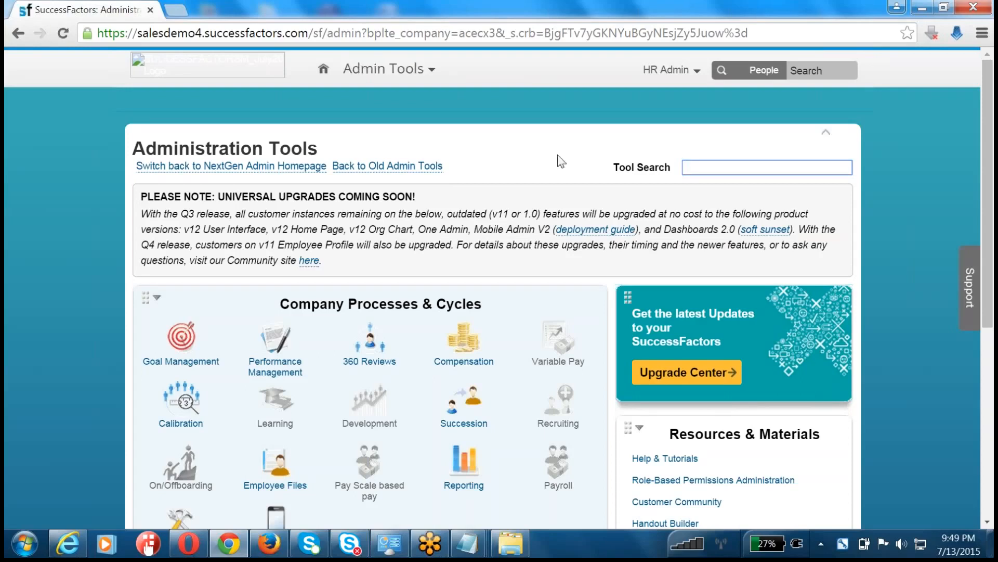
pyautogui.click(651, 74)
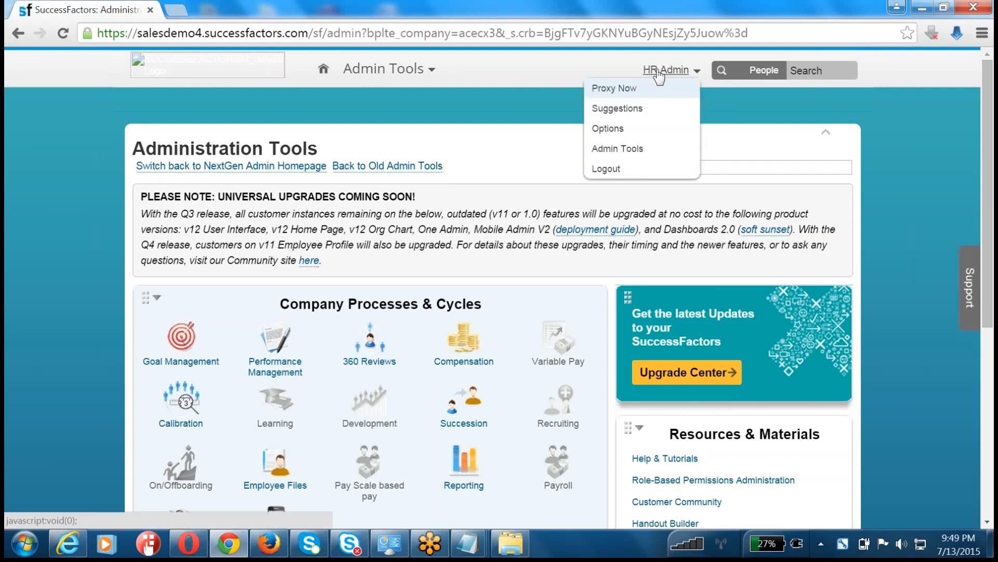
pyautogui.click(658, 85)
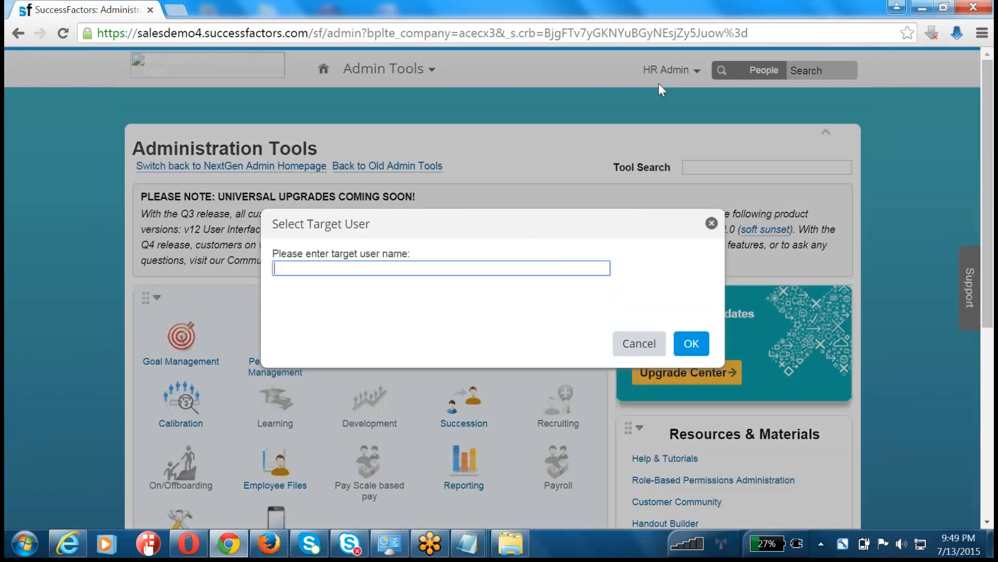
pyautogui.write('marla')
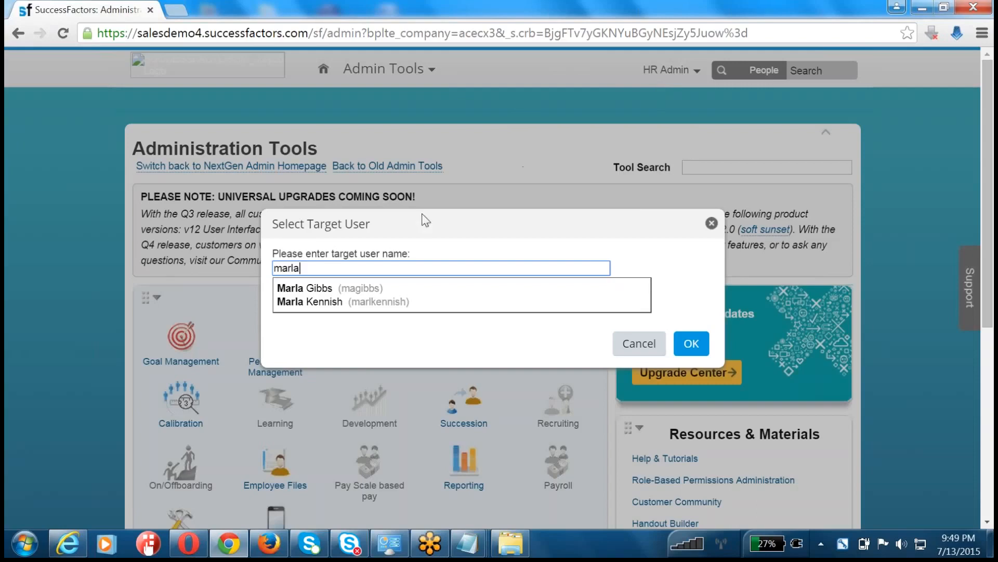
pyautogui.press('Down')
pyautogui.press('Return')
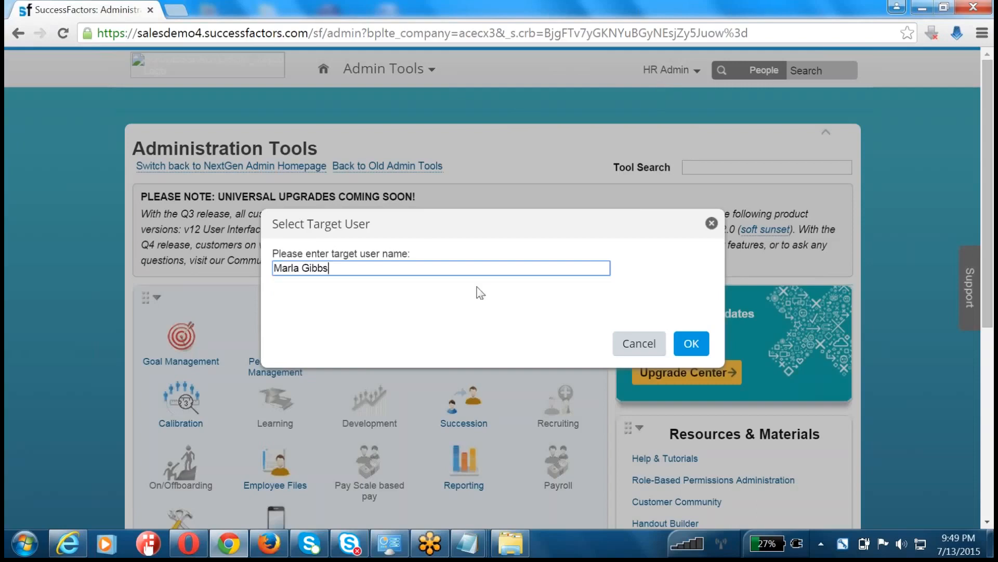
pyautogui.click(692, 343)
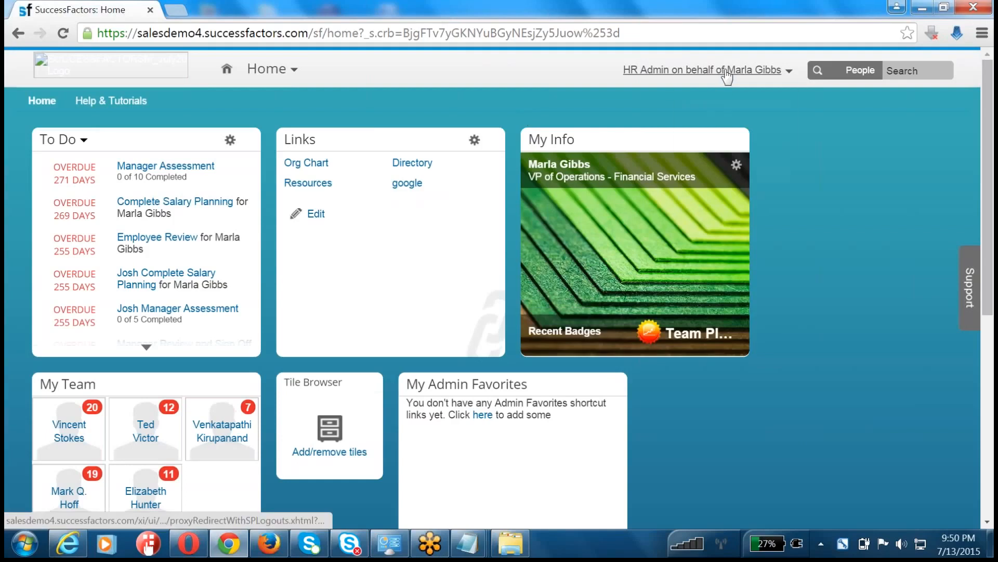
# - Open the 2015 April Performance Plan Template form from Performance, and end the proxy session to return to HR Admin
pyautogui.moveTo(287, 77)
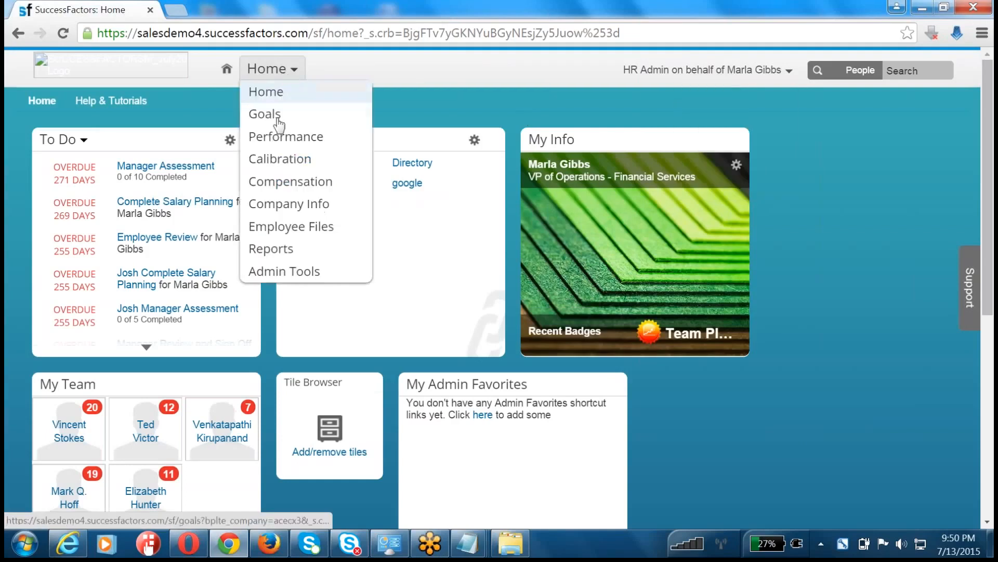
pyautogui.click(280, 137)
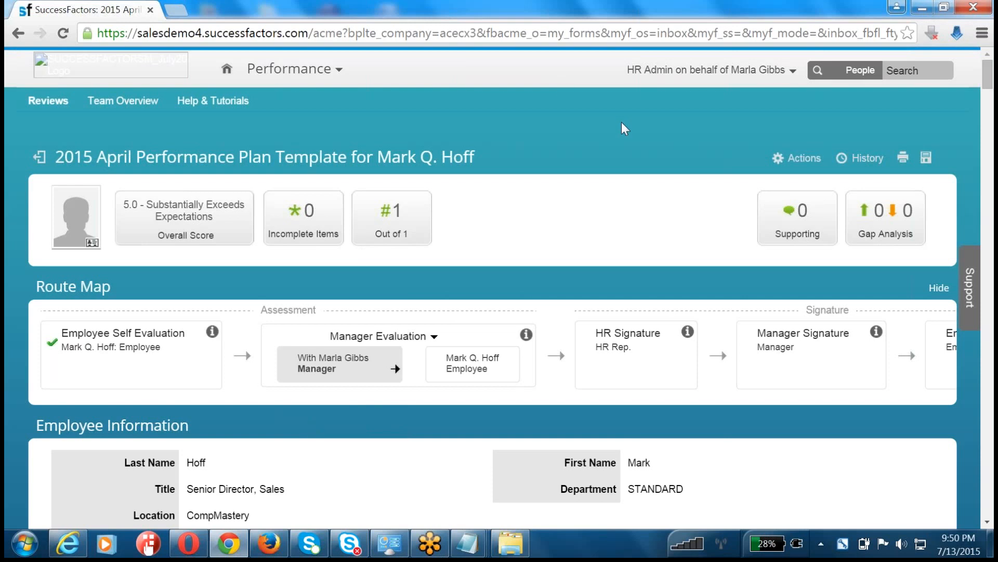
pyautogui.click(700, 78)
pyautogui.click(703, 90)
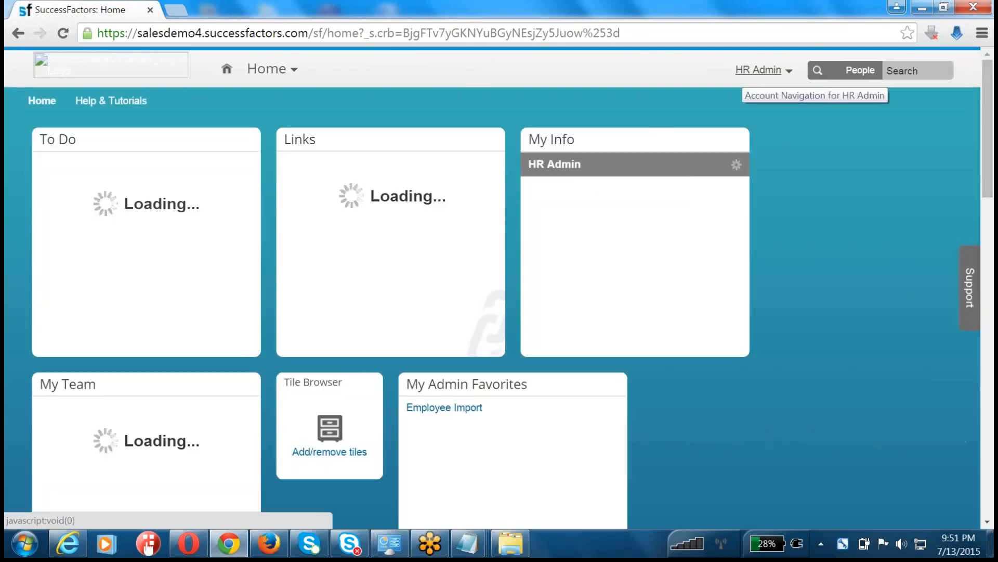
# - Proxy again from HR Admin as the same VP of Operations user
pyautogui.click(741, 72)
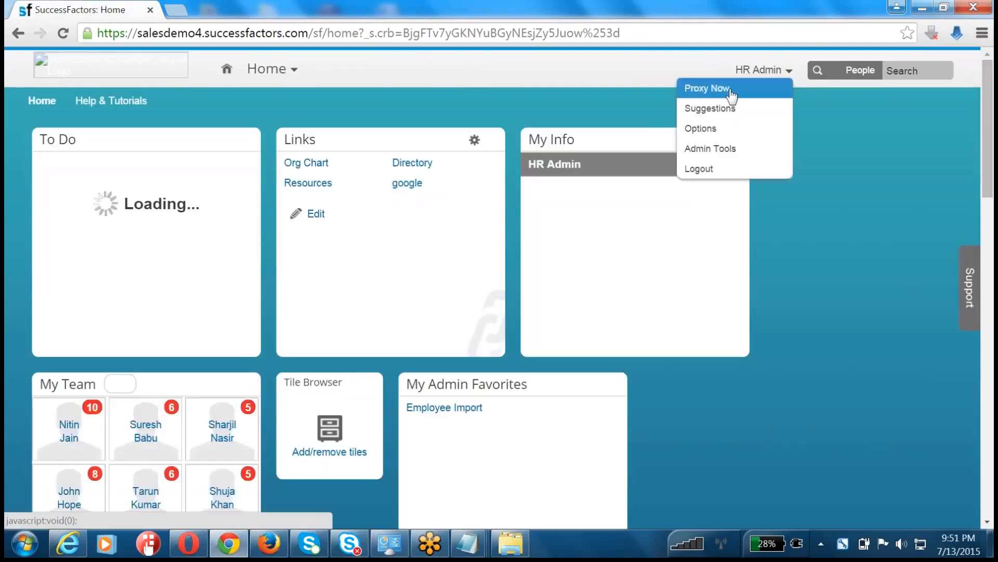
pyautogui.click(729, 89)
pyautogui.write('marla')
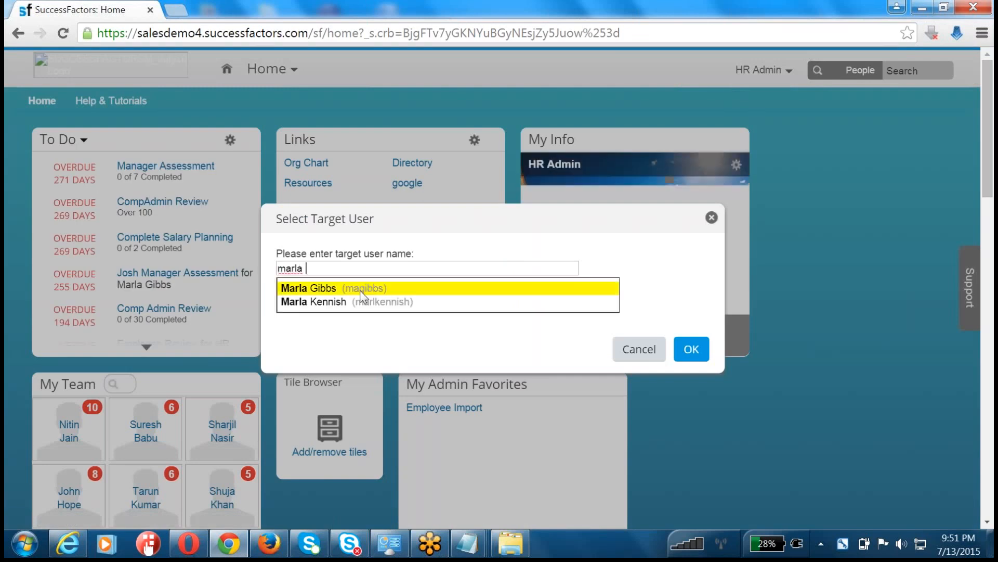
pyautogui.click(360, 289)
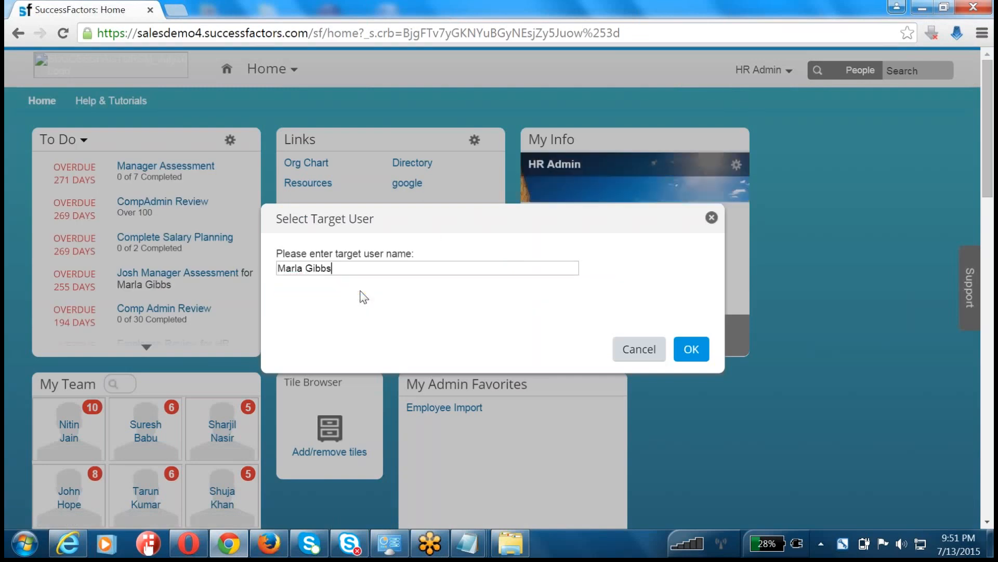
pyautogui.click(698, 350)
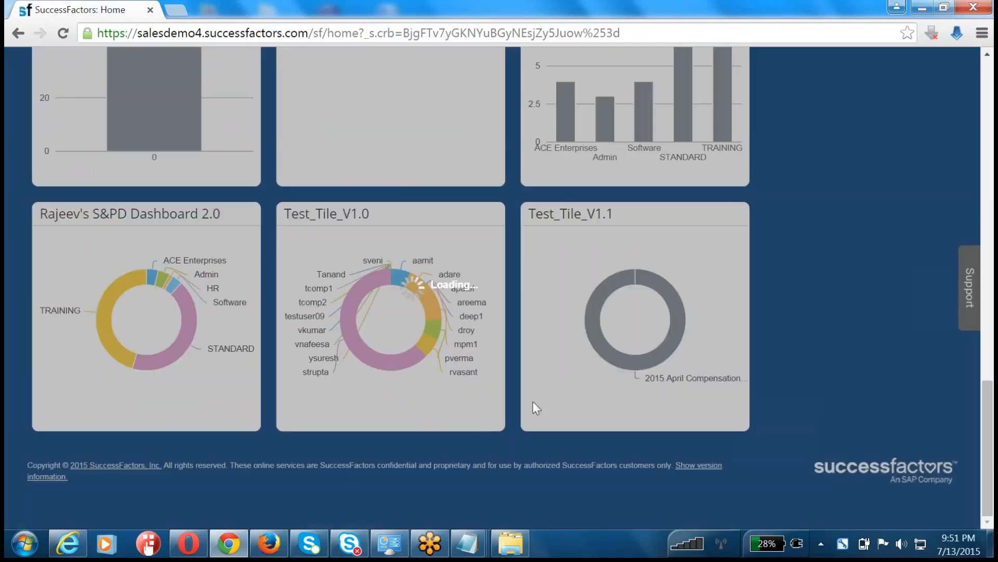
pyautogui.scroll(14, 504, 419)
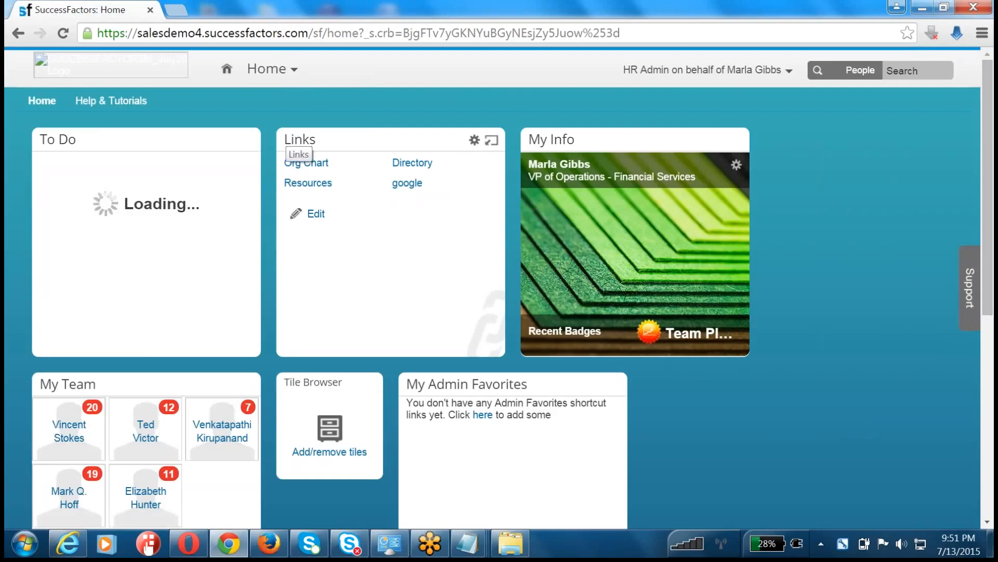
# - Show all forms in Performance and highlight the title of the 2015 June Performance Plan Template V1 form
pyautogui.click(270, 69)
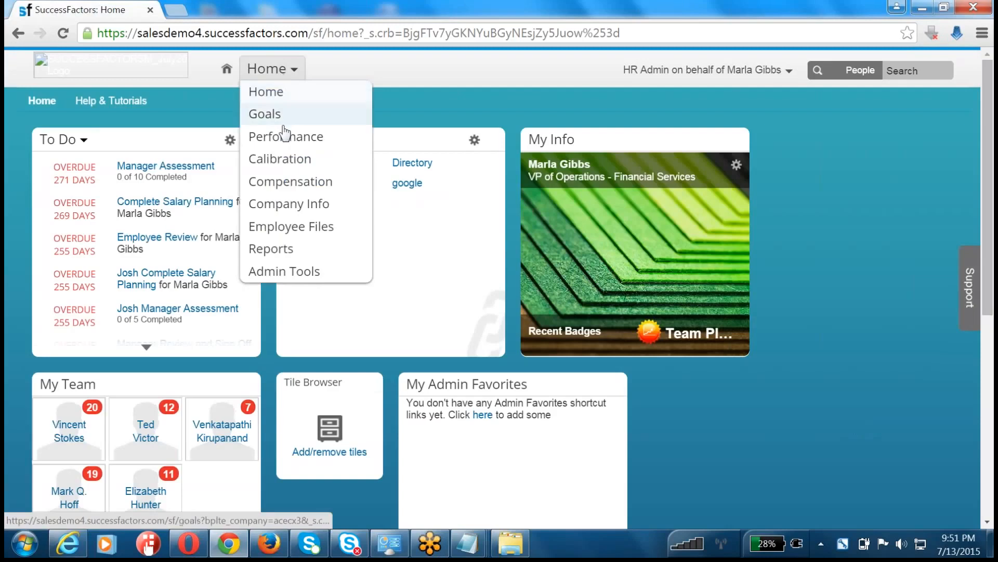
pyautogui.click(255, 138)
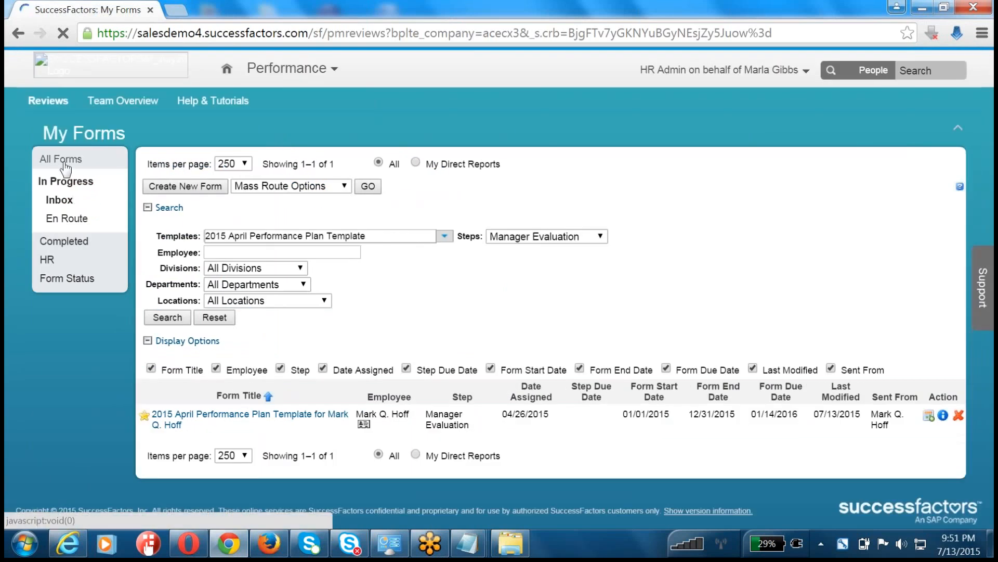
pyautogui.click(63, 161)
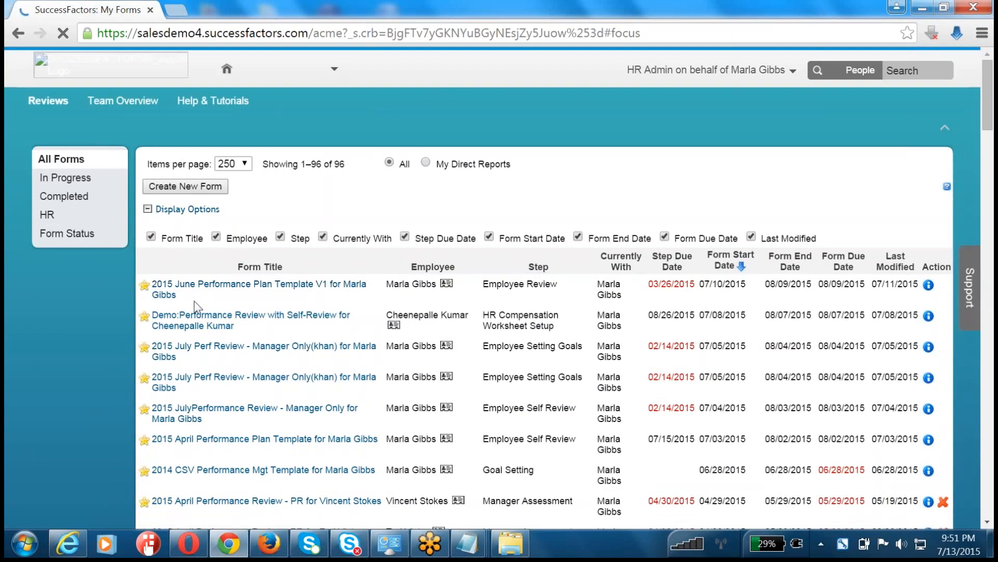
pyautogui.tripleClick(163, 297)
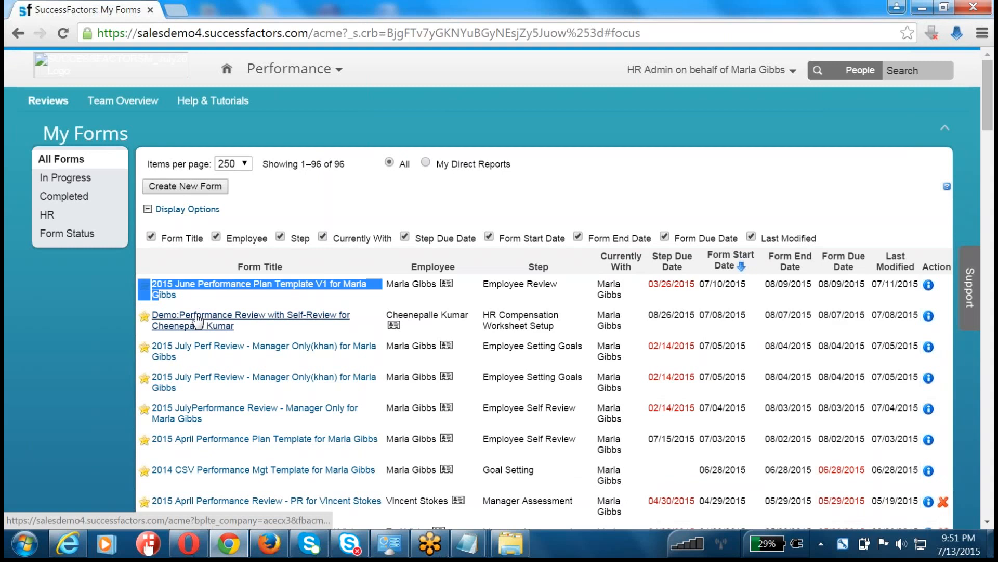
# - Search the forms page for "2015 June Performance Plan Template" and look through the form list
pyautogui.hotkey('ctrl', 'f')
pyautogui.write('2')
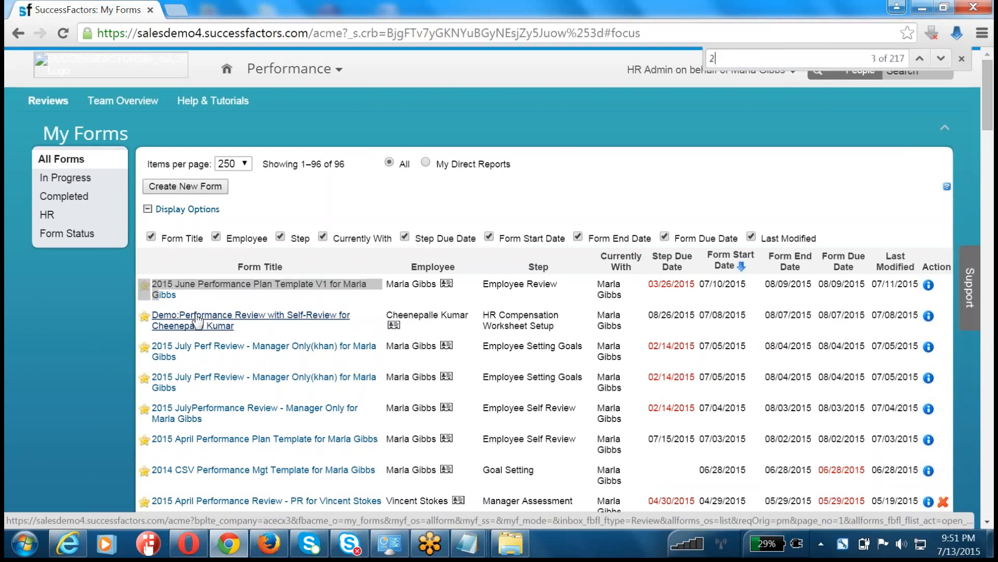
pyautogui.write('015 June Pe')
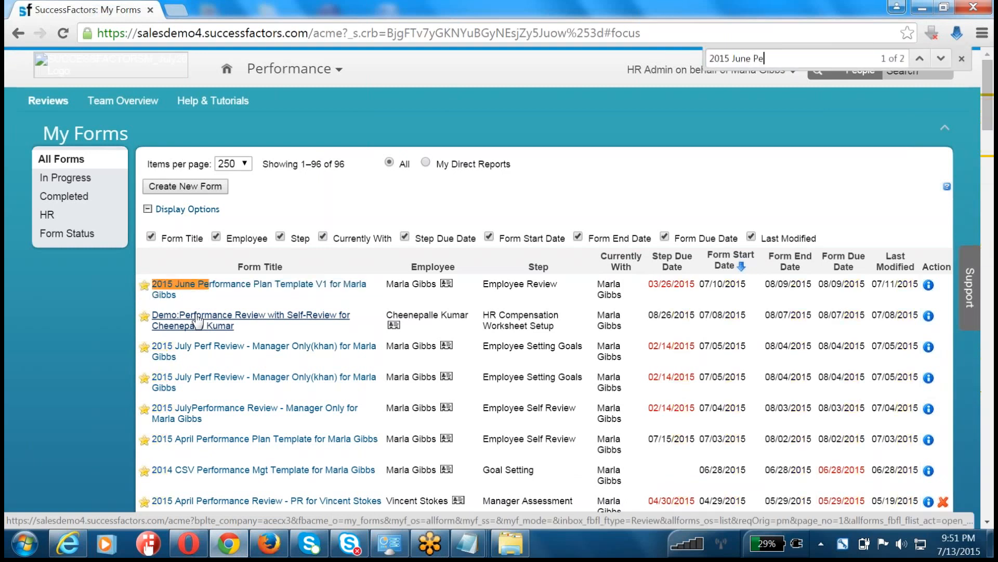
pyautogui.write('rformance Plan ')
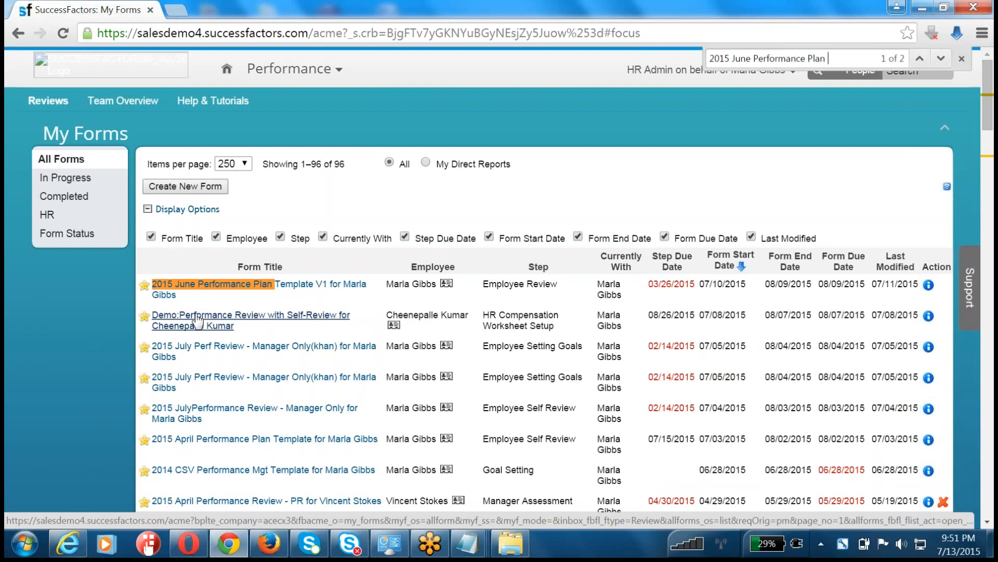
pyautogui.write('Template')
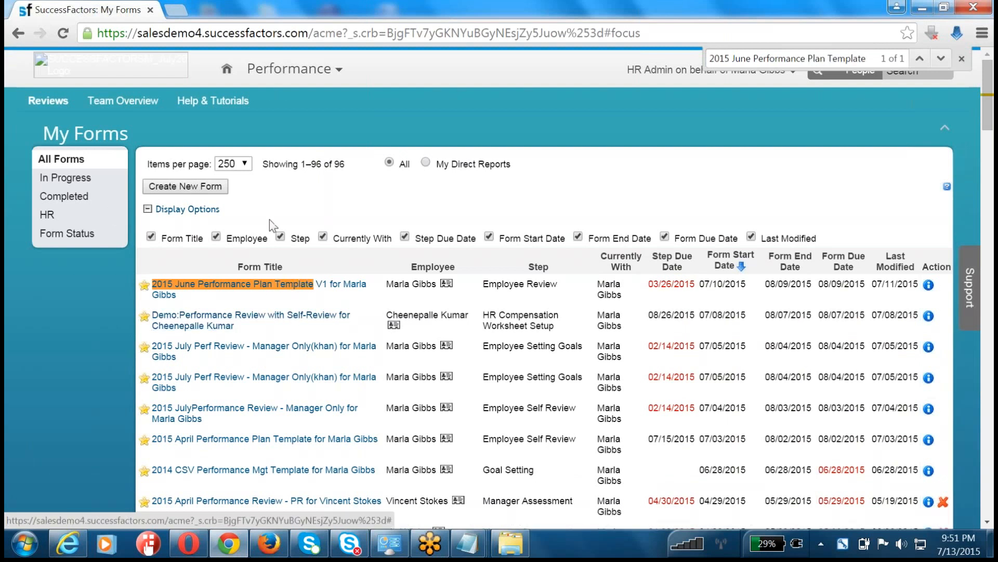
pyautogui.scroll(-10, 363, 322)
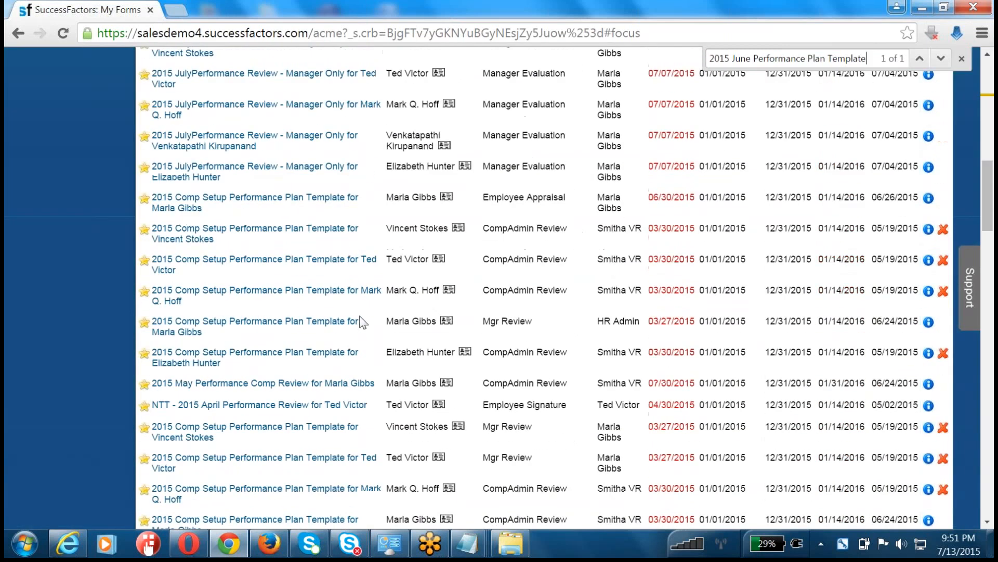
pyautogui.press('Return')
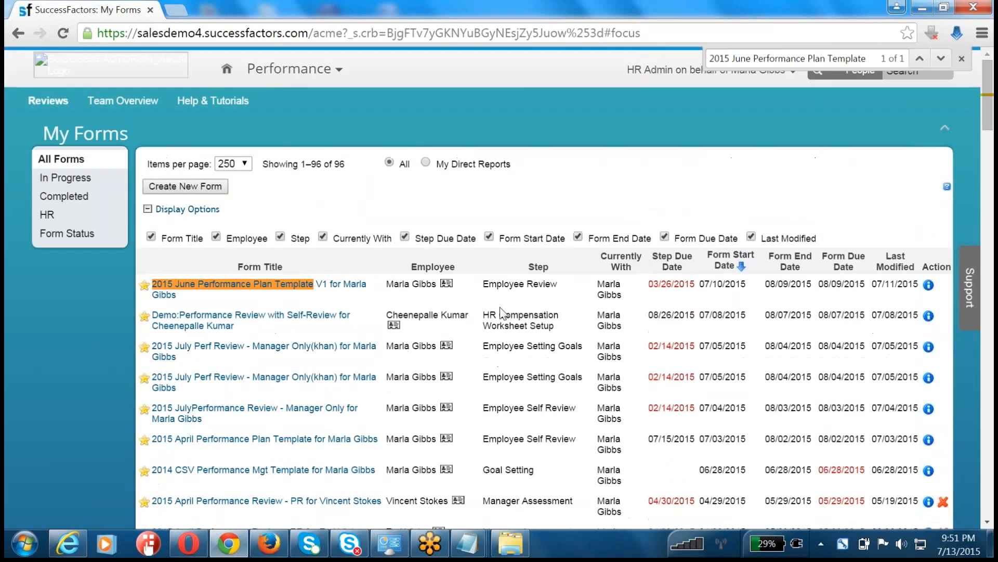
# - Sort the forms by last modified date and open the 2015 June Performance Plan Tempalte form
pyautogui.click(898, 264)
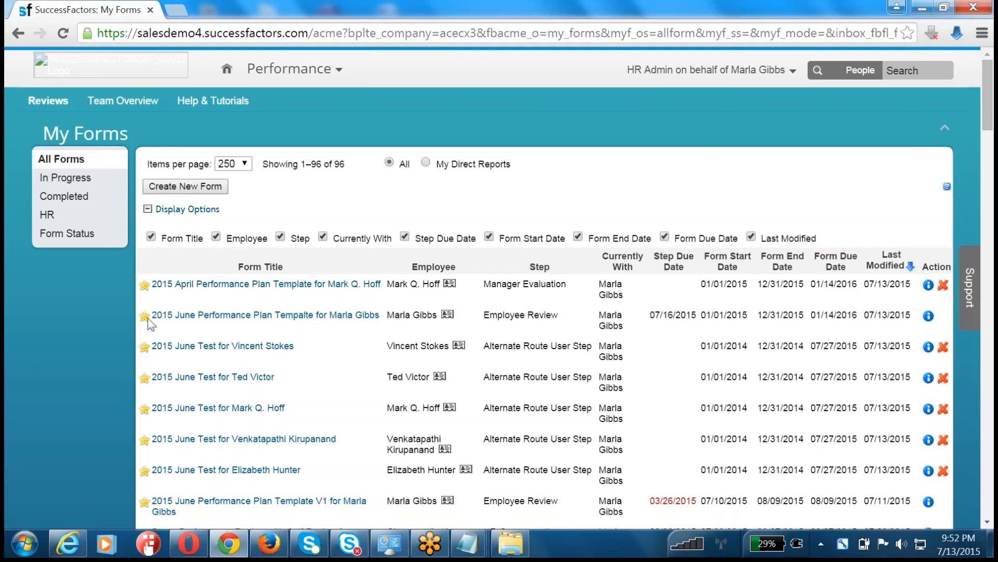
pyautogui.click(321, 316)
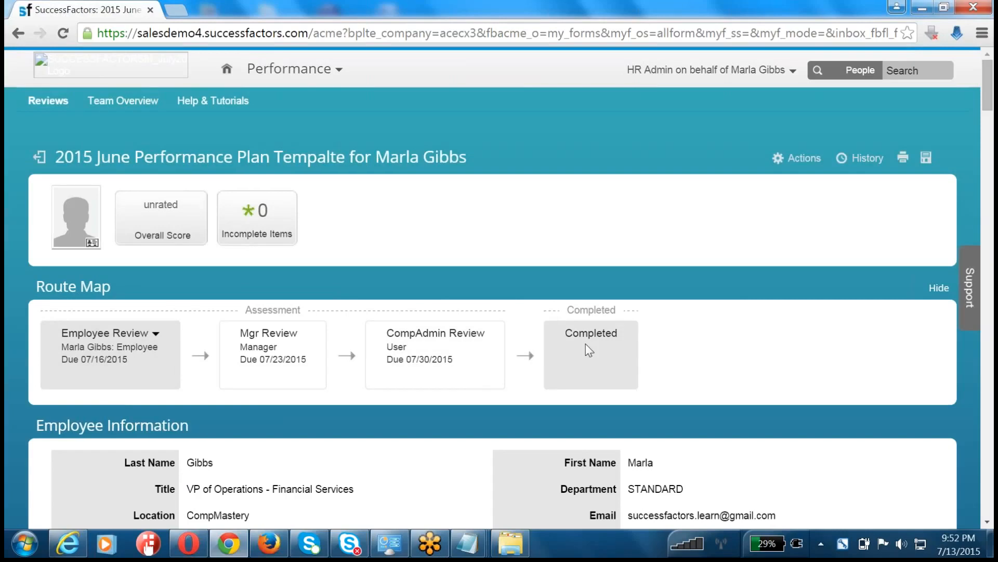
# - Examine the form's Employee Information and Review Information sections, highlighting their headings
pyautogui.tripleClick(77, 425)
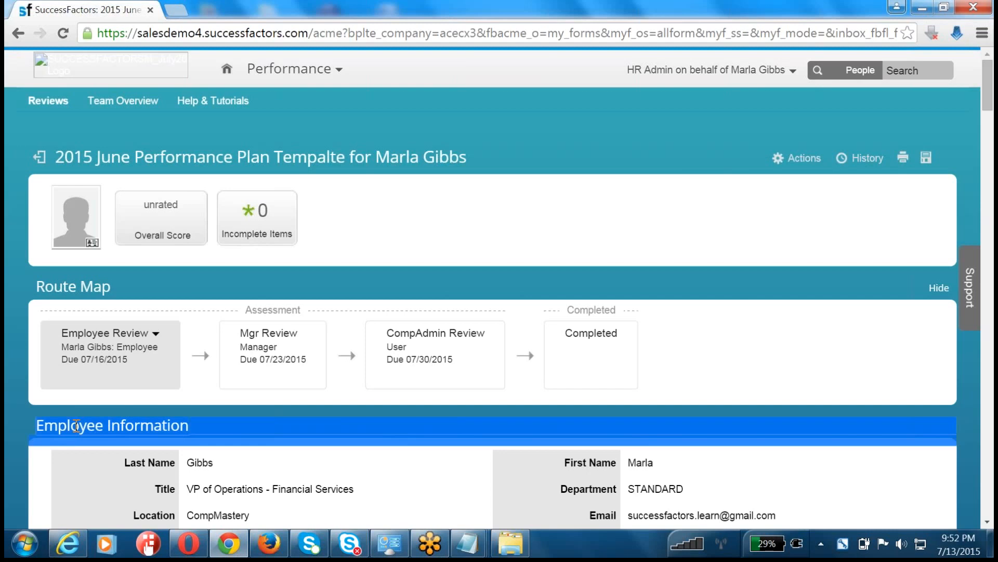
pyautogui.scroll(-6, 76, 425)
pyautogui.scroll(5, 95, 303)
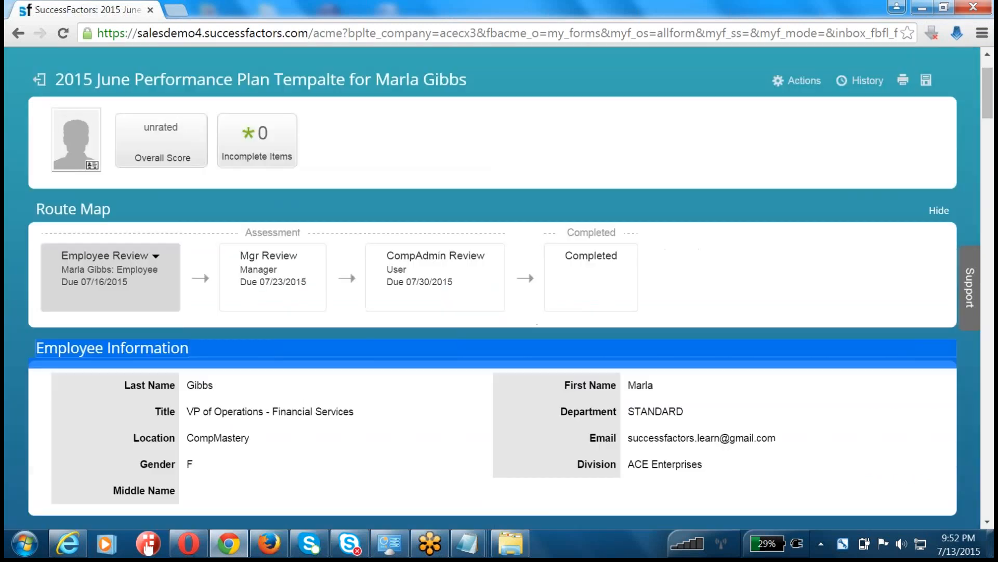
pyautogui.scroll(-3, 106, 354)
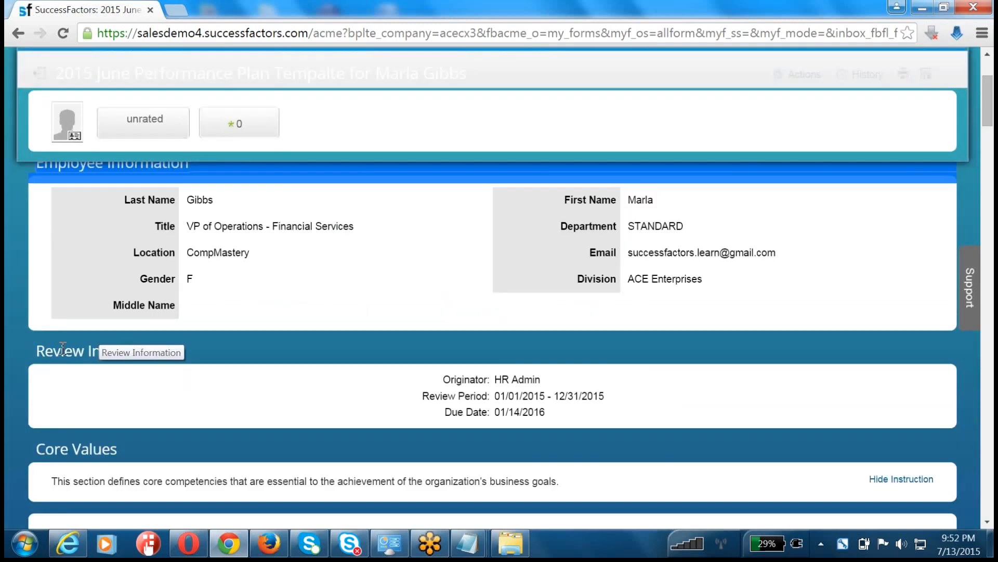
pyautogui.moveTo(62, 349); pyautogui.dragTo(163, 351)
pyautogui.scroll(-3, 160, 354)
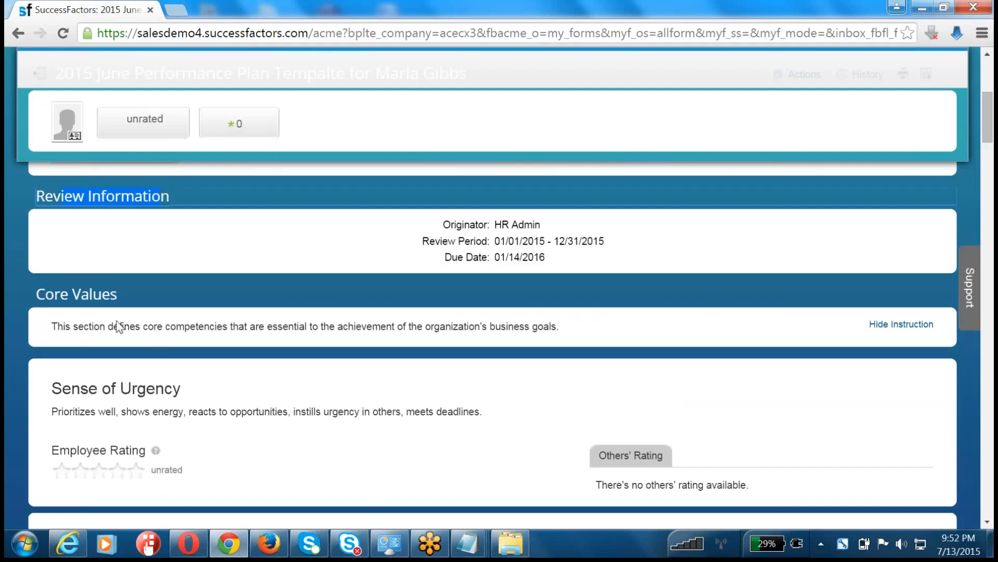
# - Look through the Core Values competencies down to Performance Goals, and highlight the start of the Performance Goals section
pyautogui.scroll(-14, 119, 327)
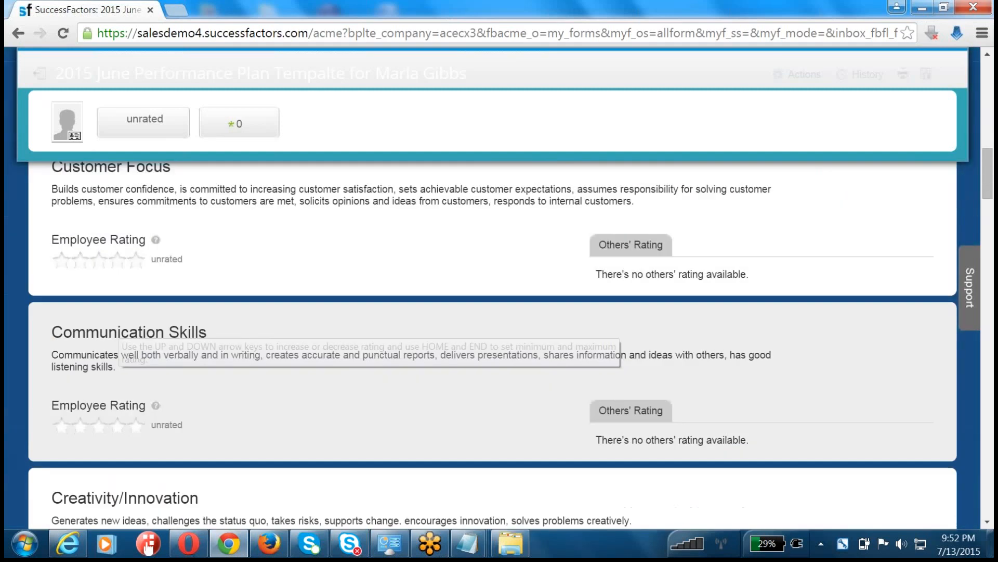
pyautogui.scroll(-20, 122, 327)
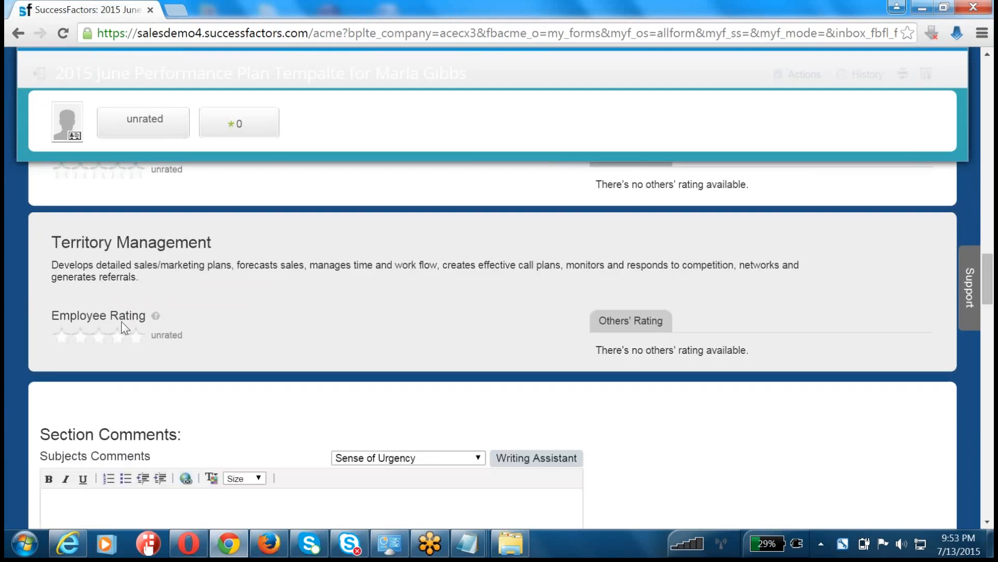
pyautogui.scroll(-6, 123, 328)
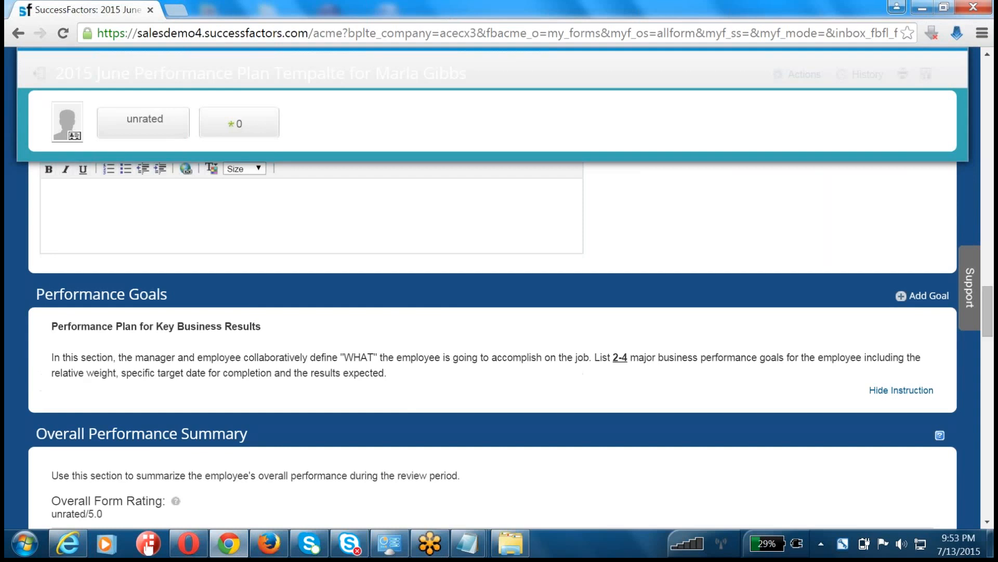
pyautogui.scroll(-3, 123, 328)
pyautogui.scroll(2, 123, 328)
pyautogui.scroll(2, 123, 325)
pyautogui.moveTo(95, 284); pyautogui.dragTo(221, 354)
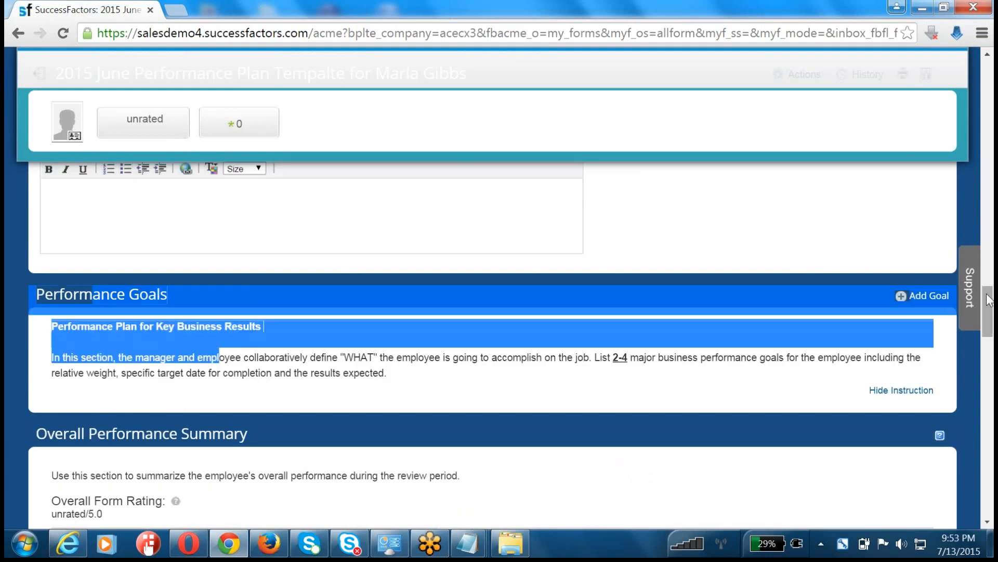
pyautogui.scroll(2, 379, 302)
pyautogui.scroll(-15, 377, 297)
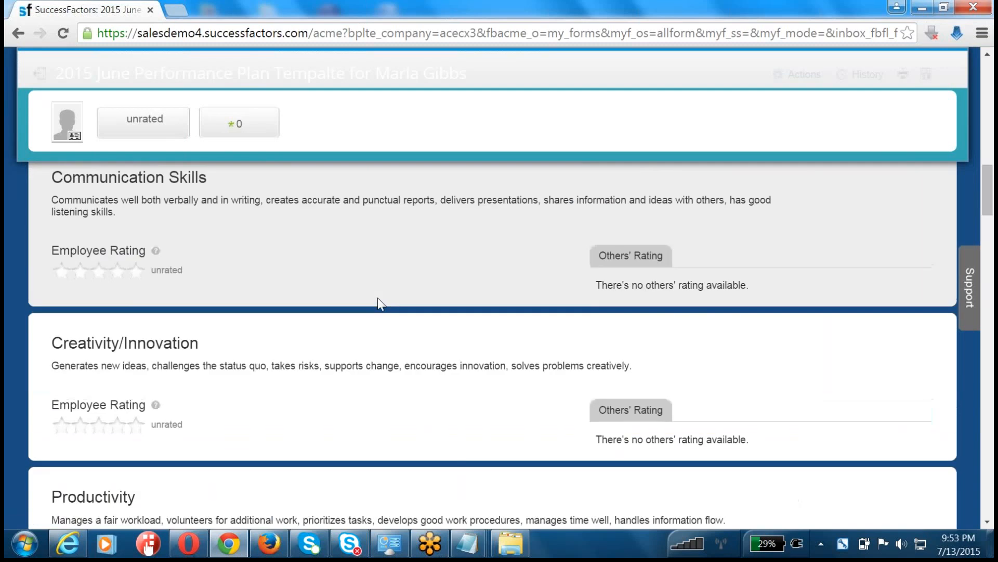
# - Go back to Core Values and examine its competencies from Sense of Urgency through People First
pyautogui.scroll(5, 378, 297)
pyautogui.scroll(4, 181, 429)
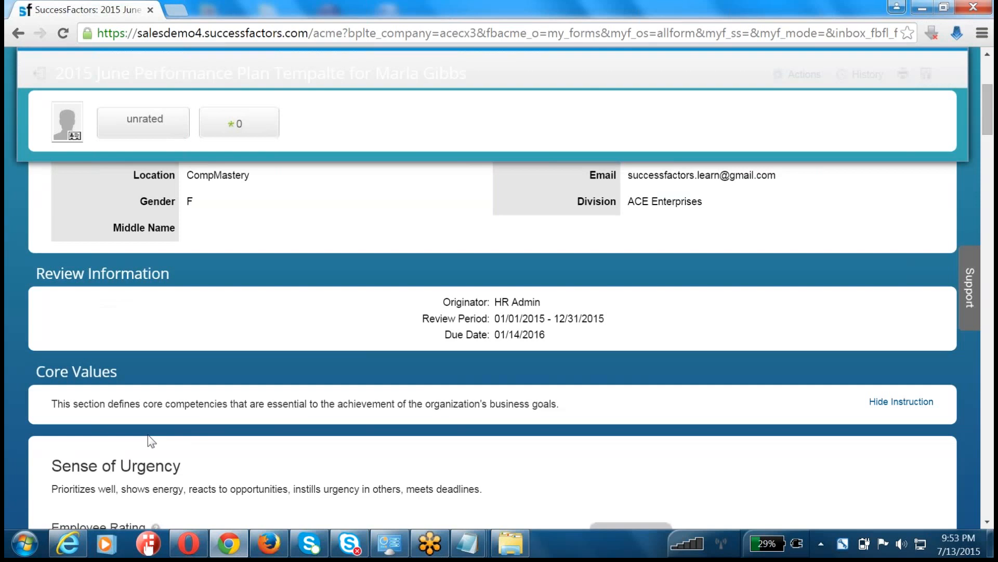
pyautogui.scroll(-2, 150, 441)
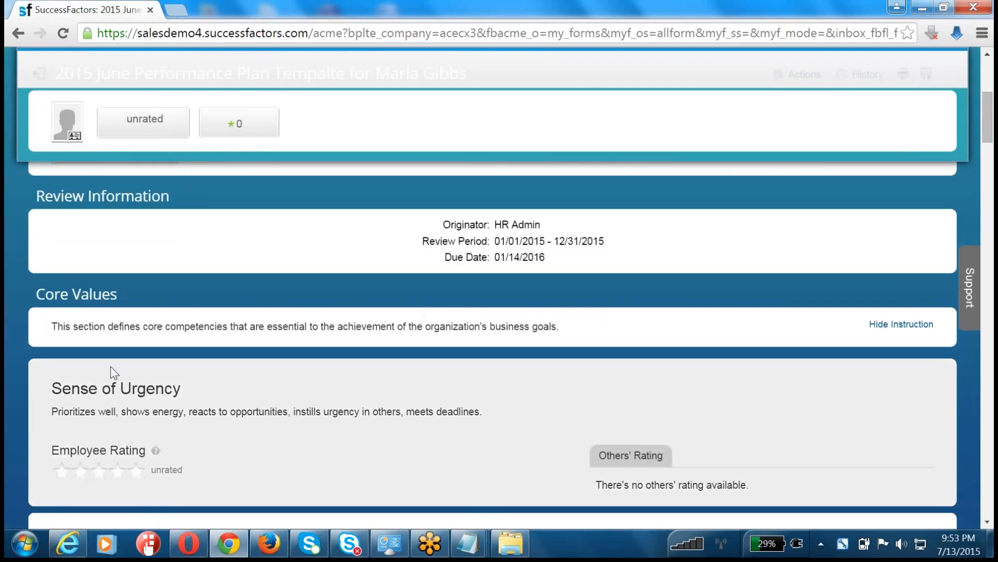
pyautogui.scroll(-2, 113, 374)
pyautogui.scroll(-8, 114, 372)
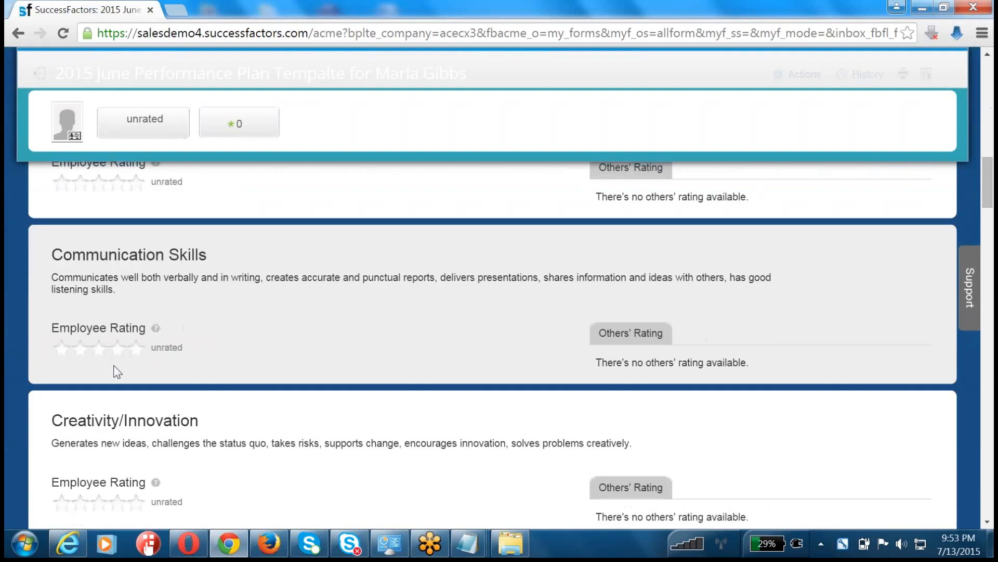
pyautogui.scroll(-3, 113, 416)
pyautogui.scroll(-4, 113, 416)
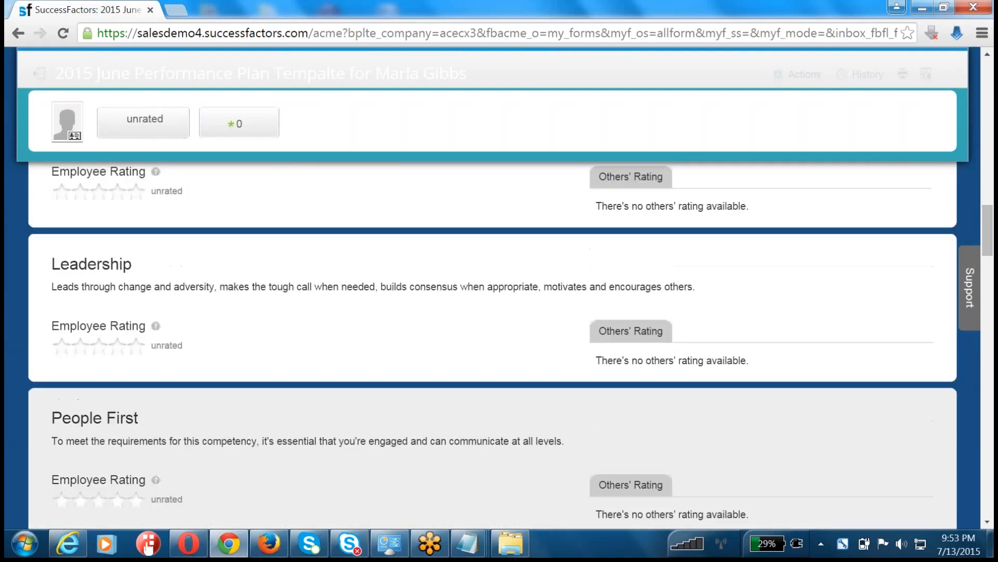
# - Rate the Sense of Urgency competency five stars, Substantially Exceeds Expectations
pyautogui.scroll(15, 107, 363)
pyautogui.click(115, 317)
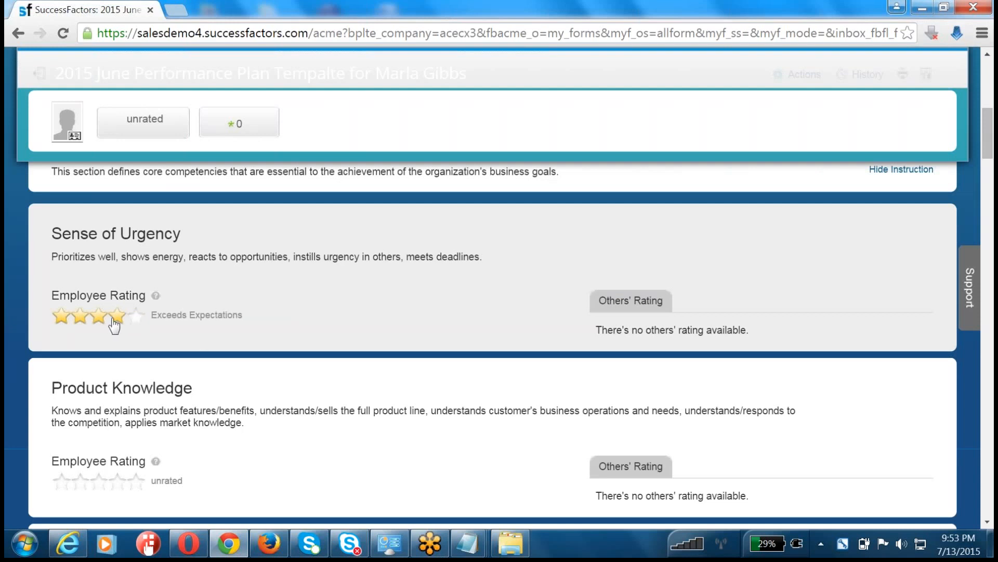
pyautogui.click(136, 316)
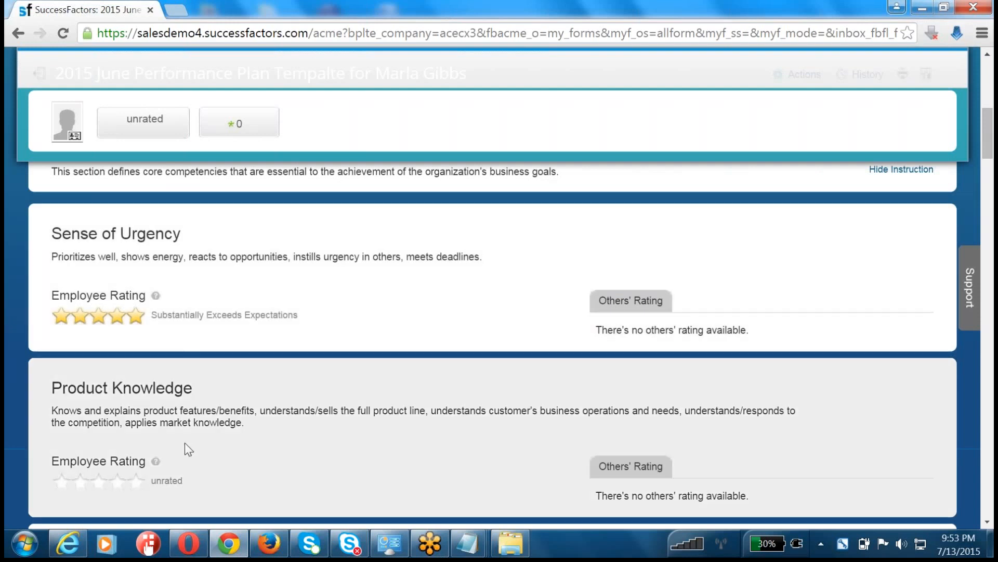
# - Place the Writing Assistant quote for the Meets topic "reacts to opportunities, competition" of Sense of Urgency in the Subjects Comments, and close the assistant
pyautogui.scroll(-3, 185, 442)
pyautogui.scroll(-7, 196, 439)
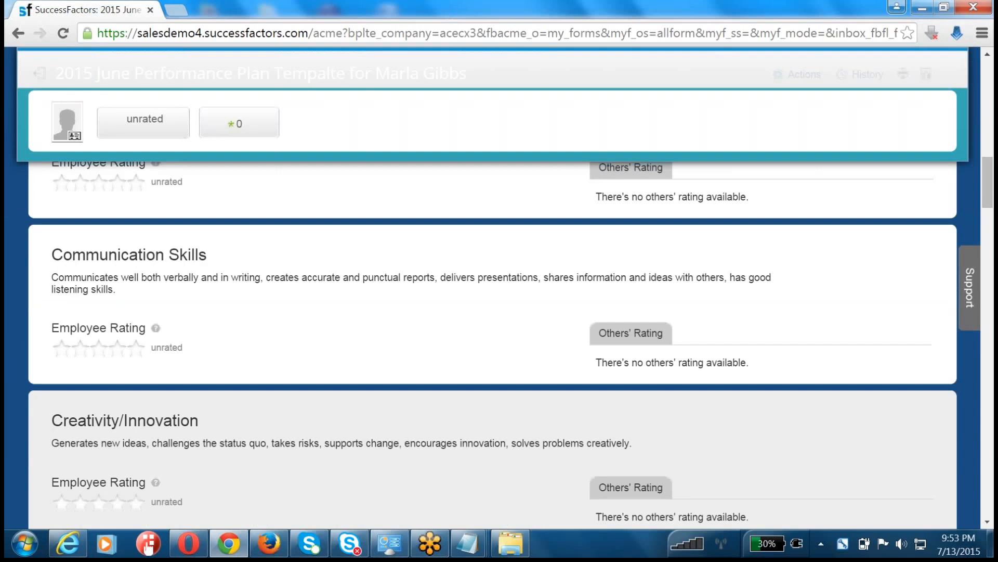
pyautogui.scroll(-15, 493, 338)
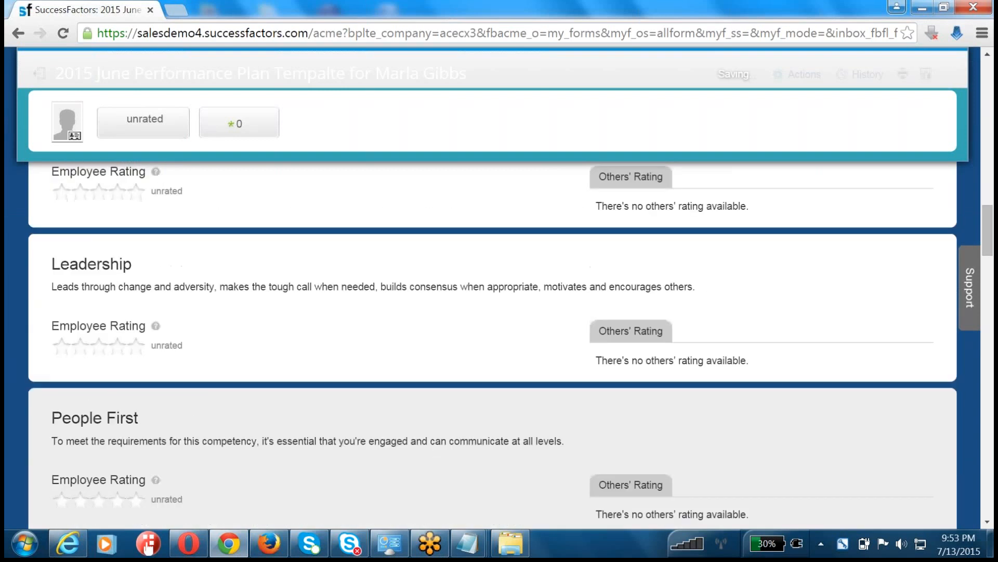
pyautogui.scroll(-4, 374, 352)
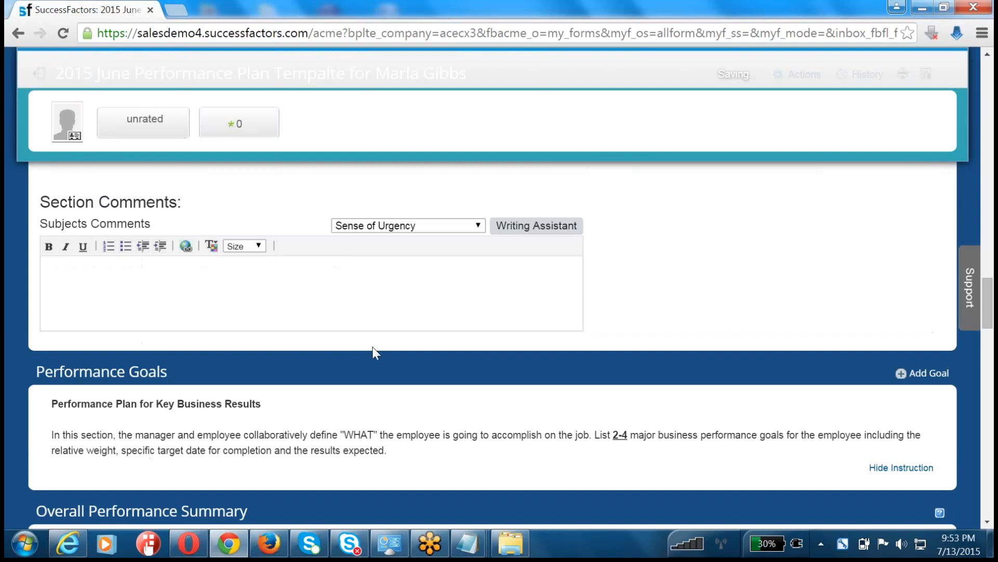
pyautogui.click(522, 233)
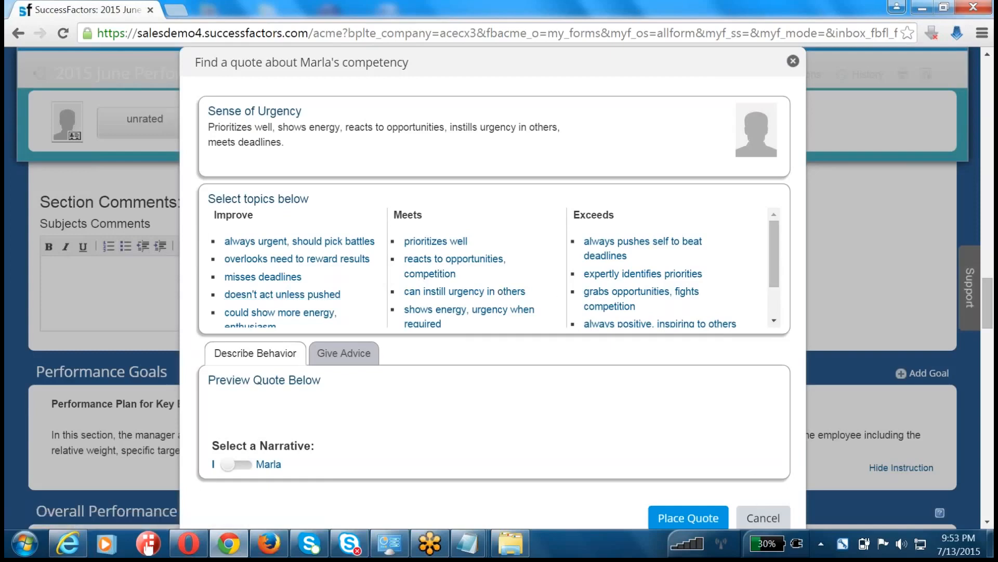
pyautogui.click(763, 518)
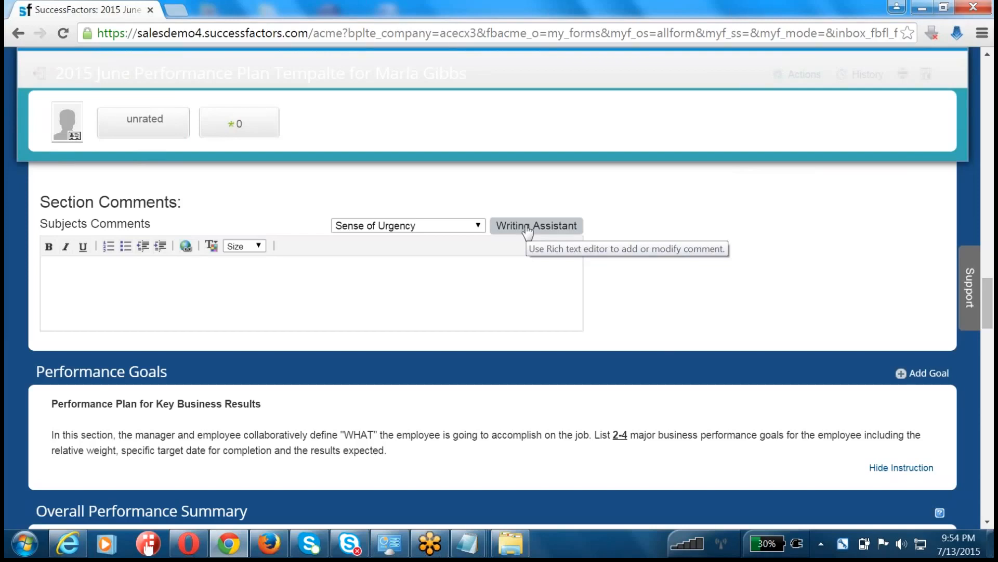
pyautogui.click(527, 231)
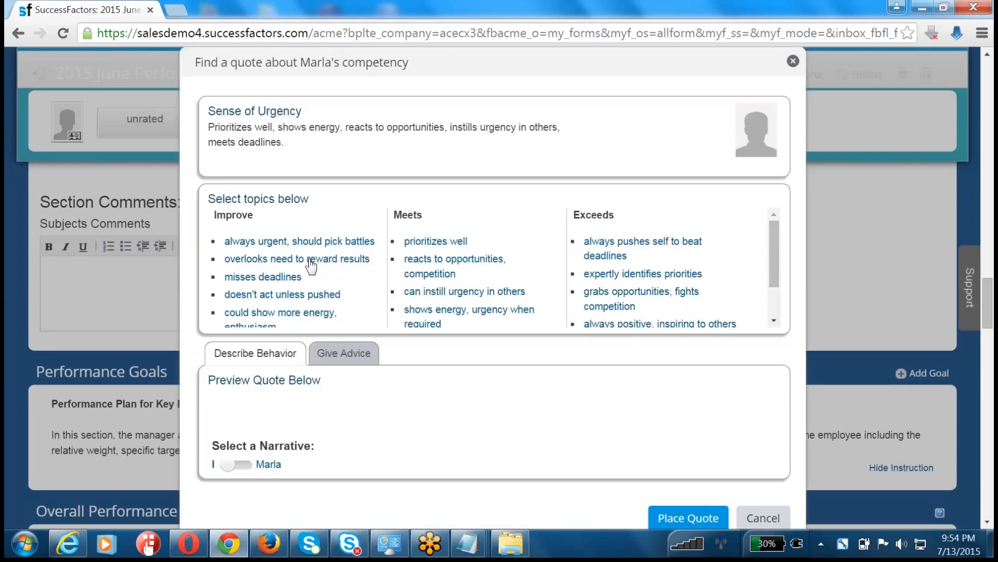
pyautogui.click(455, 265)
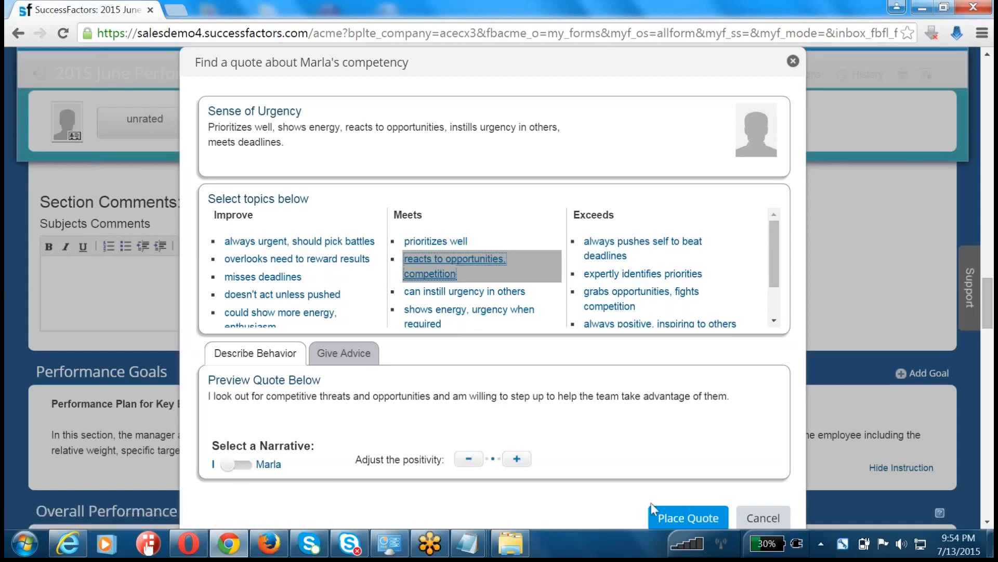
pyautogui.click(689, 519)
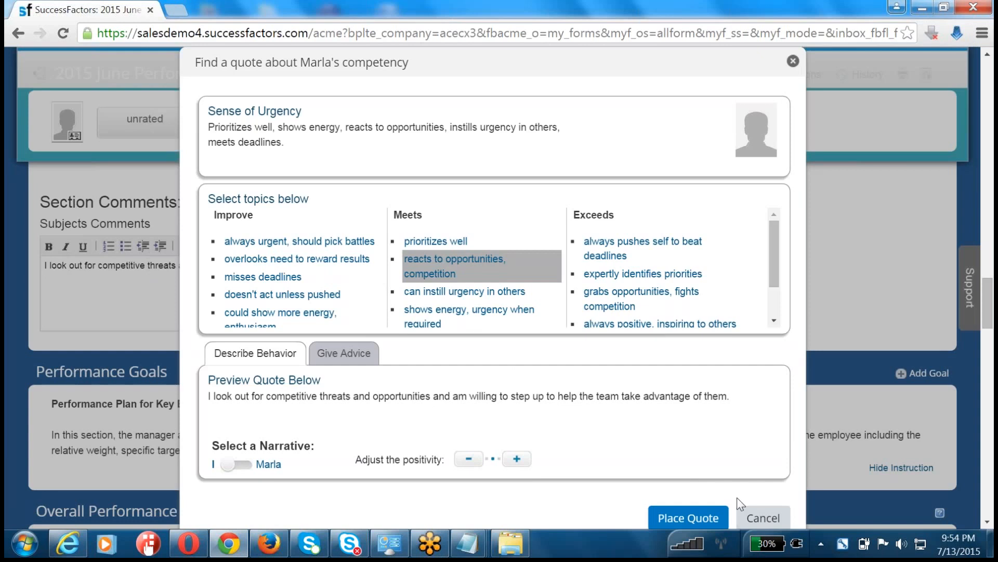
pyautogui.click(763, 518)
# - Highlight the placed quote in Subjects Comments, and look over Performance Goals and back up to the Core Values competencies
pyautogui.moveTo(228, 266); pyautogui.dragTo(34, 272)
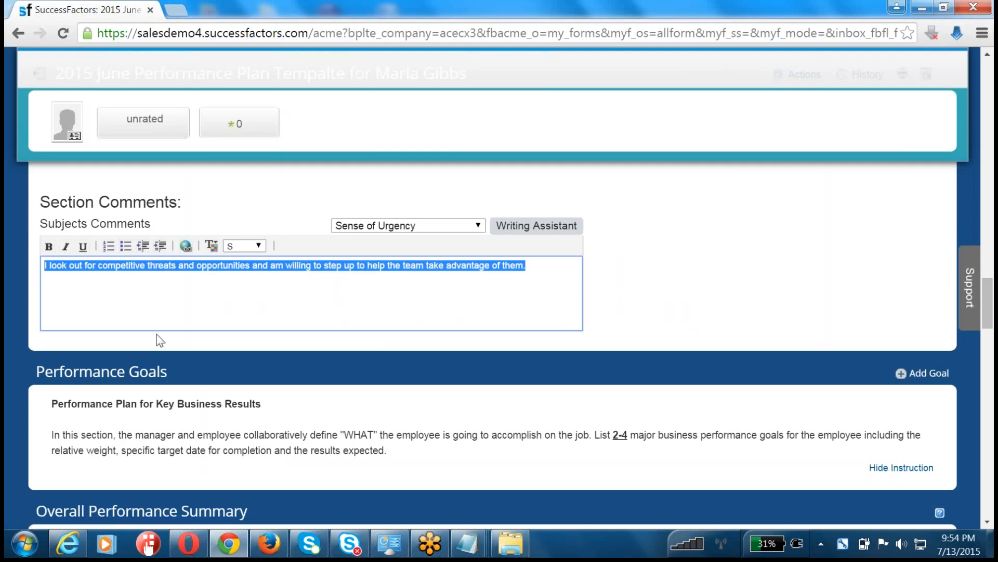
pyautogui.scroll(-3, 157, 334)
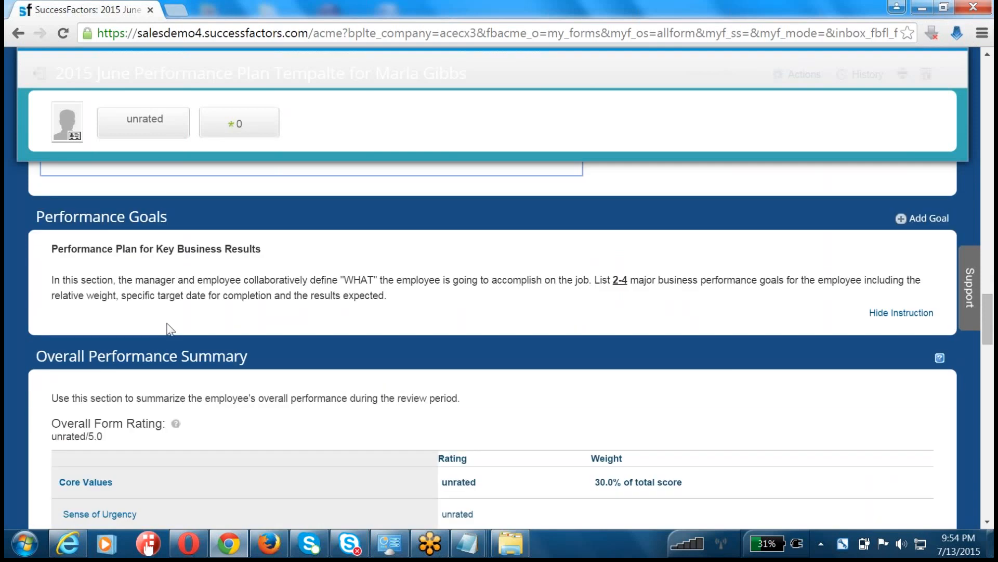
pyautogui.scroll(3, 170, 329)
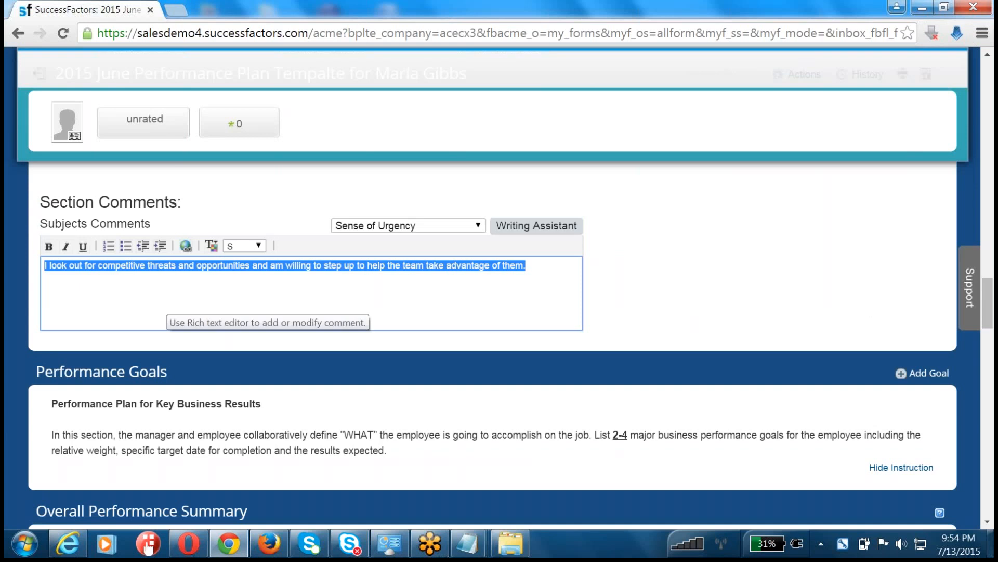
pyautogui.scroll(10, 171, 329)
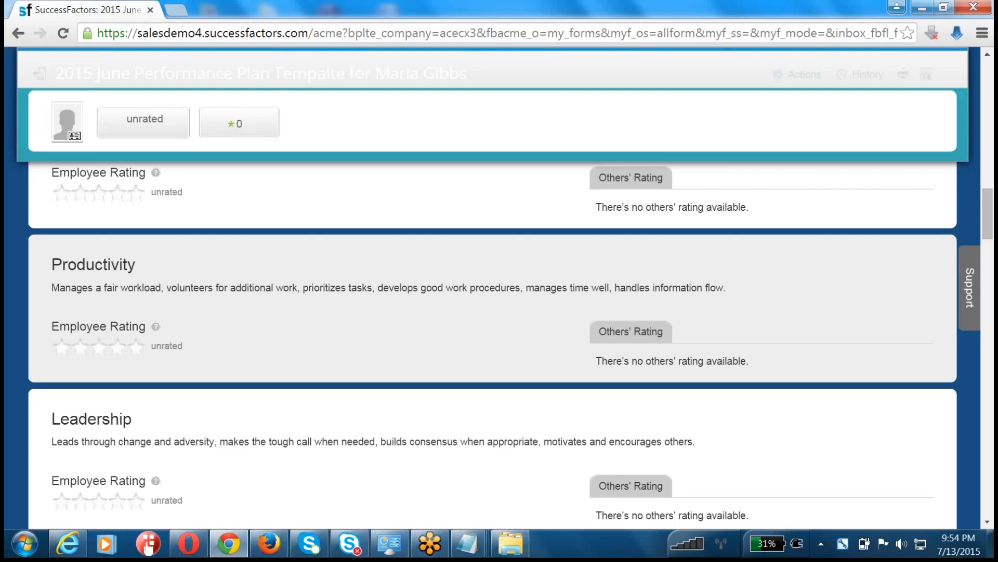
# - Rate the Productivity competency four stars, Exceeds Expectations, and highlight its description briefly
pyautogui.click(118, 347)
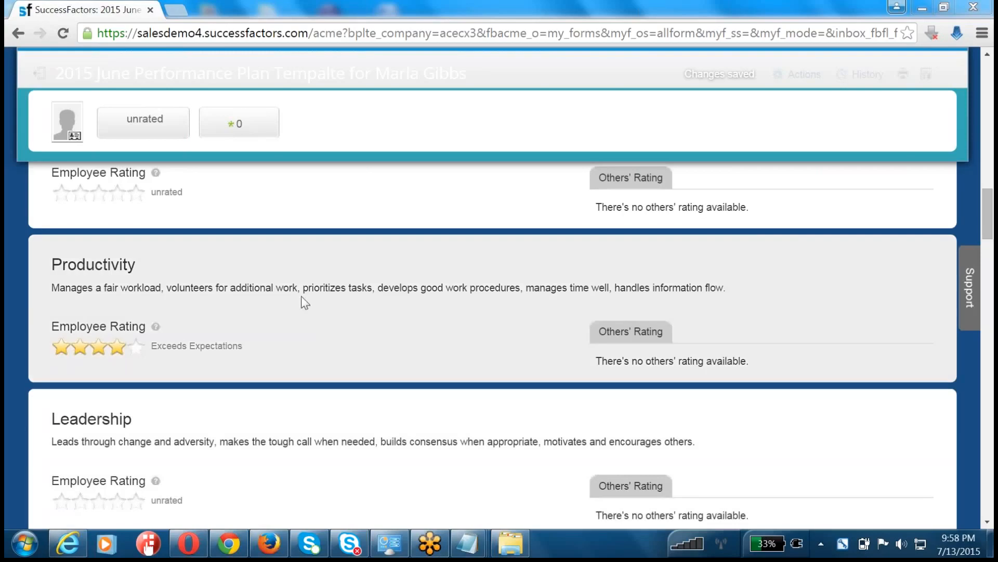
pyautogui.tripleClick(301, 287)
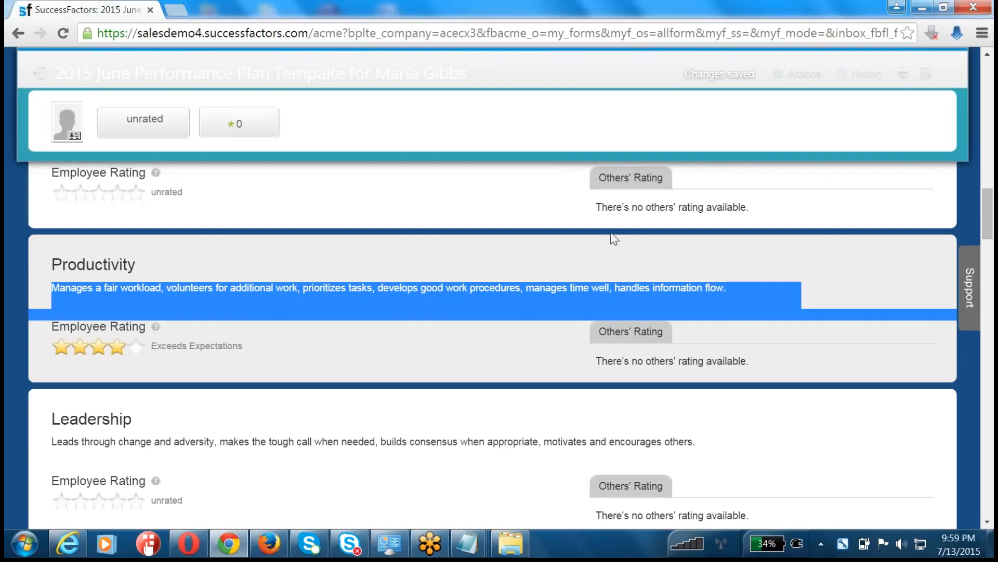
pyautogui.click(926, 193)
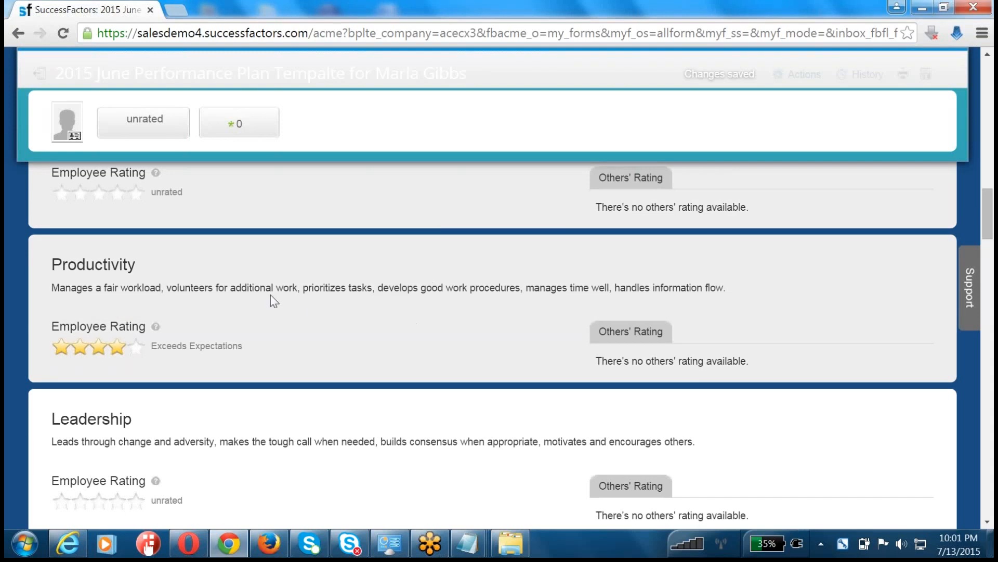
# - Rate Creativity/Innovation, Communication Skills, Customer Focus and Product Knowledge five stars, Substantially Exceeds Expectations, and reapply five stars to Sense of Urgency
pyautogui.scroll(3, 270, 295)
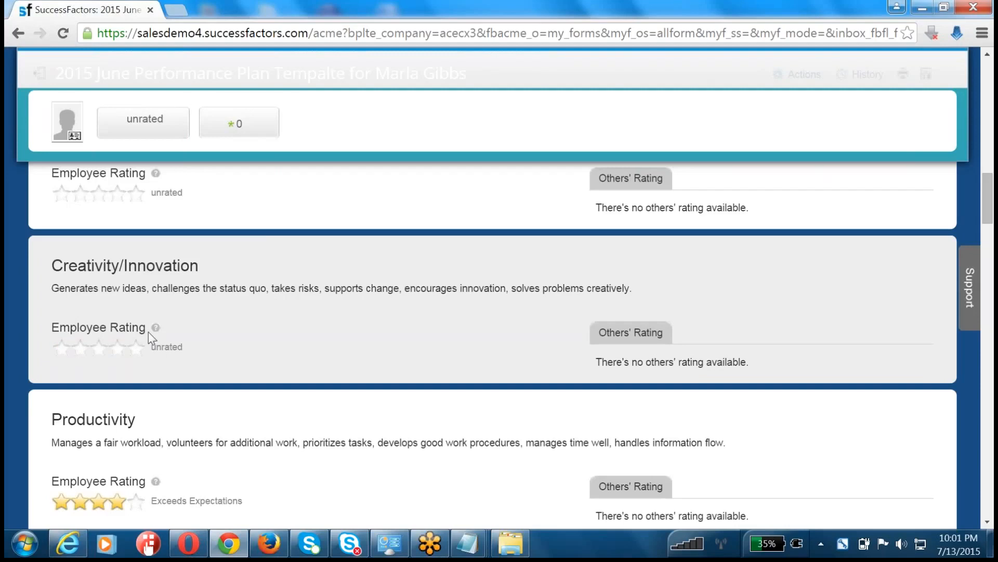
pyautogui.click(136, 347)
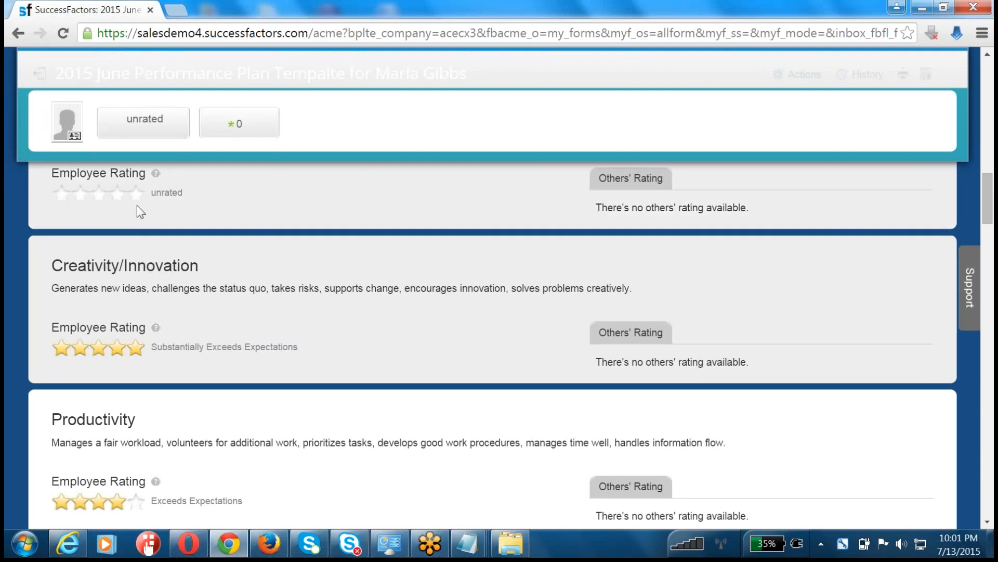
pyautogui.click(137, 195)
pyautogui.scroll(4, 138, 201)
pyautogui.click(130, 259)
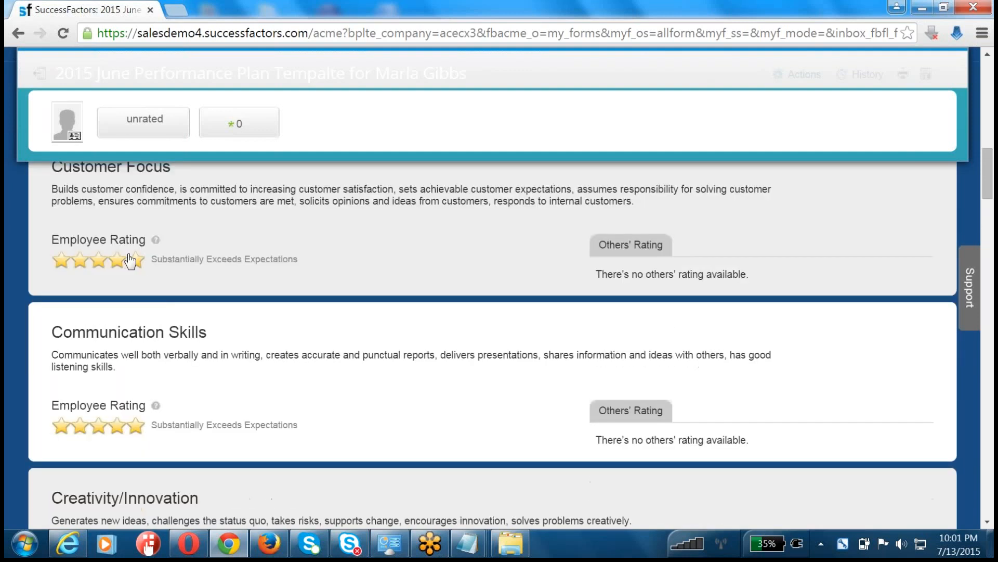
pyautogui.scroll(3, 166, 307)
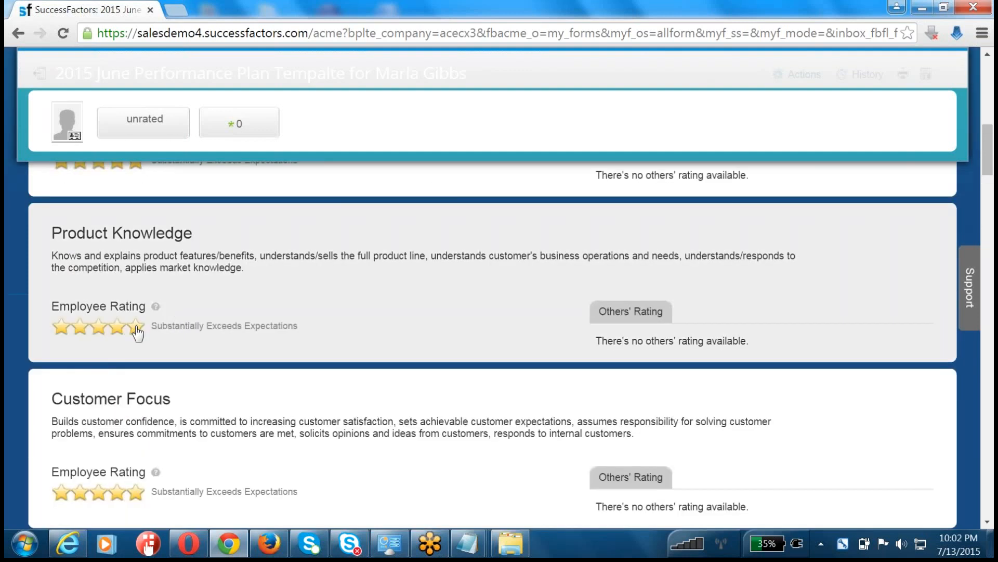
pyautogui.scroll(4, 137, 333)
pyautogui.click(136, 391)
pyautogui.scroll(1, 135, 397)
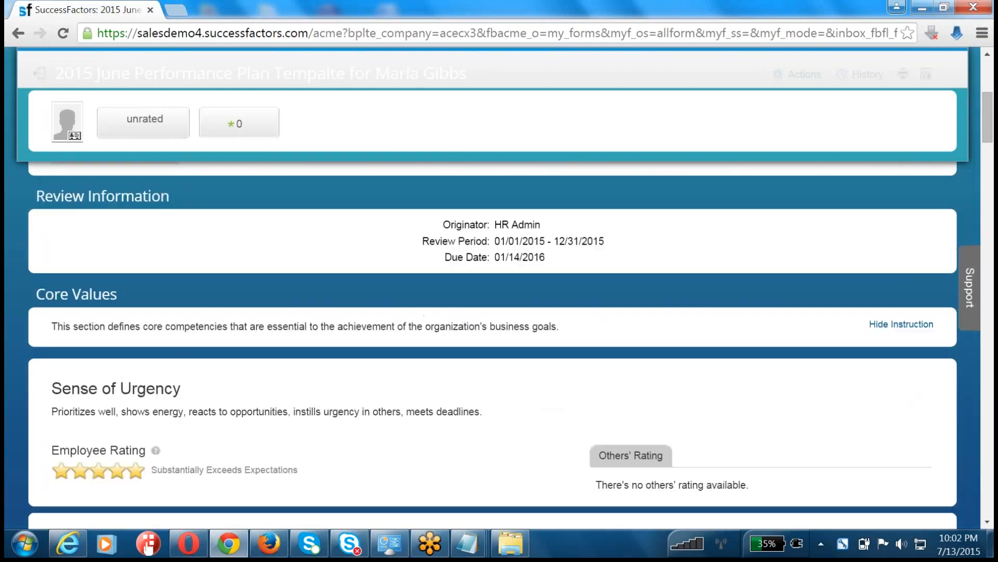
# - Rate Leadership, People First, Yoga and Territory Management five stars, Substantially Exceeds Expectations
pyautogui.scroll(-9, 128, 317)
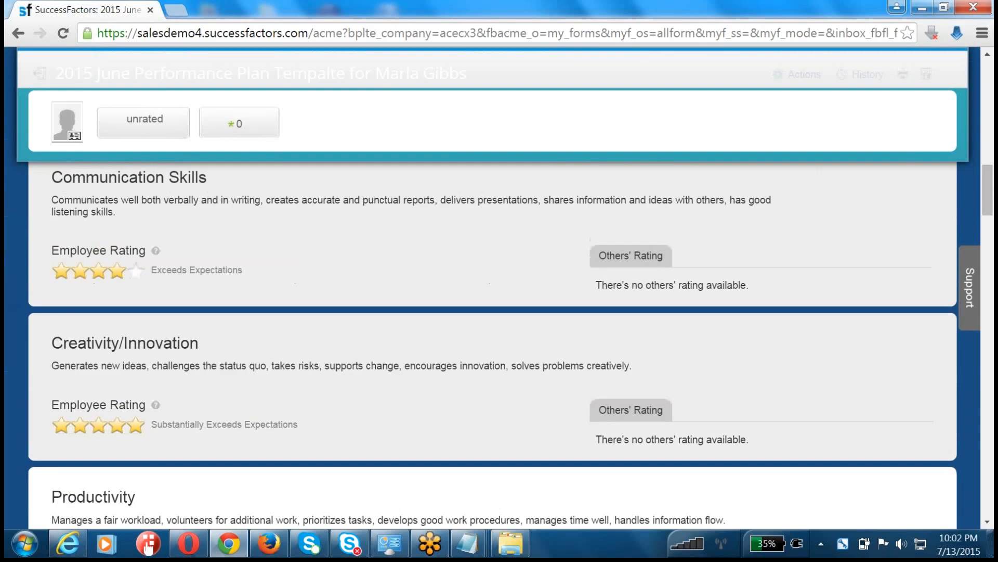
pyautogui.scroll(-2, 111, 268)
pyautogui.scroll(-3, 143, 406)
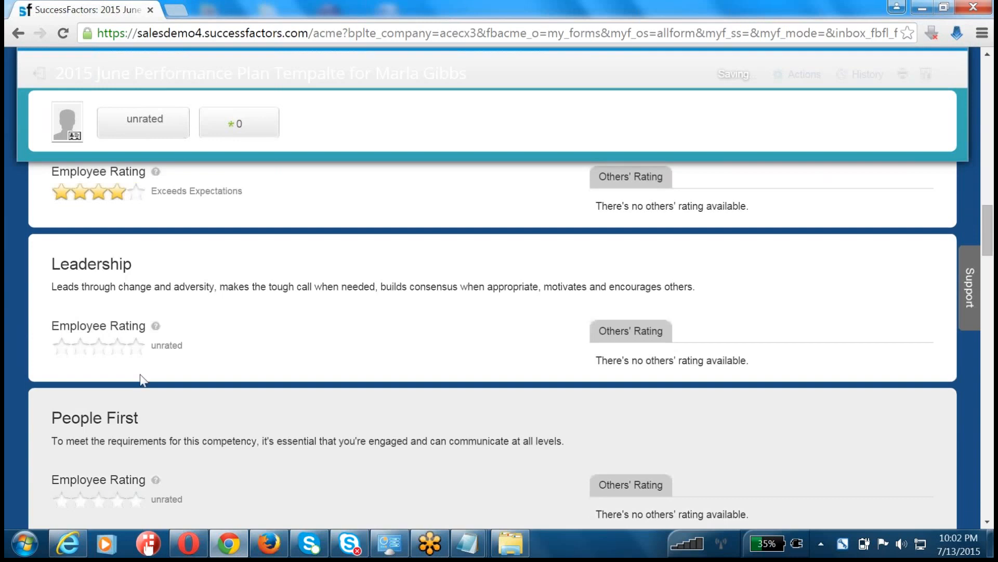
pyautogui.click(136, 346)
pyautogui.click(136, 499)
pyautogui.scroll(-4, 132, 457)
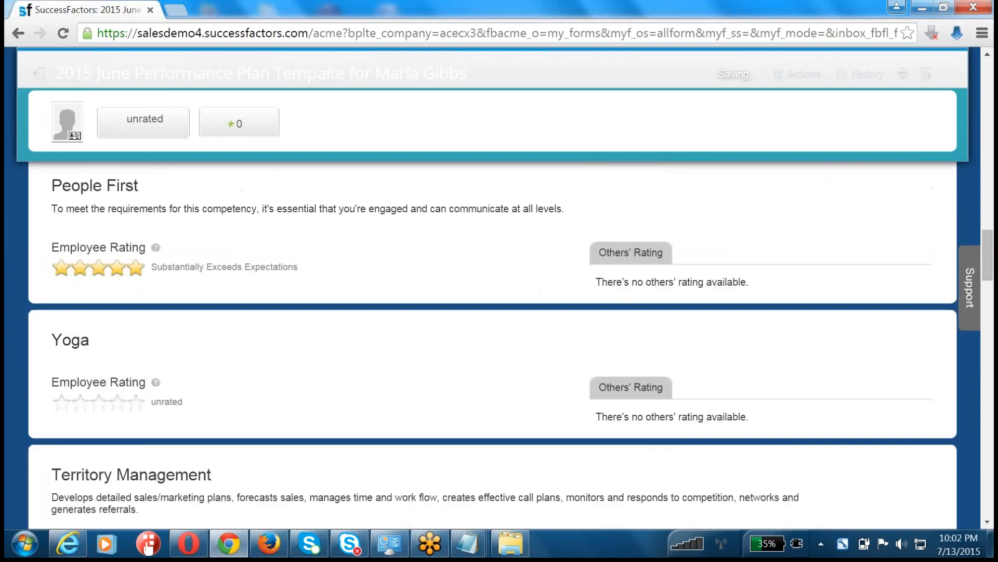
pyautogui.click(136, 408)
pyautogui.scroll(-4, 138, 383)
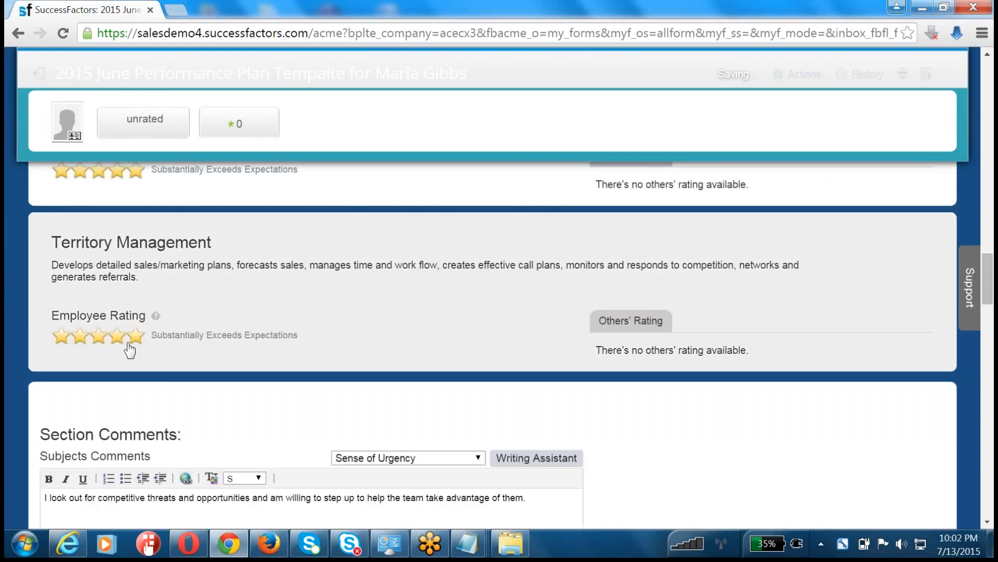
# - Look over the rest of the form, from Section Comments through Overall Performance Summary and Performance Potential Summary, and return to its top
pyautogui.scroll(-4, 143, 393)
pyautogui.scroll(-12, 144, 393)
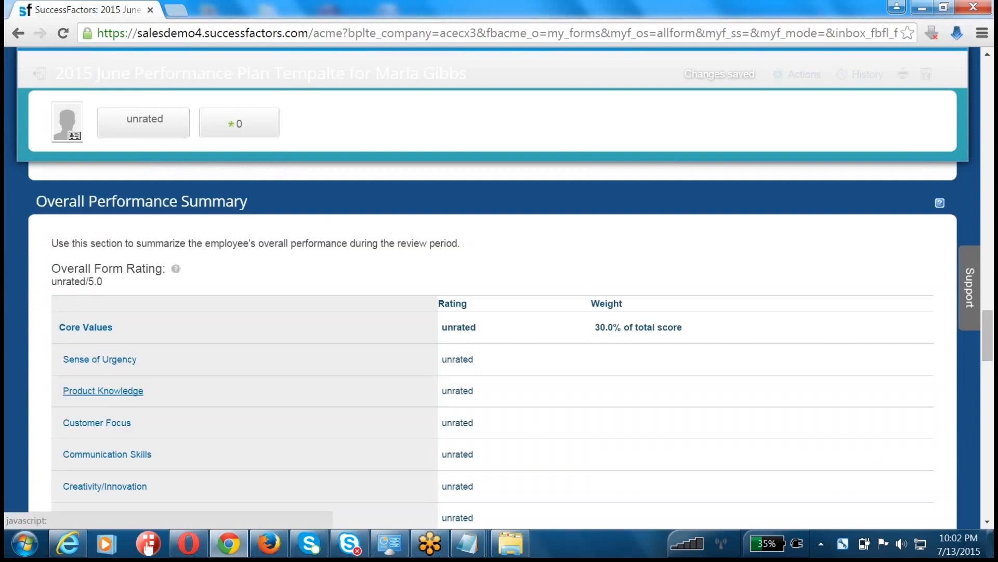
pyautogui.scroll(-9, 380, 387)
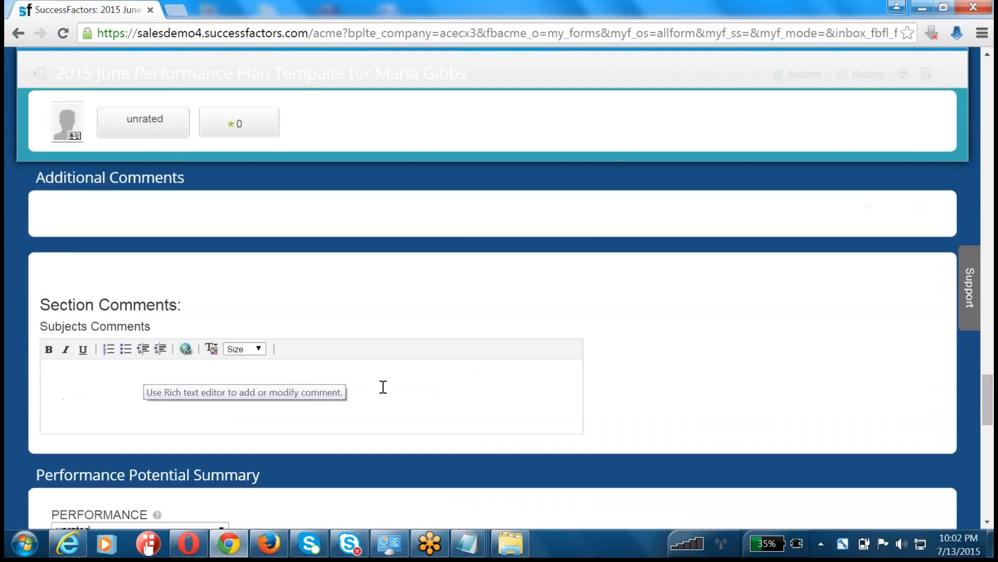
pyautogui.scroll(-10, 379, 387)
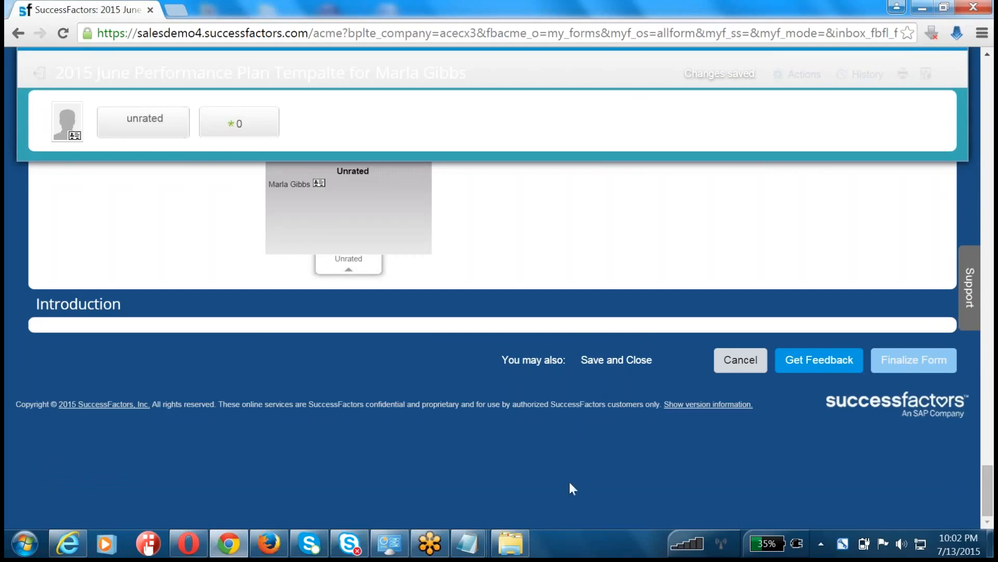
pyautogui.moveTo(987, 489); pyautogui.dragTo(972, 507)
pyautogui.scroll(20, 866, 462)
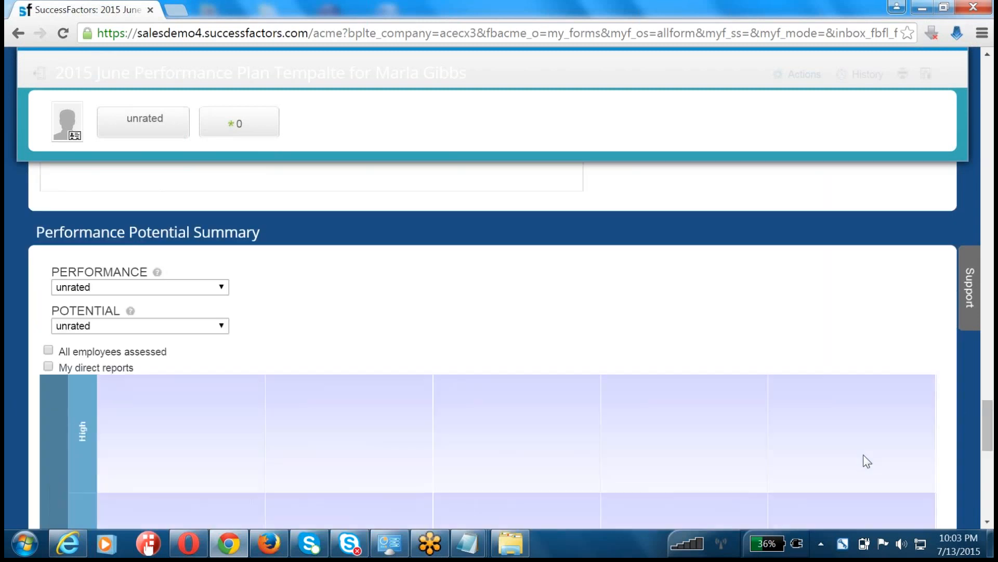
pyautogui.scroll(10, 866, 462)
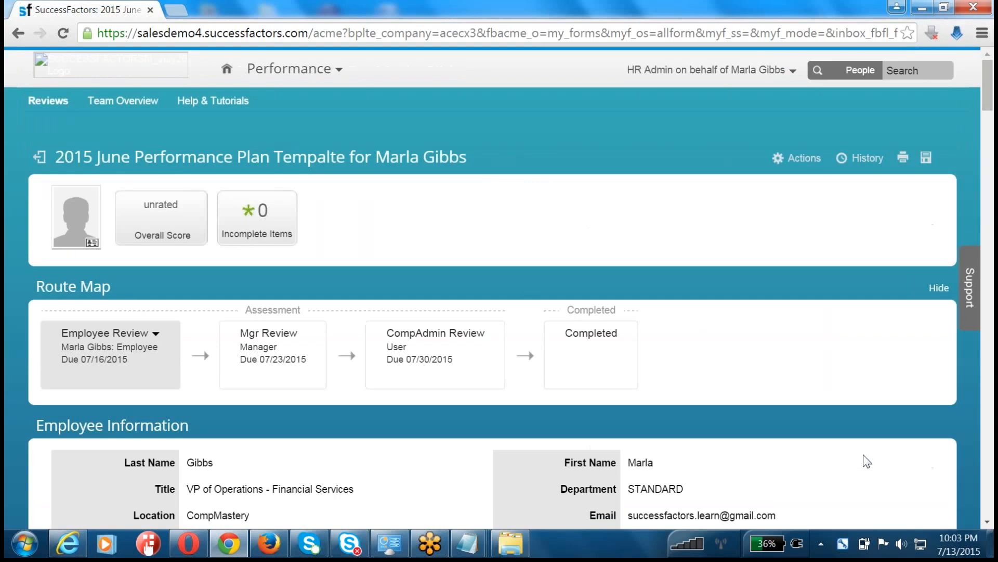
# - End the proxy session by becoming self again, saving the form's changes
pyautogui.click(755, 78)
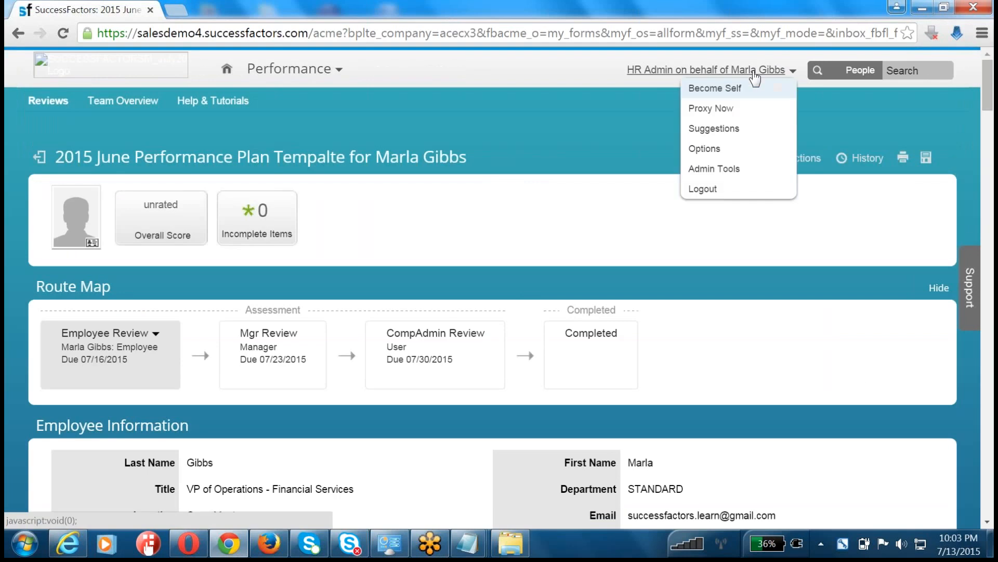
pyautogui.click(745, 88)
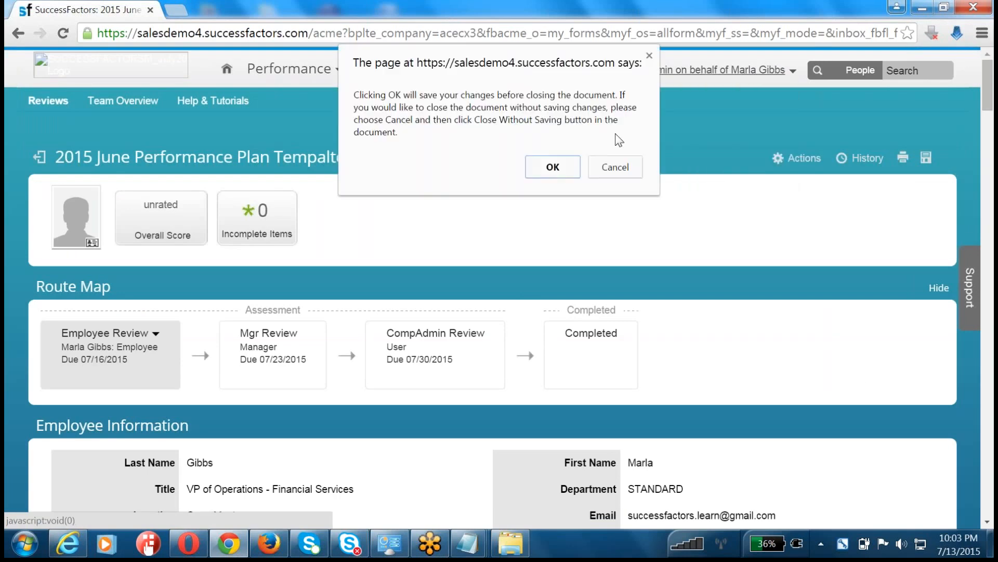
pyautogui.click(538, 171)
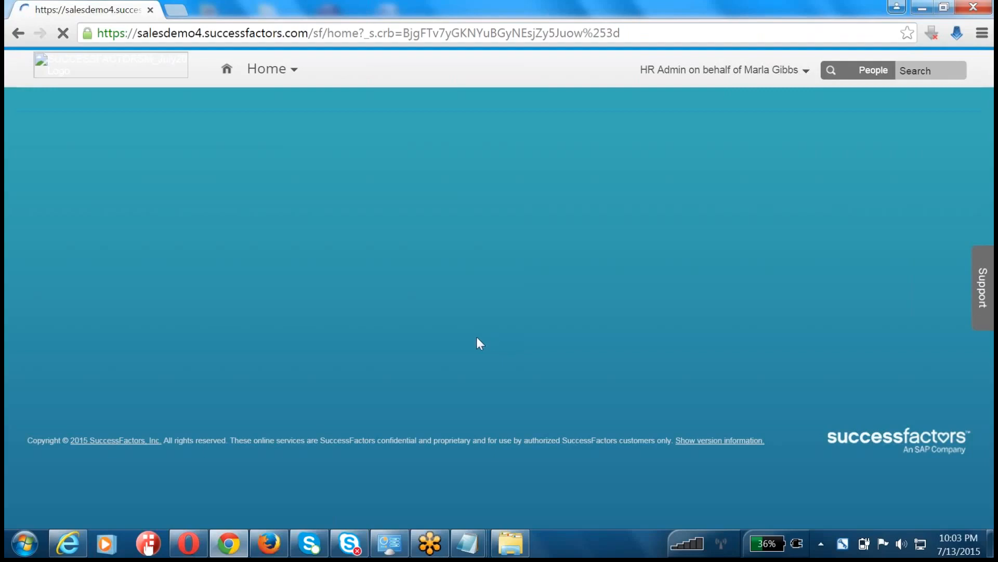
# - Go to Manage Templates under Performance Management in Admin Tools and show the performance review templates
pyautogui.moveTo(467, 554)
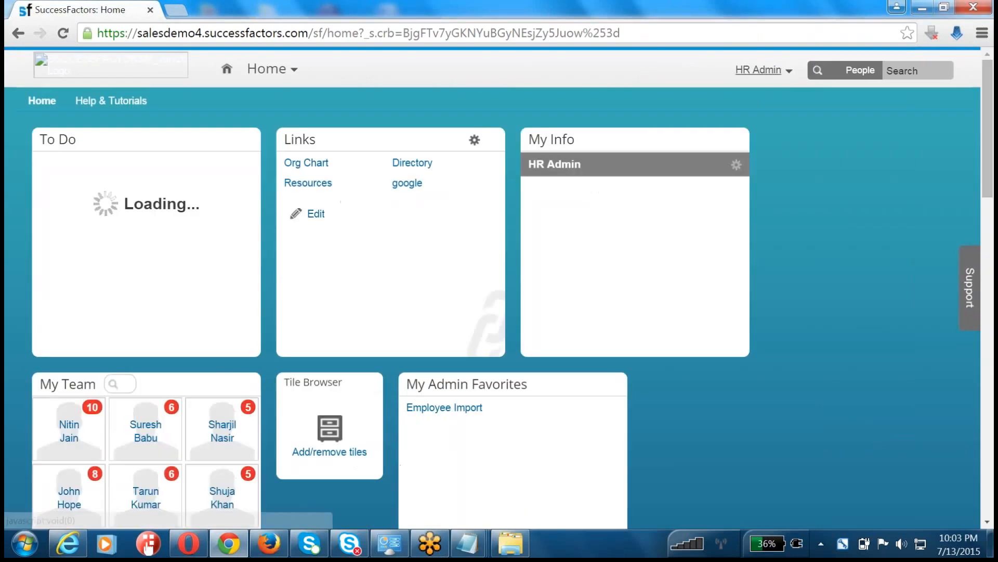
pyautogui.click(759, 69)
pyautogui.click(748, 149)
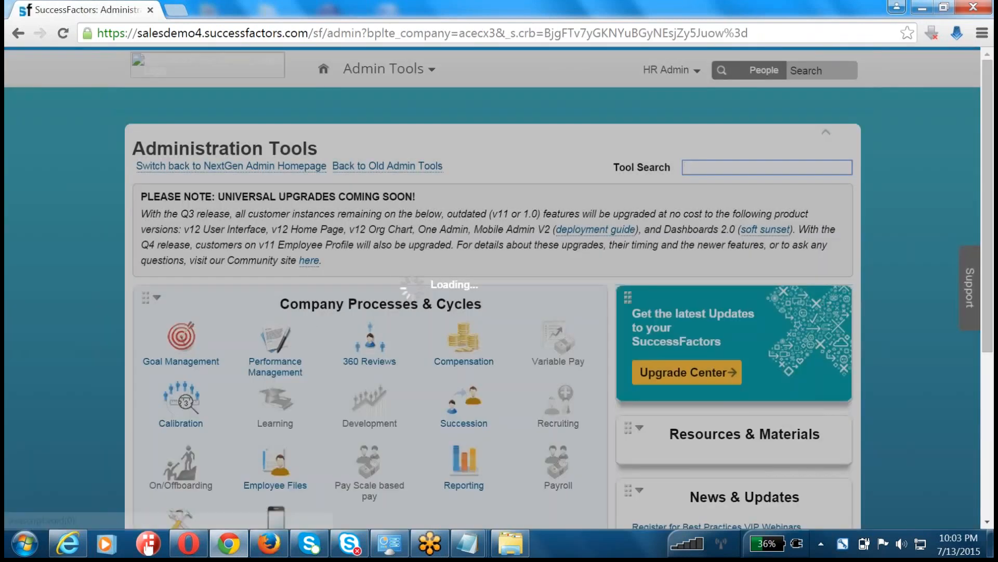
pyautogui.click(285, 338)
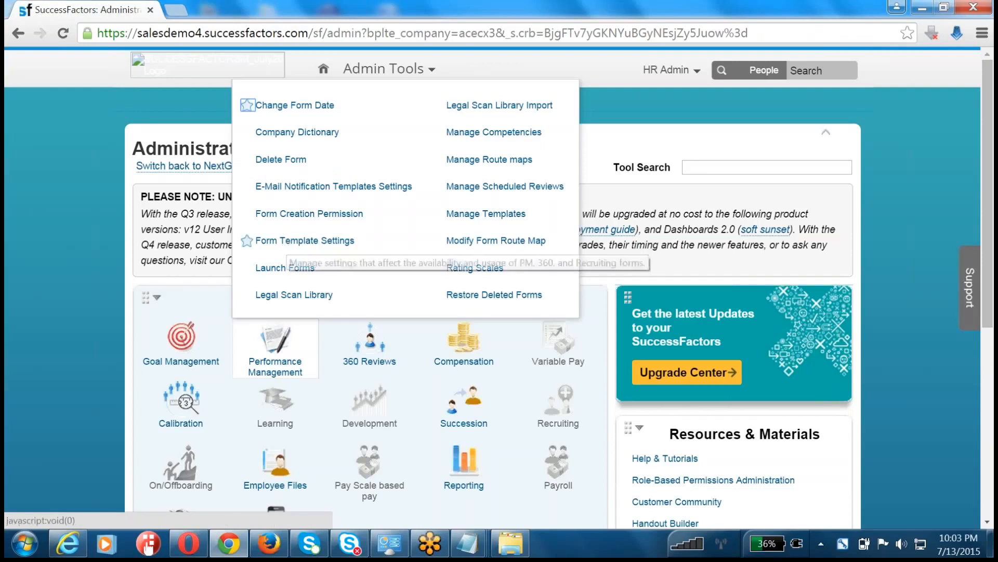
pyautogui.click(480, 218)
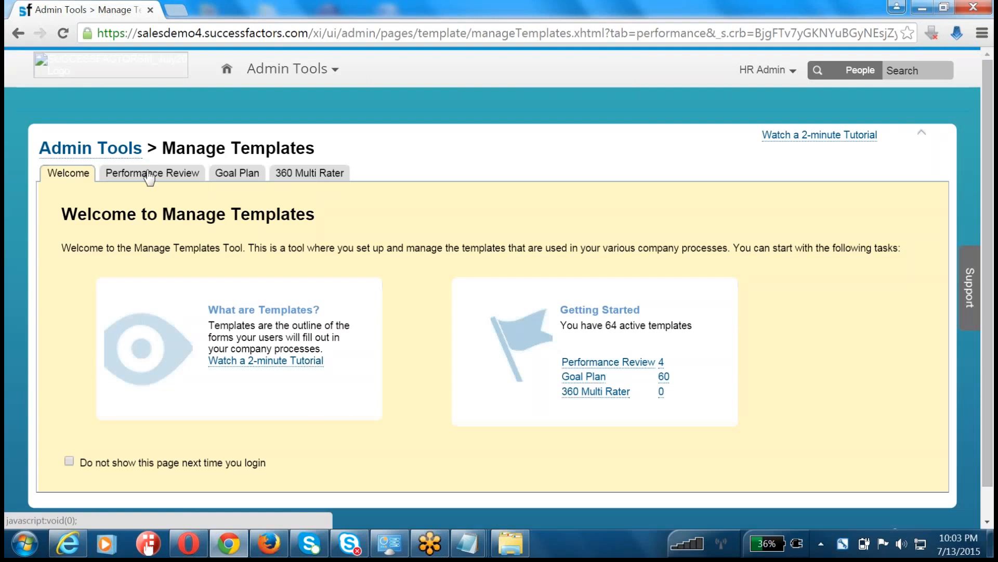
pyautogui.click(149, 175)
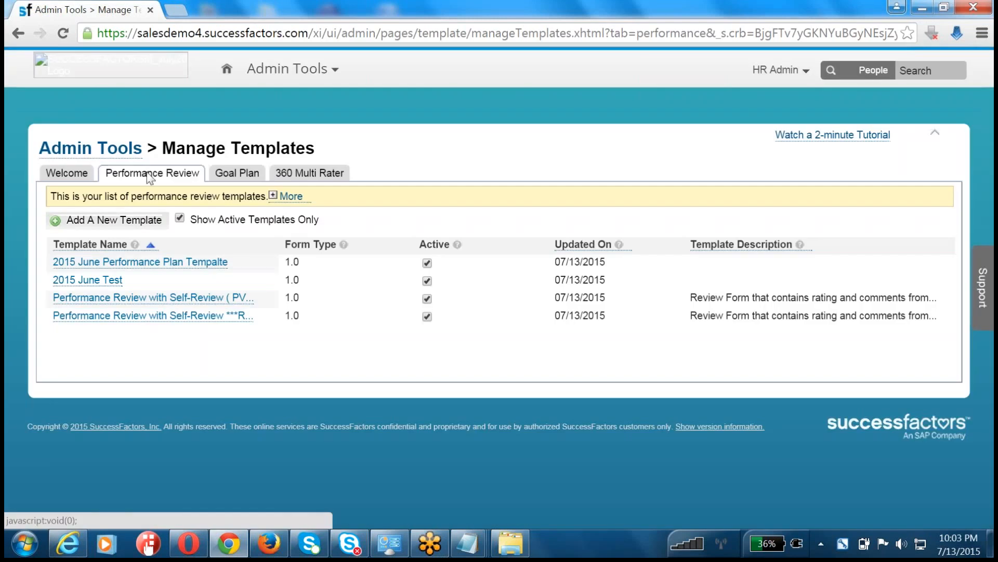
# - Choose the Performance Review with Self-Review template from SuccessStore for adding to the instance
pyautogui.click(133, 225)
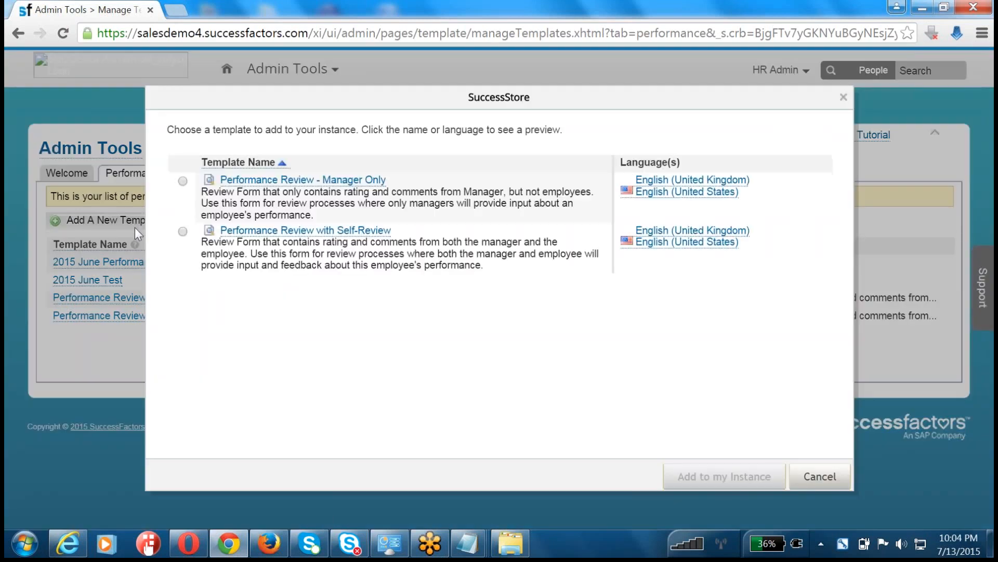
pyautogui.click(183, 232)
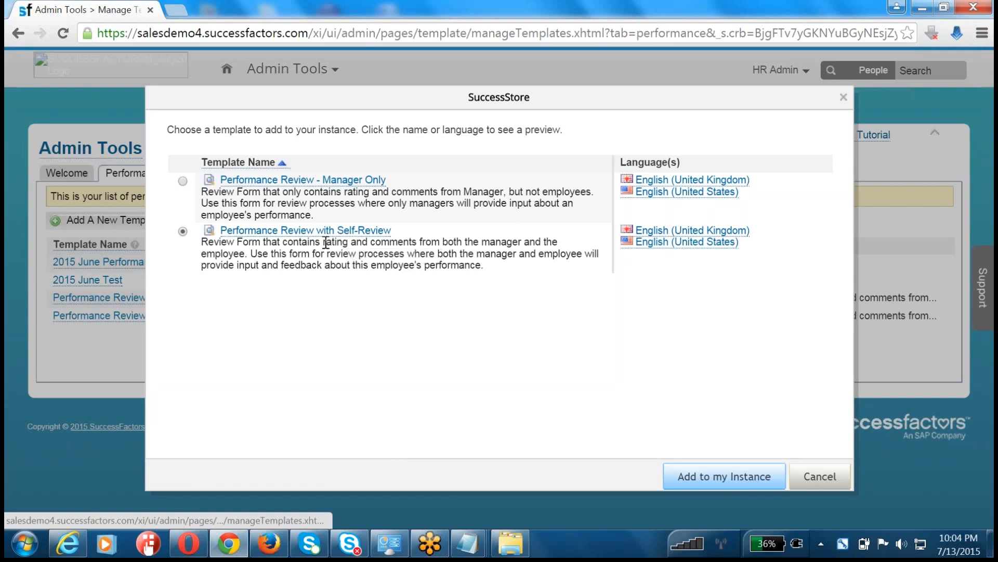
pyautogui.click(725, 476)
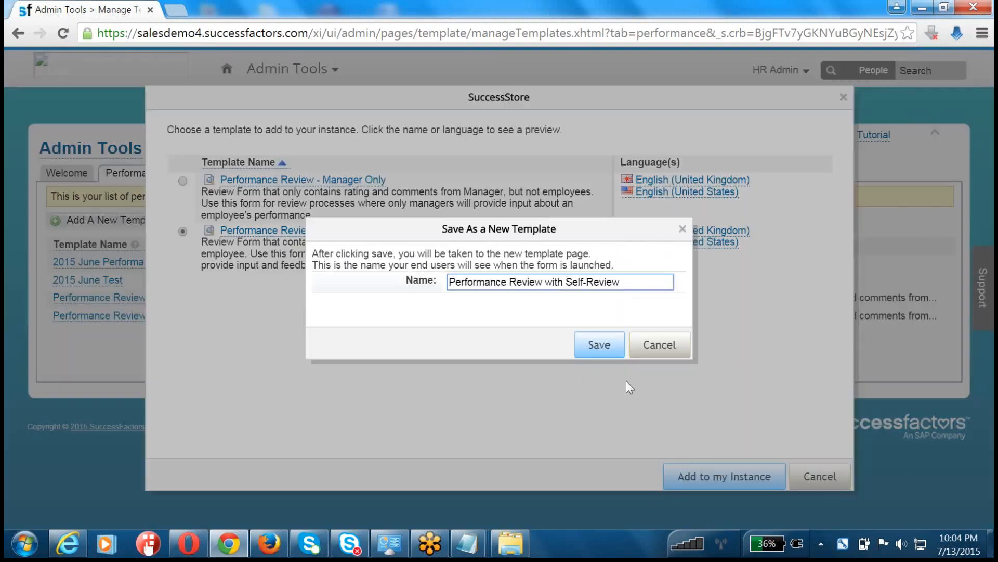
# - Name the new template "2015 June Performance Review with Self-Review From Library" and save it
pyautogui.write('June')
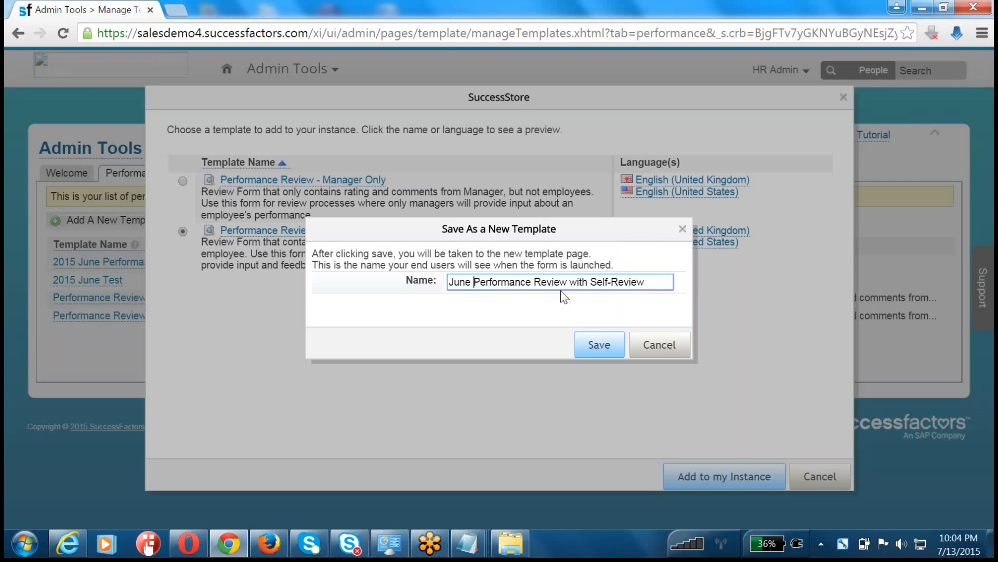
pyautogui.press('BackSpace')
pyautogui.press('BackSpace')
pyautogui.press('BackSpace')
pyautogui.press('BackSpace')
pyautogui.press('BackSpace')
pyautogui.write('2015 June')
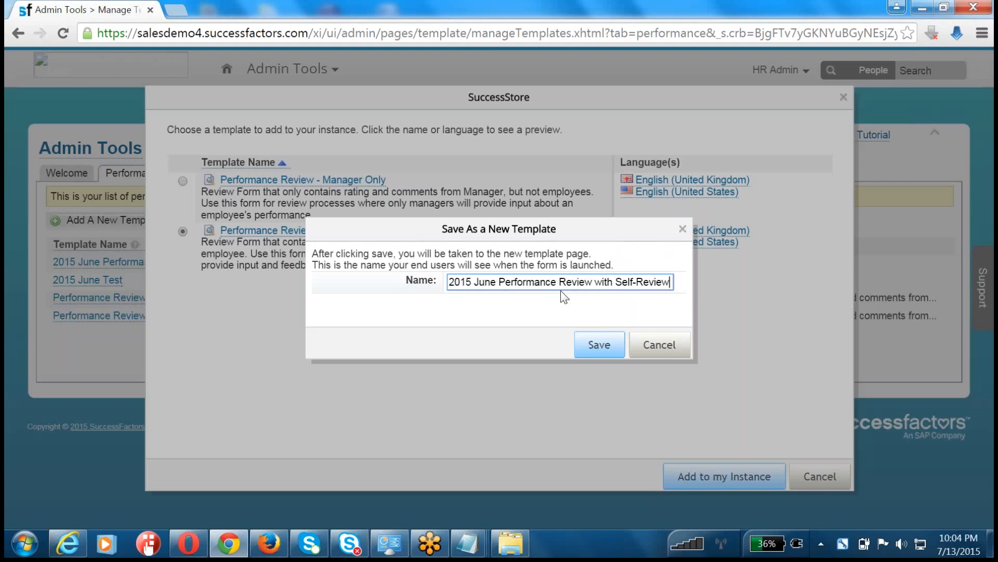
pyautogui.press('End')
pyautogui.write('From Librar')
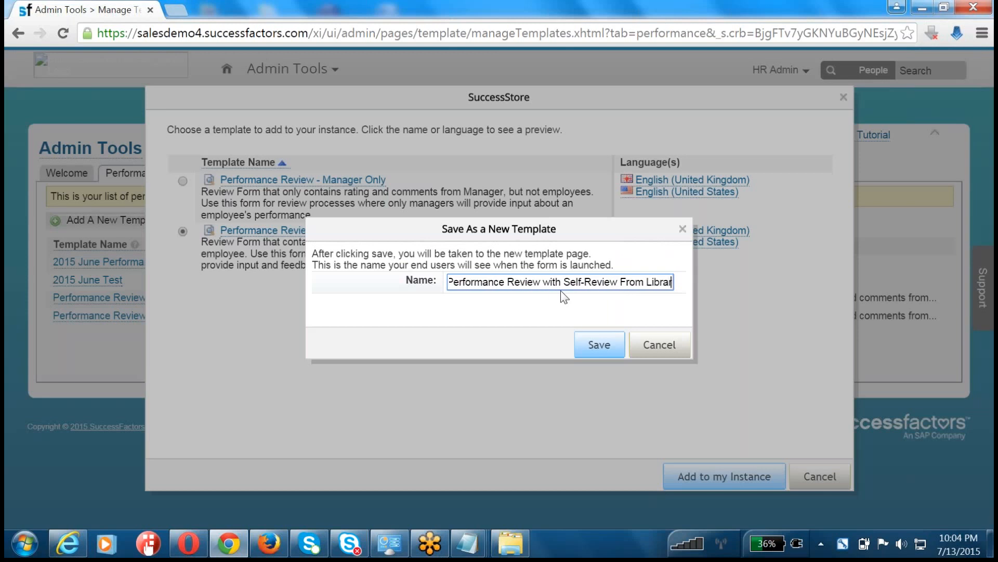
pyautogui.press('Return')
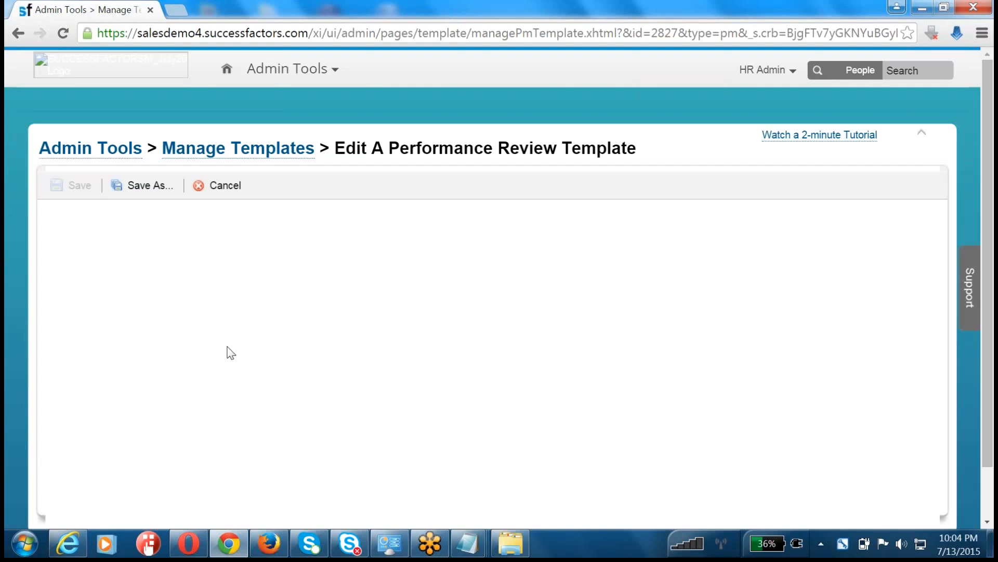
# - Set the template's route map to Comp in its general settings, accepting the route map change, and look through the rating scale options
pyautogui.scroll(-2, 231, 353)
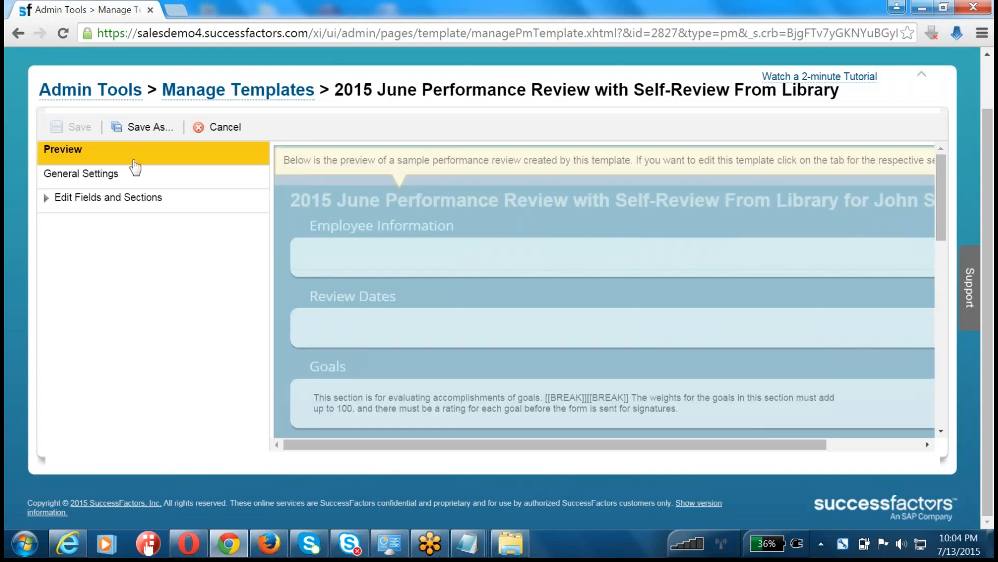
pyautogui.click(133, 182)
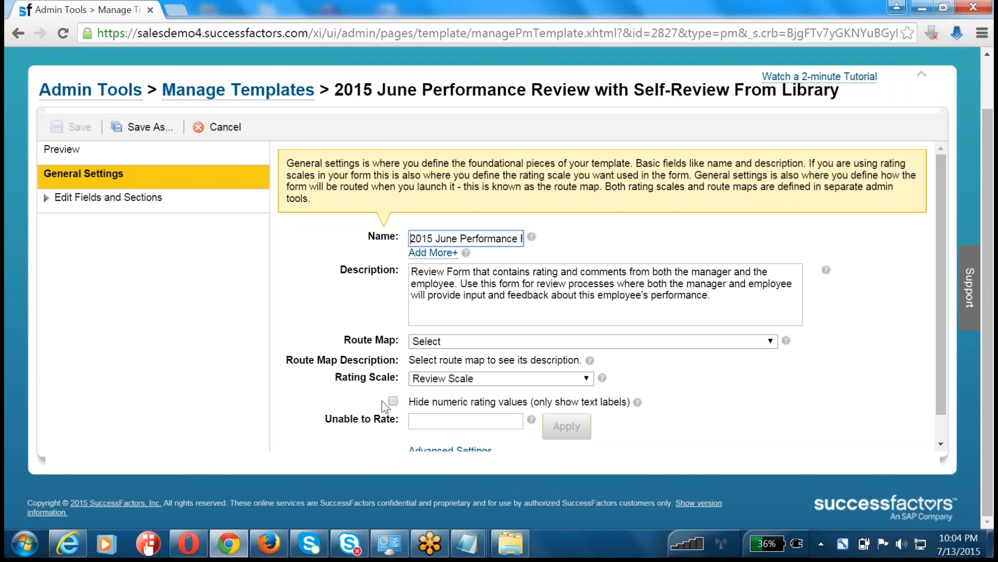
pyautogui.click(431, 342)
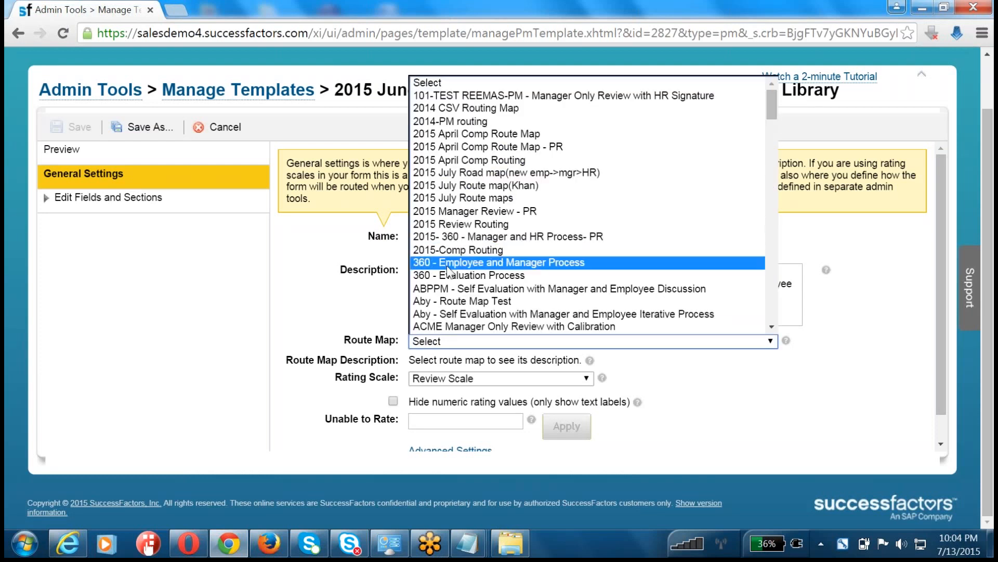
pyautogui.press('c')
pyautogui.press('Return')
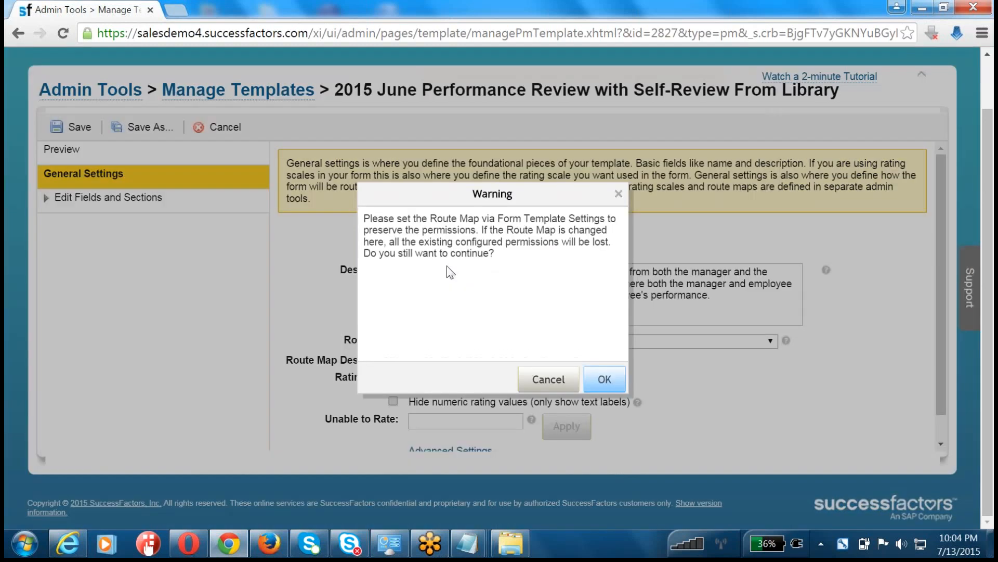
pyautogui.click(602, 379)
pyautogui.click(547, 384)
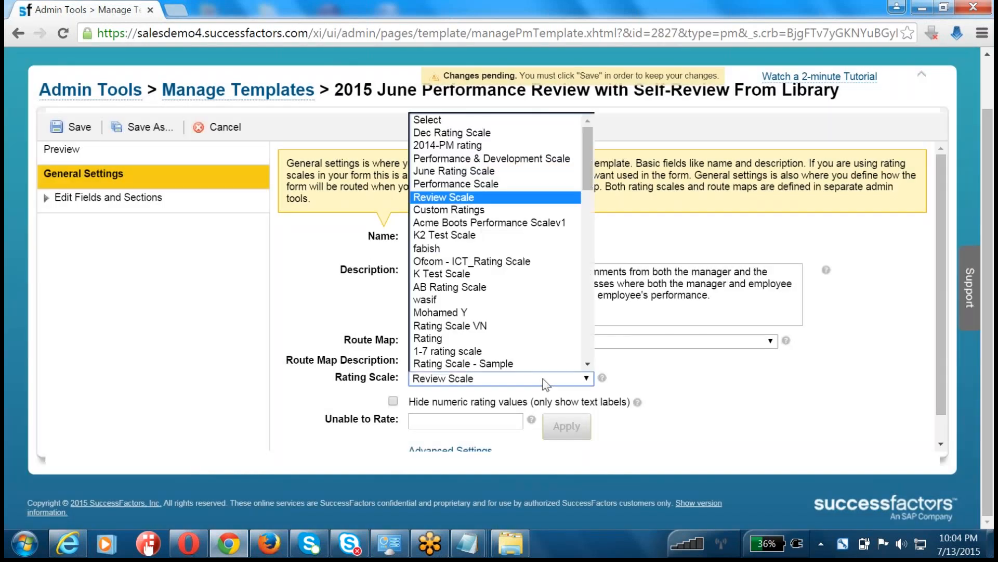
pyautogui.click(549, 384)
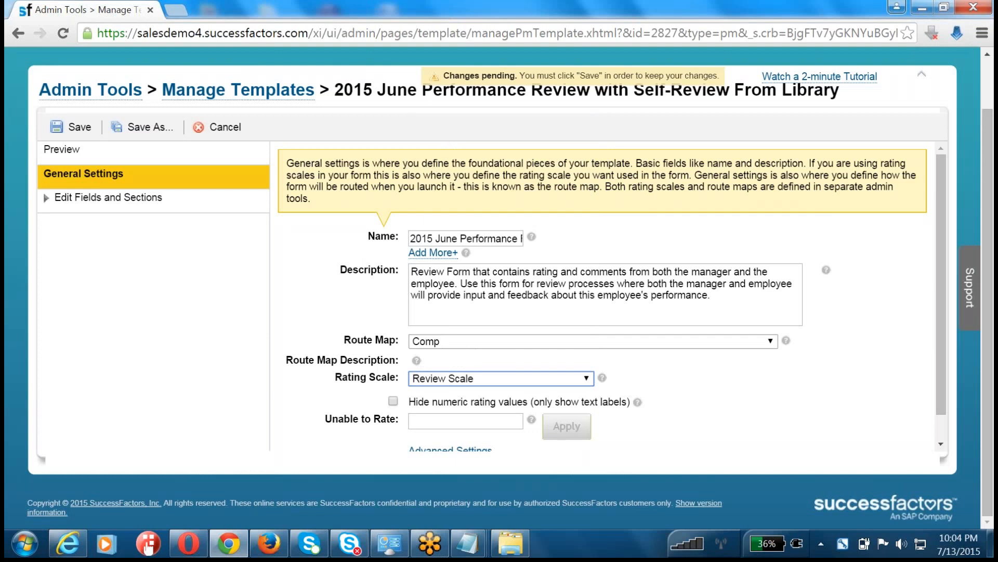
# - Link the template's Goals section to the 2015 June Goal Plan Template
pyautogui.click(106, 203)
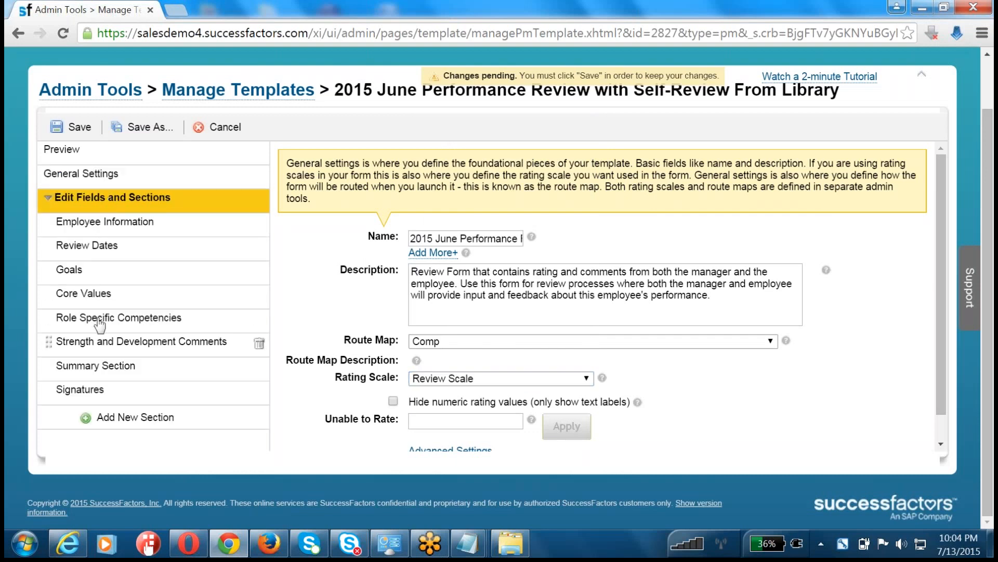
pyautogui.click(101, 228)
pyautogui.click(102, 254)
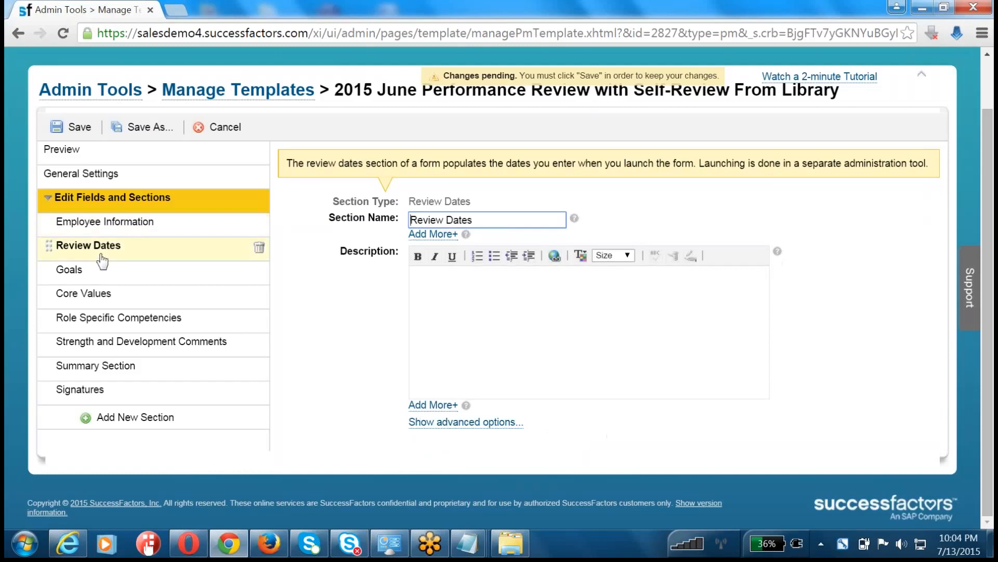
pyautogui.click(96, 274)
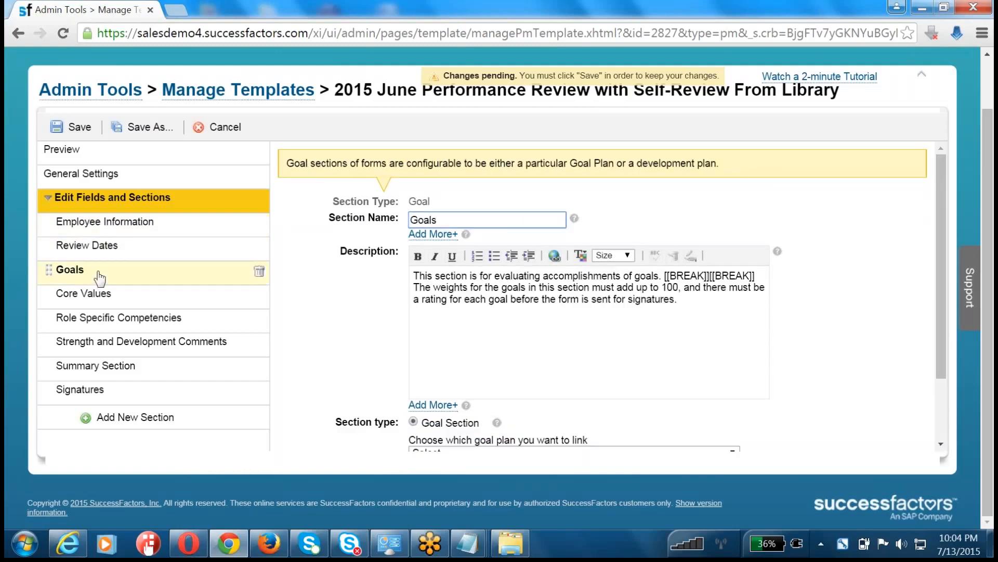
pyautogui.click(460, 453)
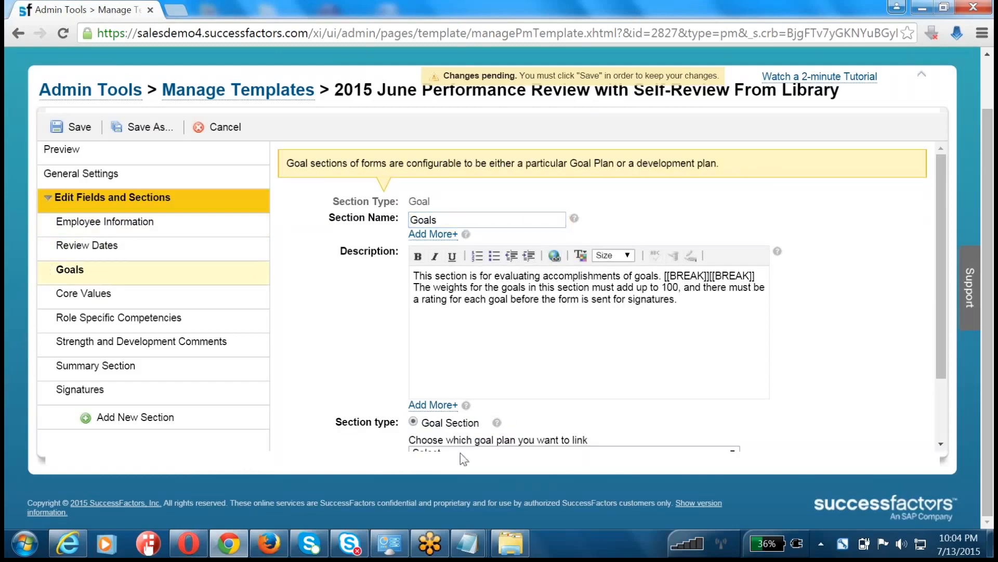
pyautogui.click(460, 450)
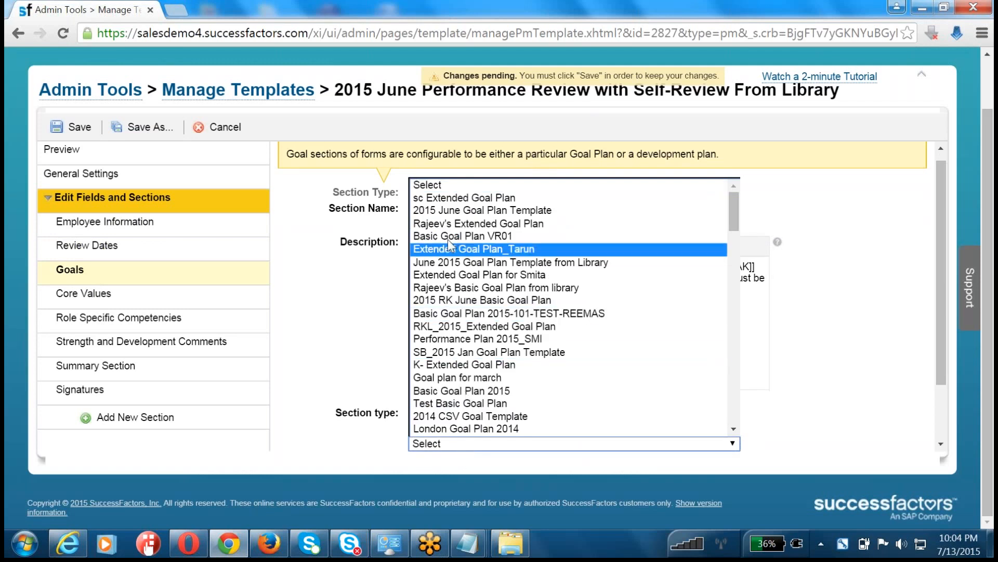
pyautogui.click(450, 213)
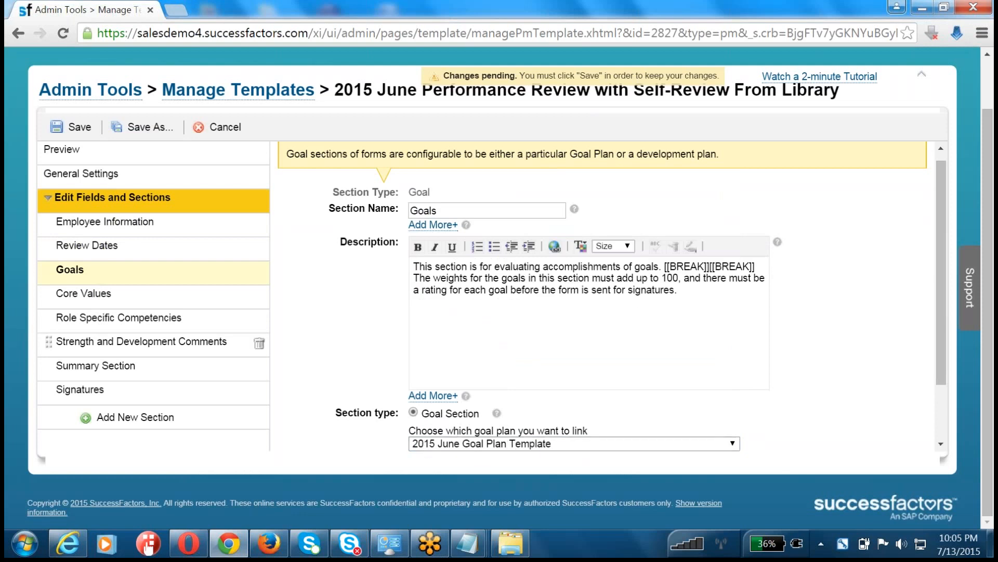
# - Try to switch the Core Values section to job-specific competencies by turning off its Core type and saving the template
pyautogui.click(129, 298)
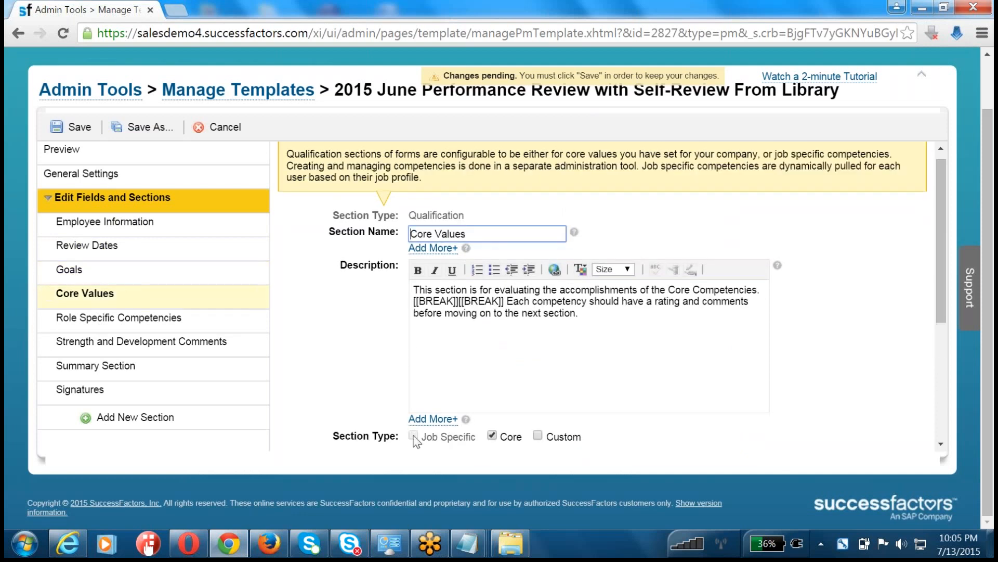
pyautogui.click(492, 435)
pyautogui.scroll(-1, 343, 393)
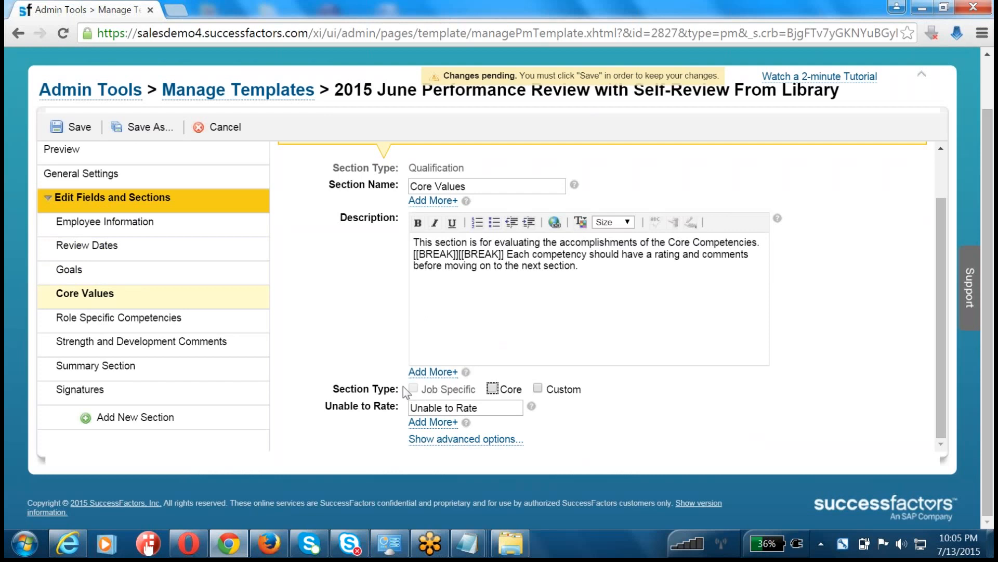
pyautogui.click(67, 128)
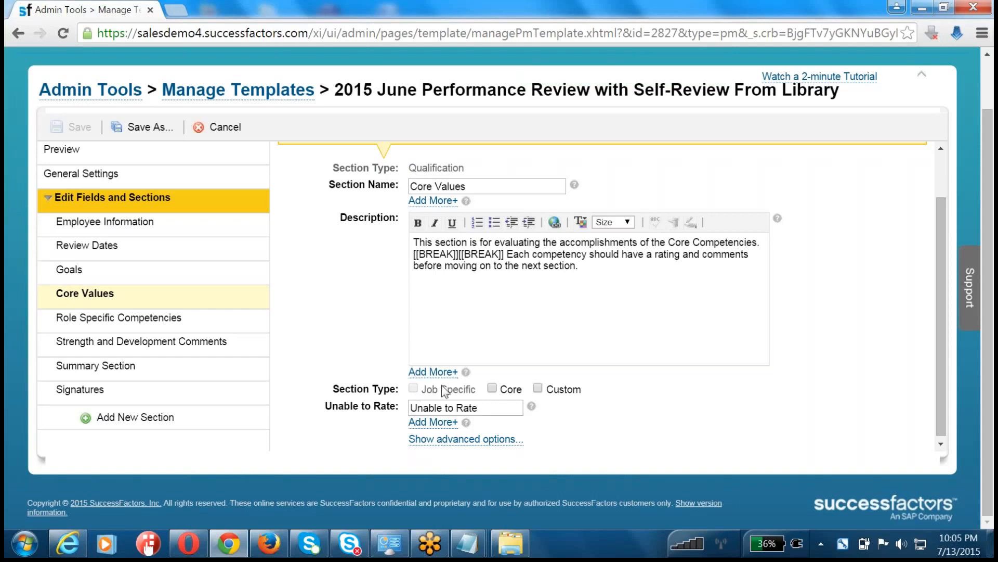
pyautogui.moveTo(424, 390); pyautogui.dragTo(486, 396)
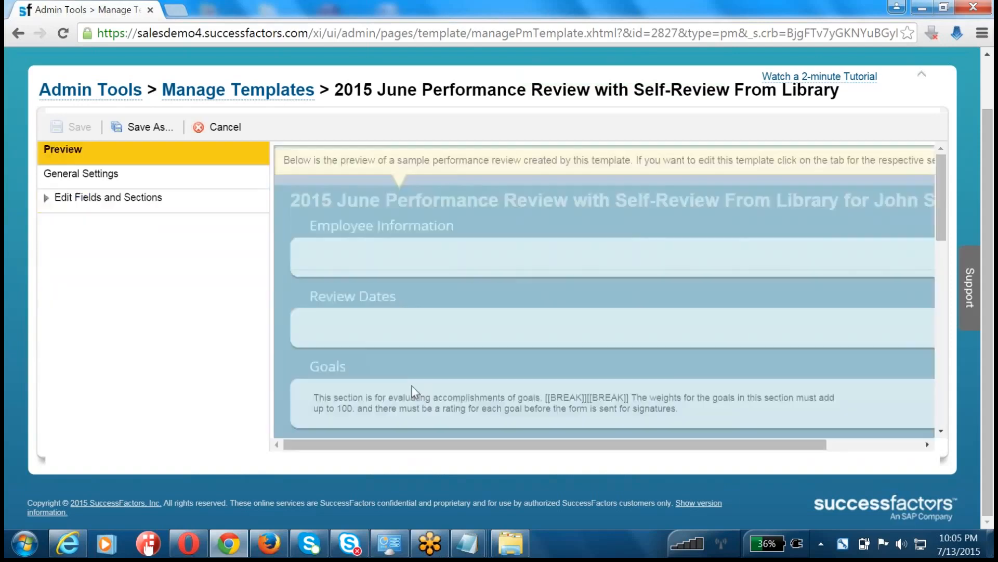
# - Turn the Core type back on for the Core Values section and check its core competencies
pyautogui.click(83, 197)
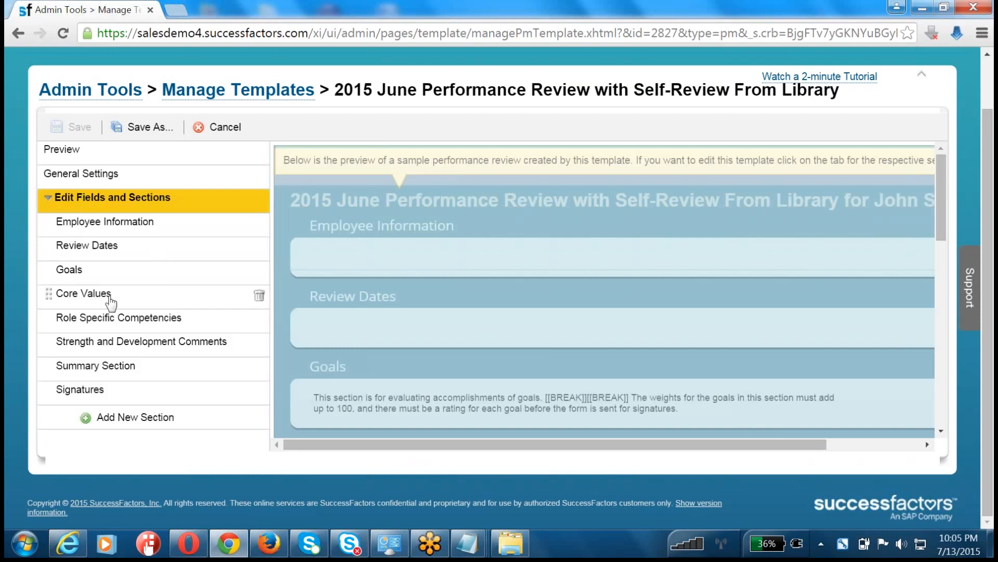
pyautogui.click(109, 297)
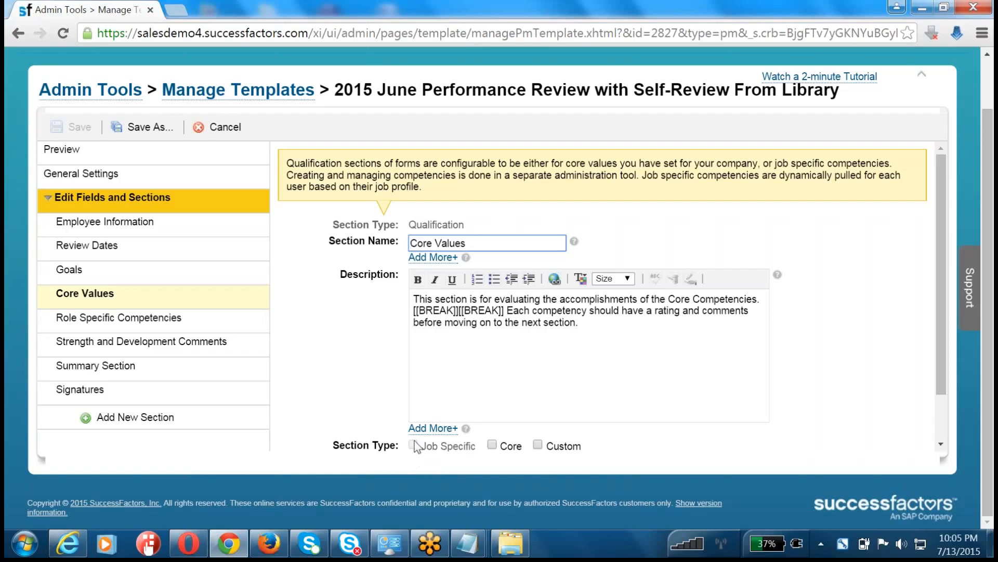
pyautogui.click(492, 446)
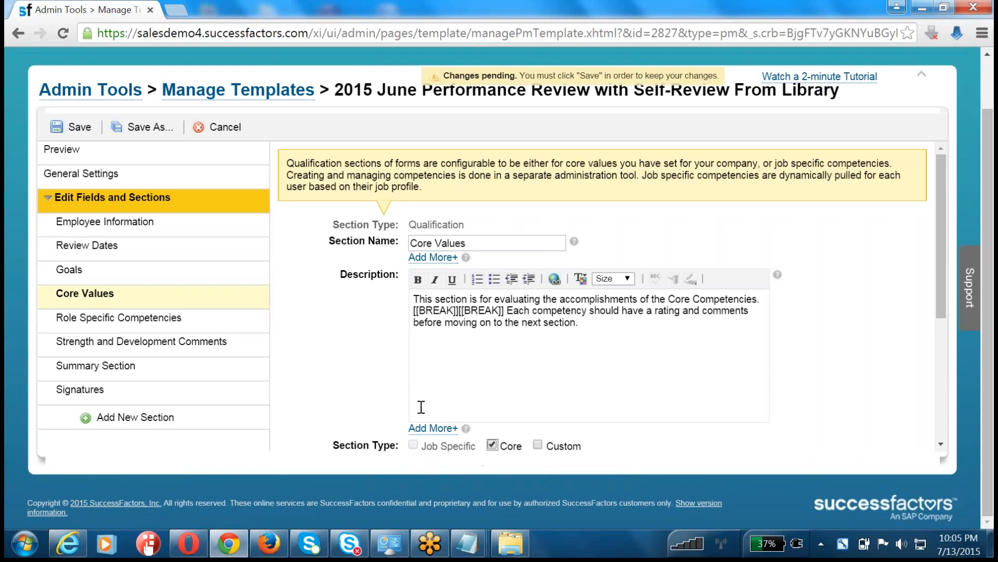
pyautogui.scroll(-4, 425, 410)
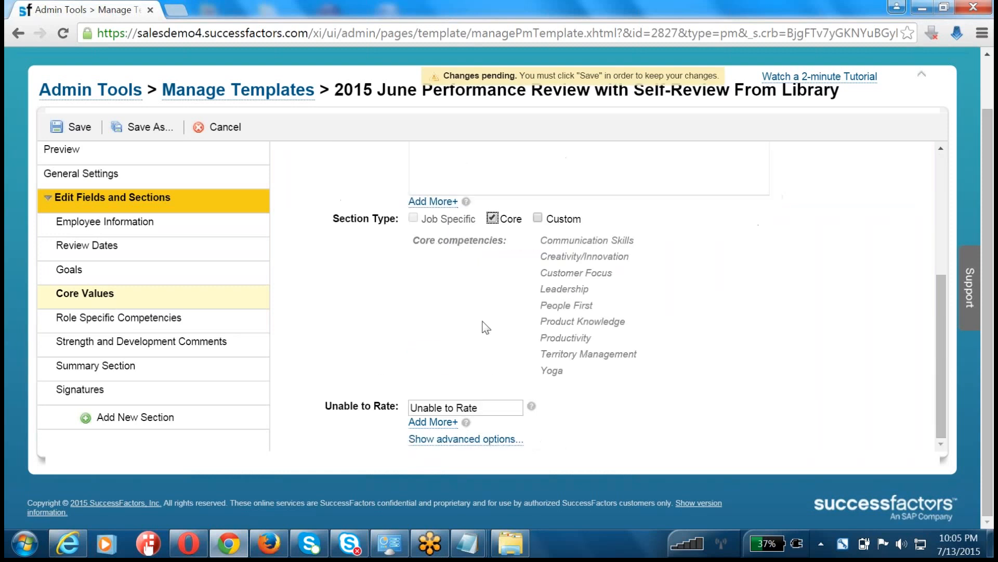
pyautogui.scroll(2, 485, 327)
# - Examine the Core Values and Role Specific Competencies types, the Strength and Development Comments, the Summary Section weights and the Signatures description
pyautogui.click(121, 323)
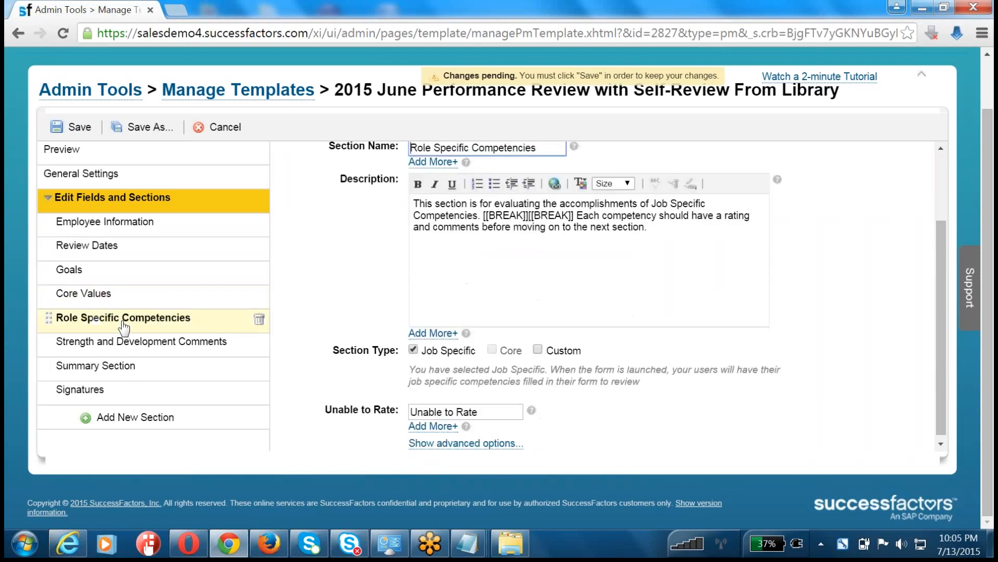
pyautogui.click(111, 295)
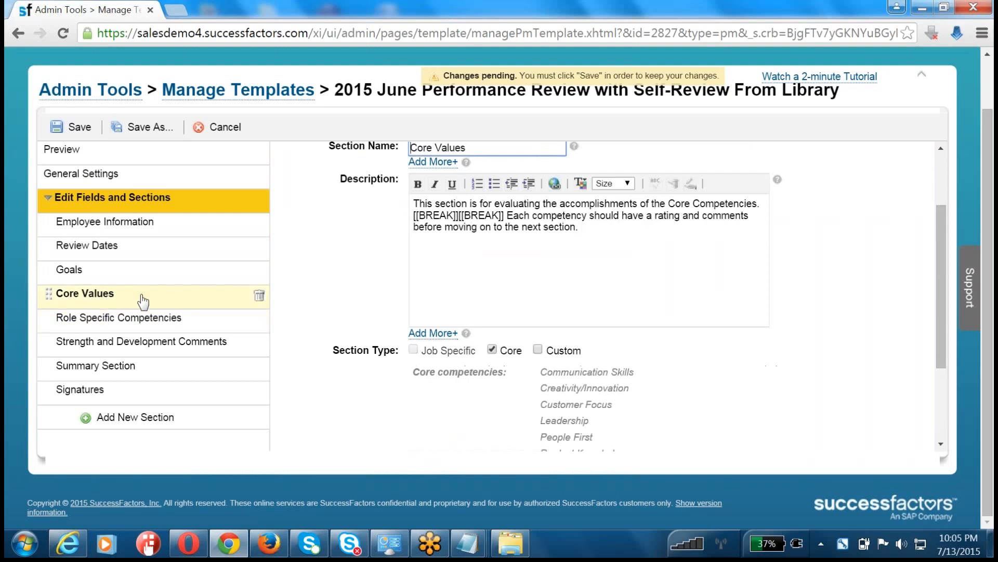
pyautogui.click(80, 316)
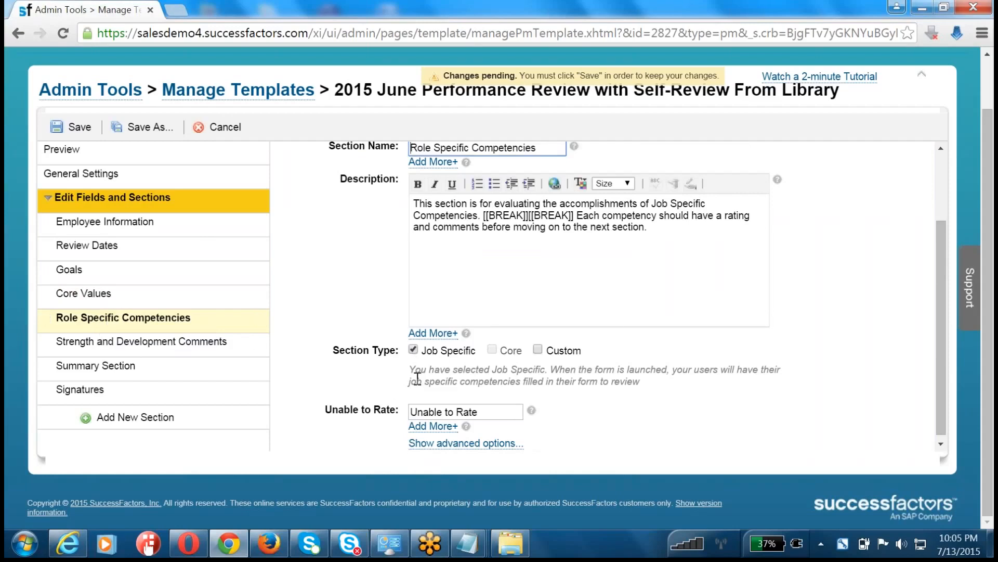
pyautogui.click(178, 344)
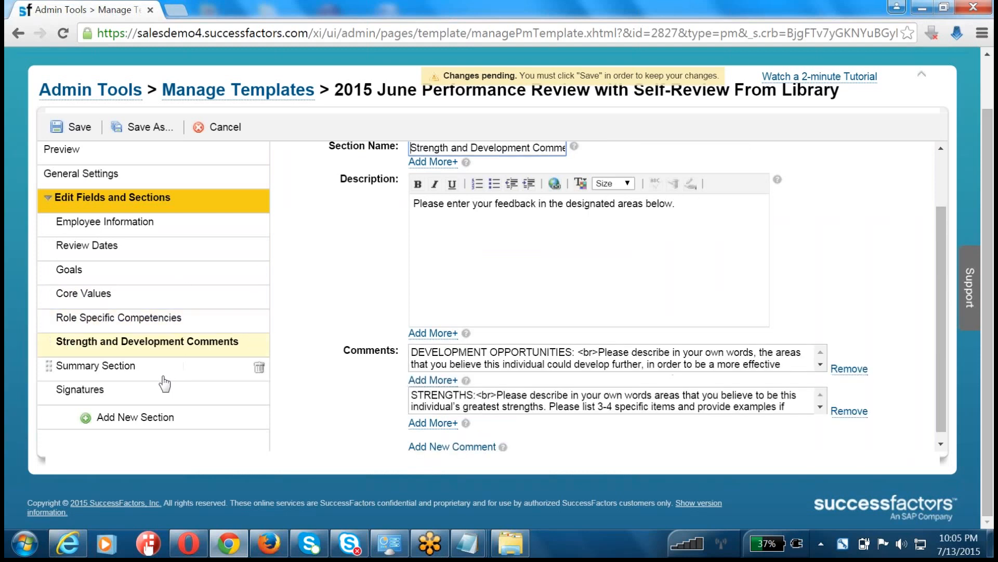
pyautogui.click(170, 369)
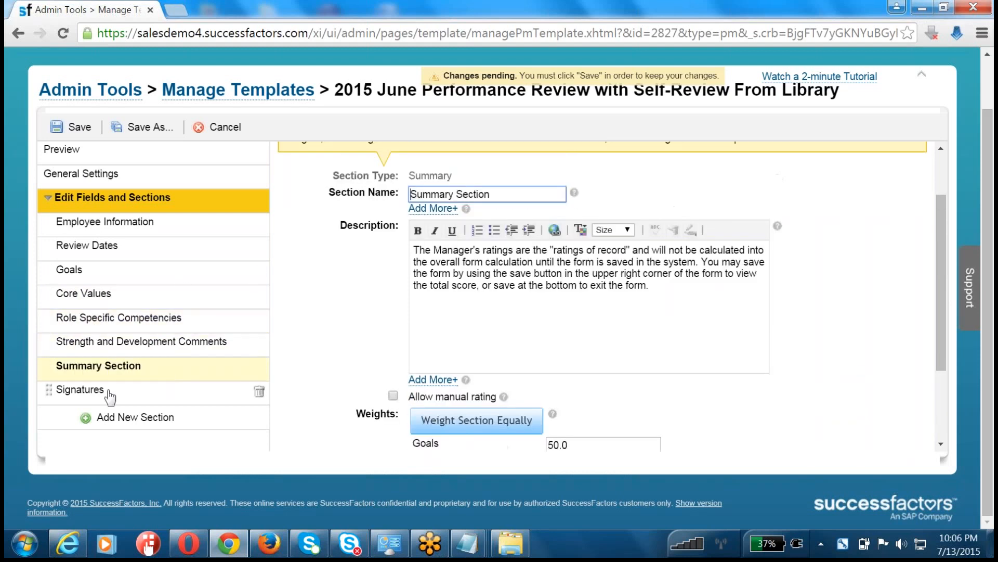
pyautogui.click(109, 396)
pyautogui.click(207, 368)
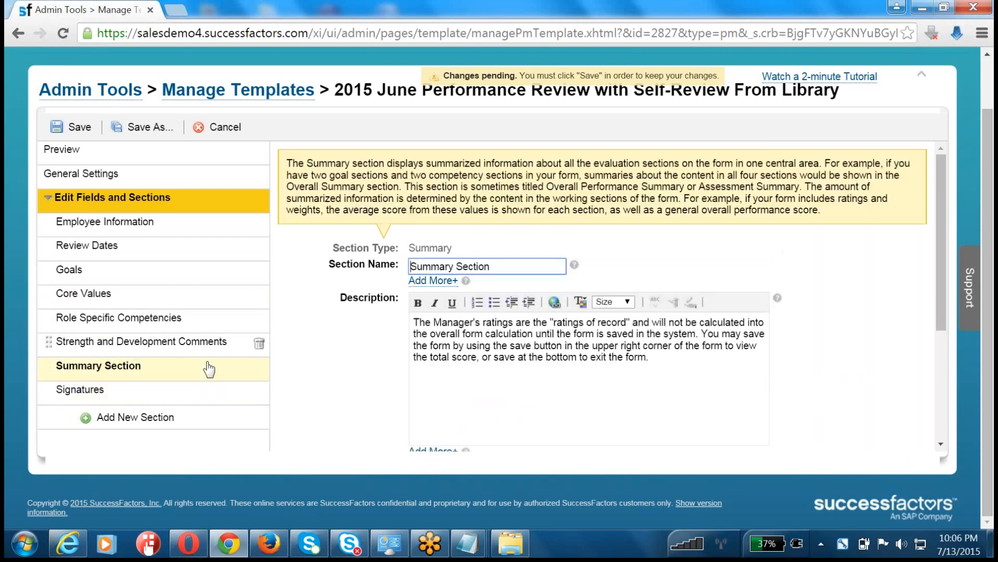
pyautogui.scroll(-3, 452, 388)
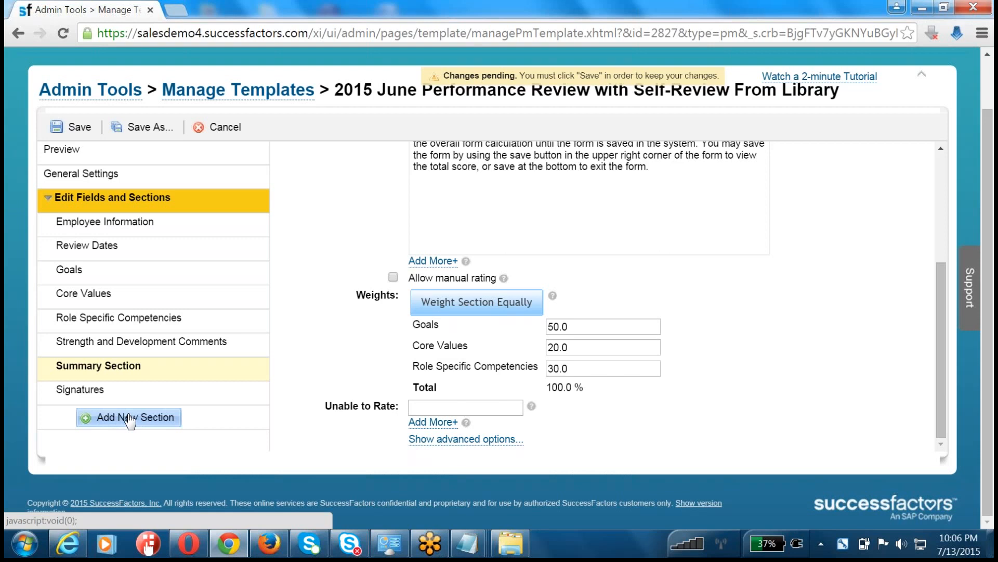
pyautogui.click(65, 390)
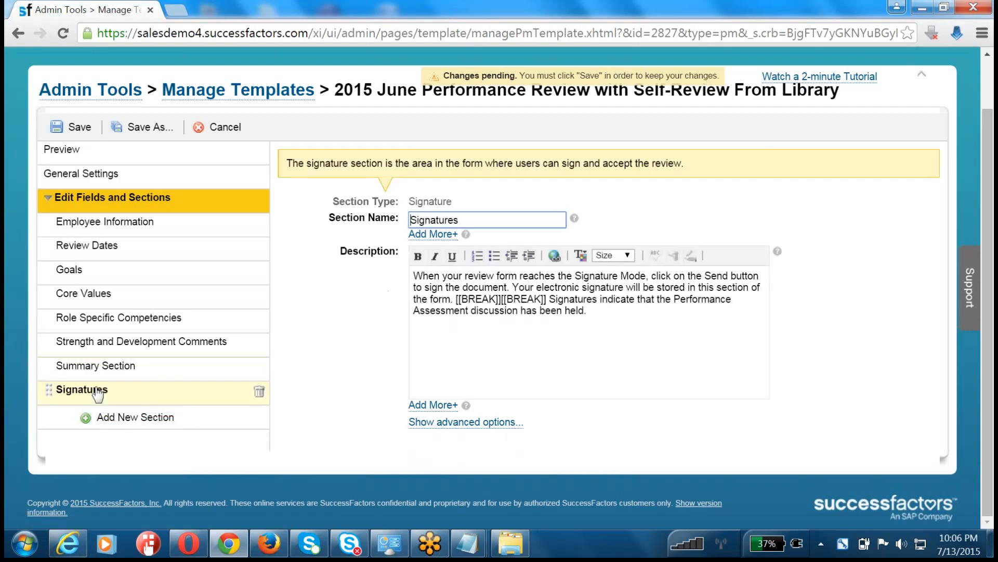
pyautogui.moveTo(608, 328); pyautogui.dragTo(403, 267)
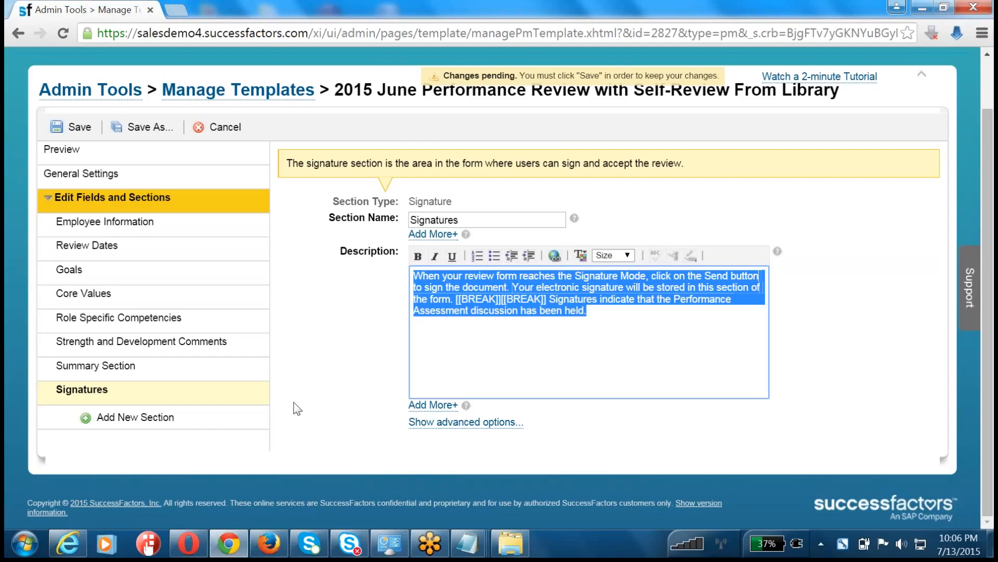
pyautogui.click(565, 375)
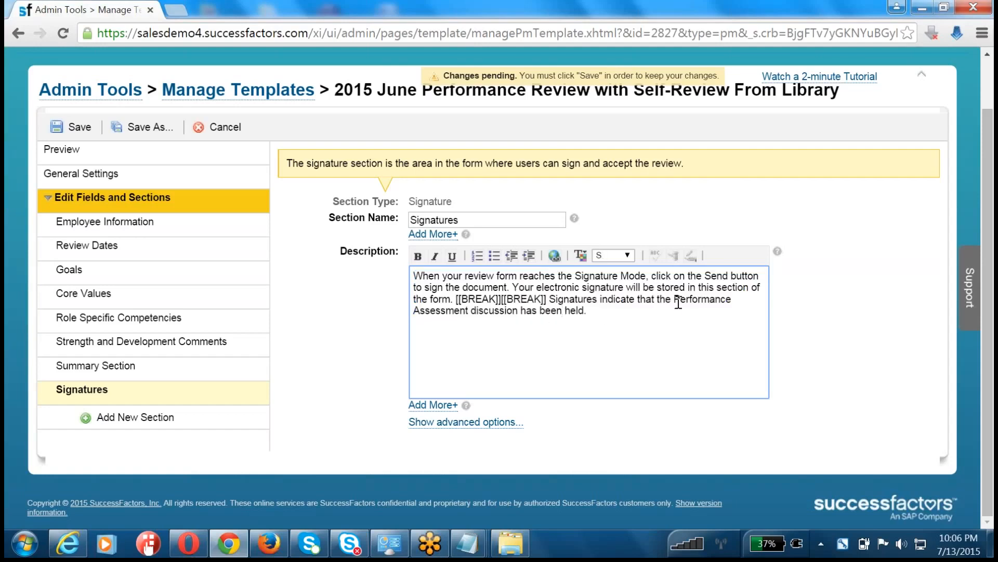
pyautogui.moveTo(656, 315); pyautogui.dragTo(418, 262)
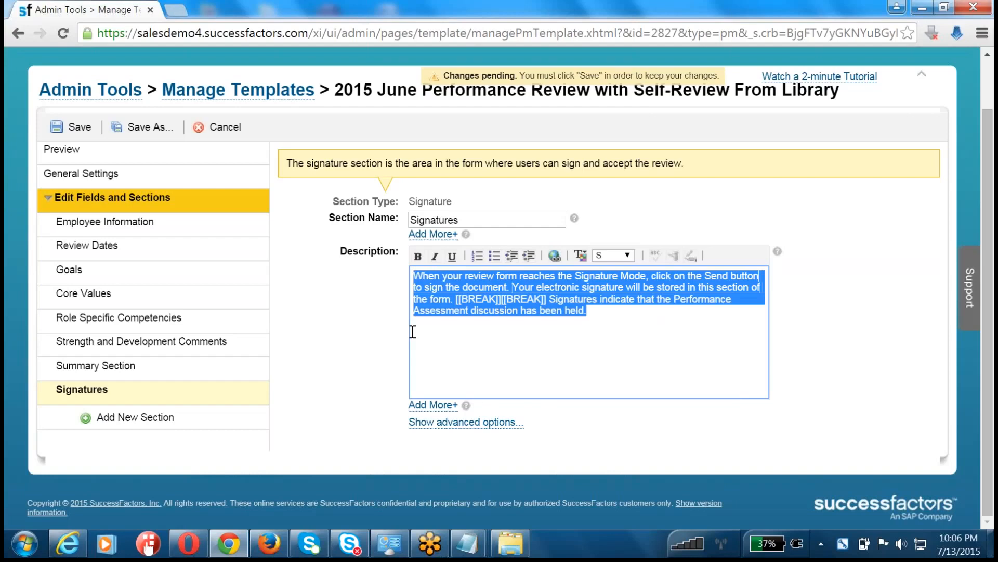
# - Remove the Signatures section from the template, save the template and show its section list again
pyautogui.moveTo(471, 411)
pyautogui.click(259, 392)
pyautogui.click(649, 359)
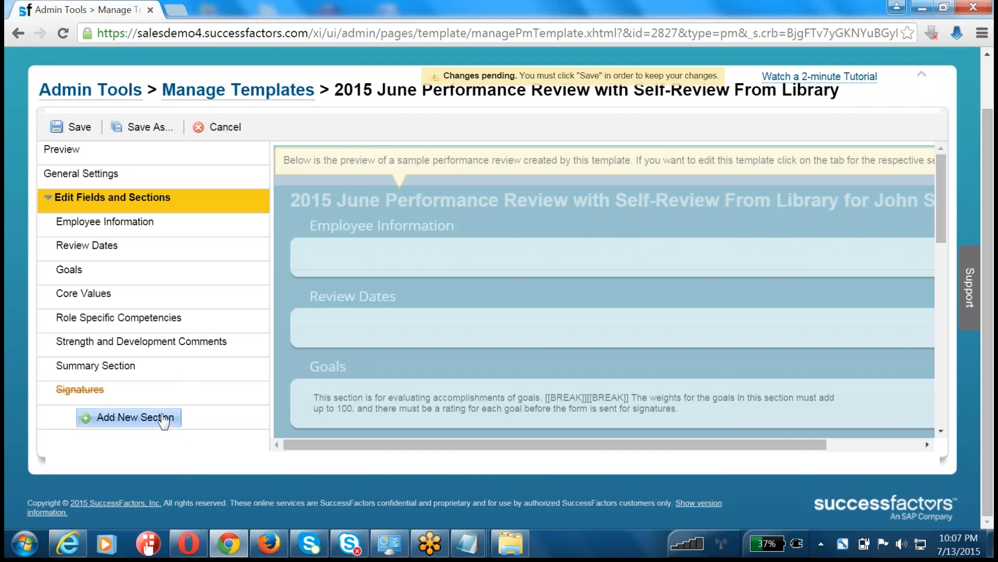
pyautogui.click(80, 127)
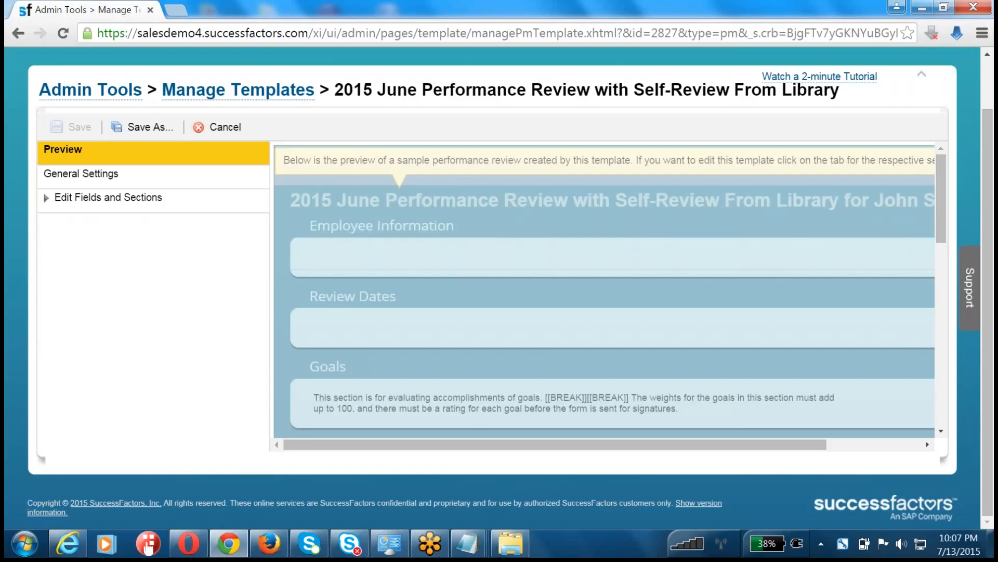
pyautogui.click(49, 199)
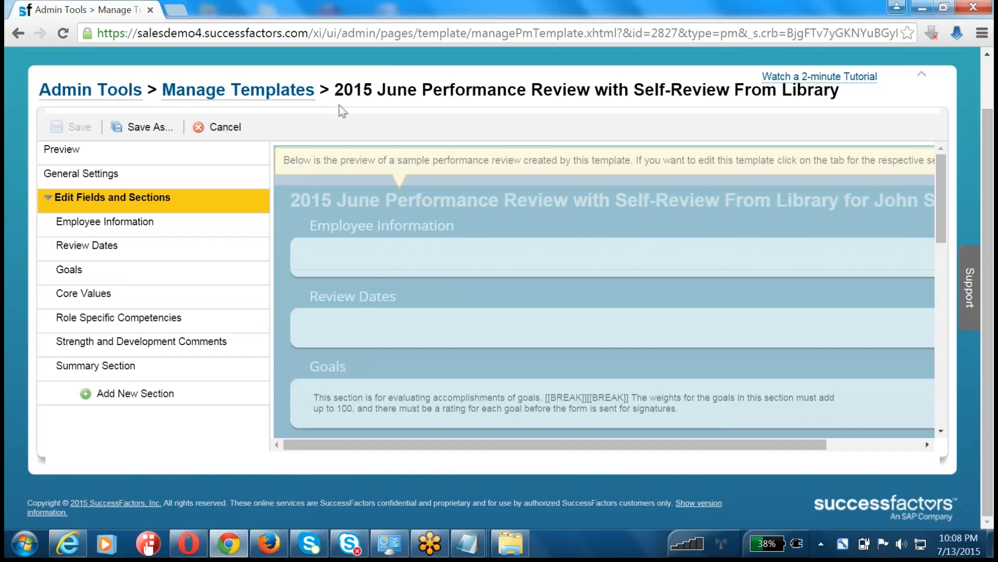
pyautogui.moveTo(335, 90); pyautogui.dragTo(831, 90)
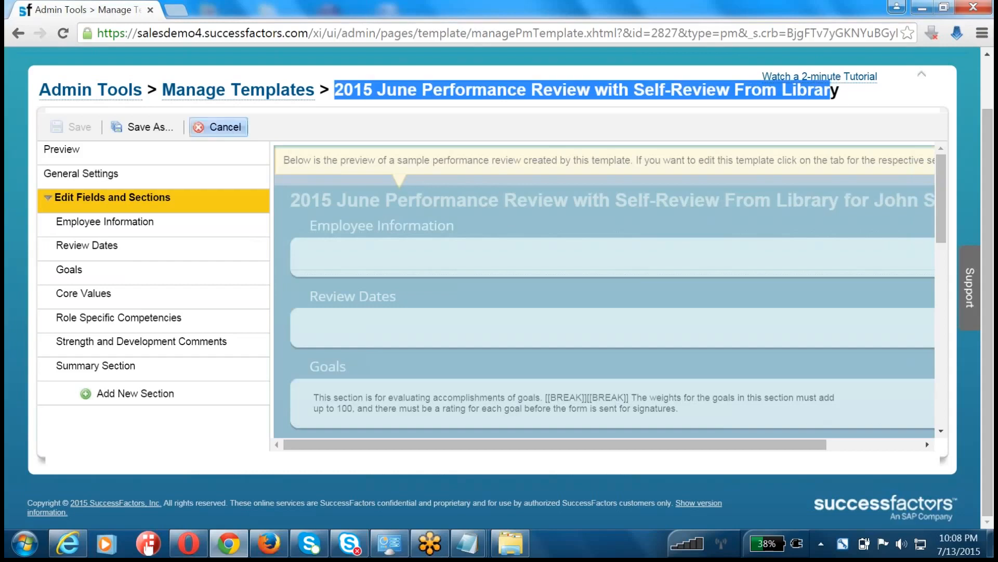
# - Leave the template editor and return to the list of performance review templates
pyautogui.click(239, 91)
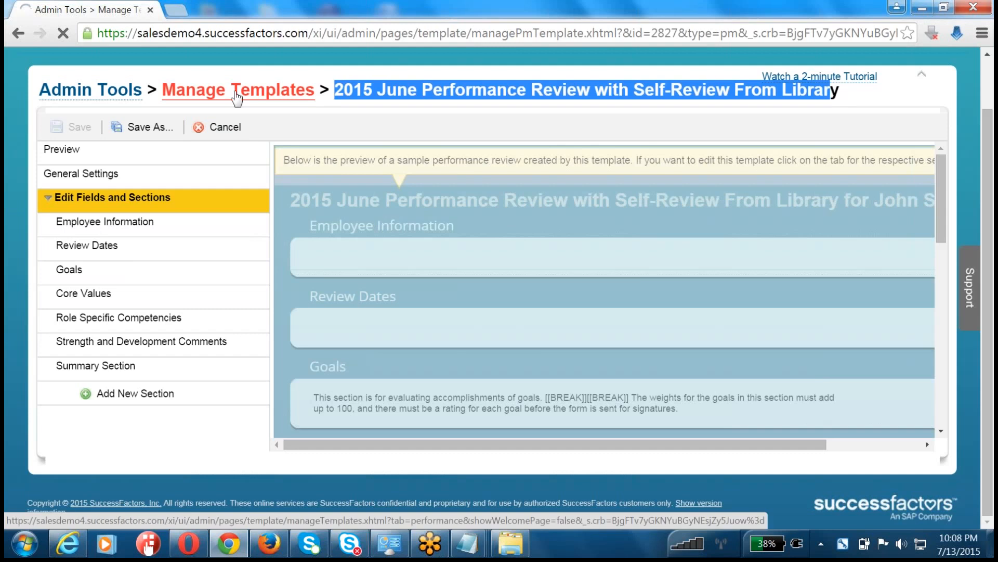
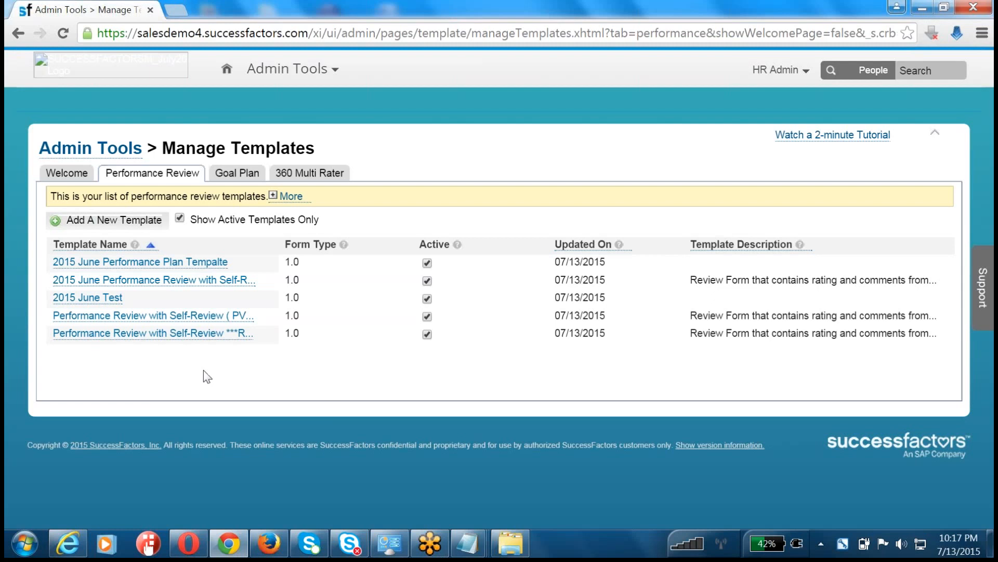
# - Switch to the untitled Notepad note about approvals, replace its text with "==>" and close it without saving
pyautogui.click(470, 549)
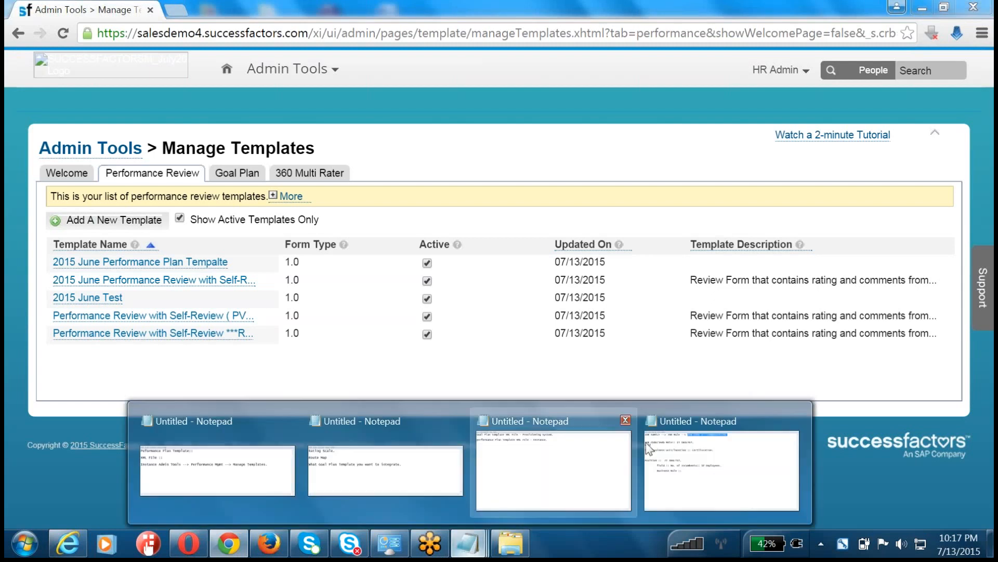
pyautogui.click(729, 478)
pyautogui.moveTo(320, 298); pyautogui.dragTo(6, 4)
pyautogui.press('Delete')
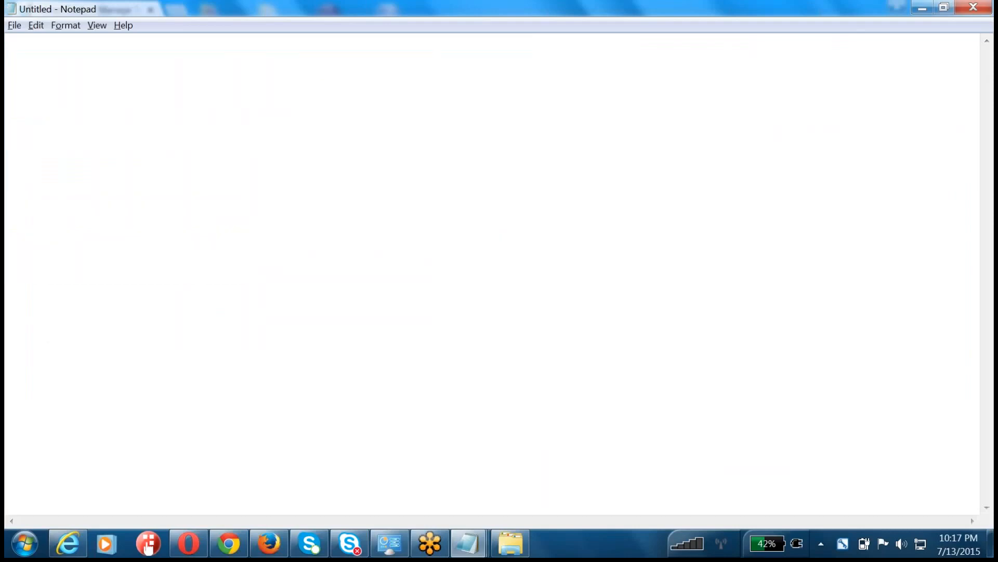
pyautogui.write('==>')
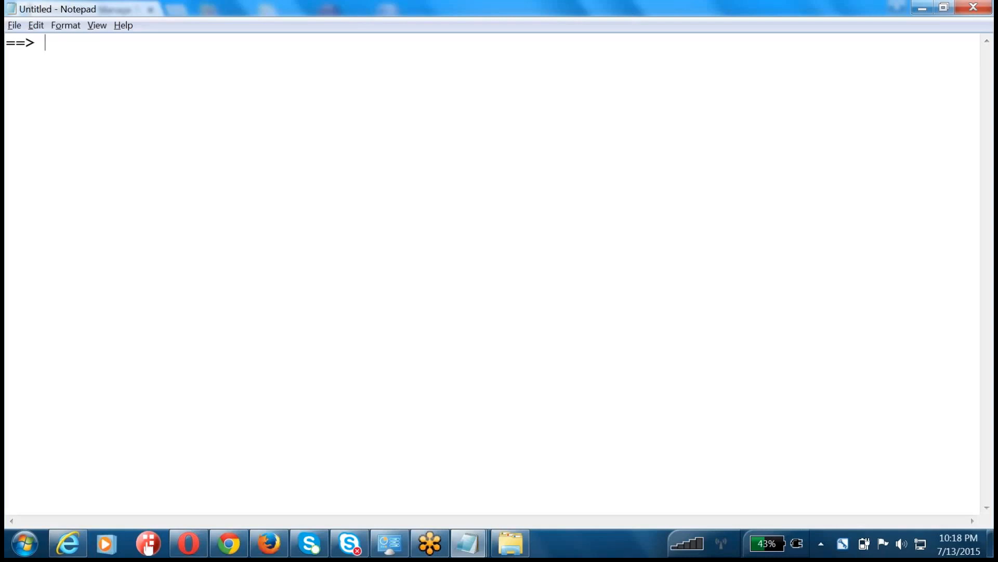
pyautogui.click(989, 4)
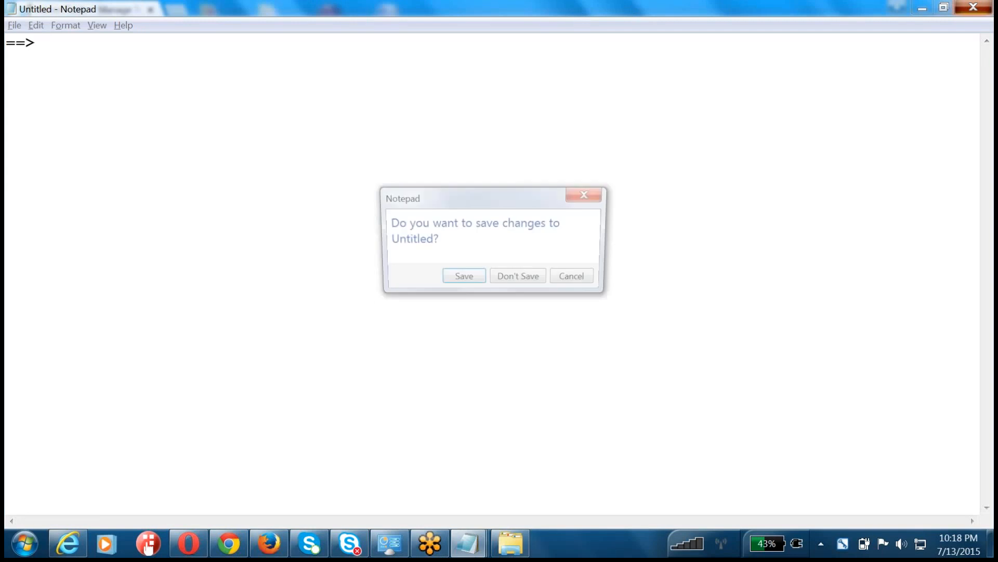
pyautogui.click(543, 279)
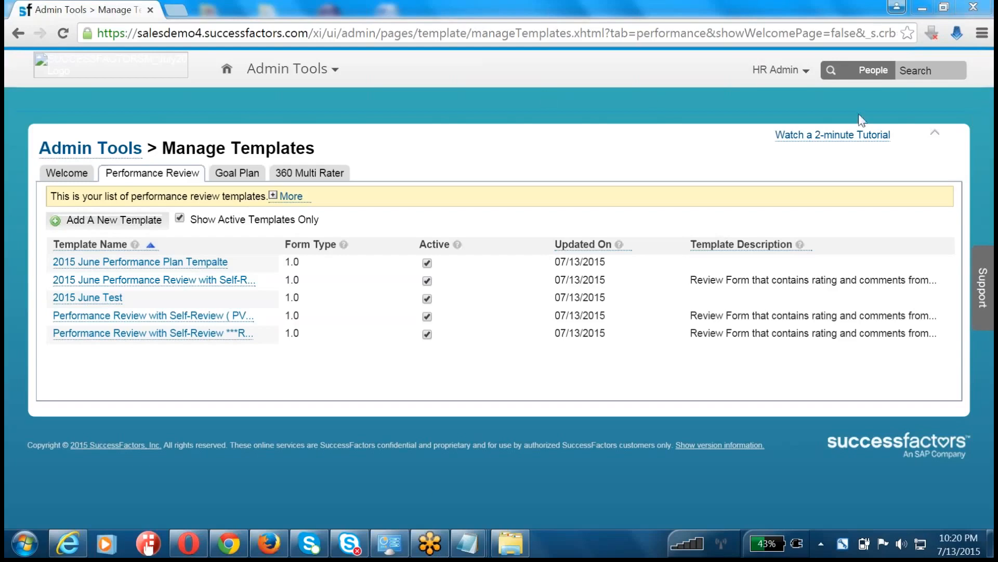
pyautogui.click(654, 60)
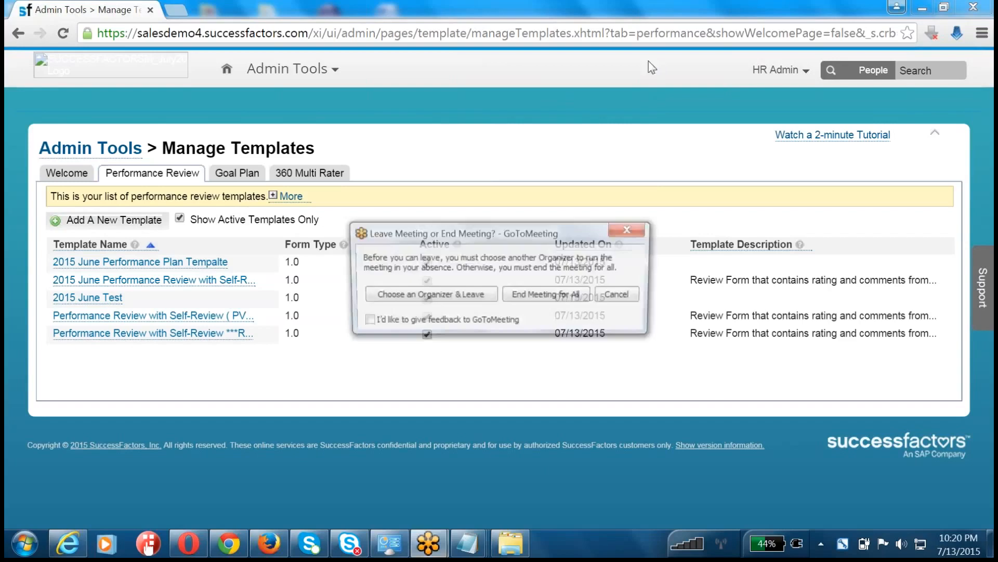